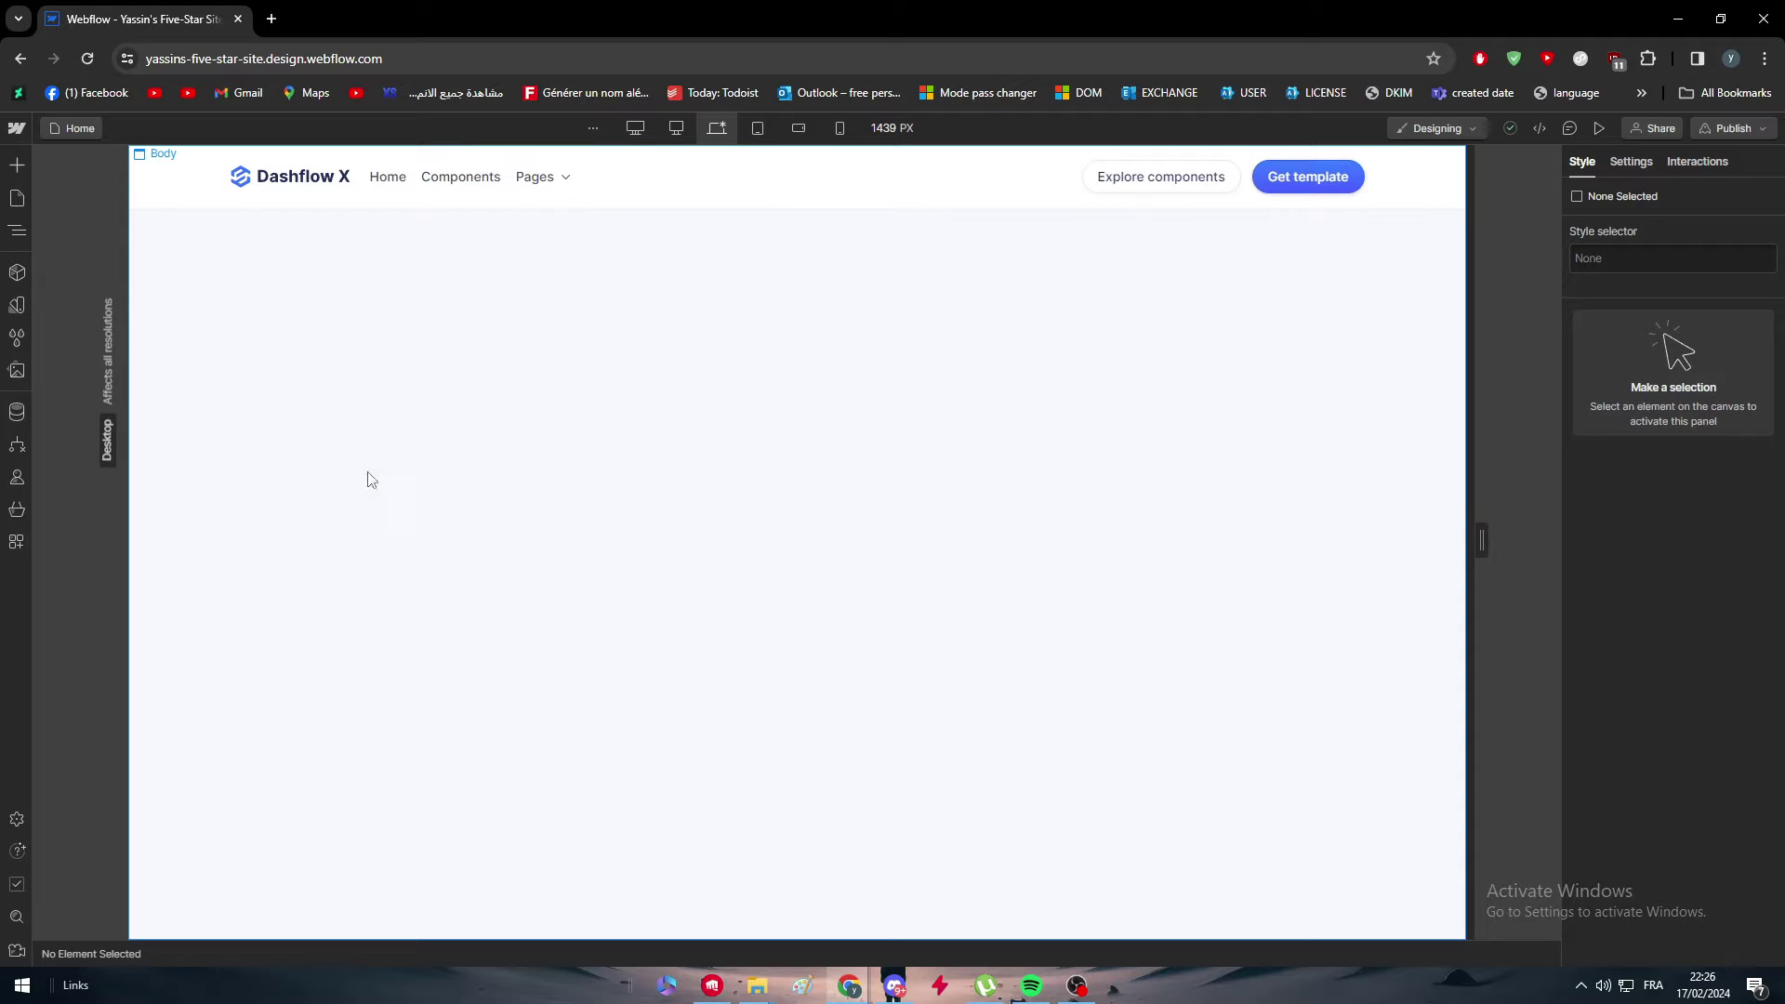
Go back to the dashboard, start a new site, and scroll through the starter presets and templates
left_click(20, 58)
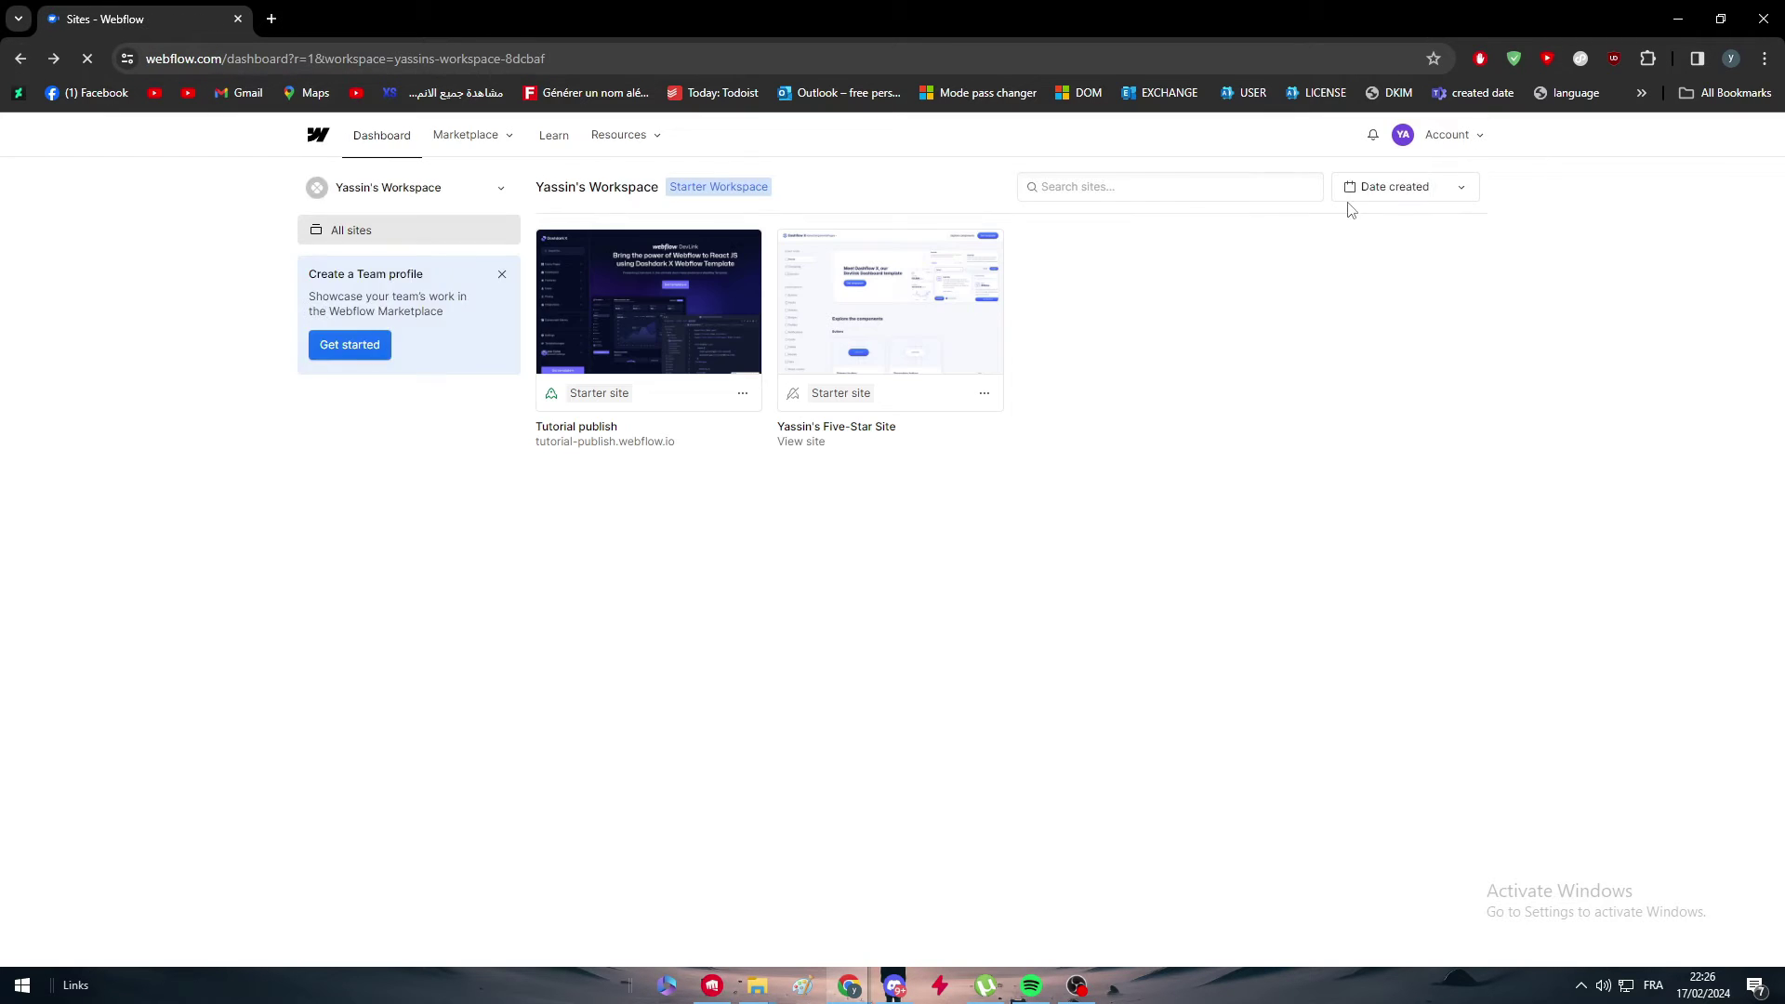
left_click(1446, 190)
scroll(918, 688, "down", 1)
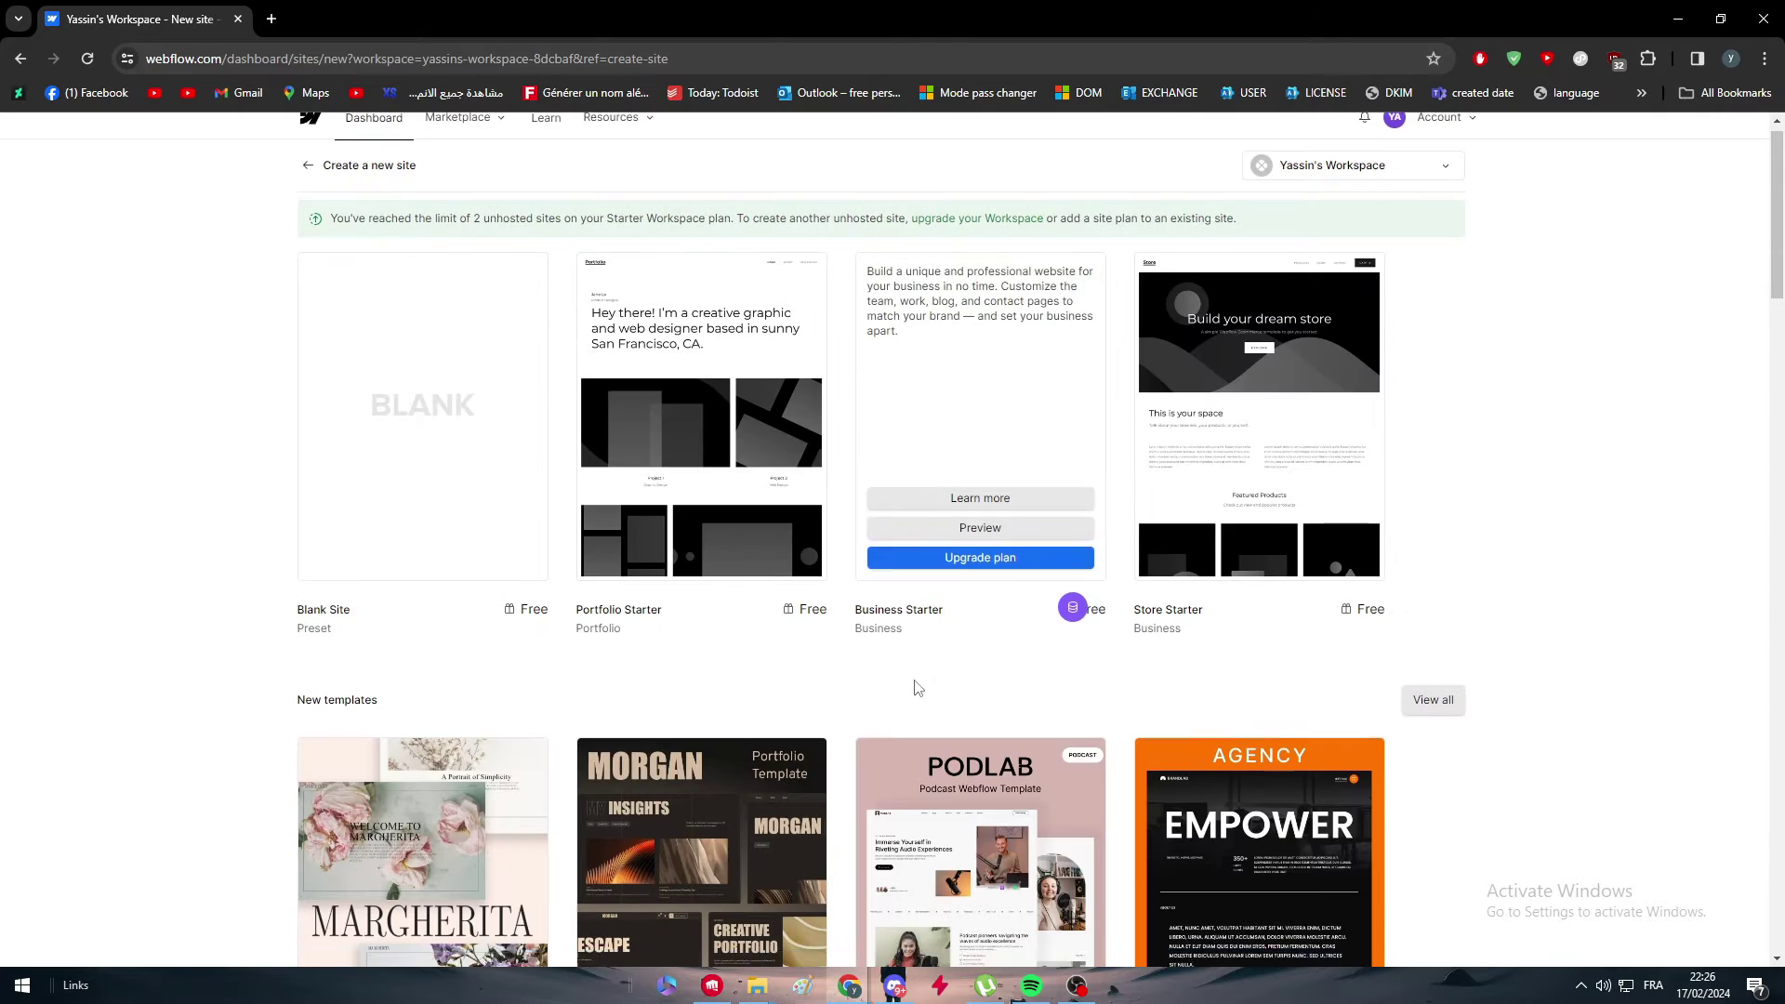
scroll(918, 688, "down", 7)
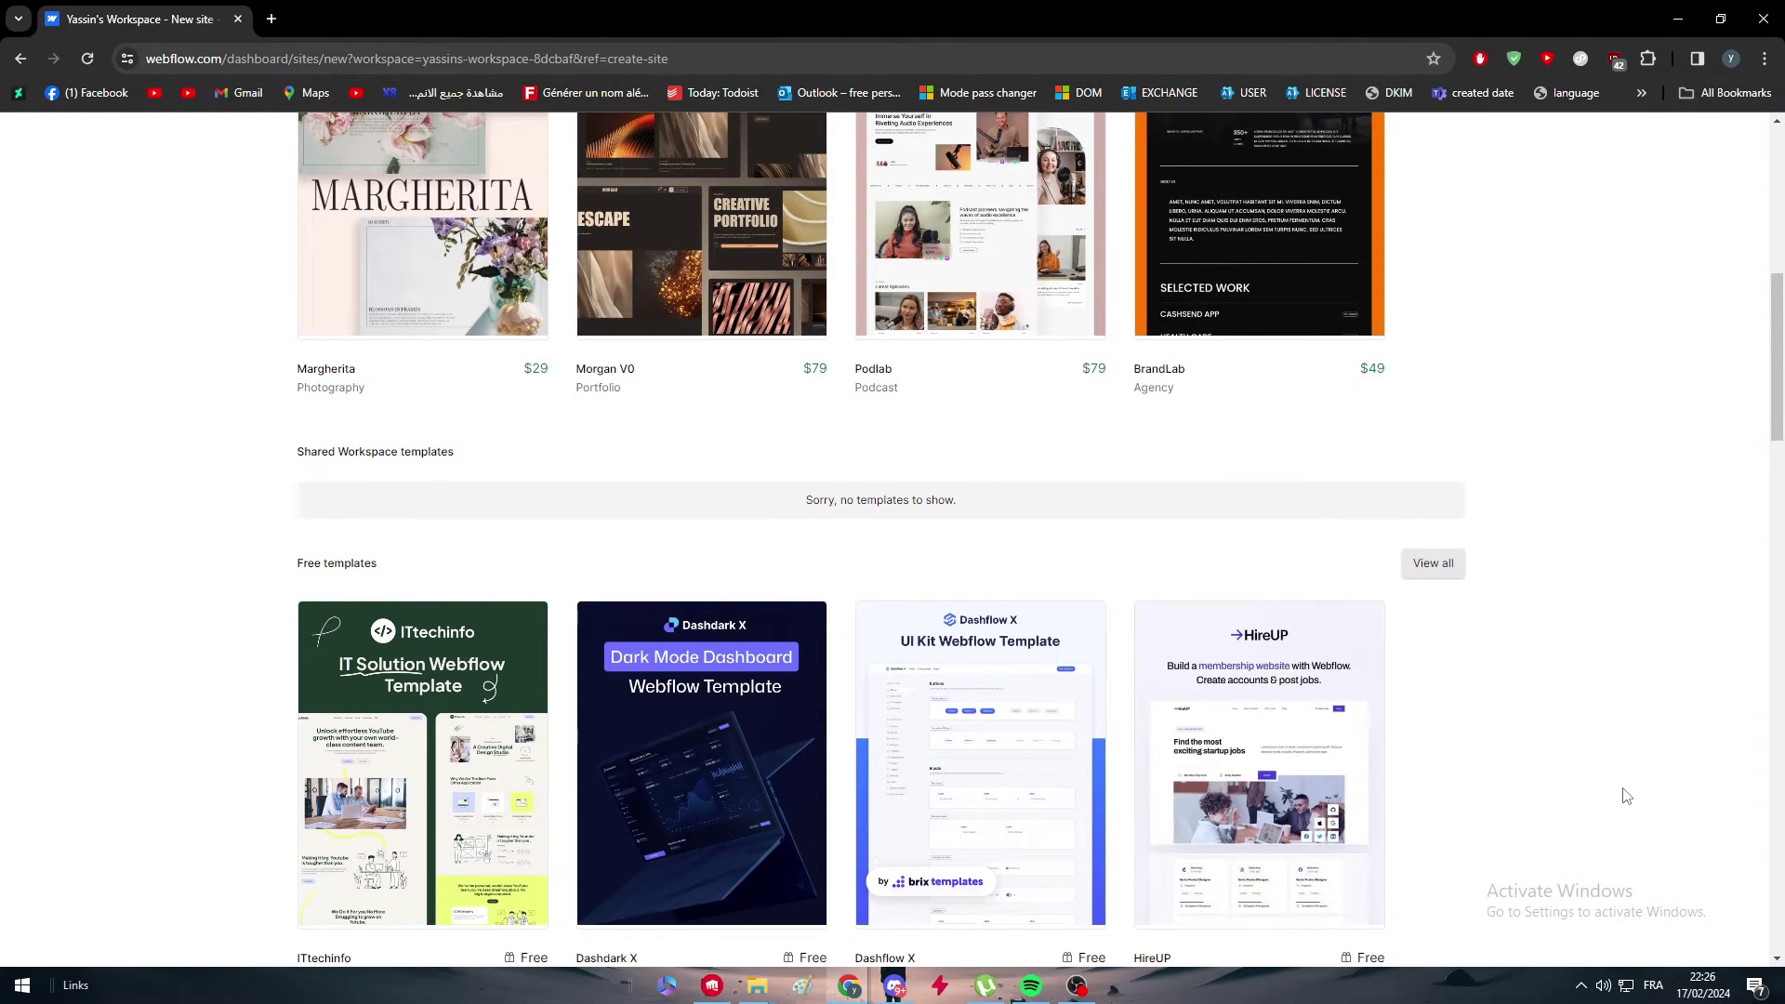
scroll(1625, 795, "down", 7)
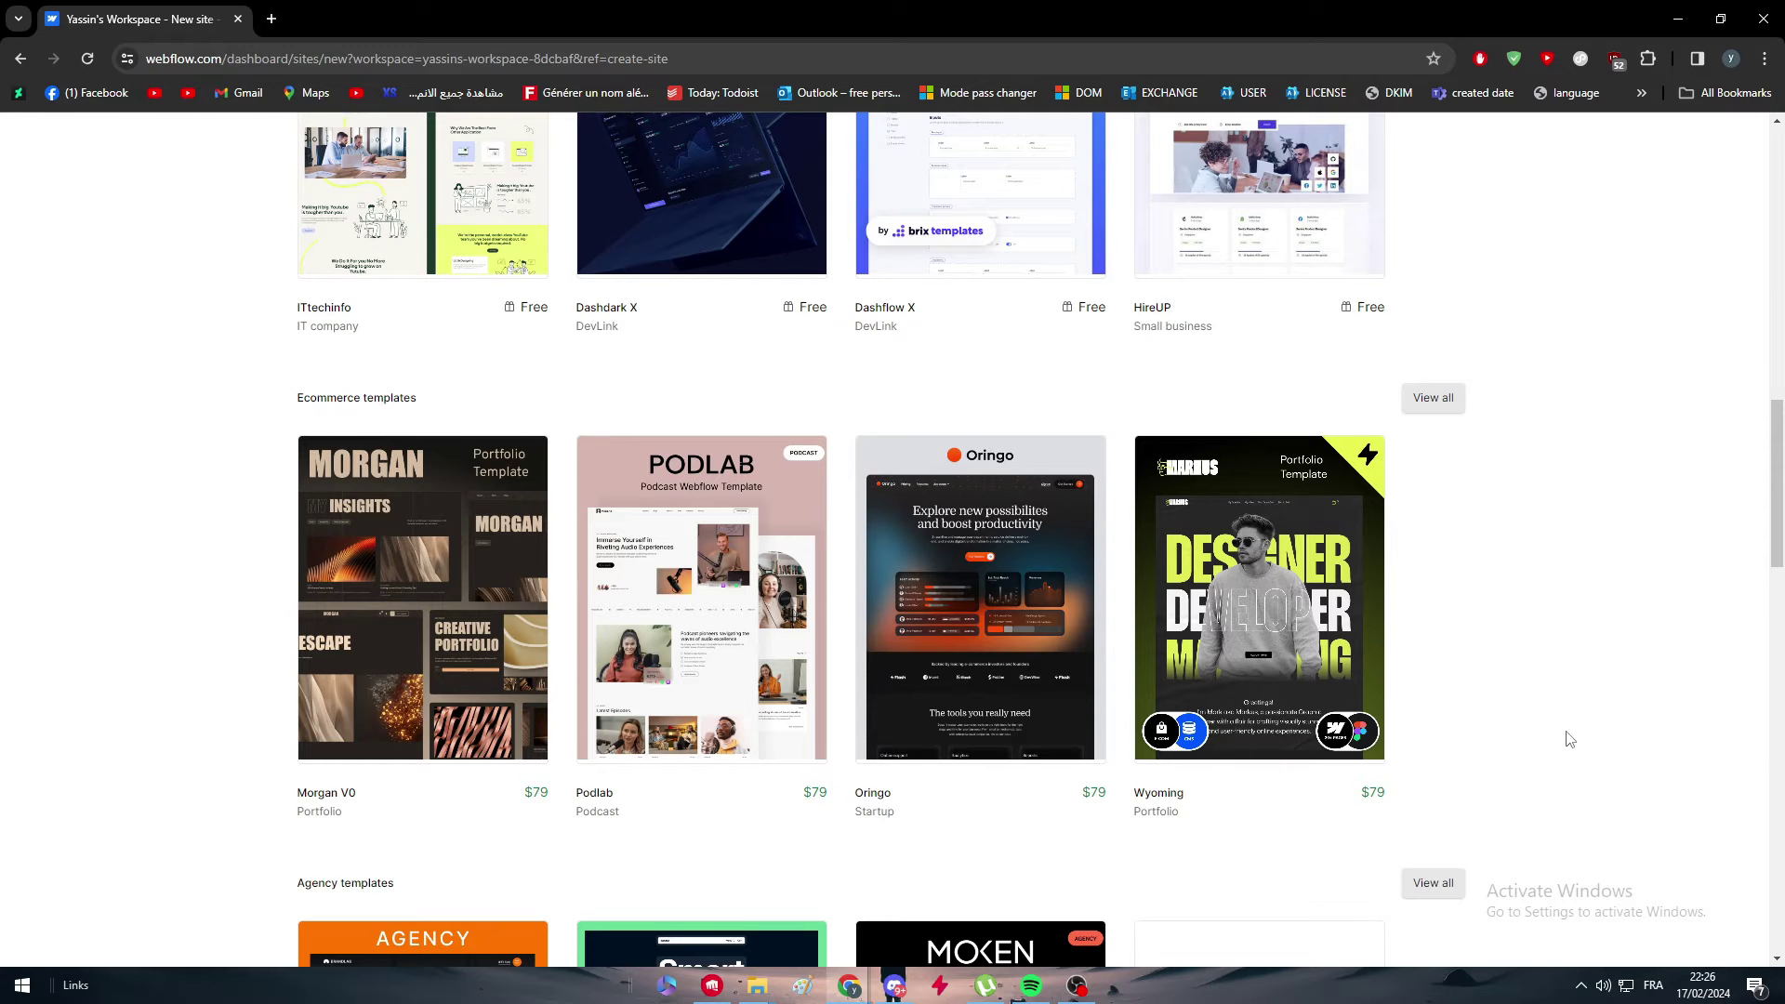
scroll(1543, 699, "down", 4)
scroll(1492, 633, "up", 4)
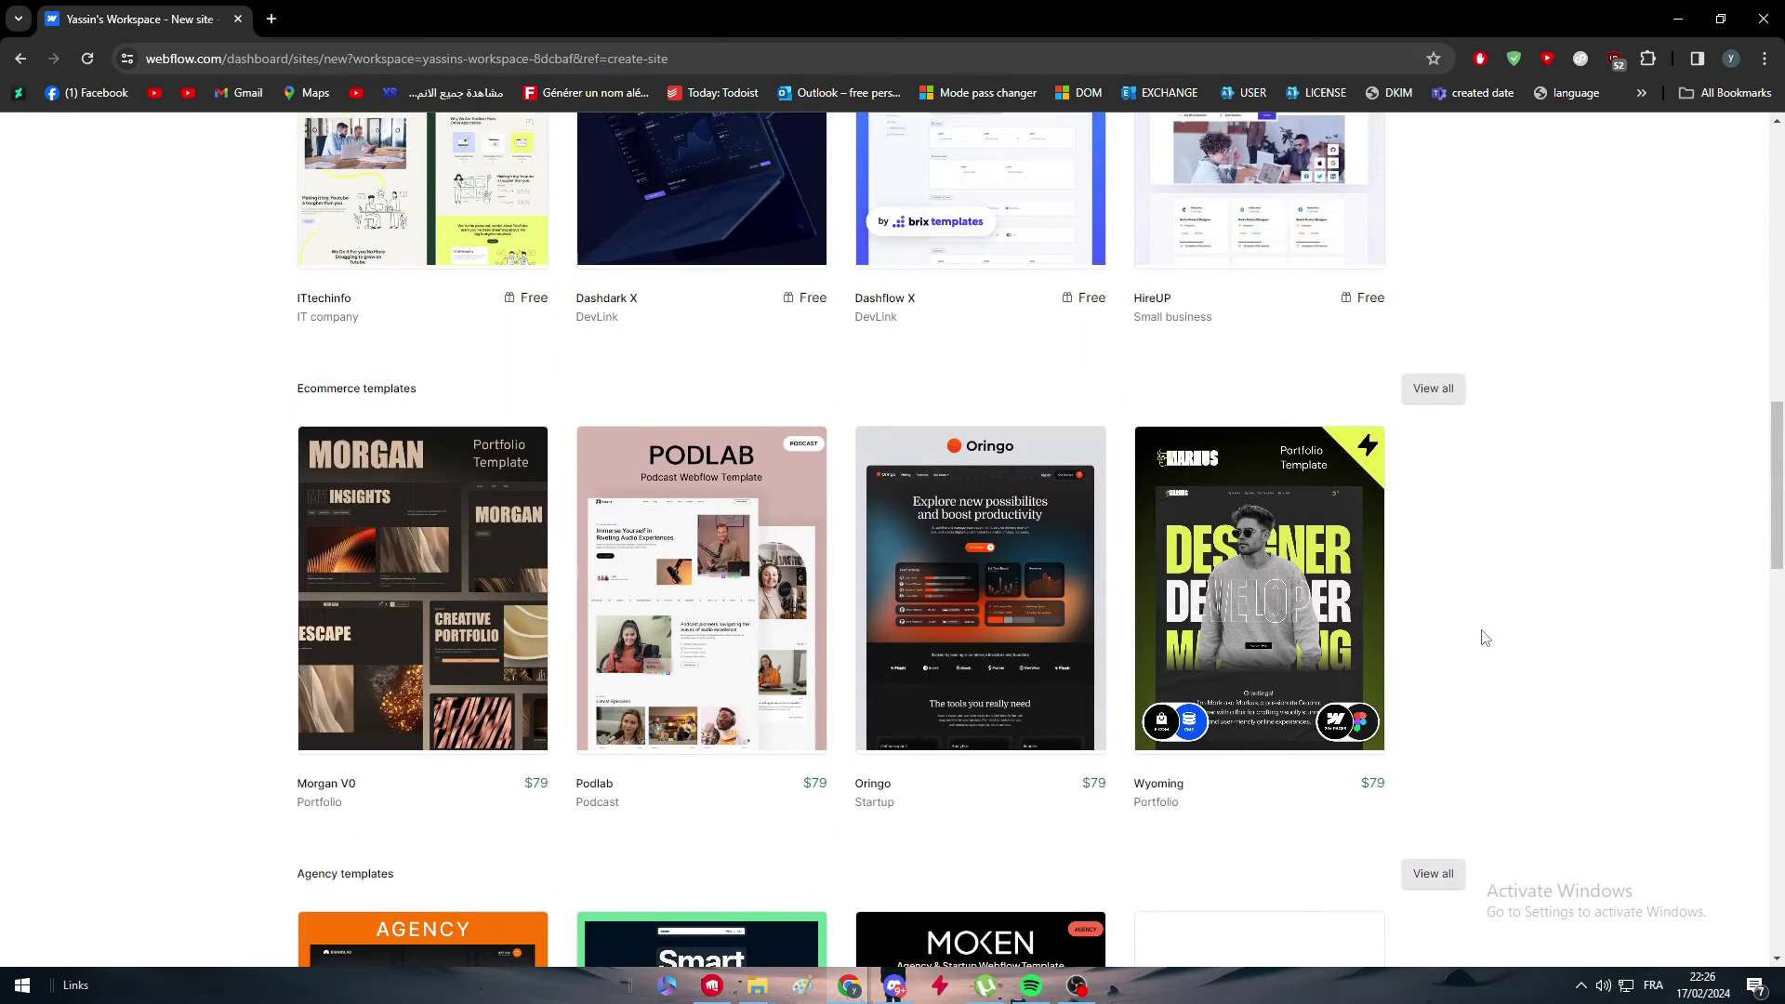
scroll(1485, 638, "up", 15)
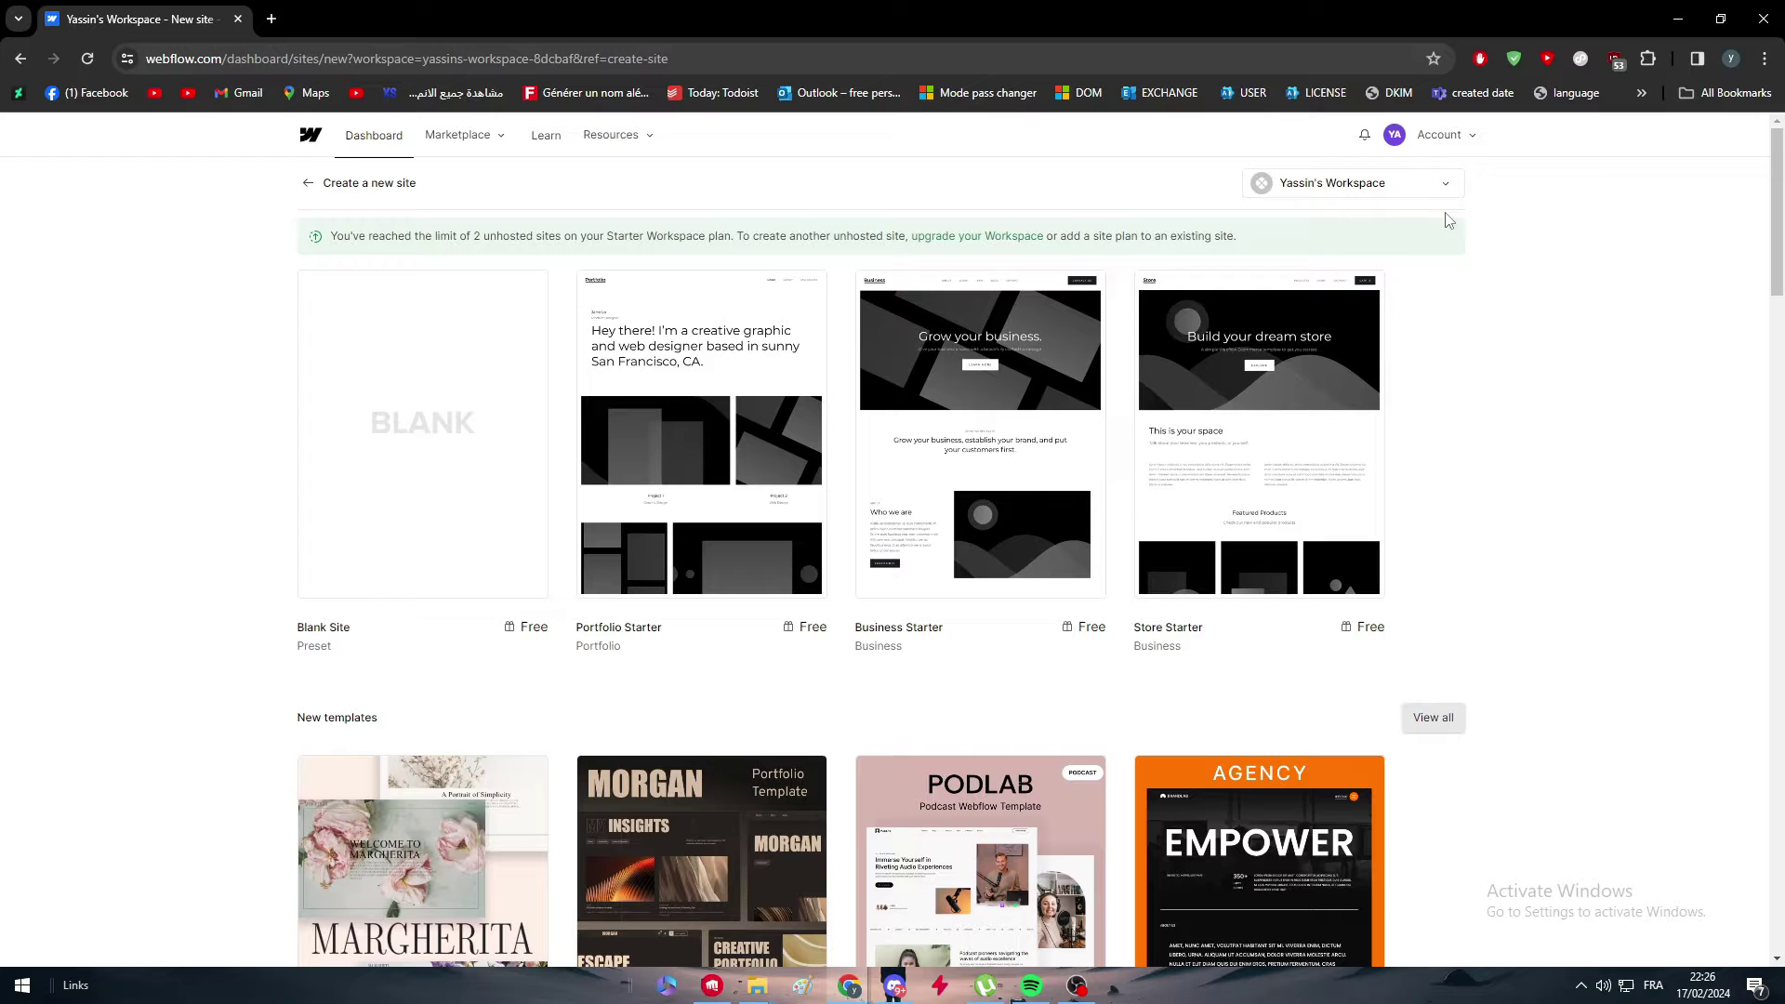
Open the site in the Designer and insert an empty Section under the Dashflow X navbar
left_click(20, 59)
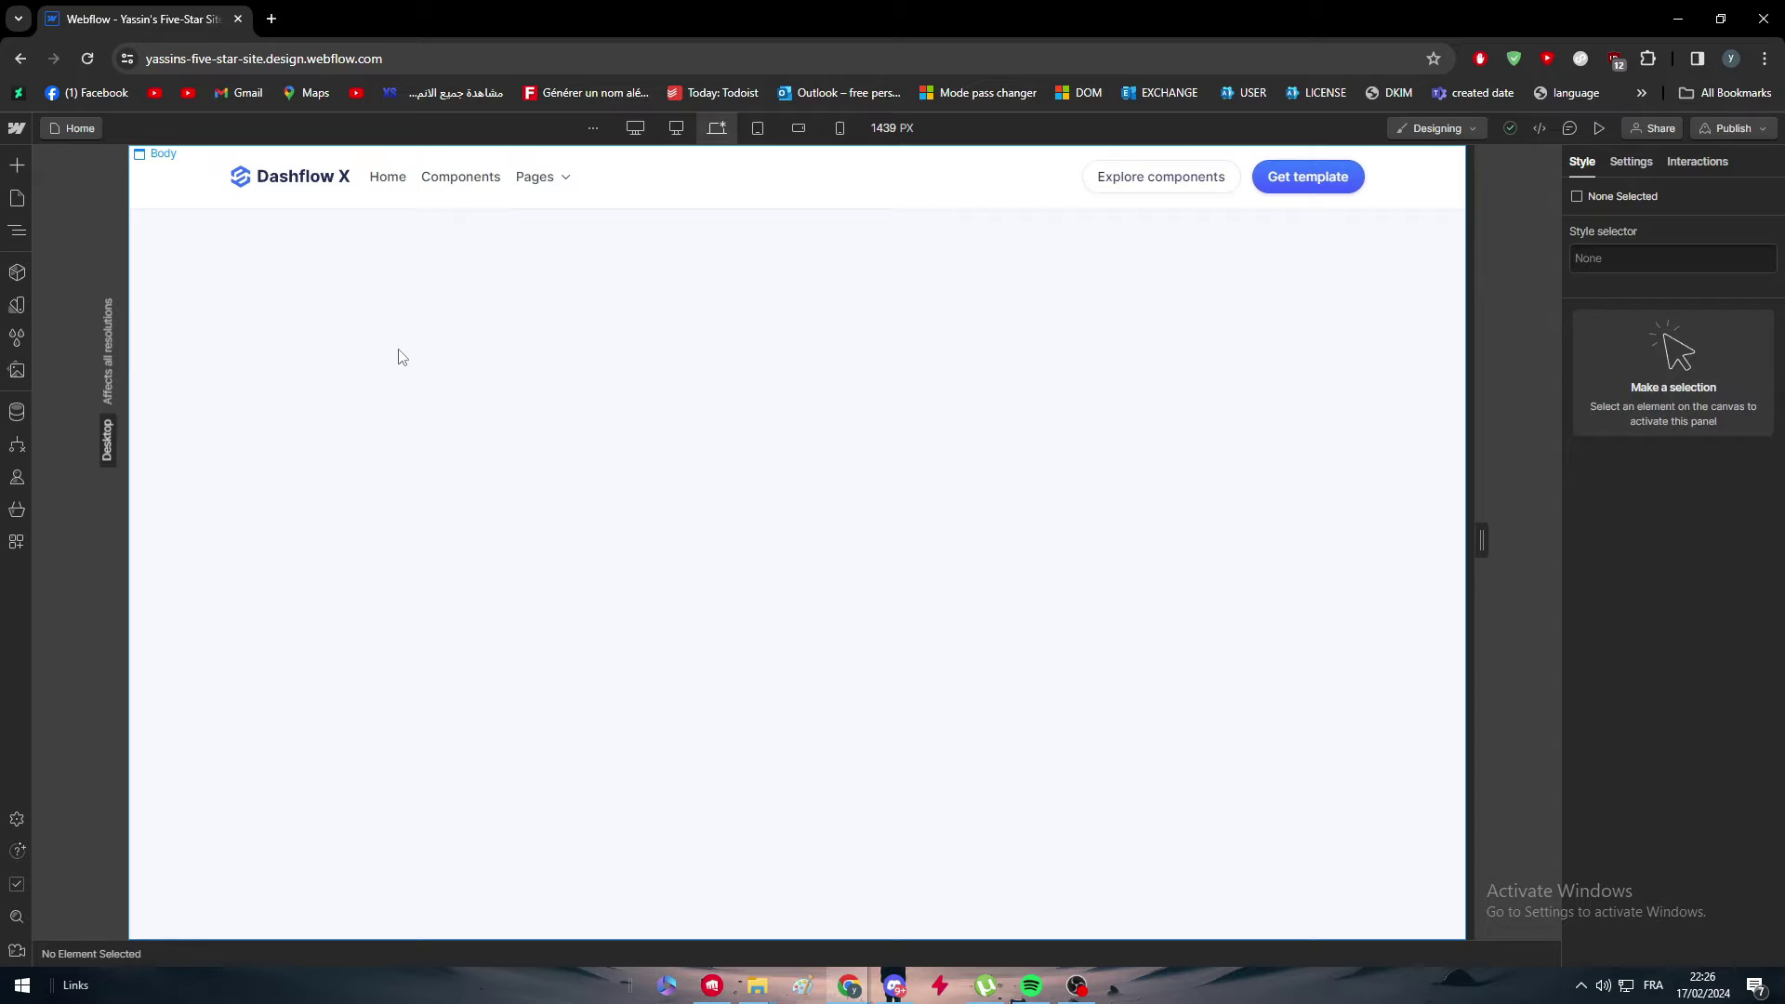
left_click(402, 357)
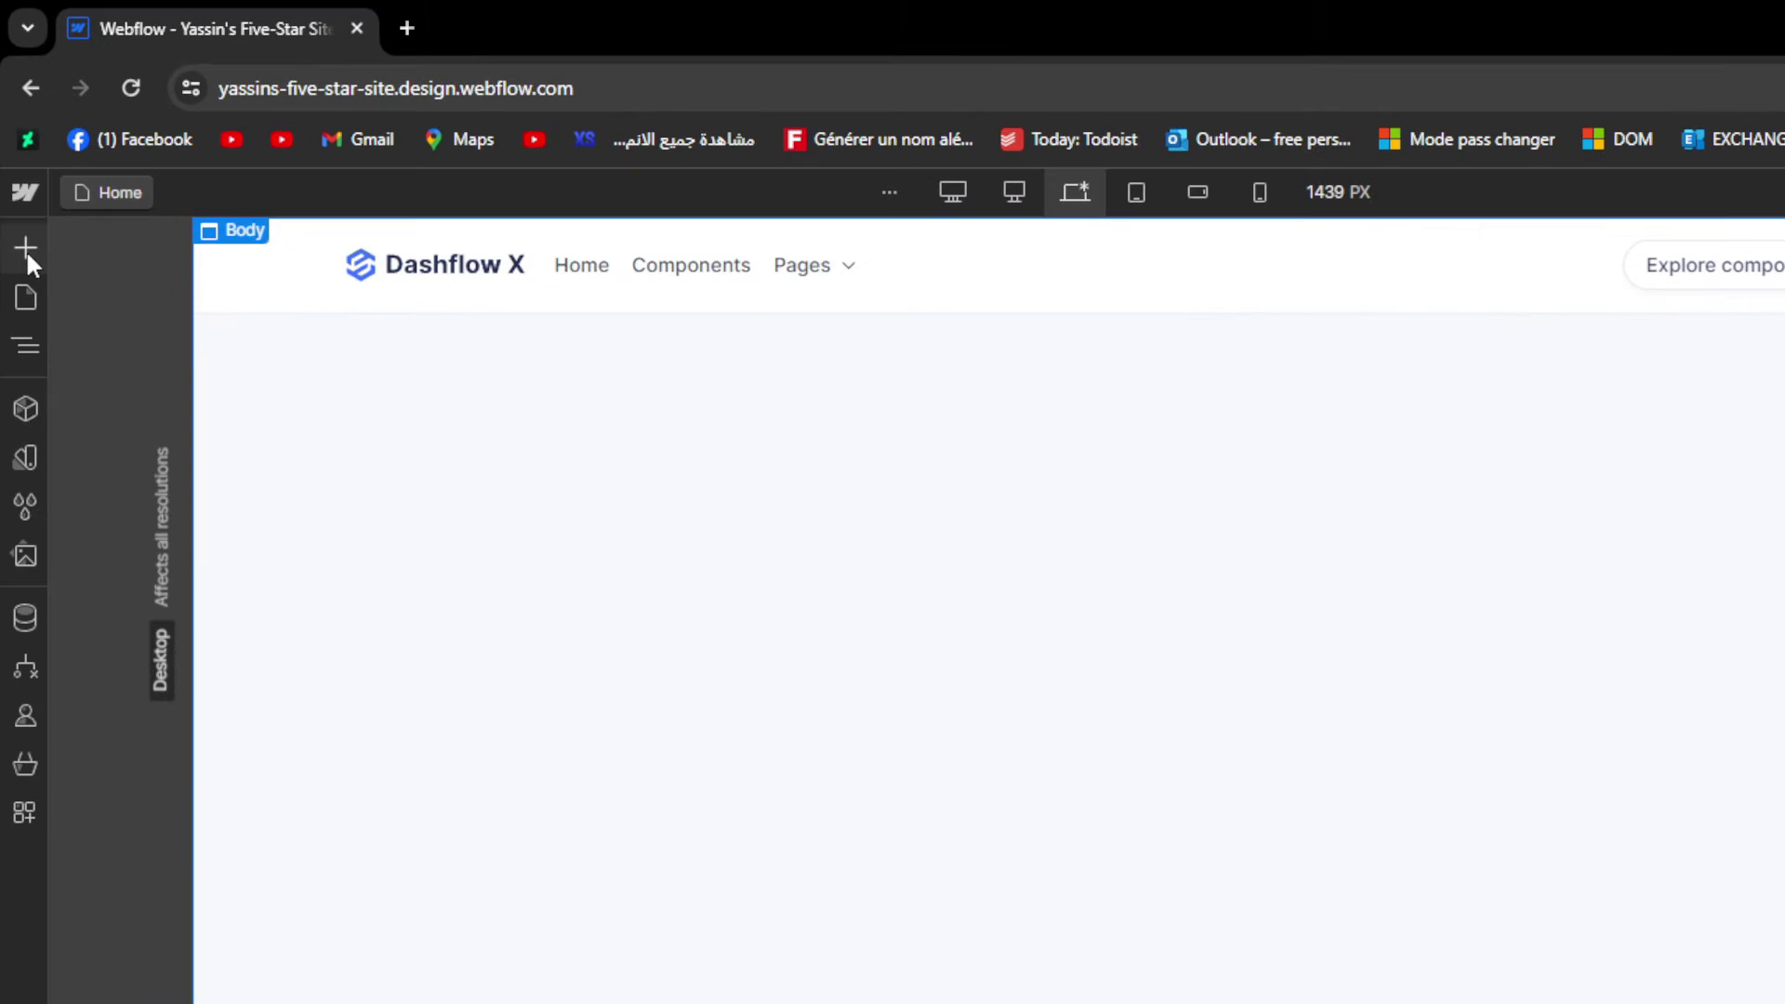
left_click(16, 164)
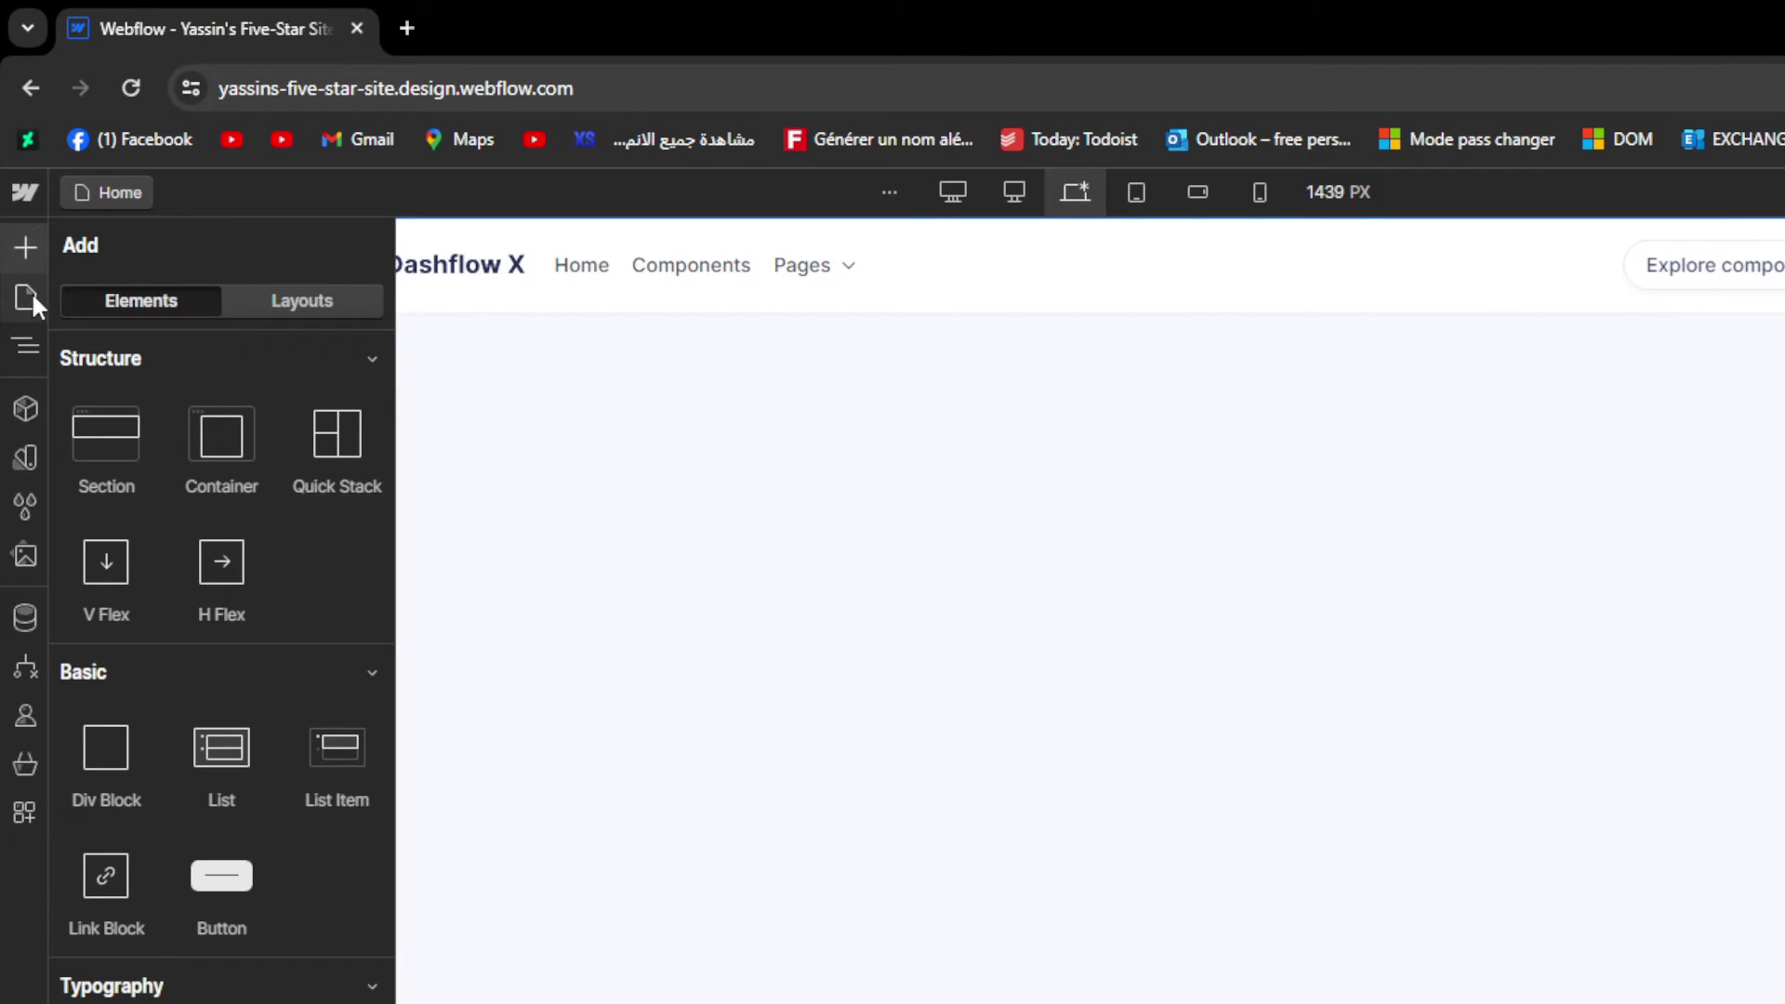
left_click(119, 456)
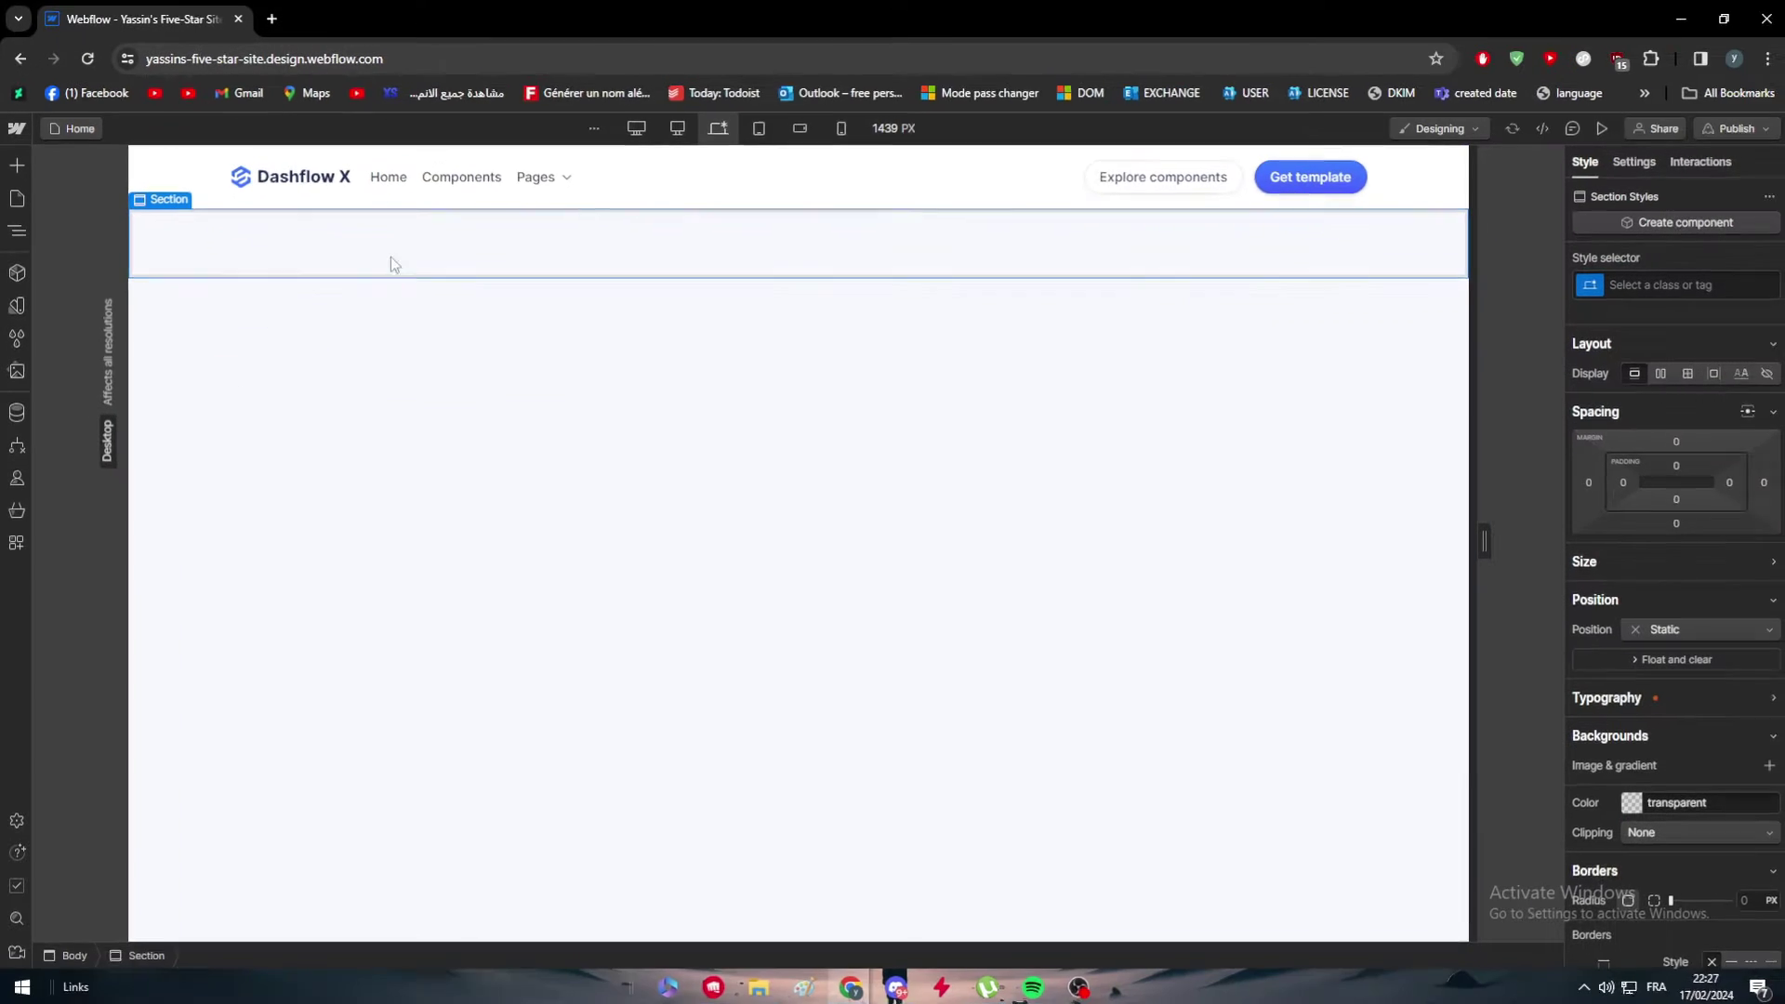
Collapse the Structure through Media element groups and add a Facebook widget to the section
left_click(17, 165)
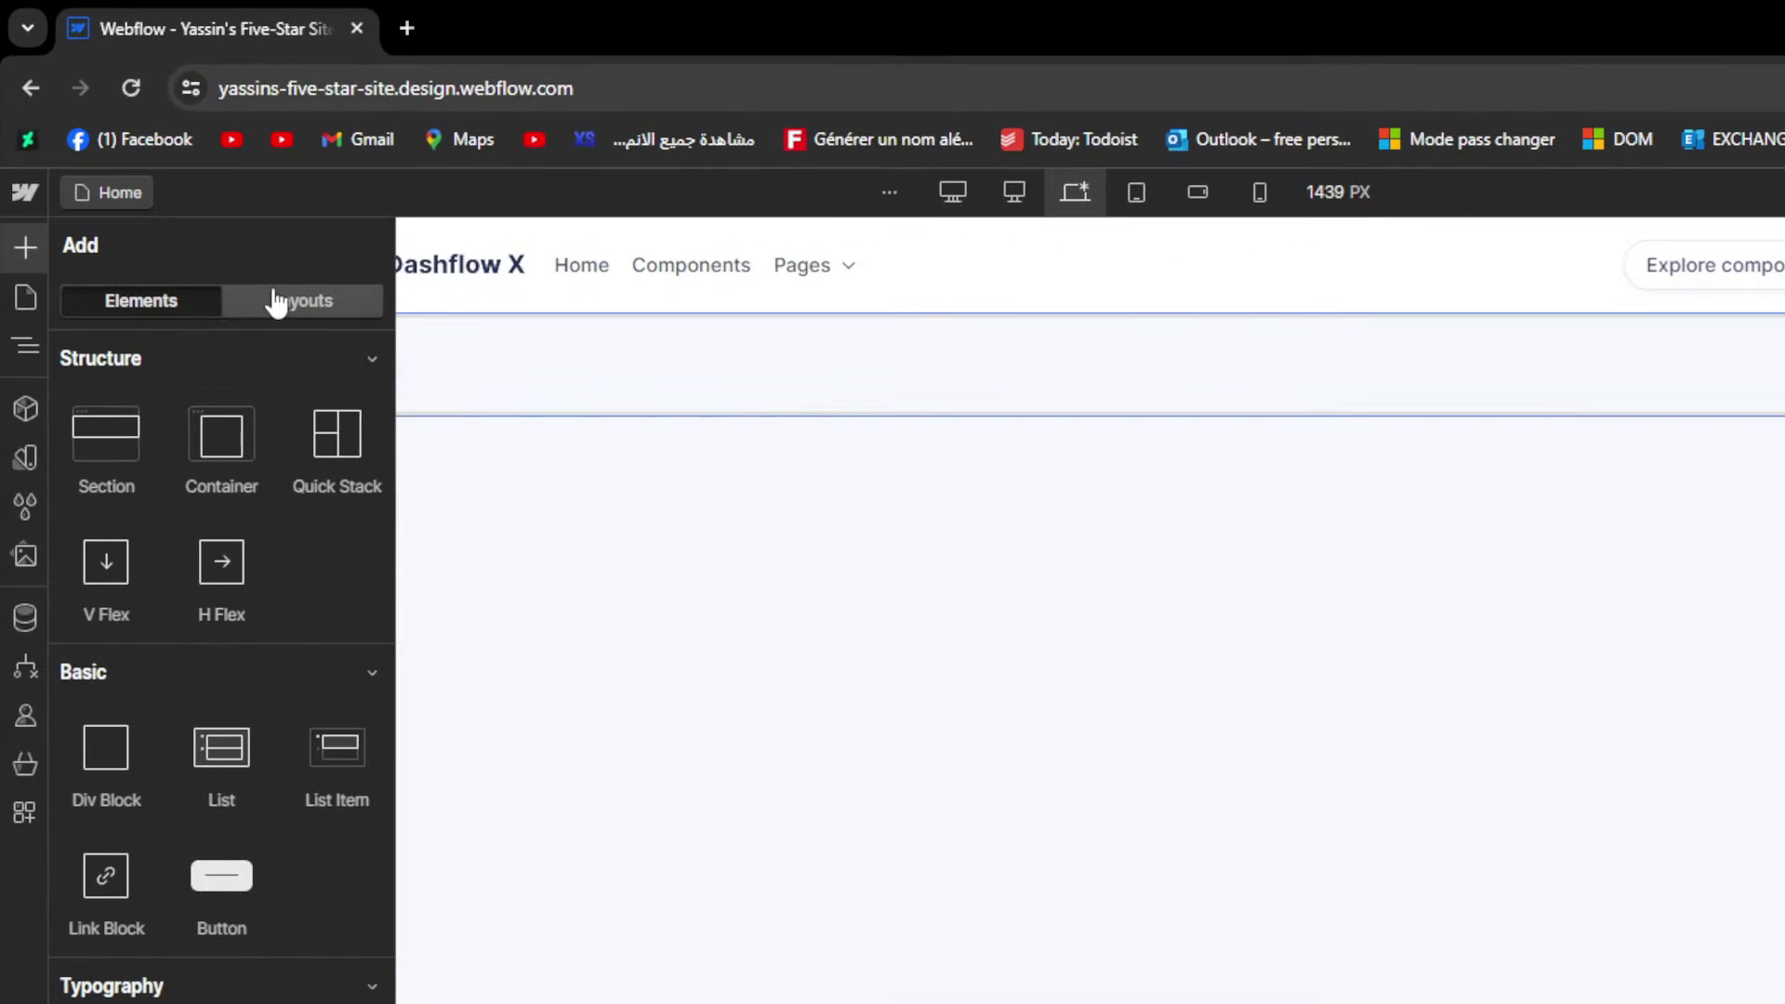
left_click(382, 366)
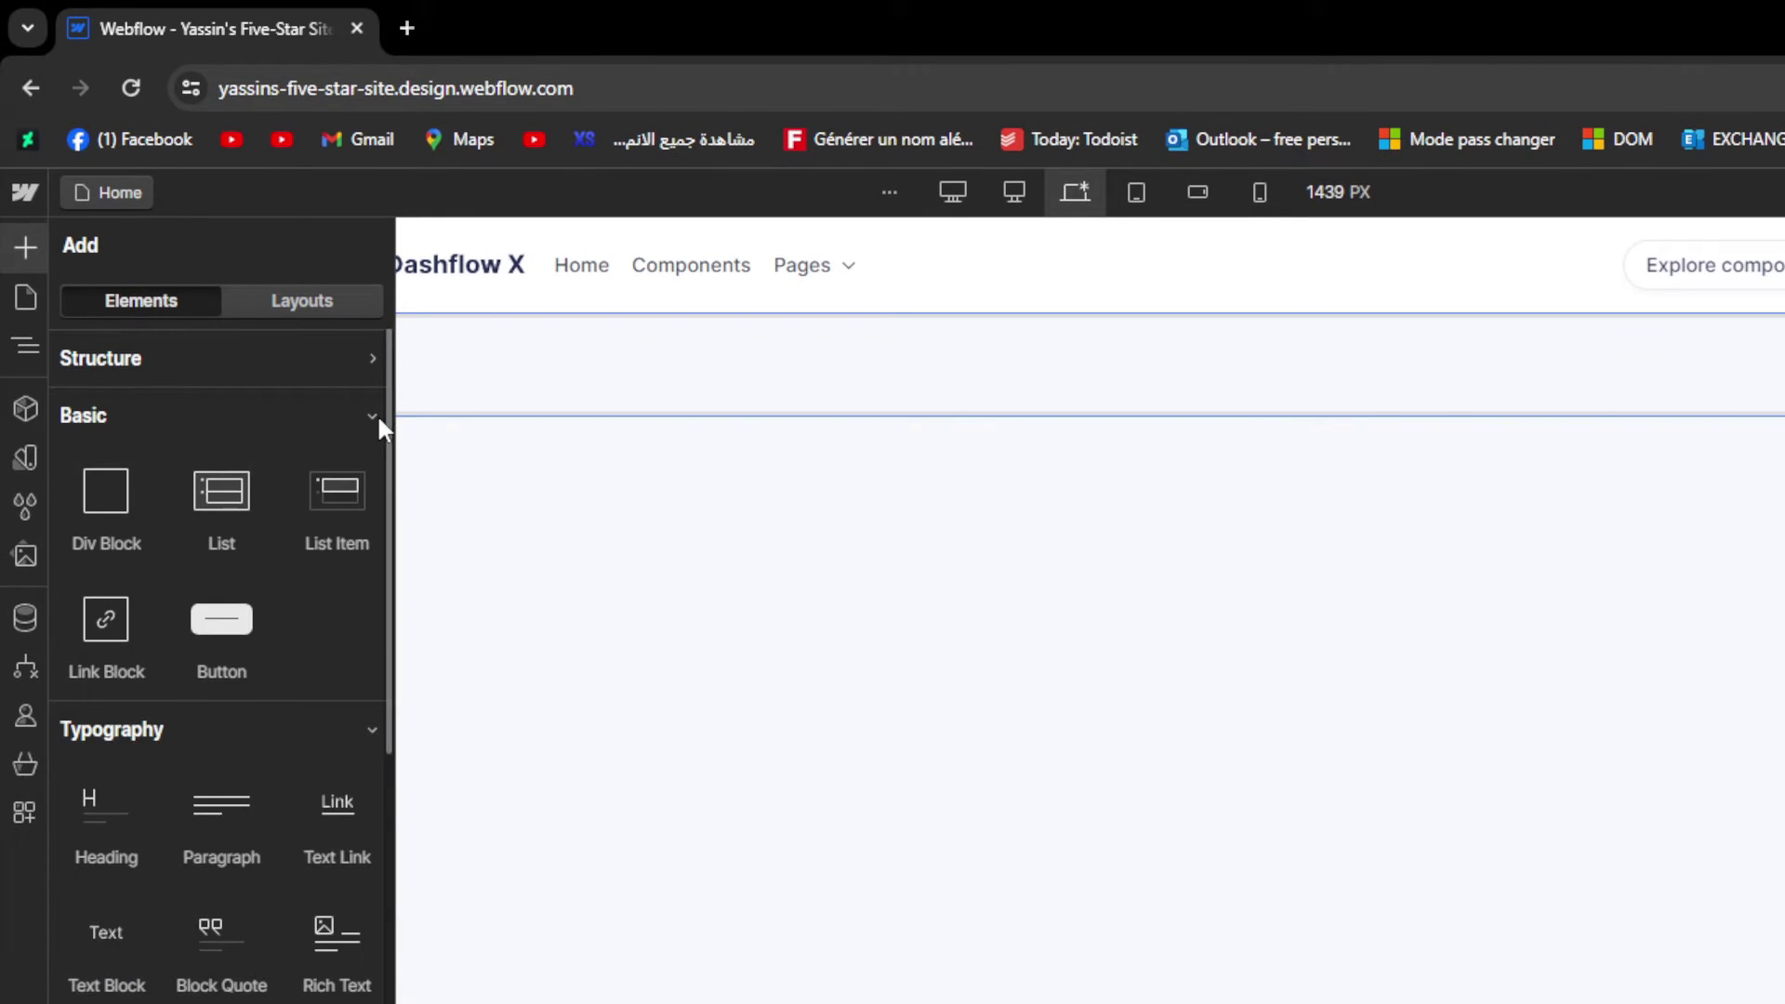
left_click(377, 410)
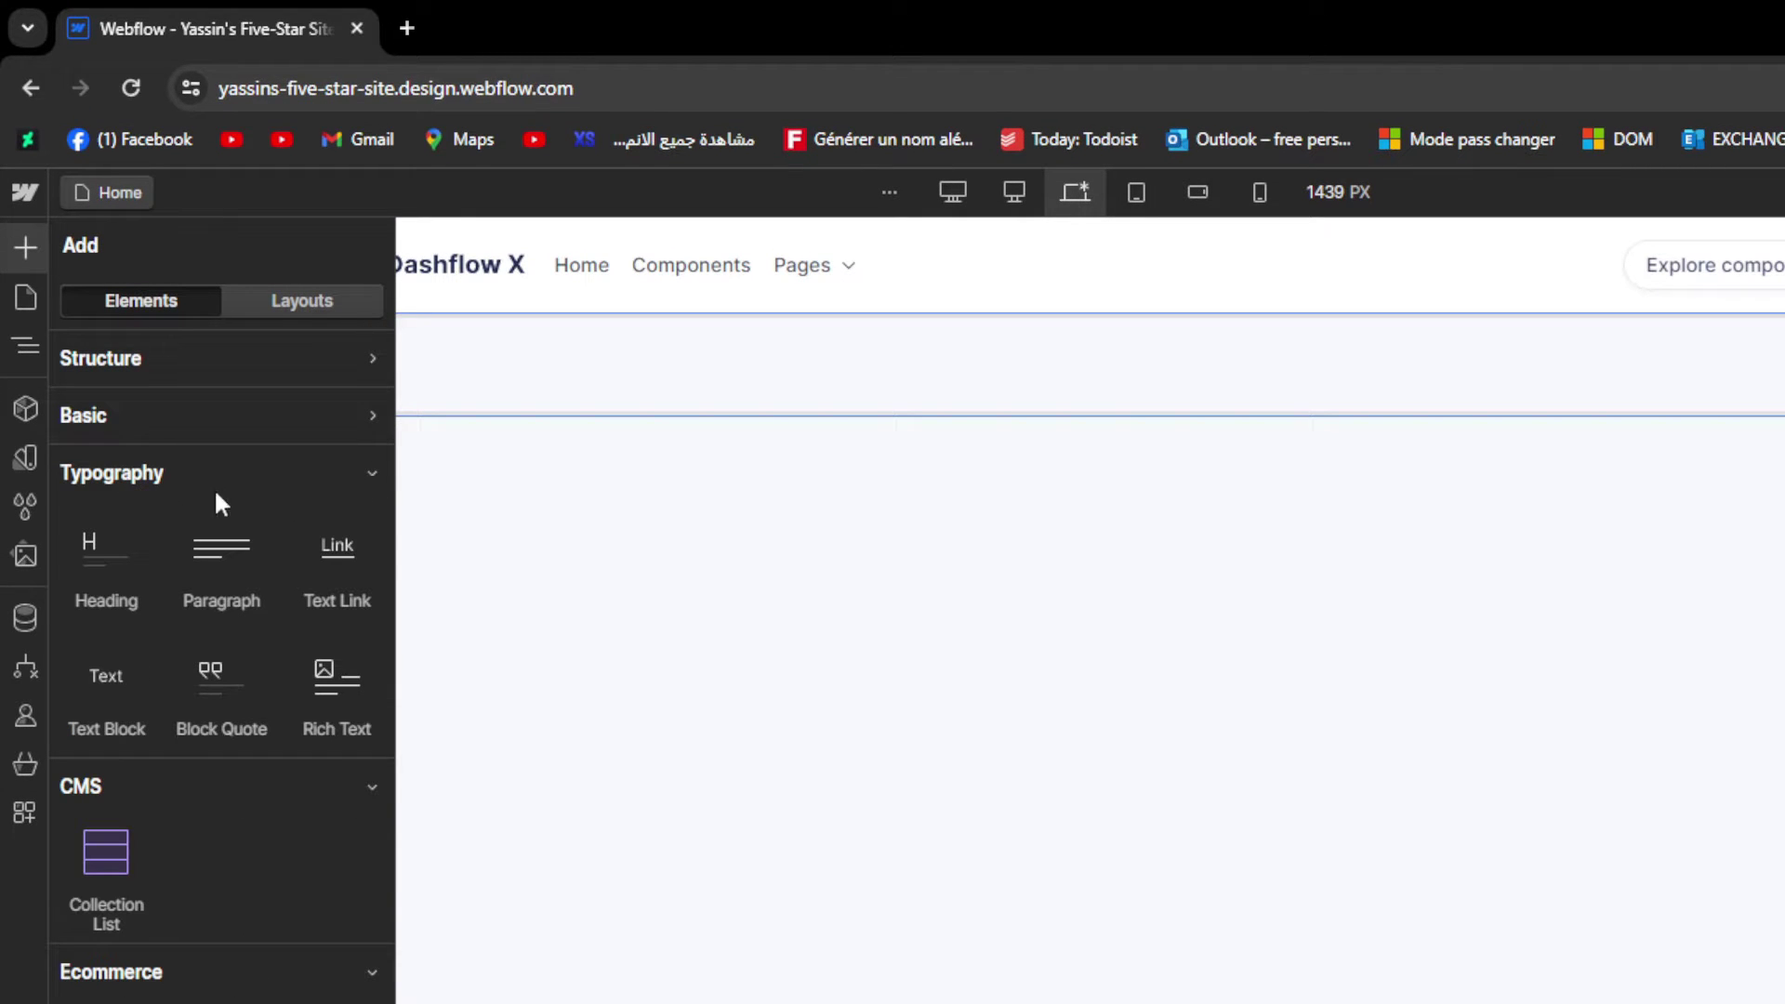
left_click(374, 474)
left_click(368, 502)
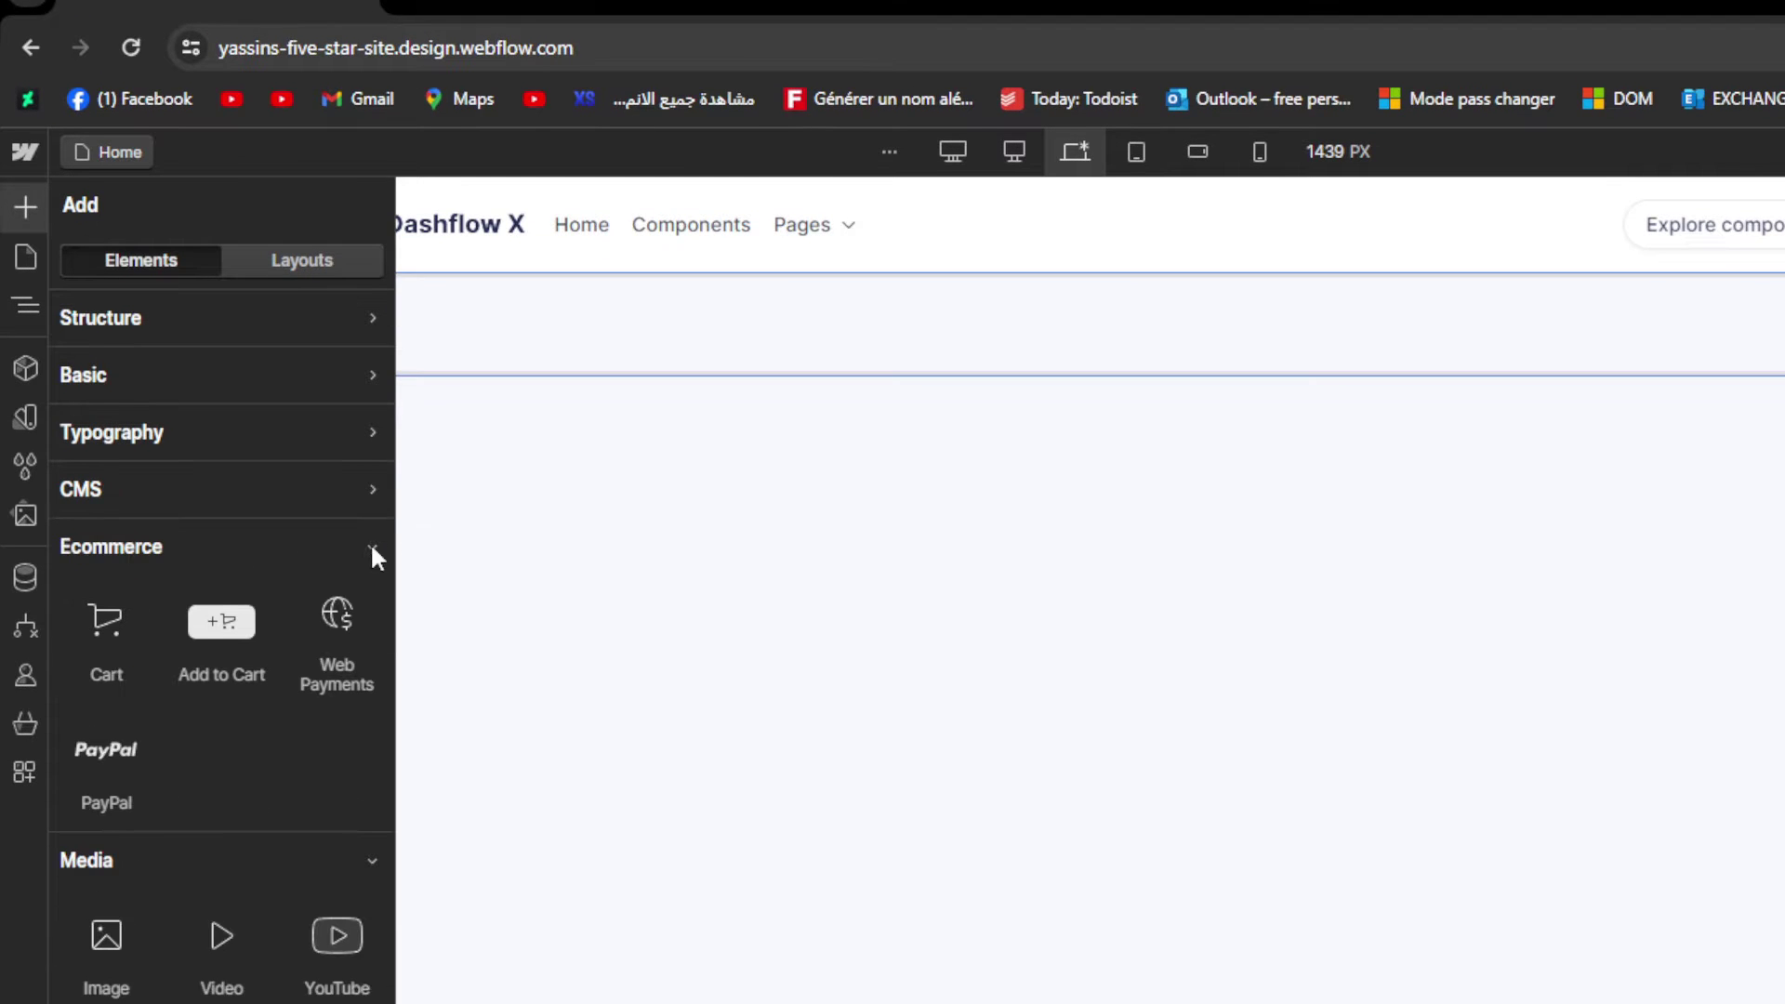
left_click(374, 497)
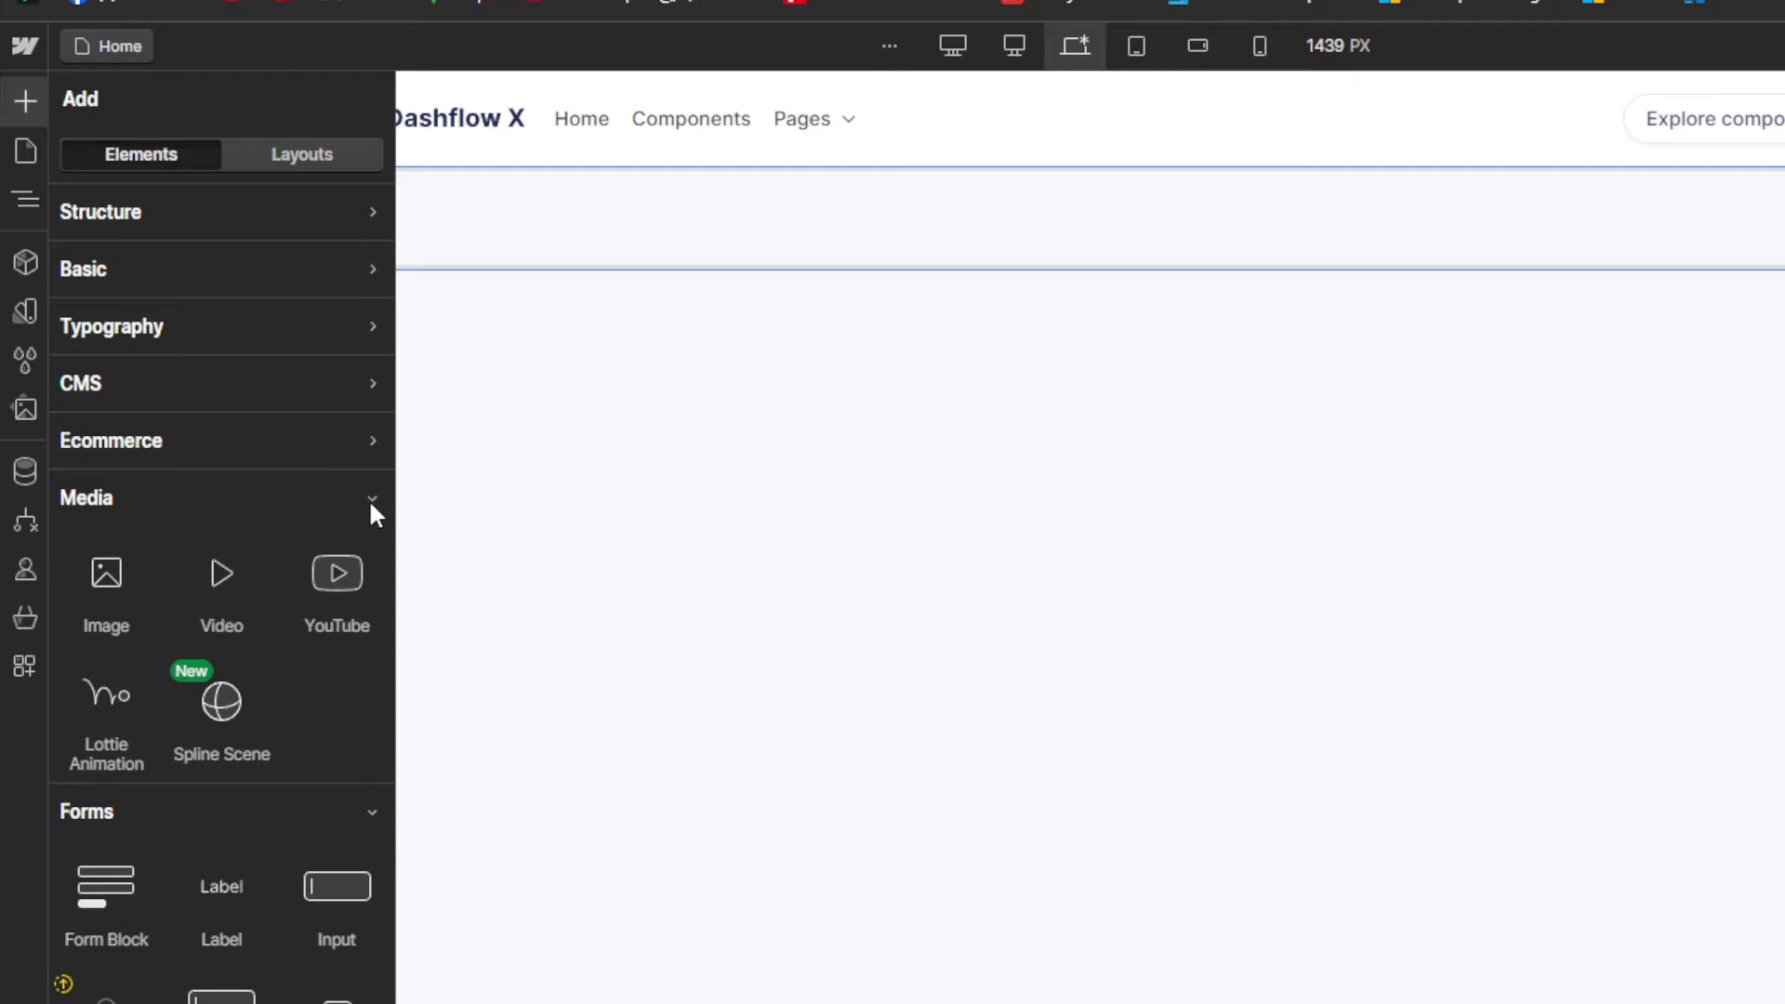
left_click(370, 502)
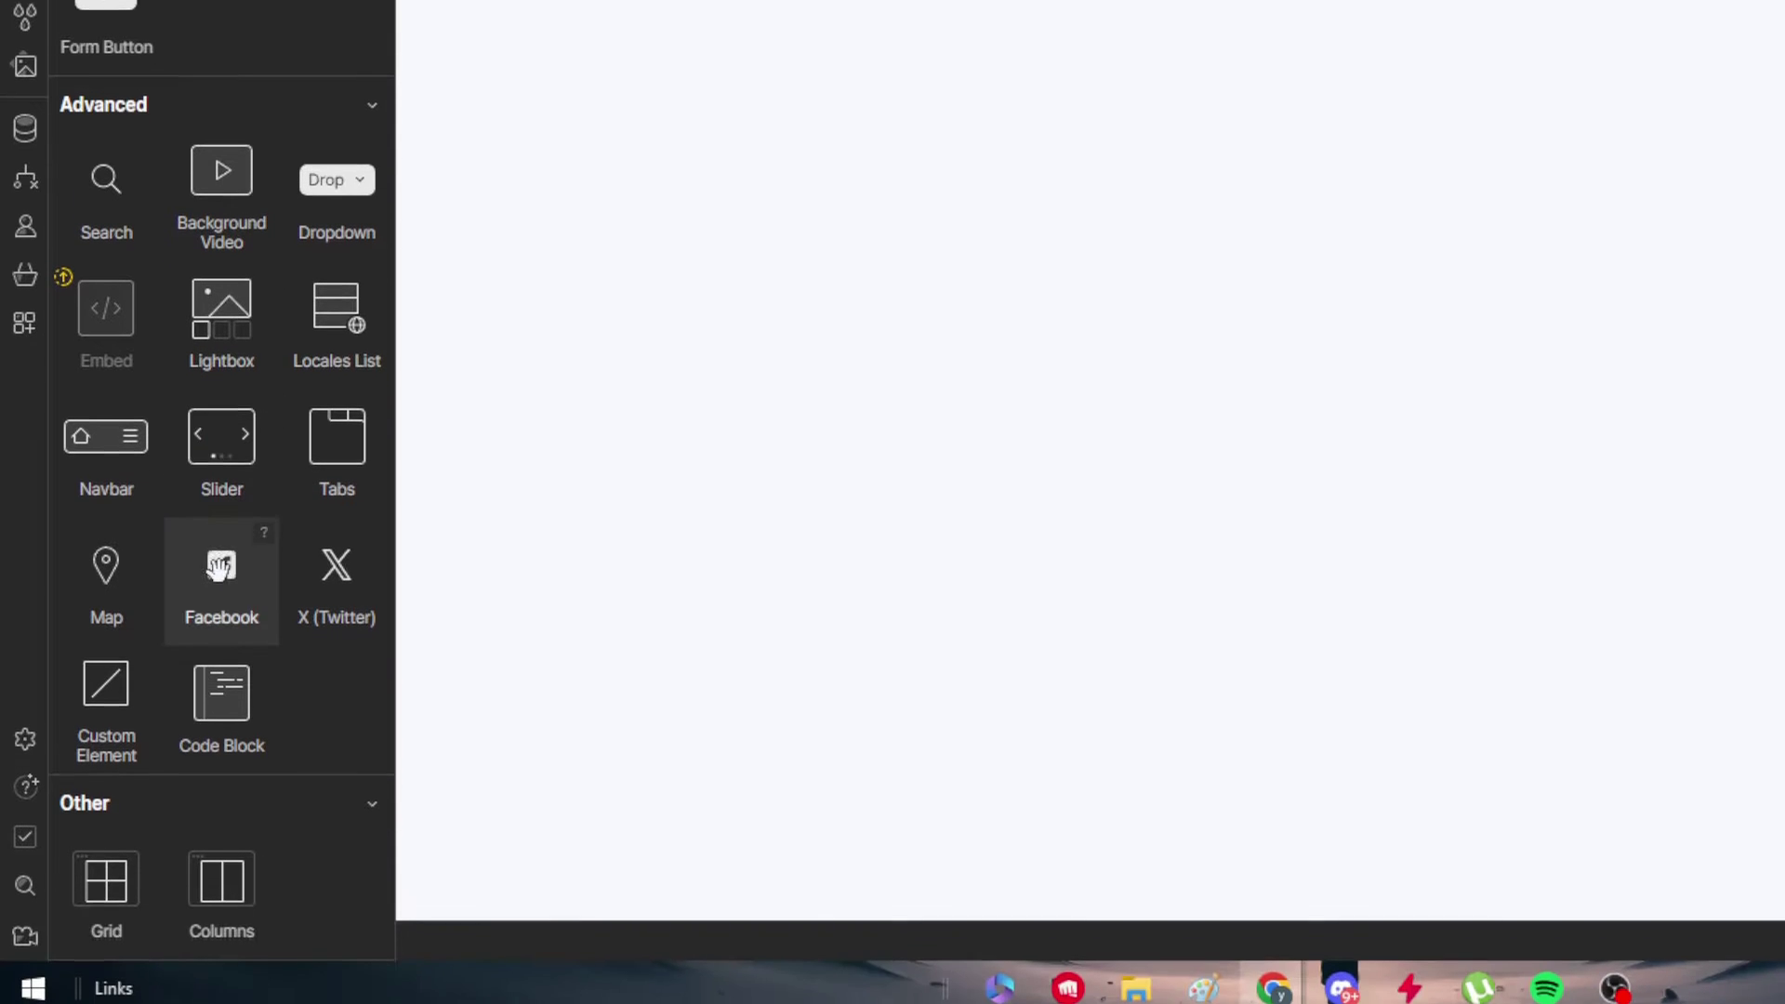
left_click(222, 572)
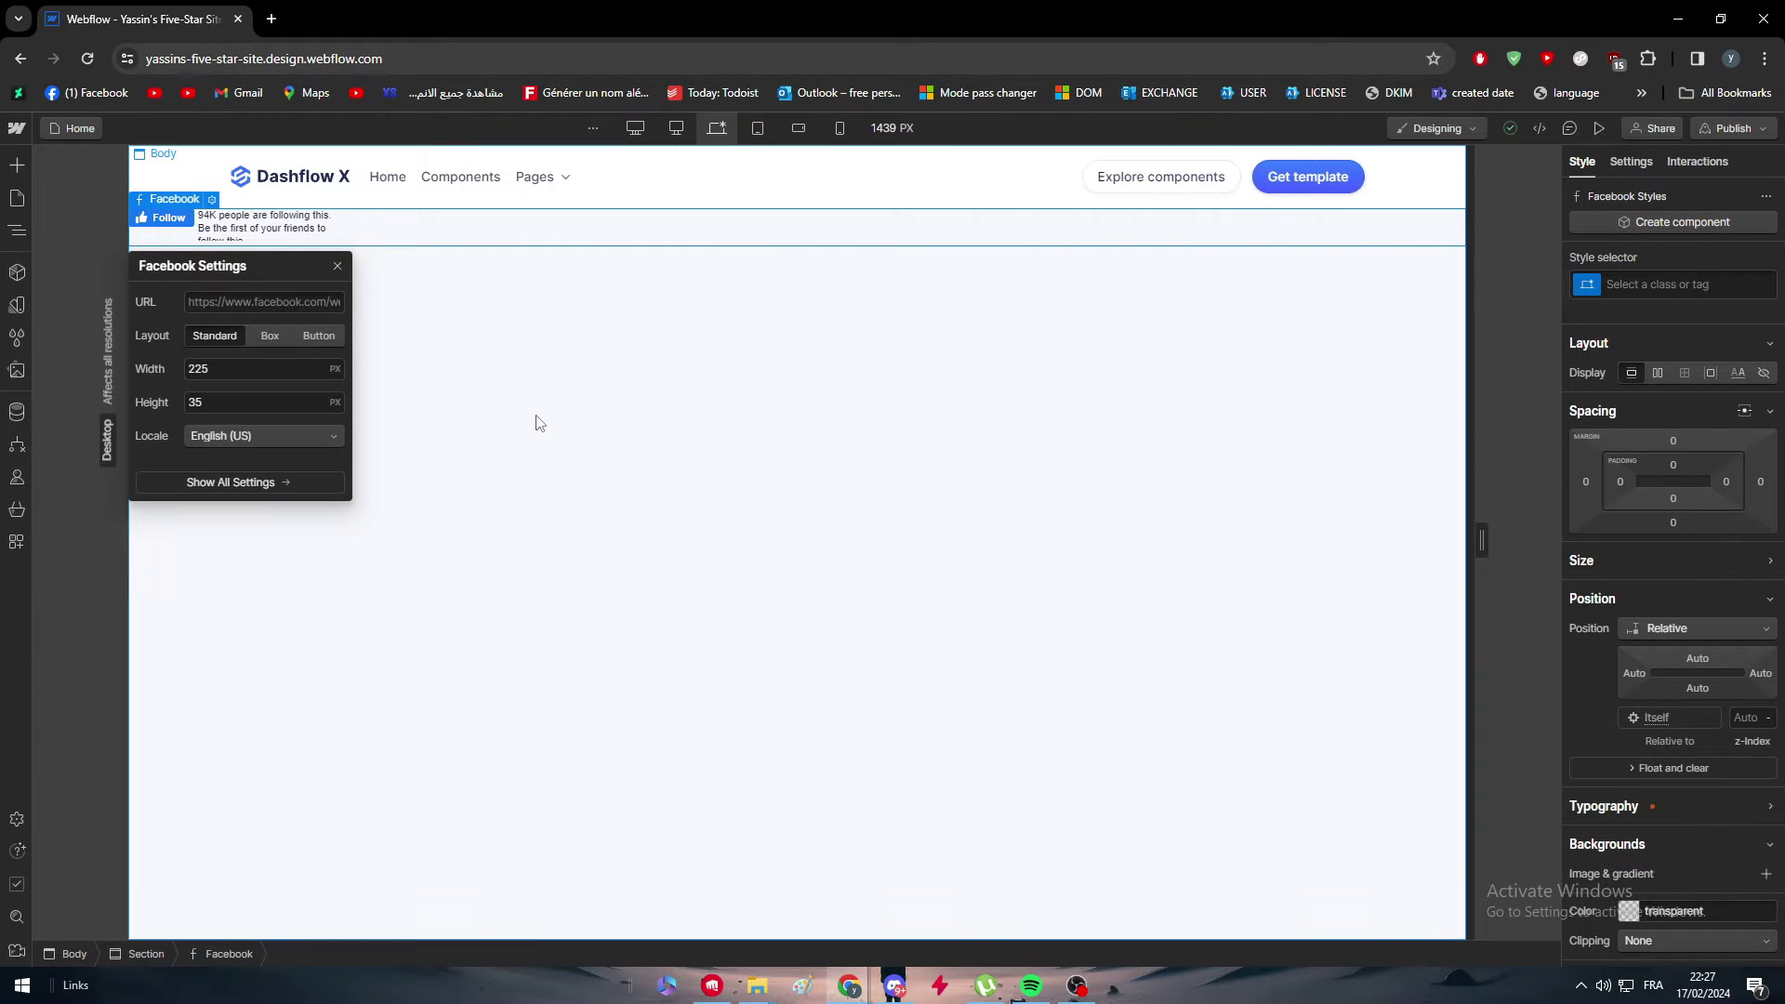
Switch the Facebook widget layout to Button and set its Display to Flex
left_click(240, 291)
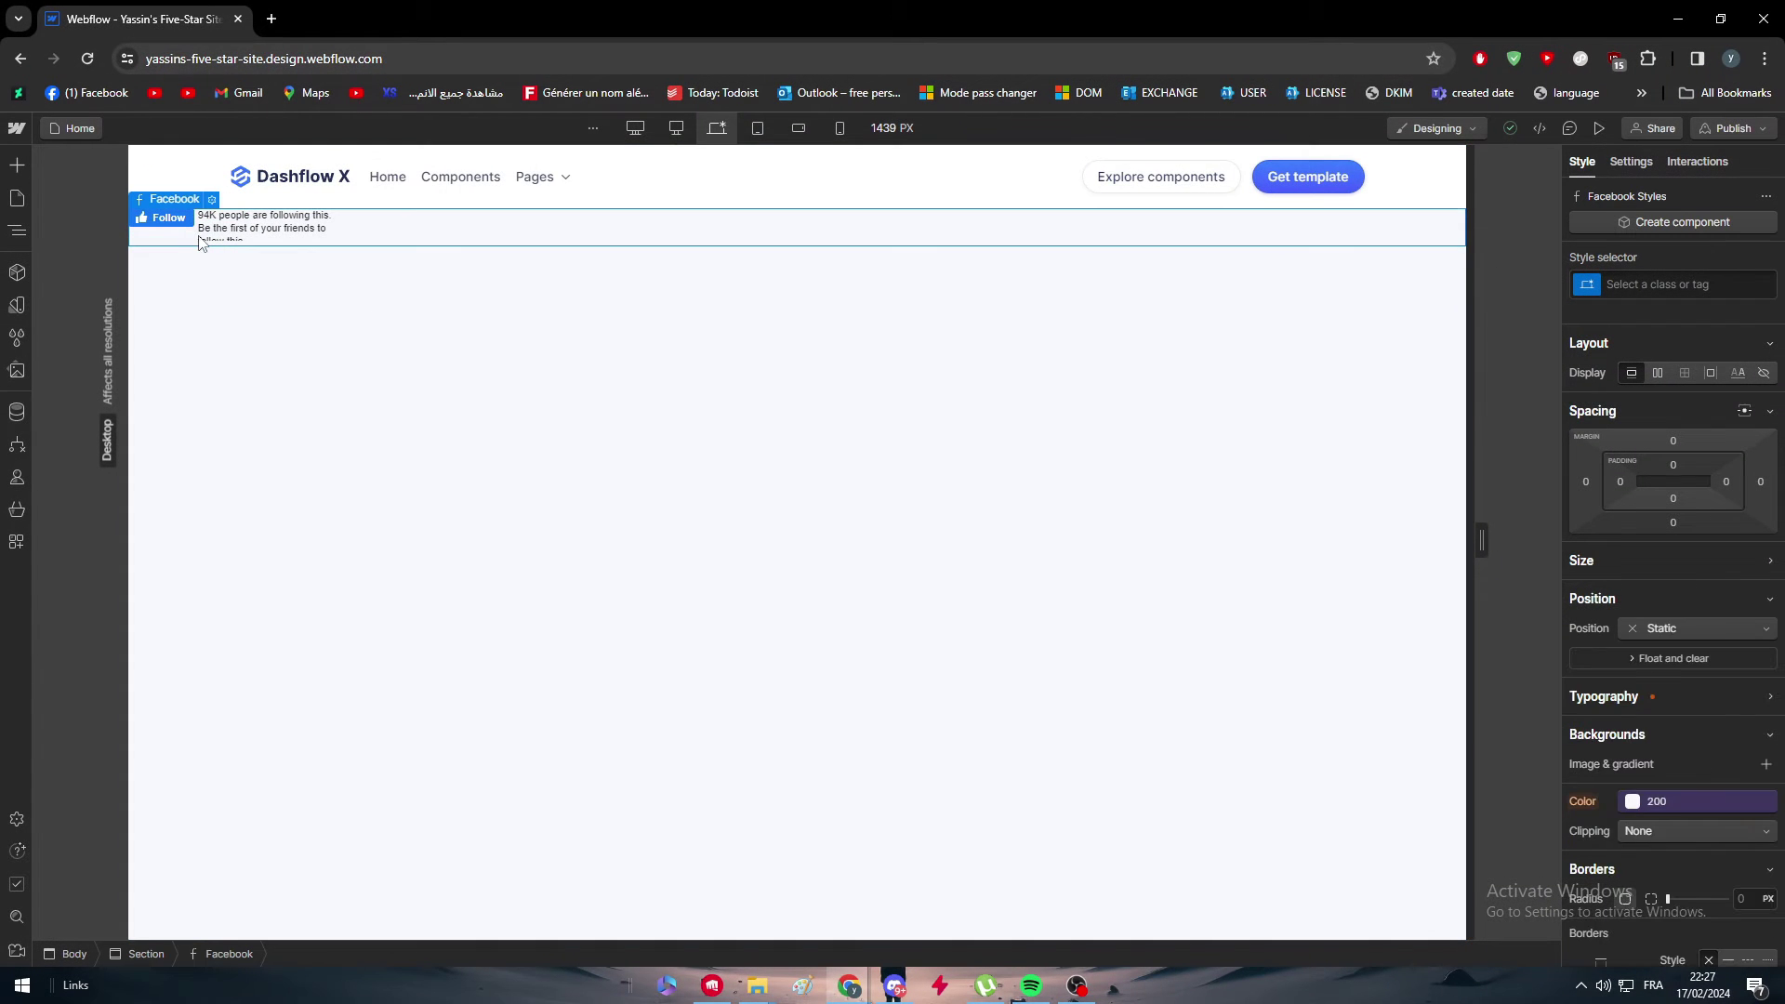
left_click(212, 199)
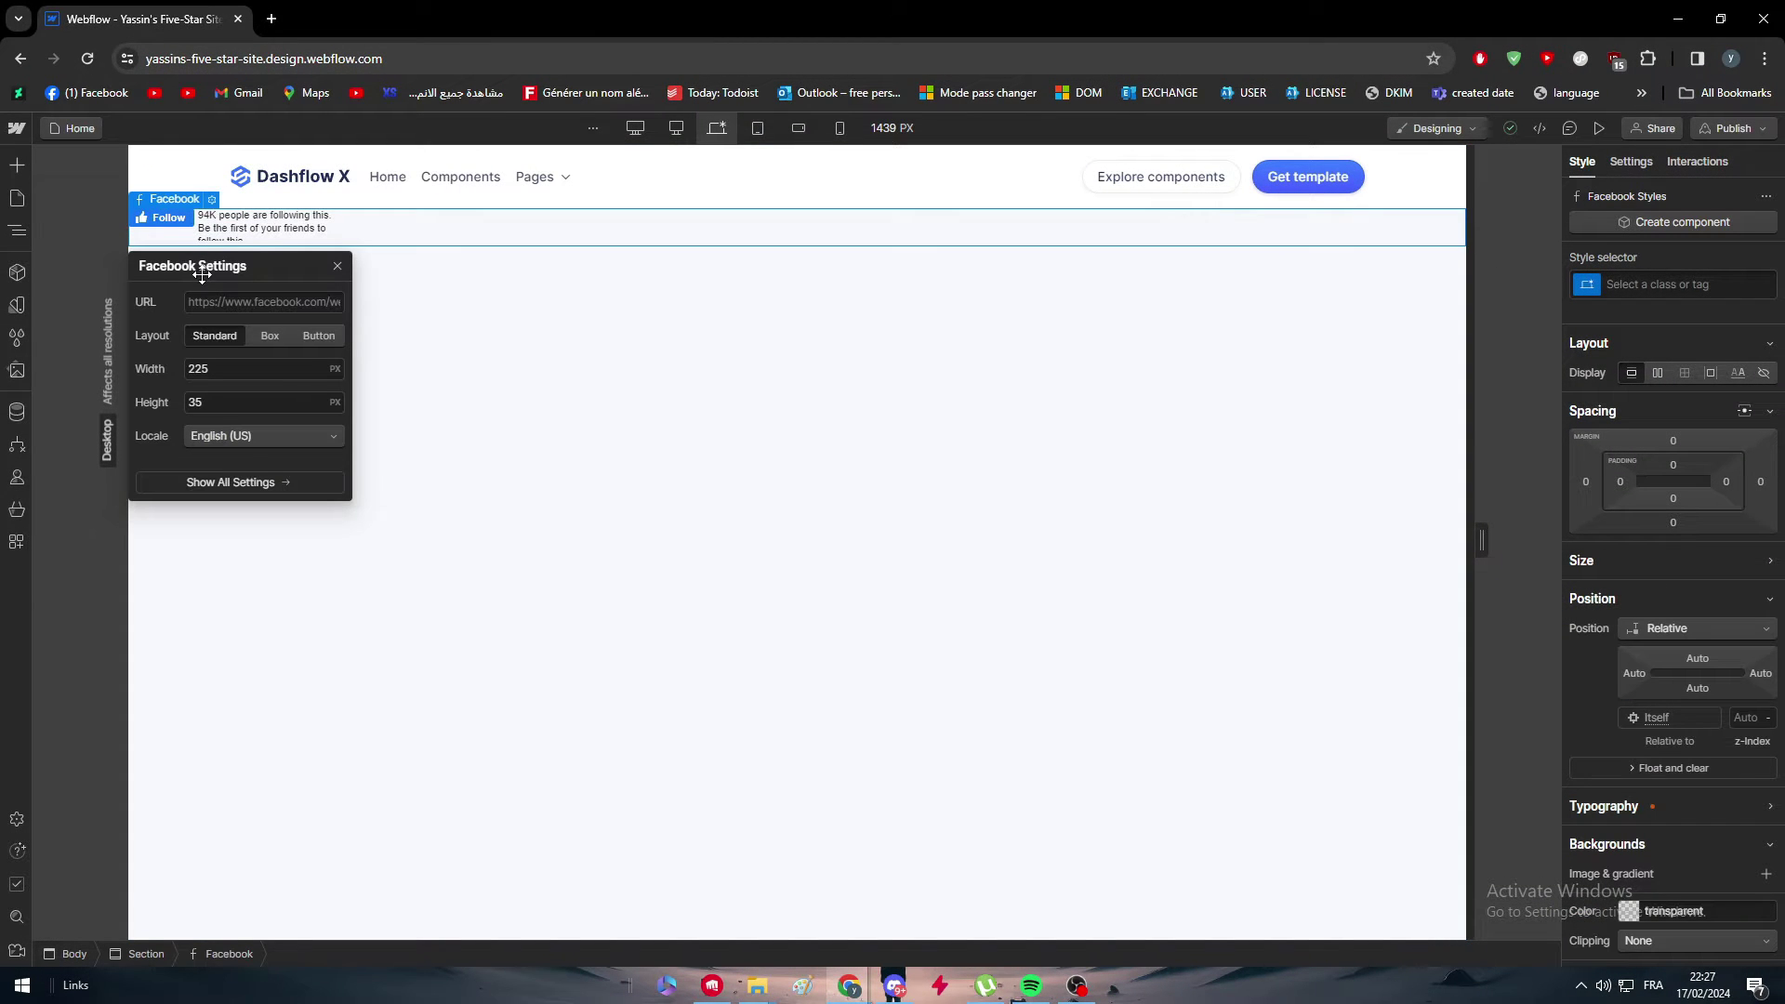
left_click_drag(202, 275, 685, 333)
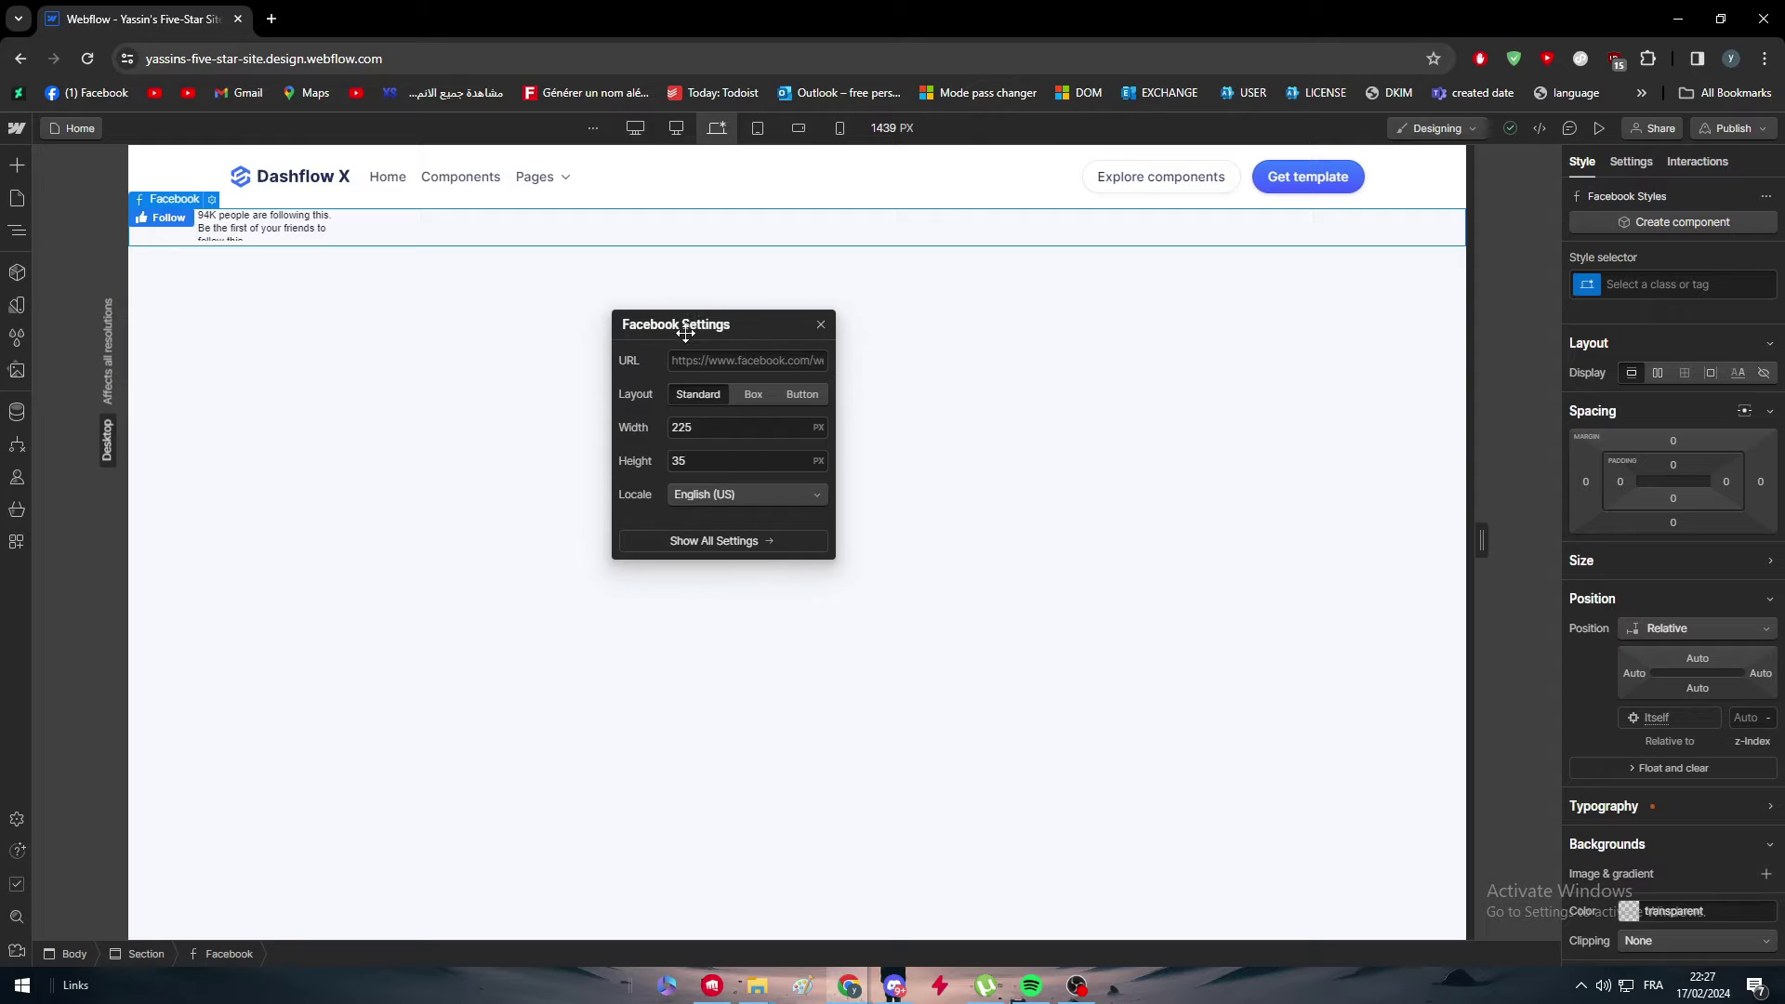
left_click(773, 399)
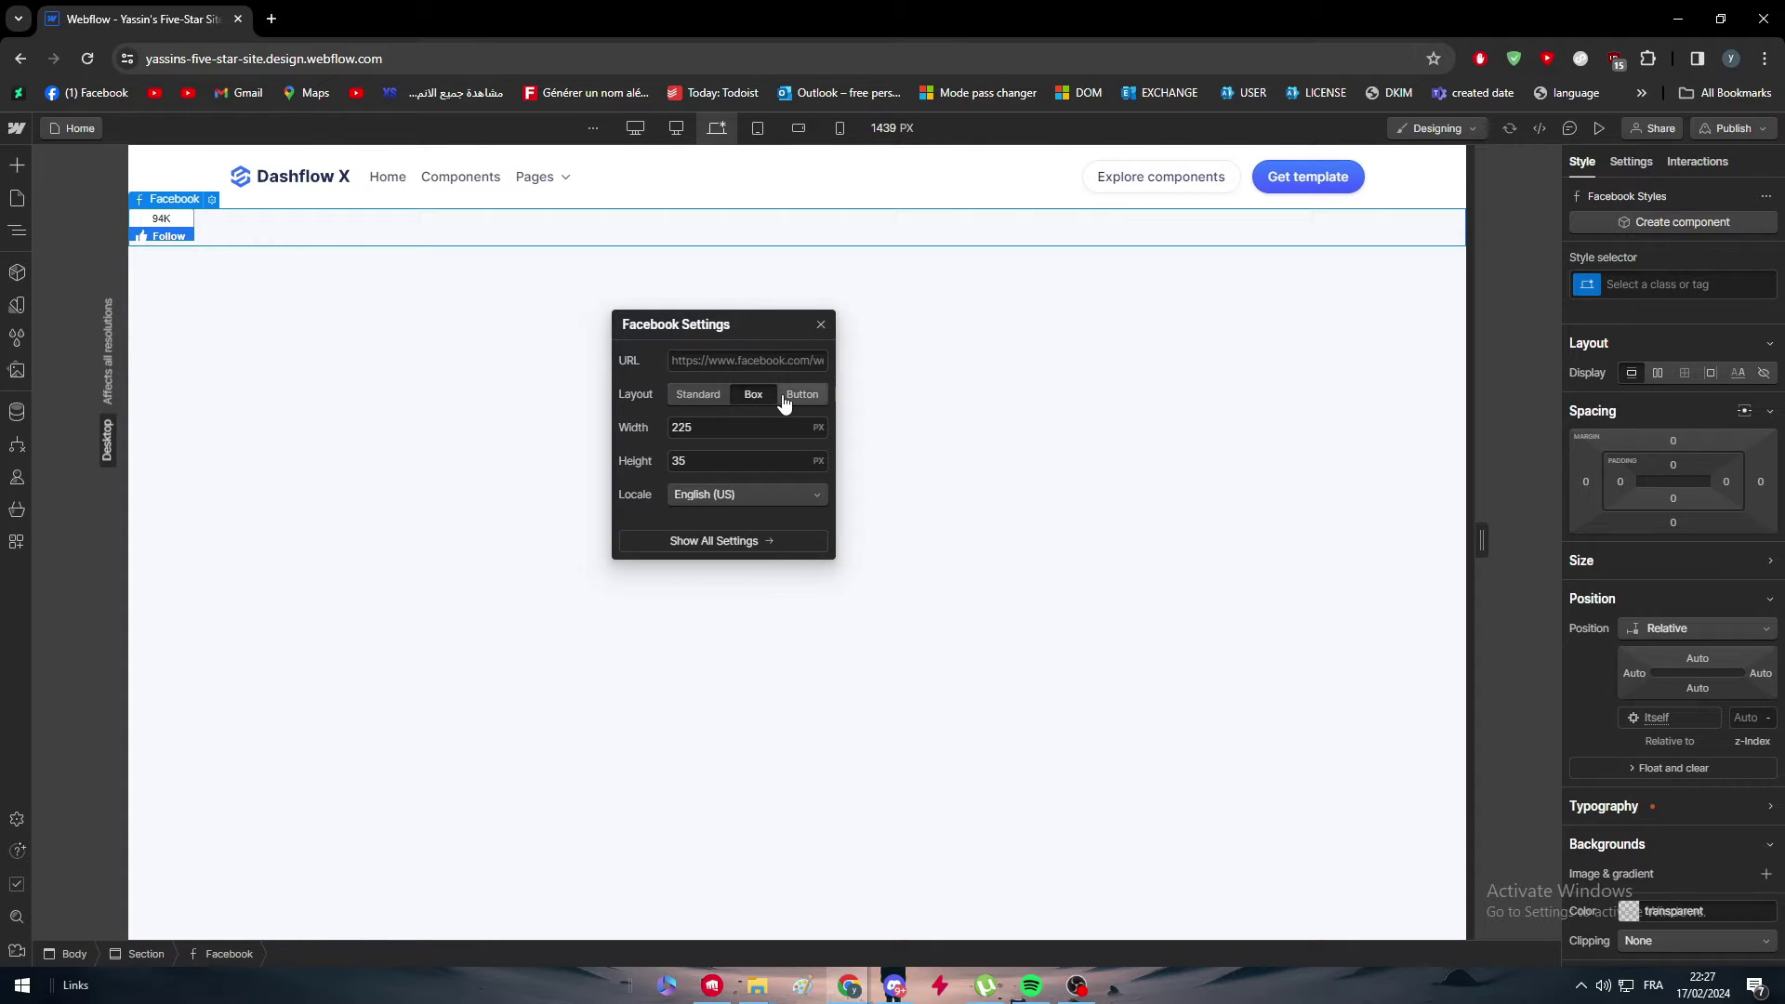
left_click(784, 396)
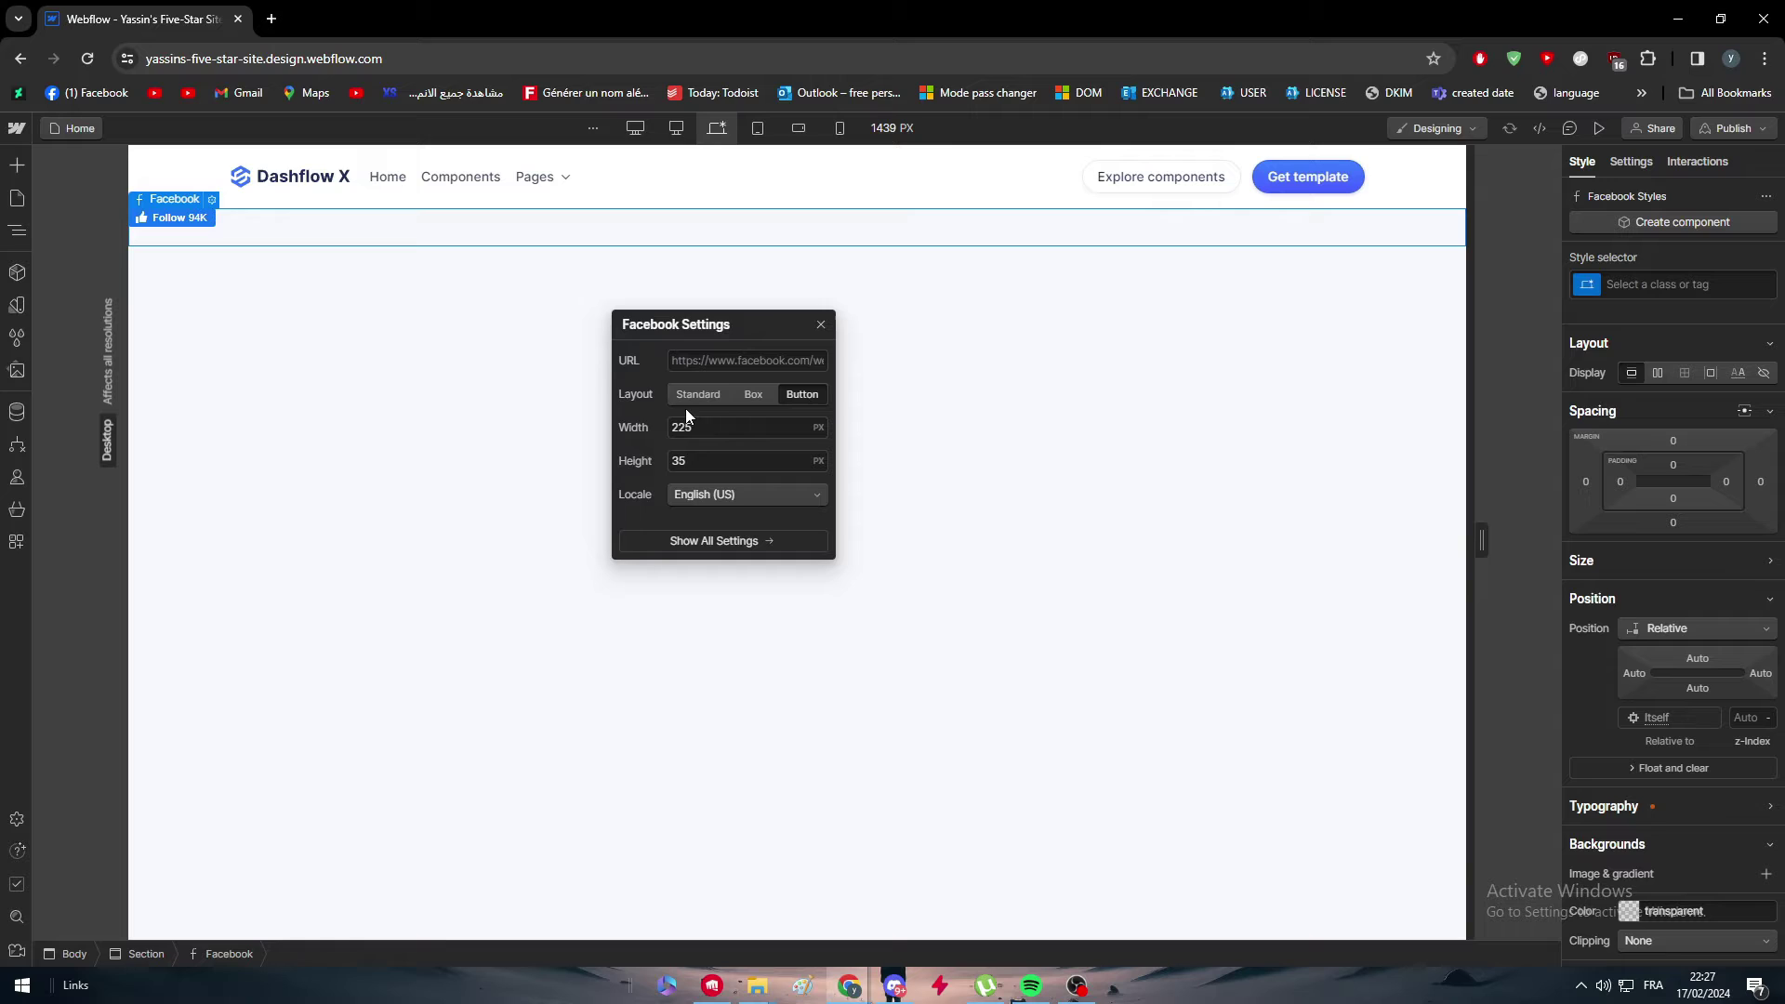
left_click(1658, 373)
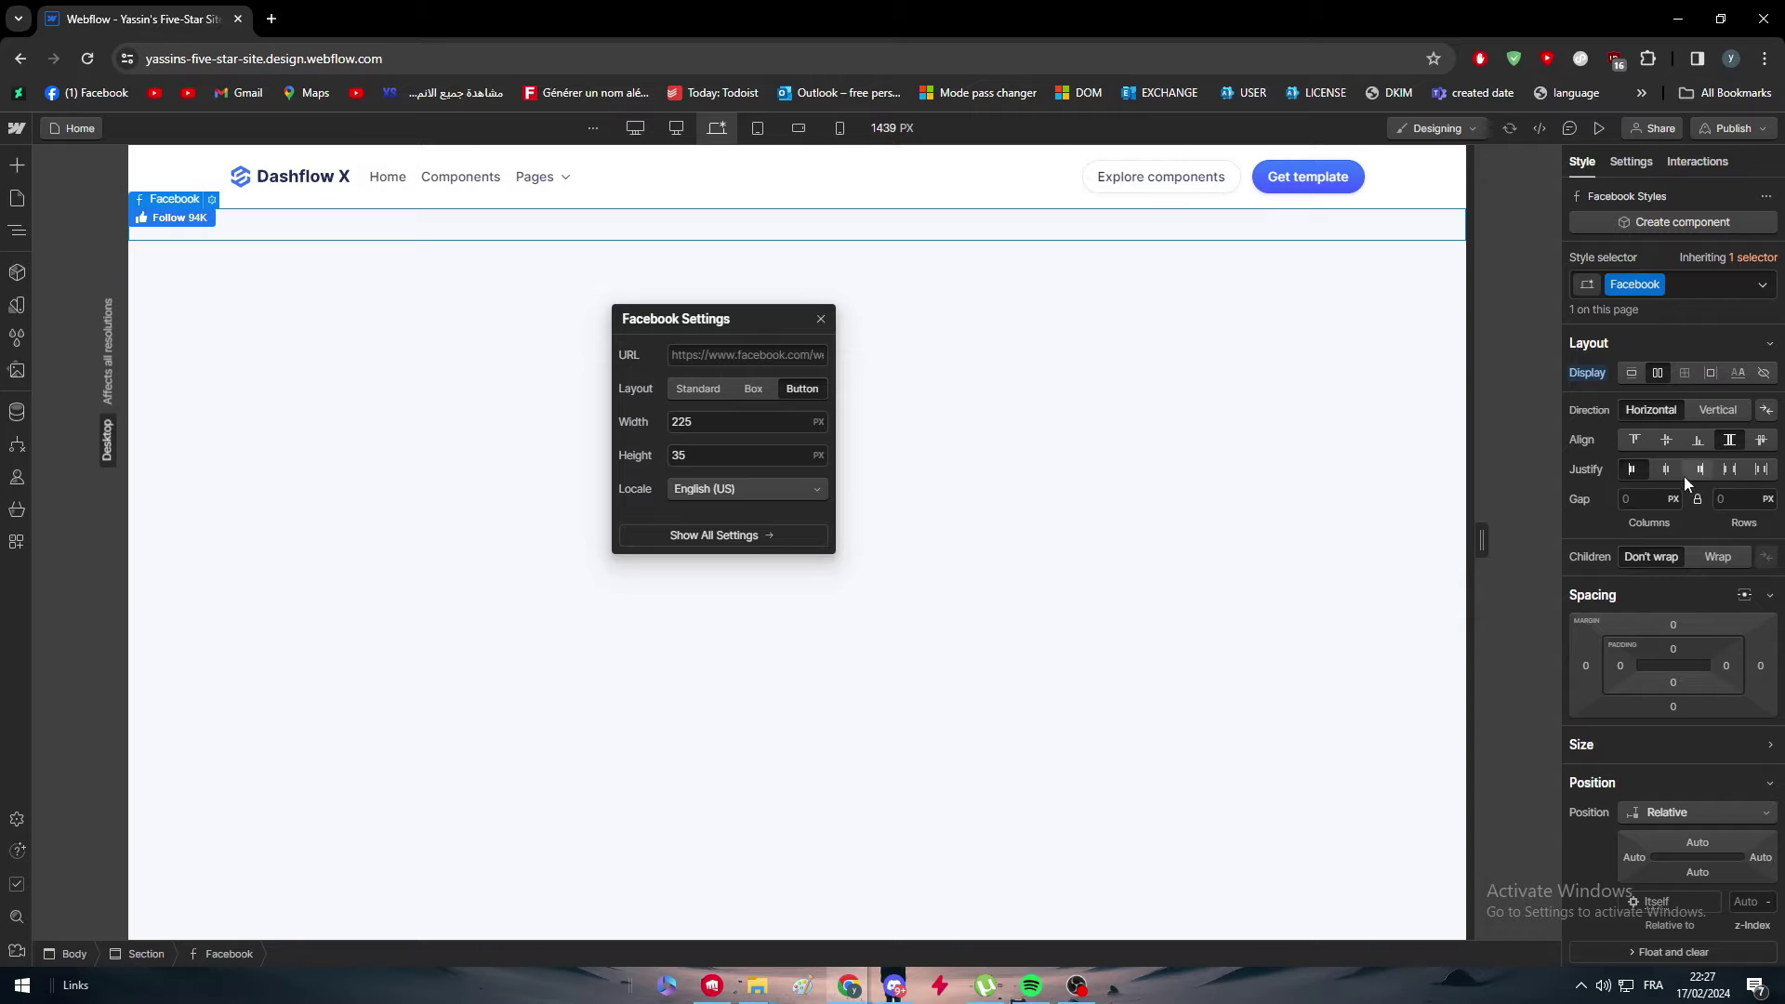
Try the embed's flex alignment options, settling on horizontal direction with Justify set to Center
left_click(1666, 442)
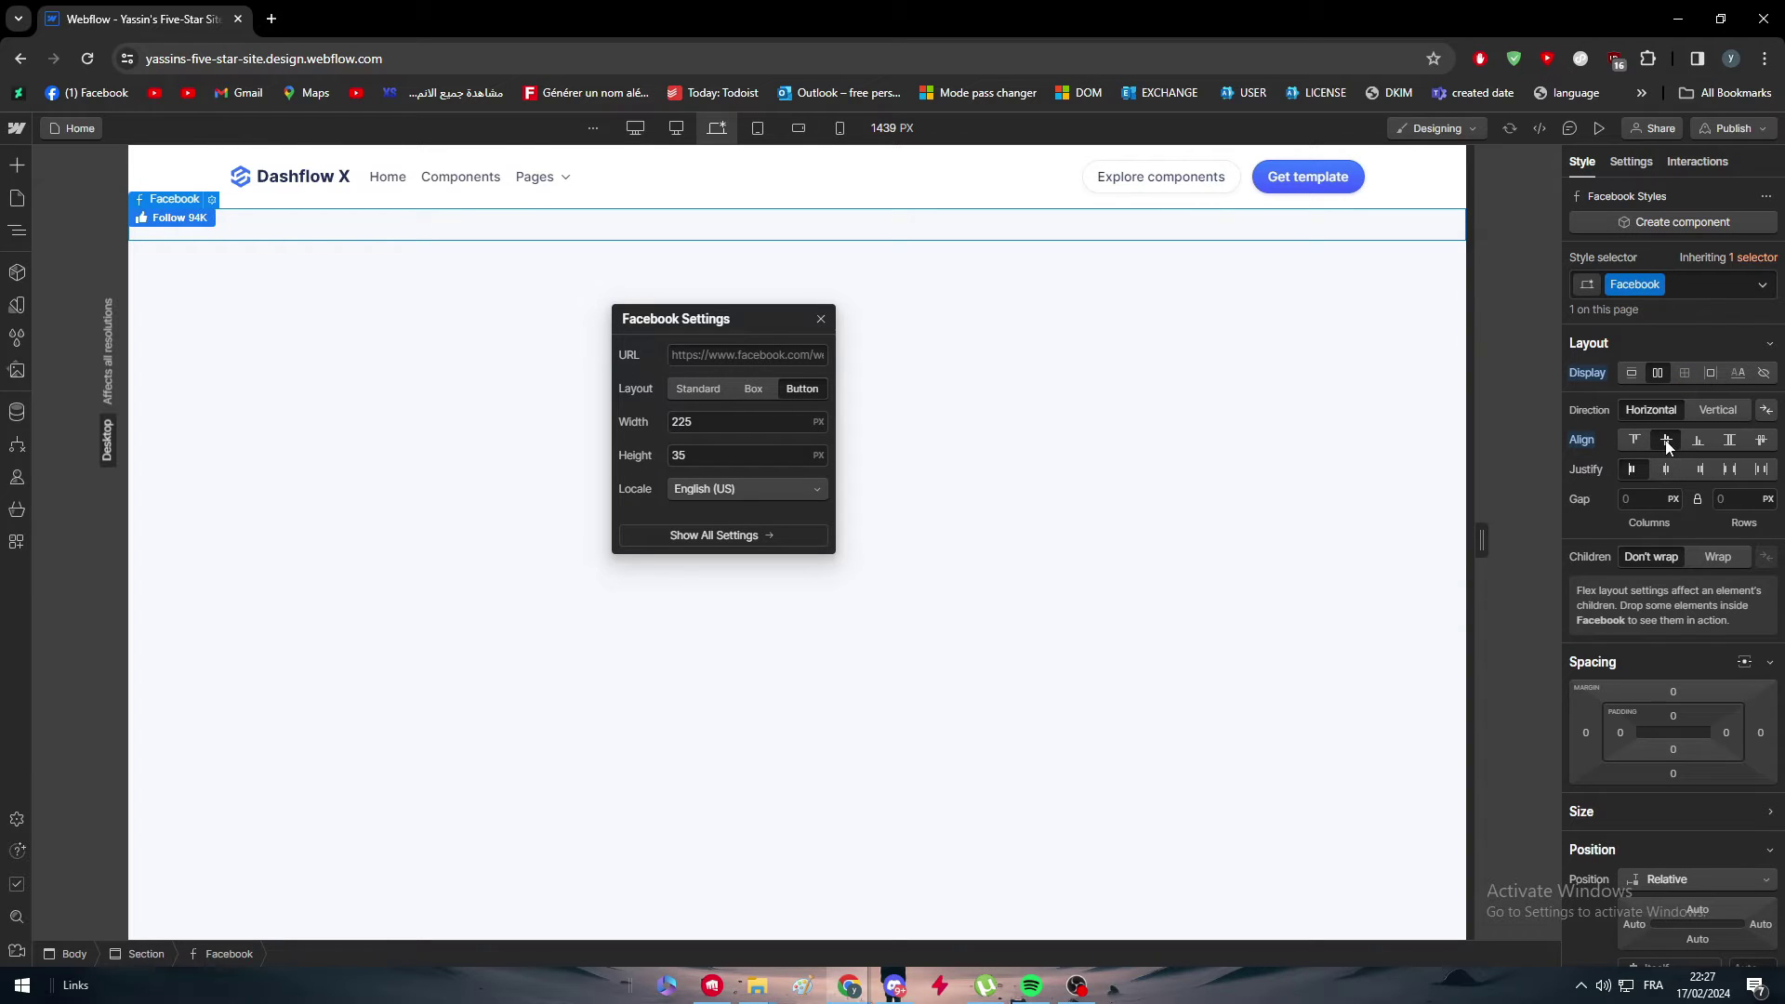
left_click(394, 226)
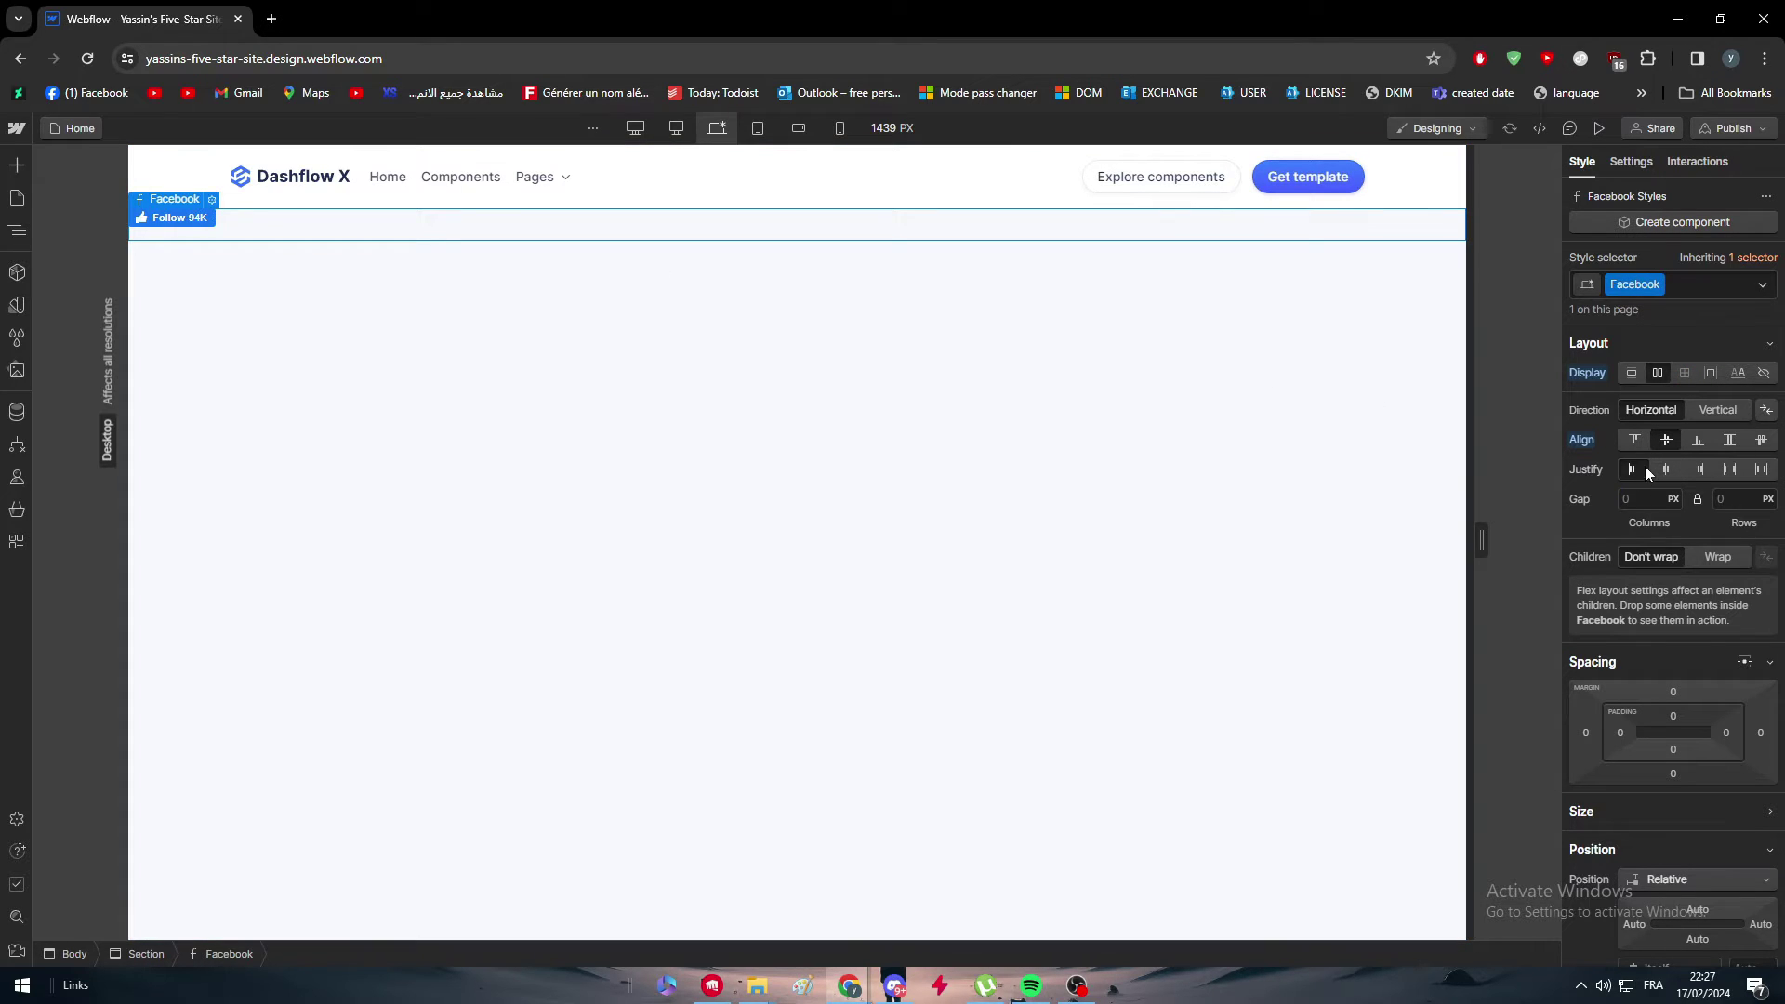
left_click(1697, 443)
double_click(302, 238)
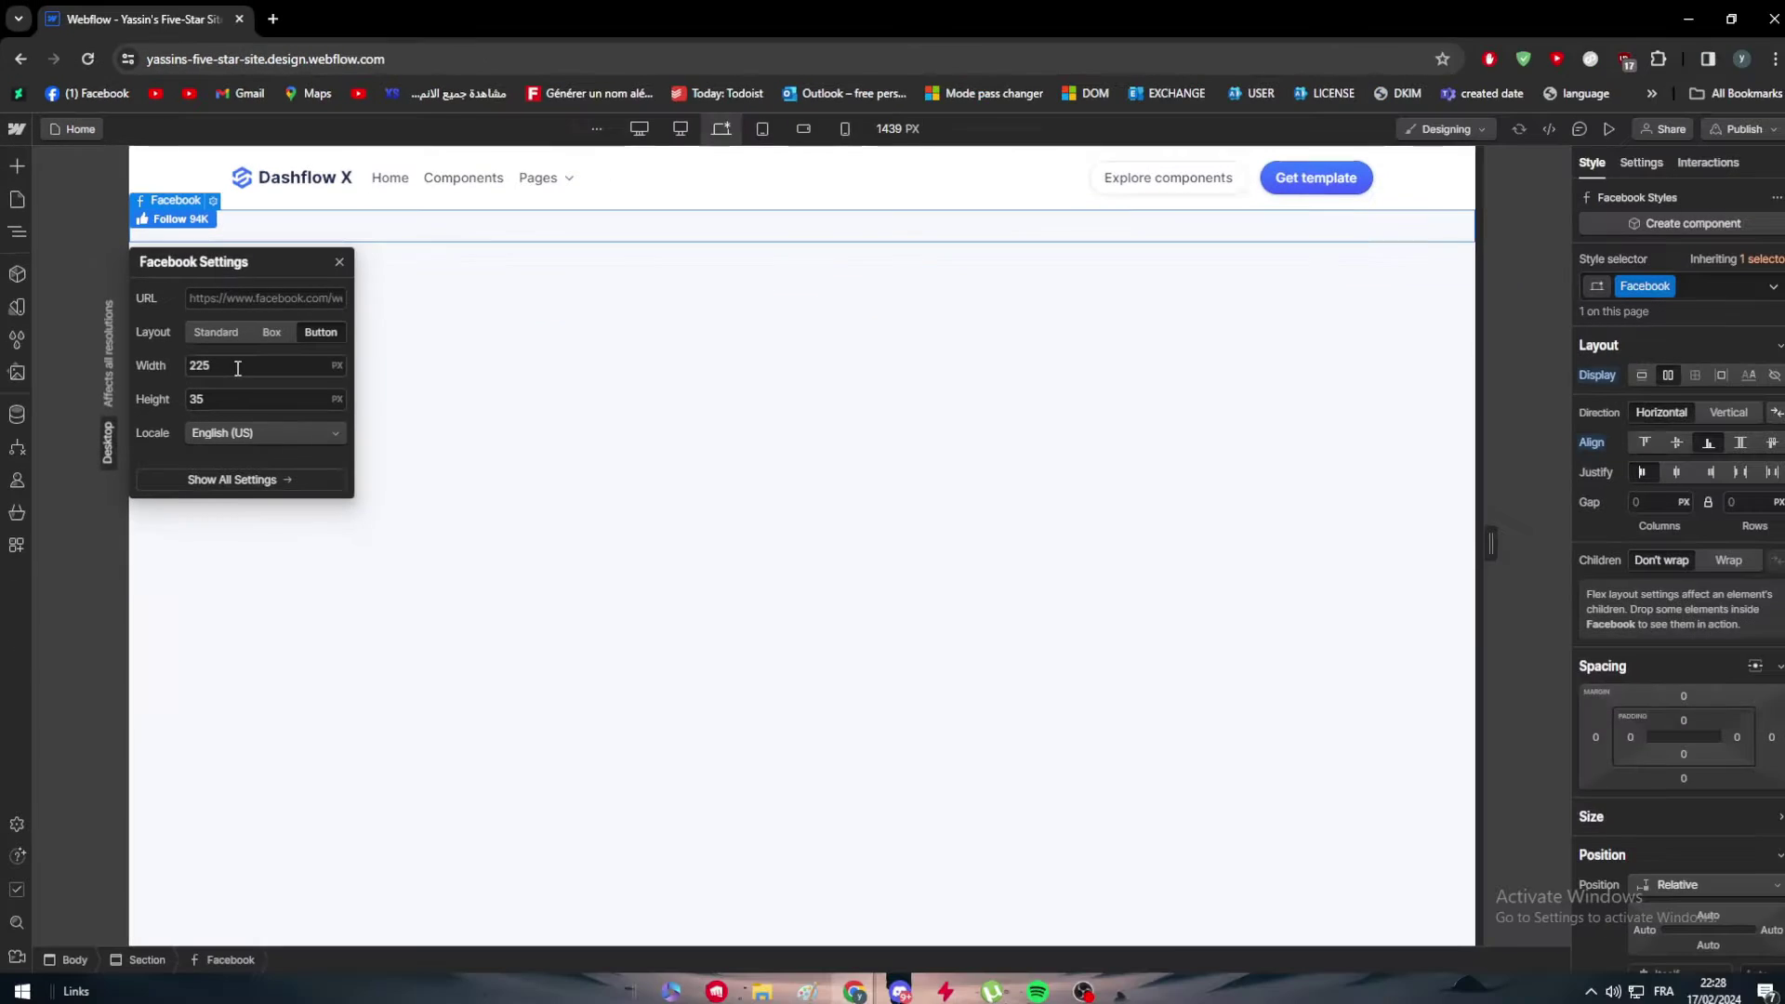
left_click(1760, 472)
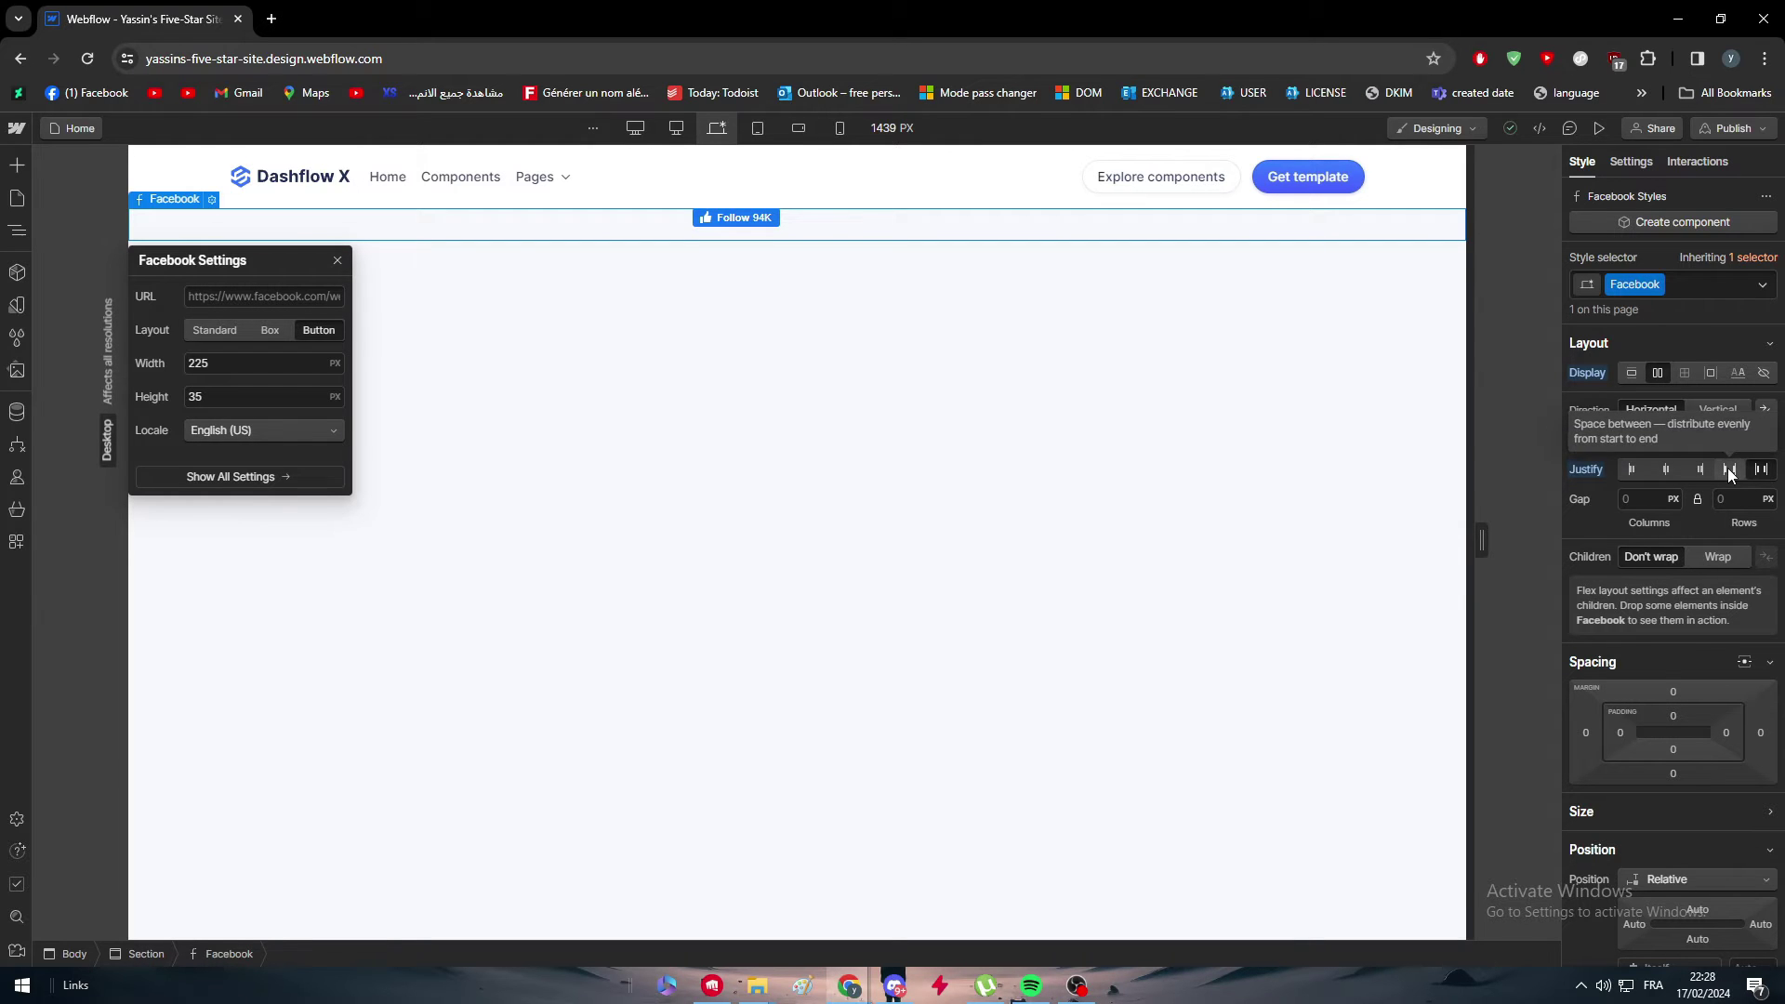
left_click(1728, 469)
left_click(1694, 468)
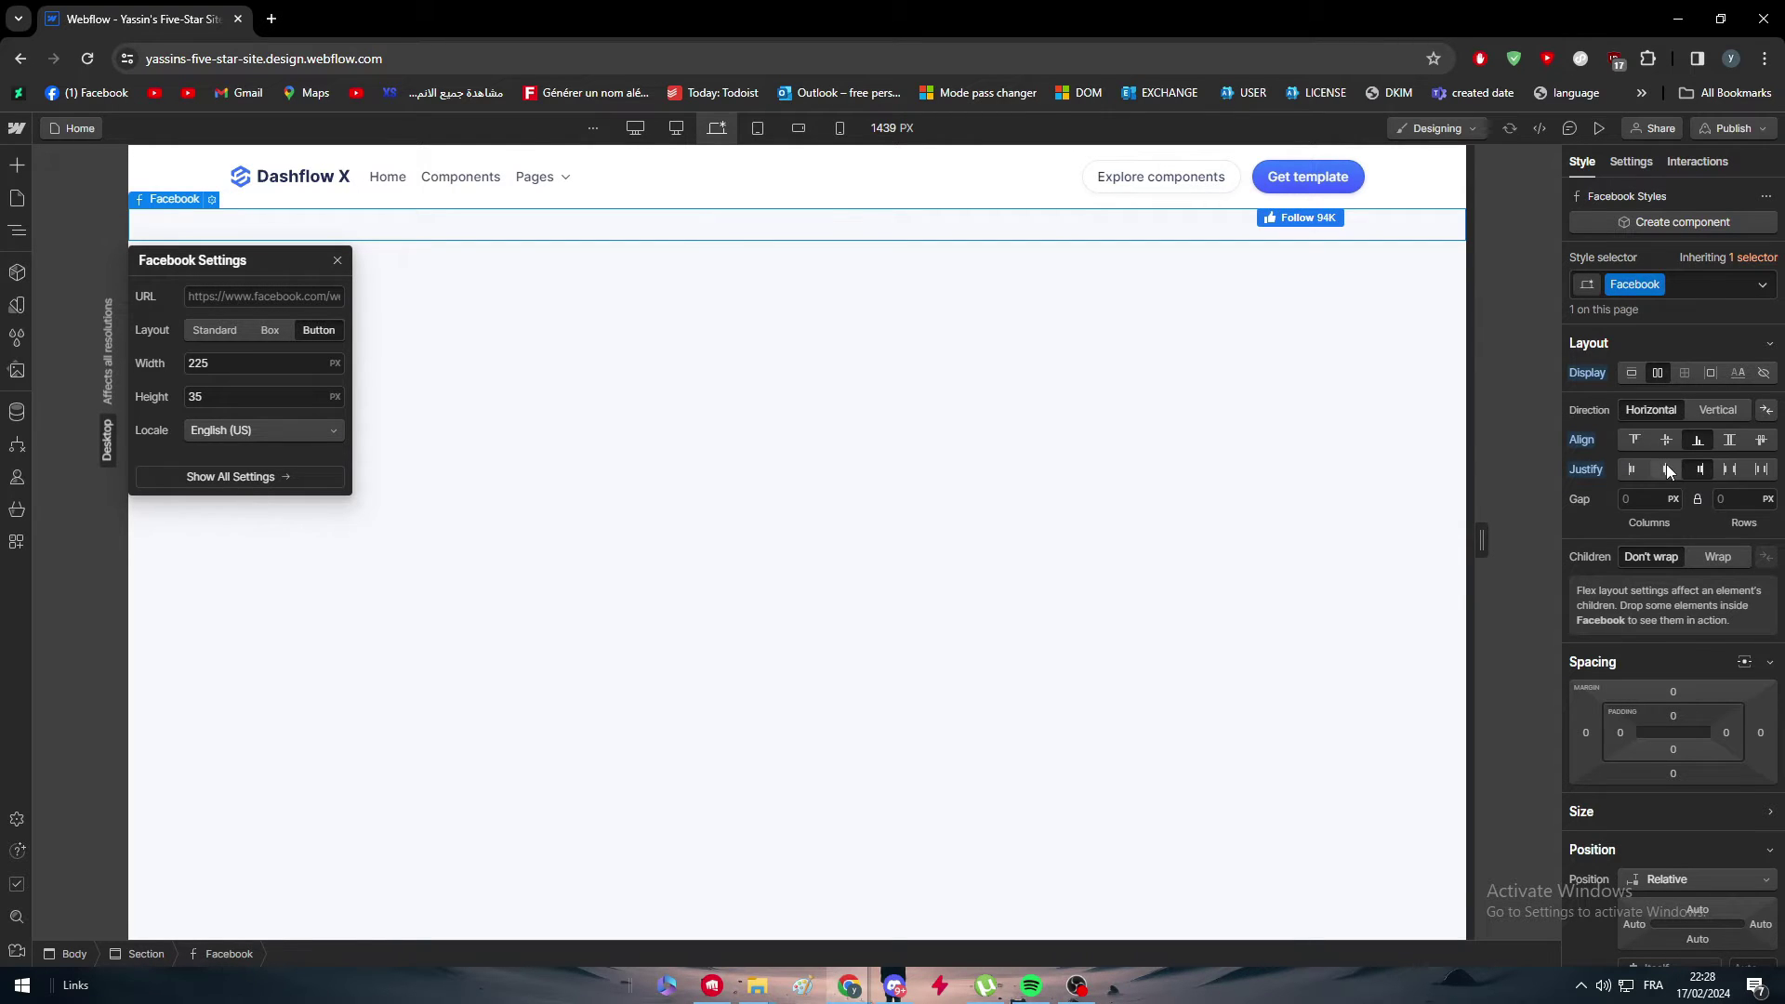
left_click(1662, 472)
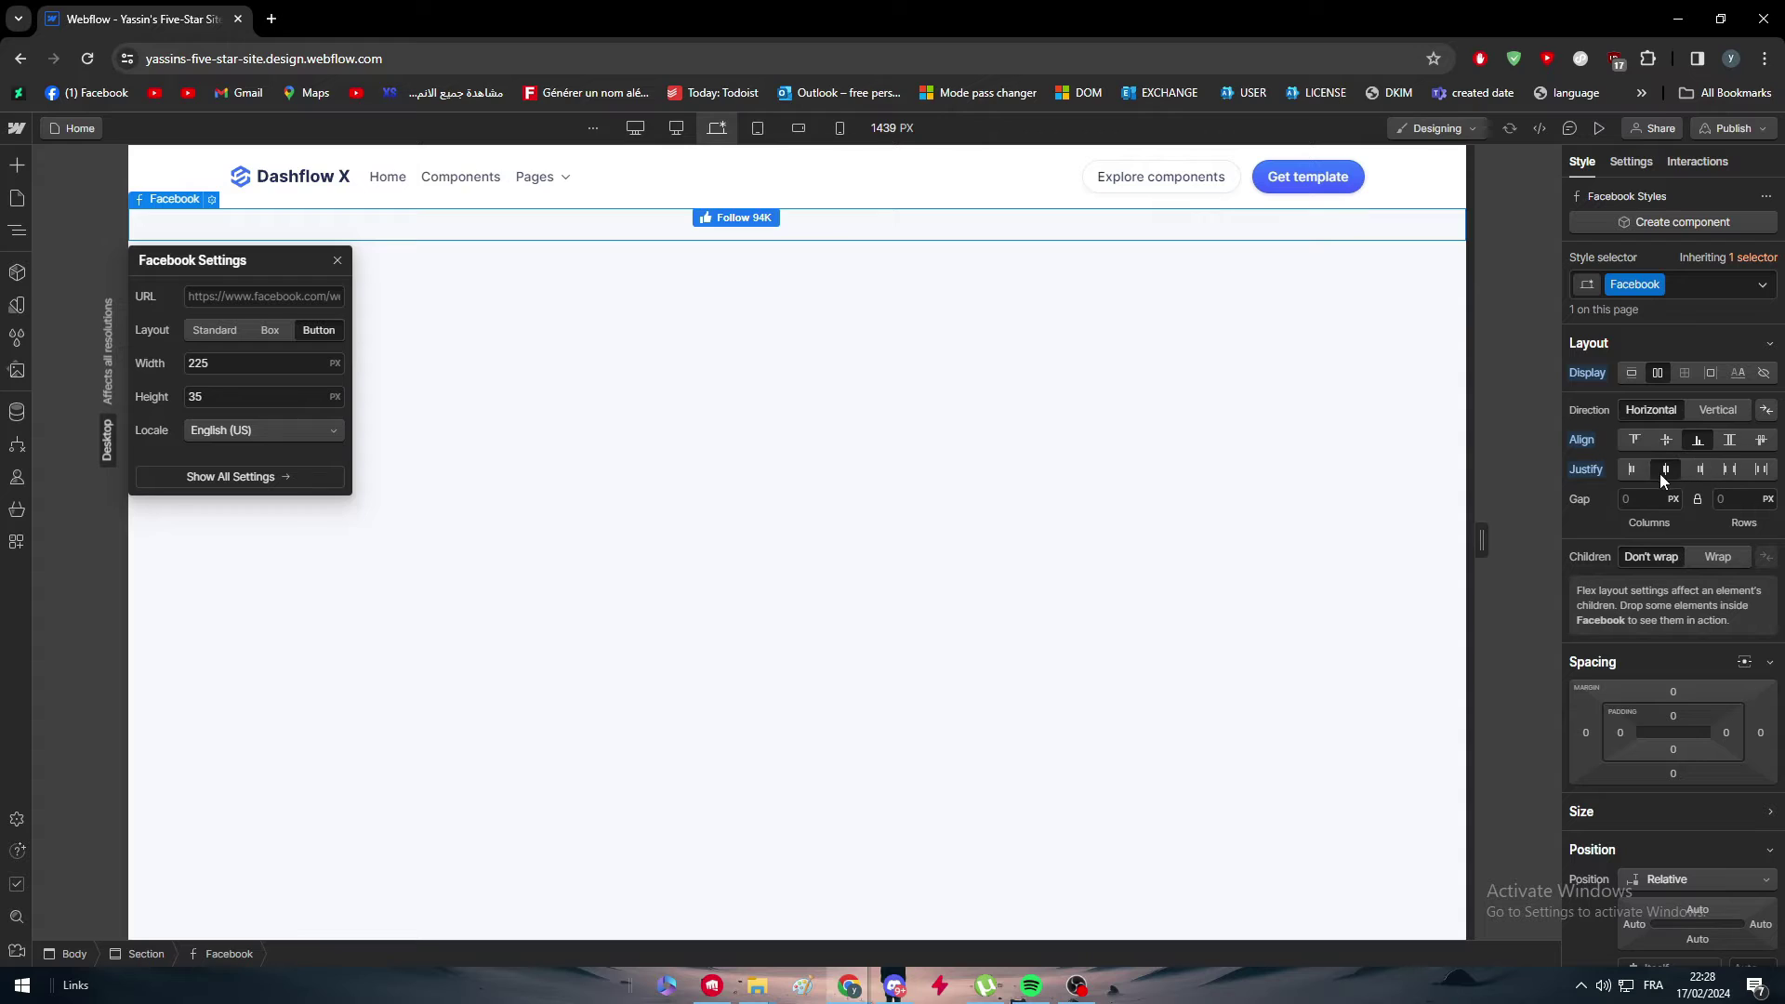
left_click(1722, 417)
left_click(1658, 416)
left_click(1627, 341)
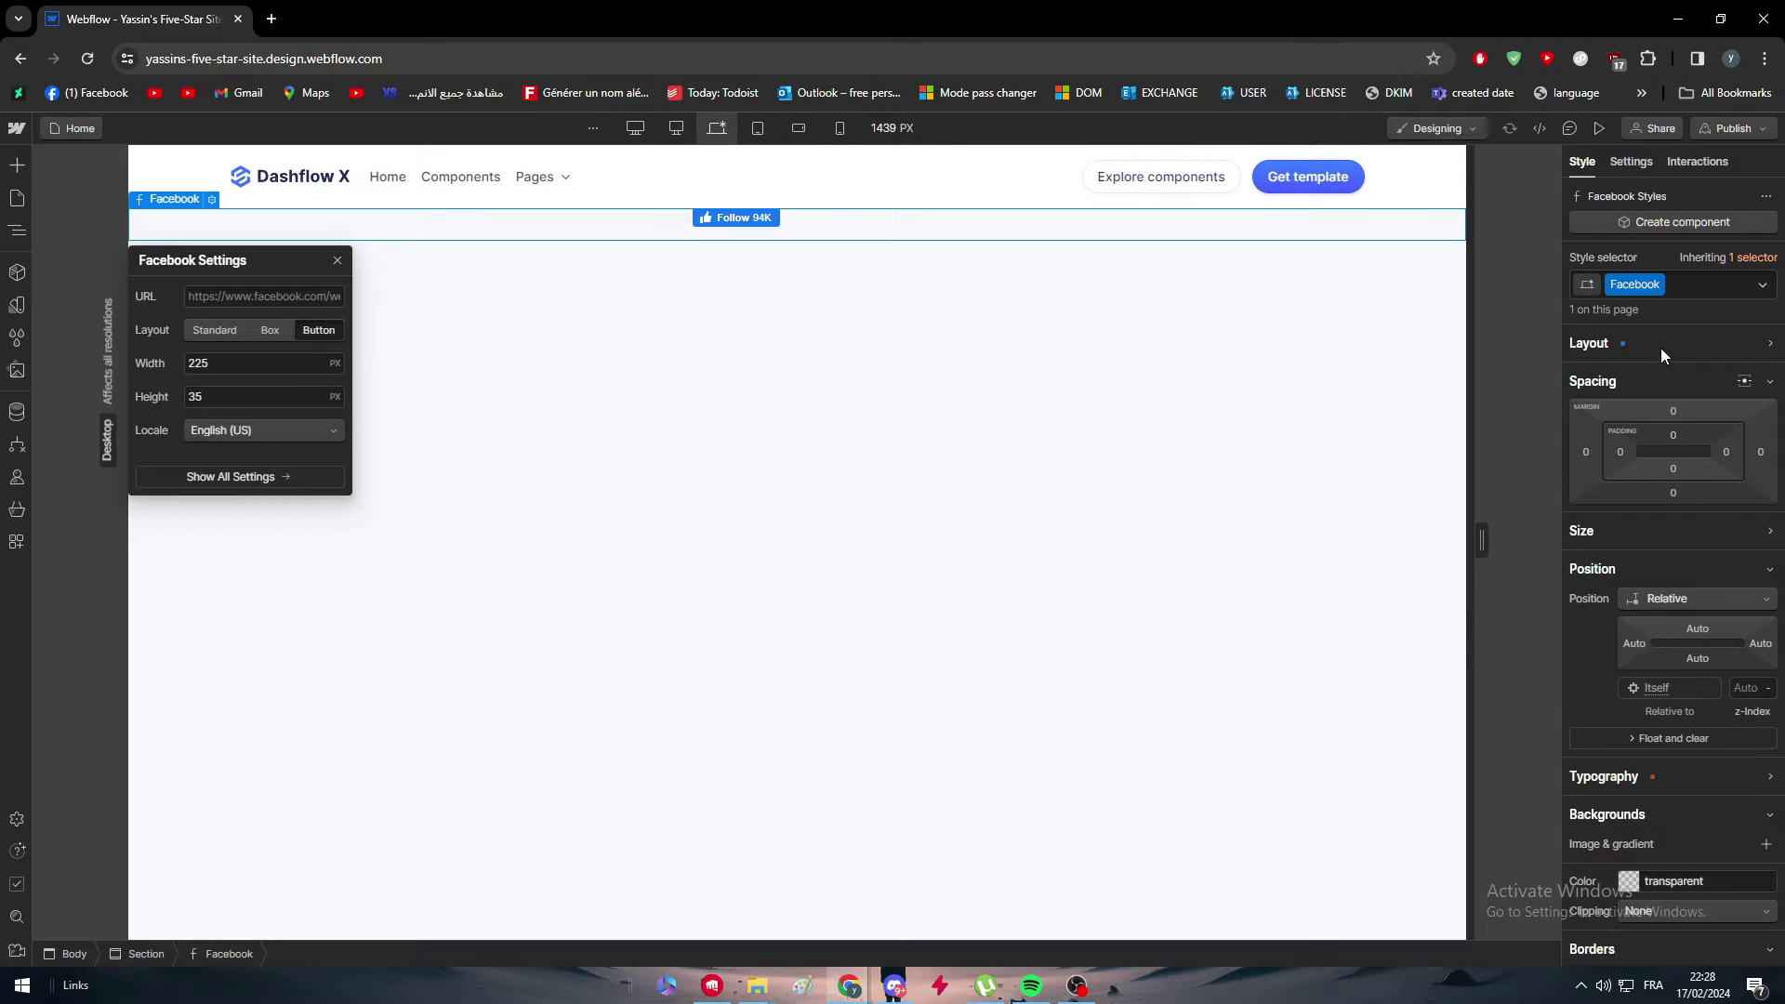
left_click(1670, 343)
left_click(1671, 343)
Give the Facebook embed a 51px top margin, then deselect it
left_click(1677, 410)
left_click_drag(1656, 443, 1673, 443)
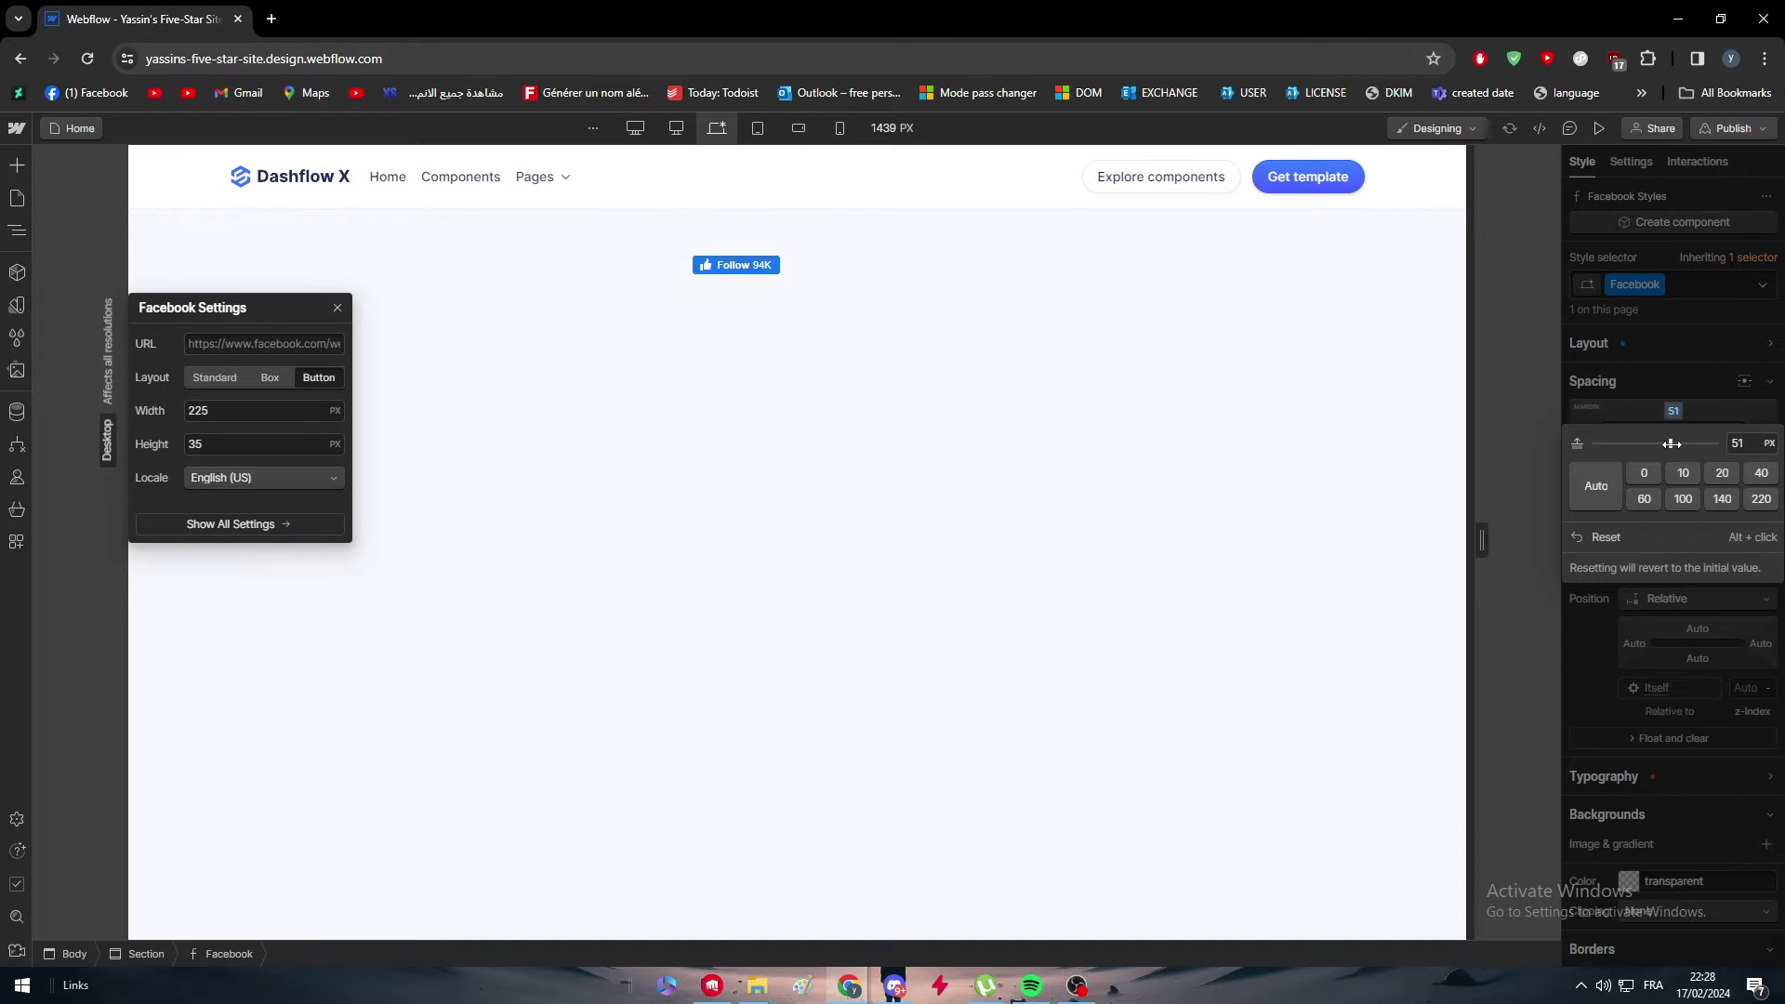
left_click(1093, 351)
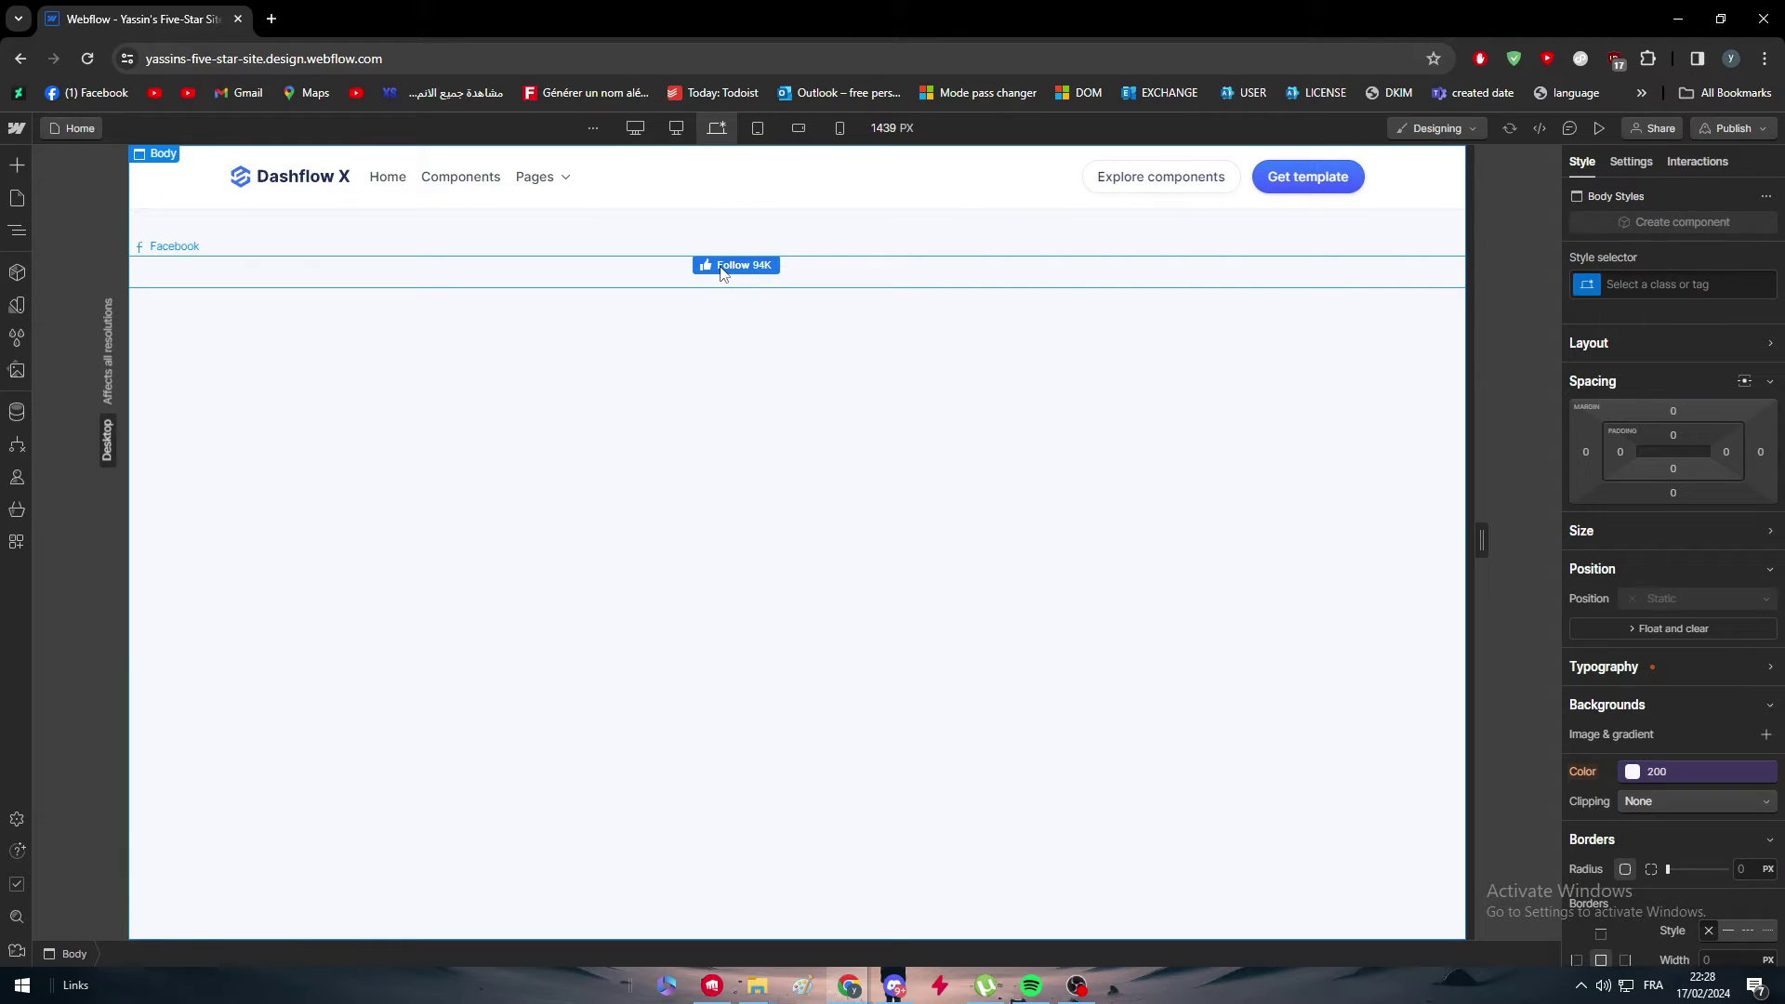
left_click(723, 273)
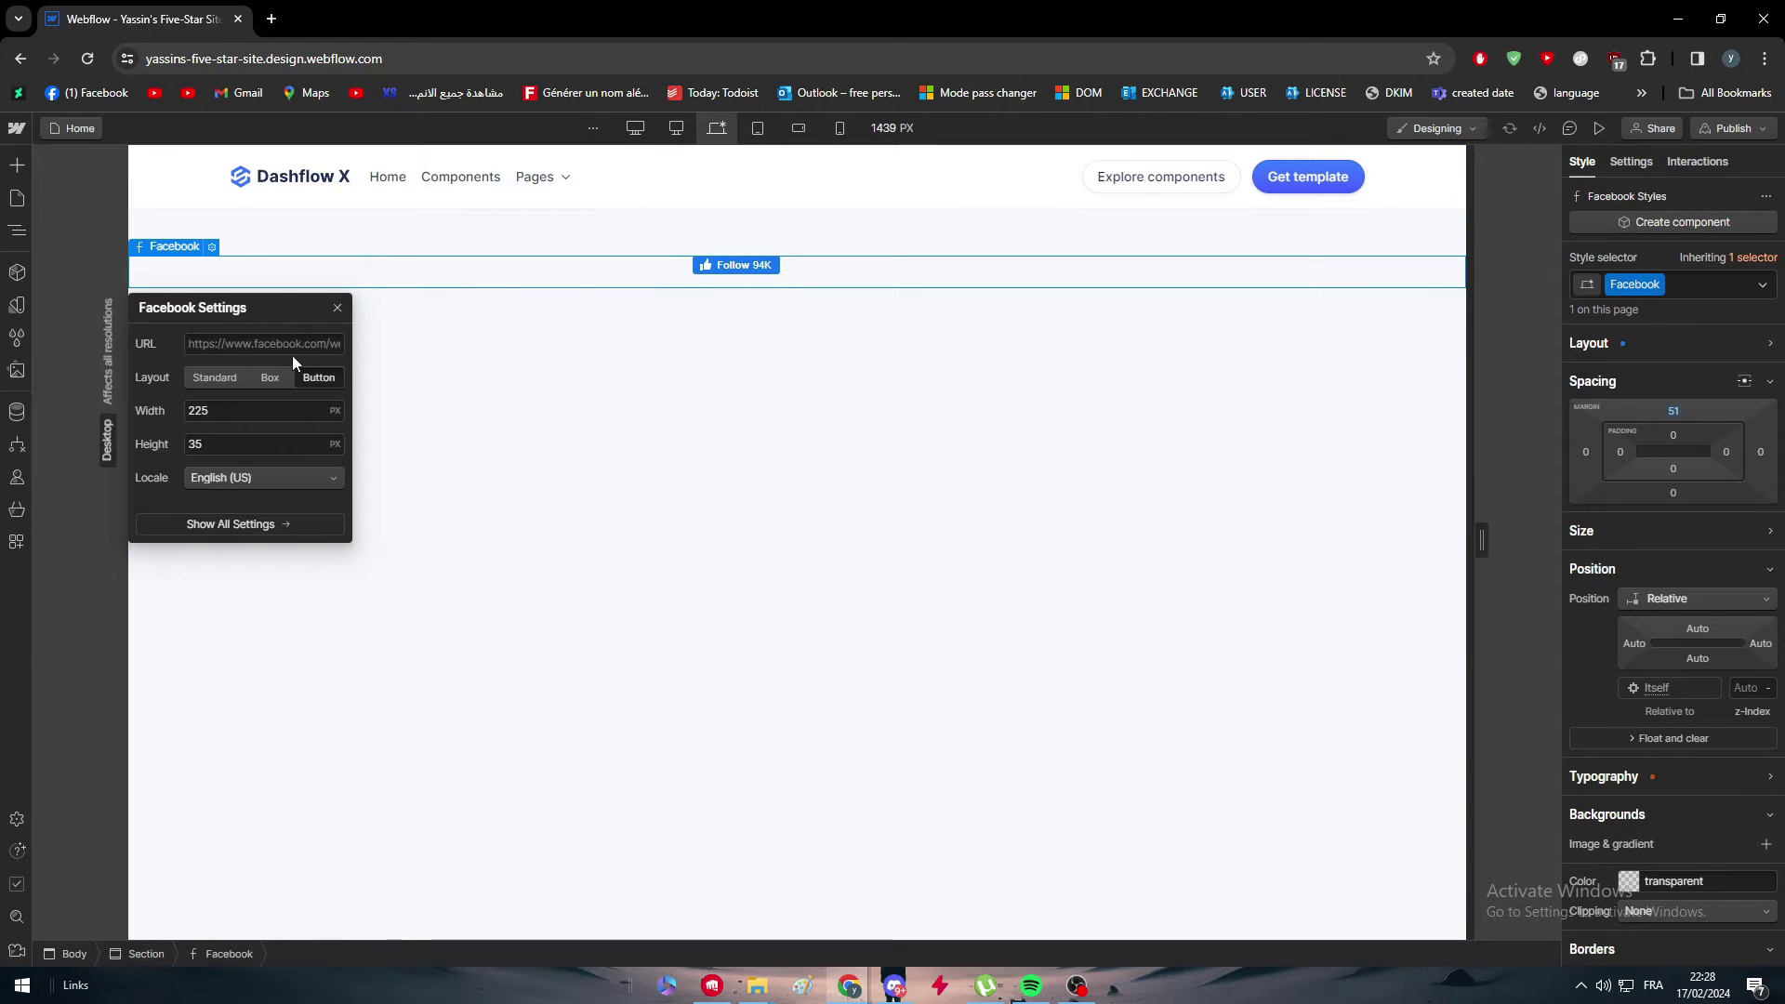
left_click_drag(307, 321, 944, 382)
left_click(1159, 359)
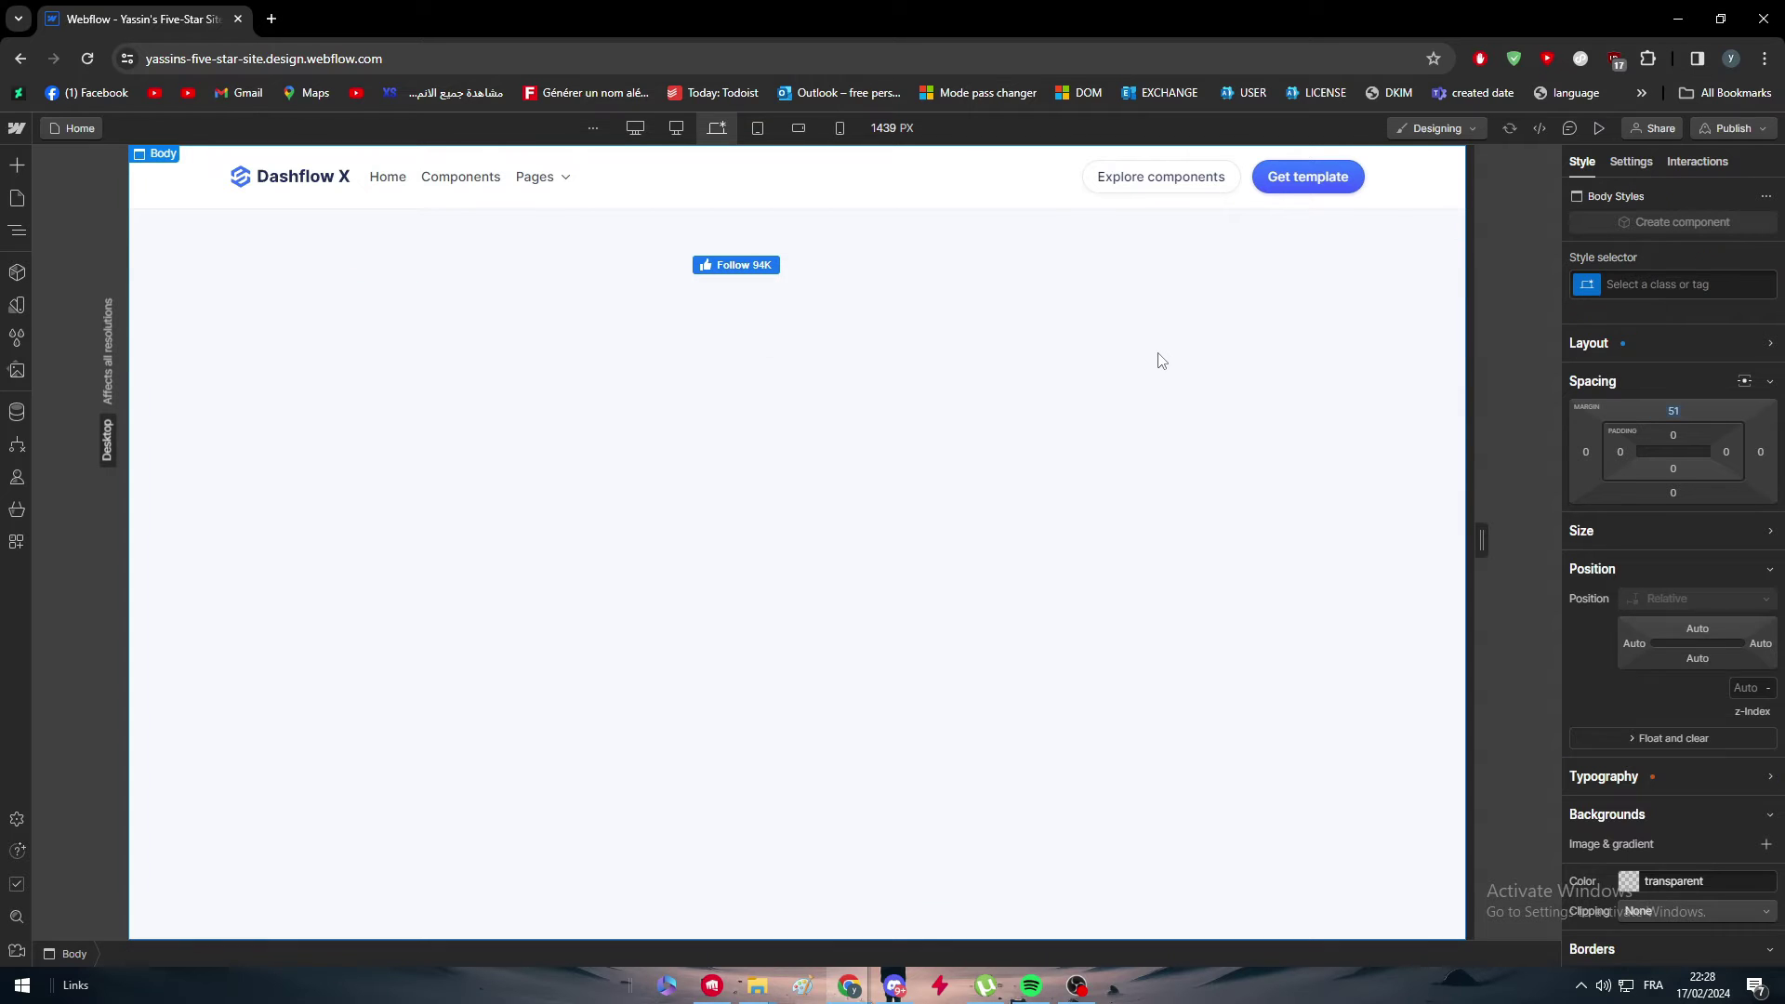
Publish the site to its webflow.io staging domain
left_click(1726, 127)
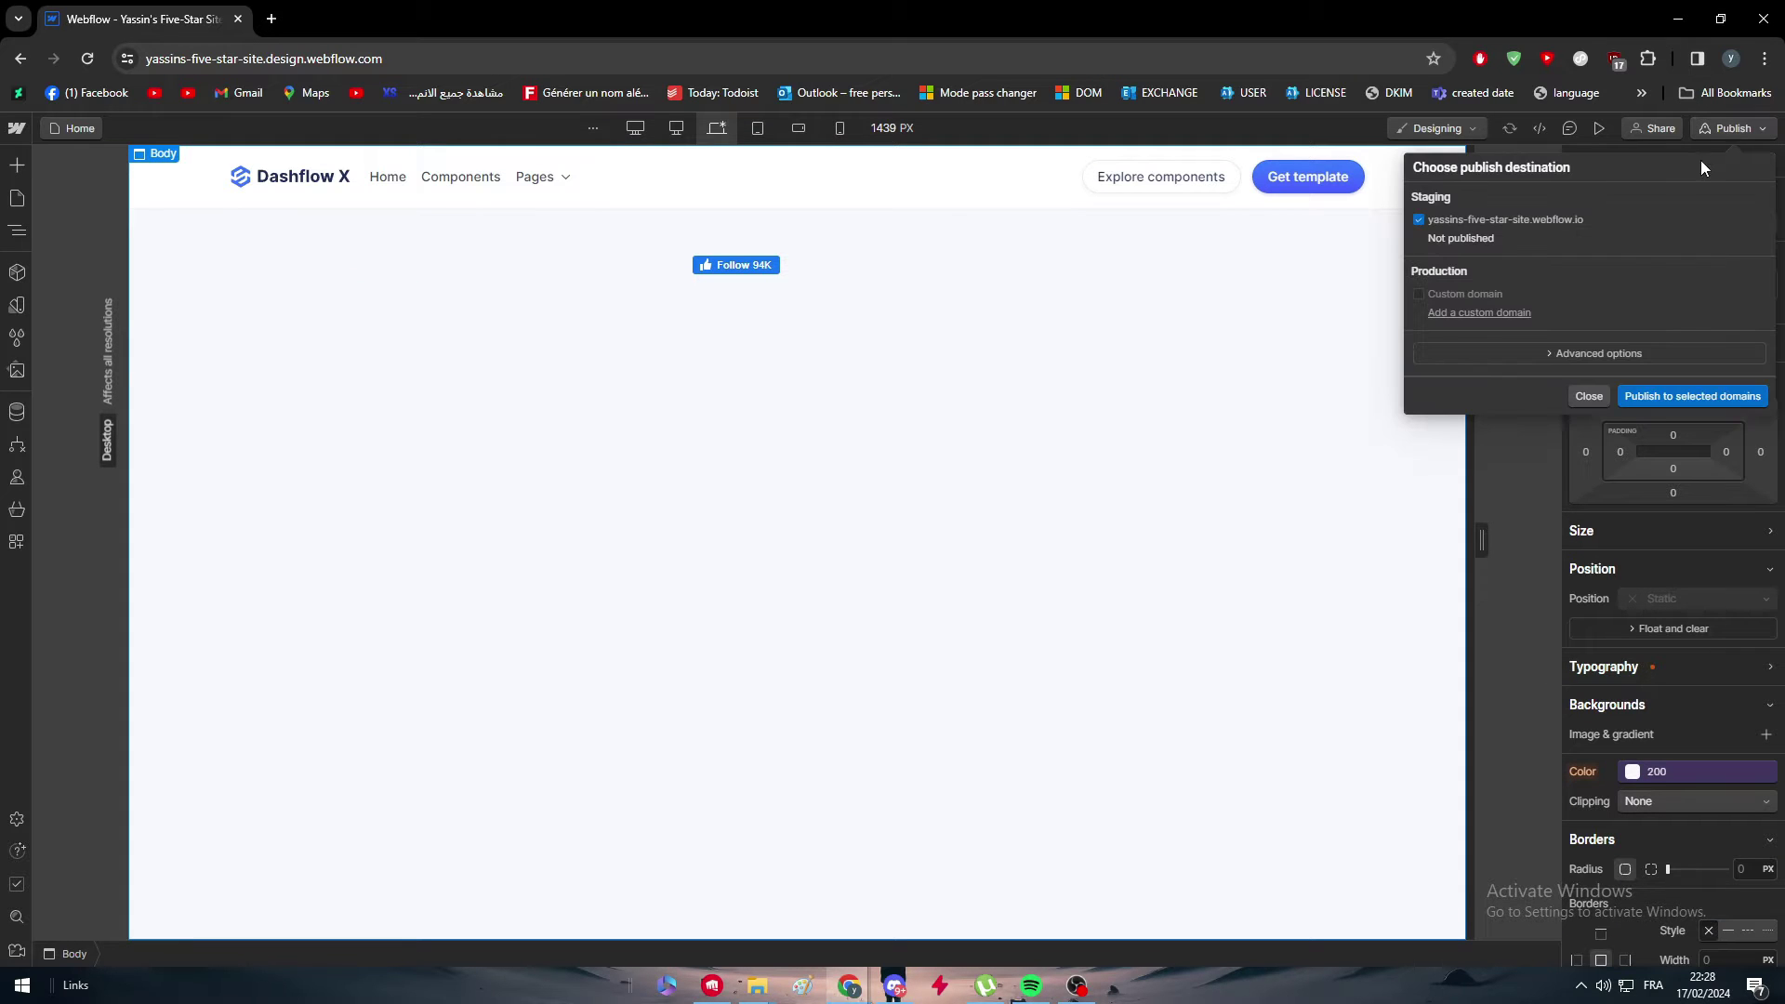
left_click(1663, 398)
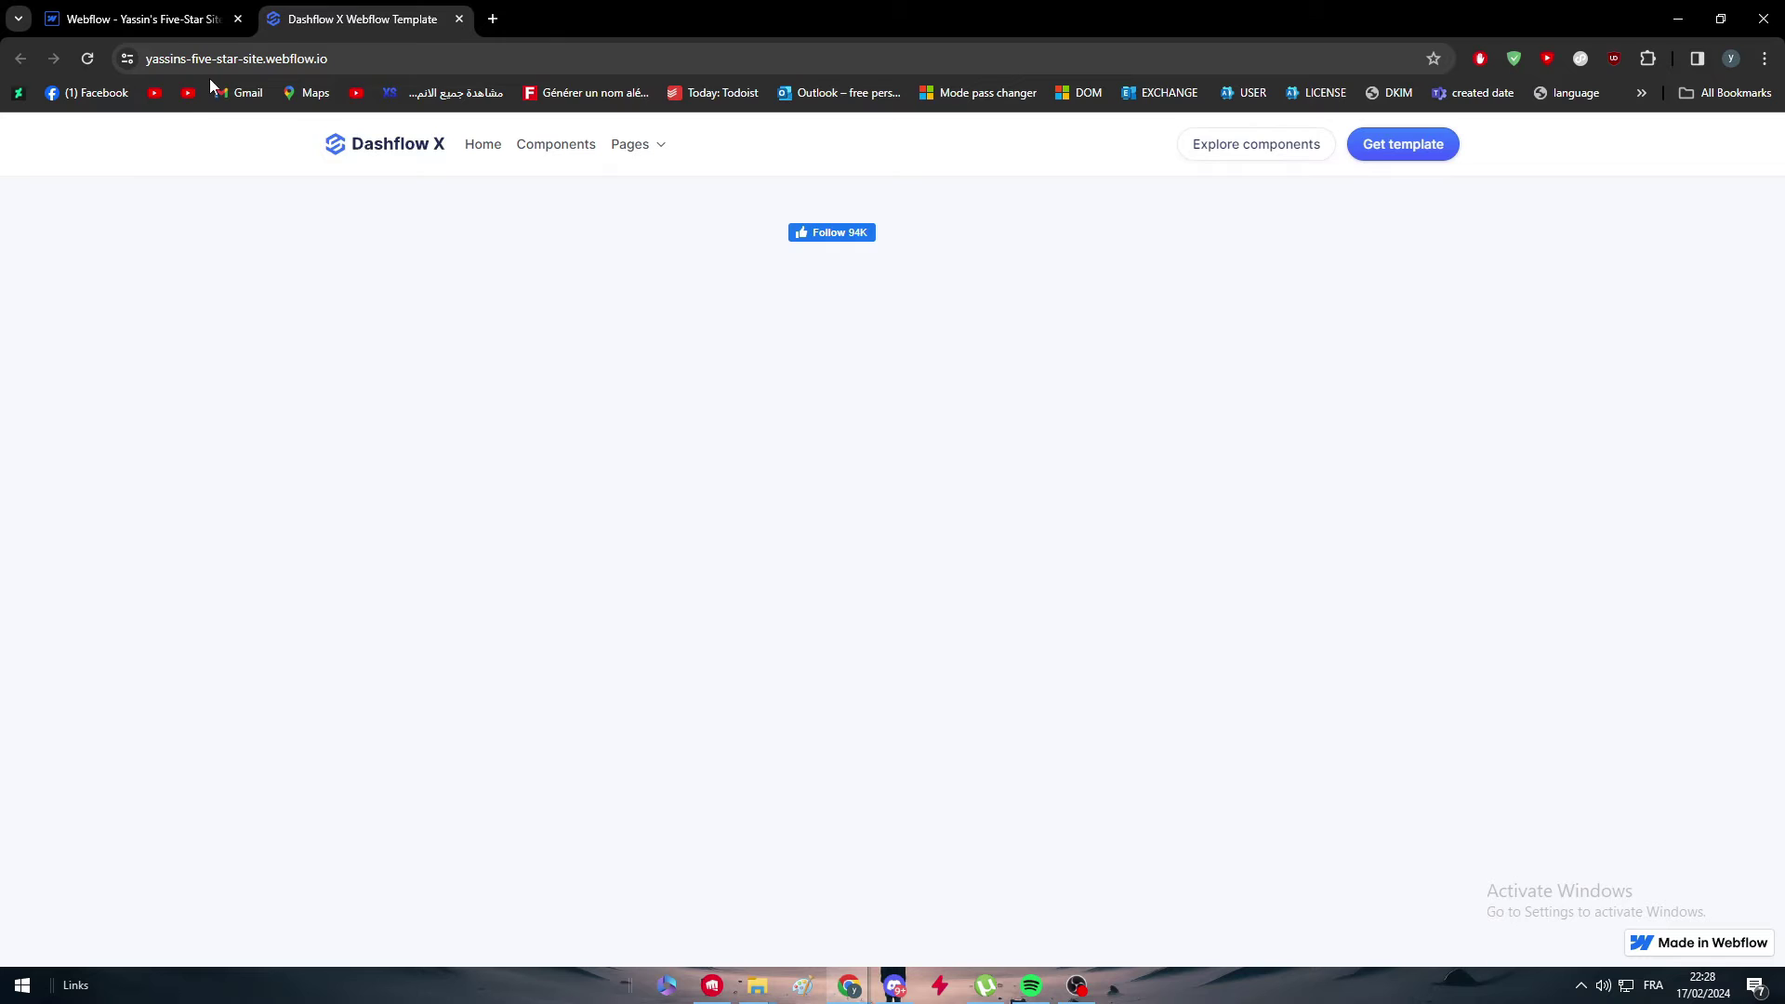
After checking the live page, switch back to the Webflow Designer tab
left_click(172, 18)
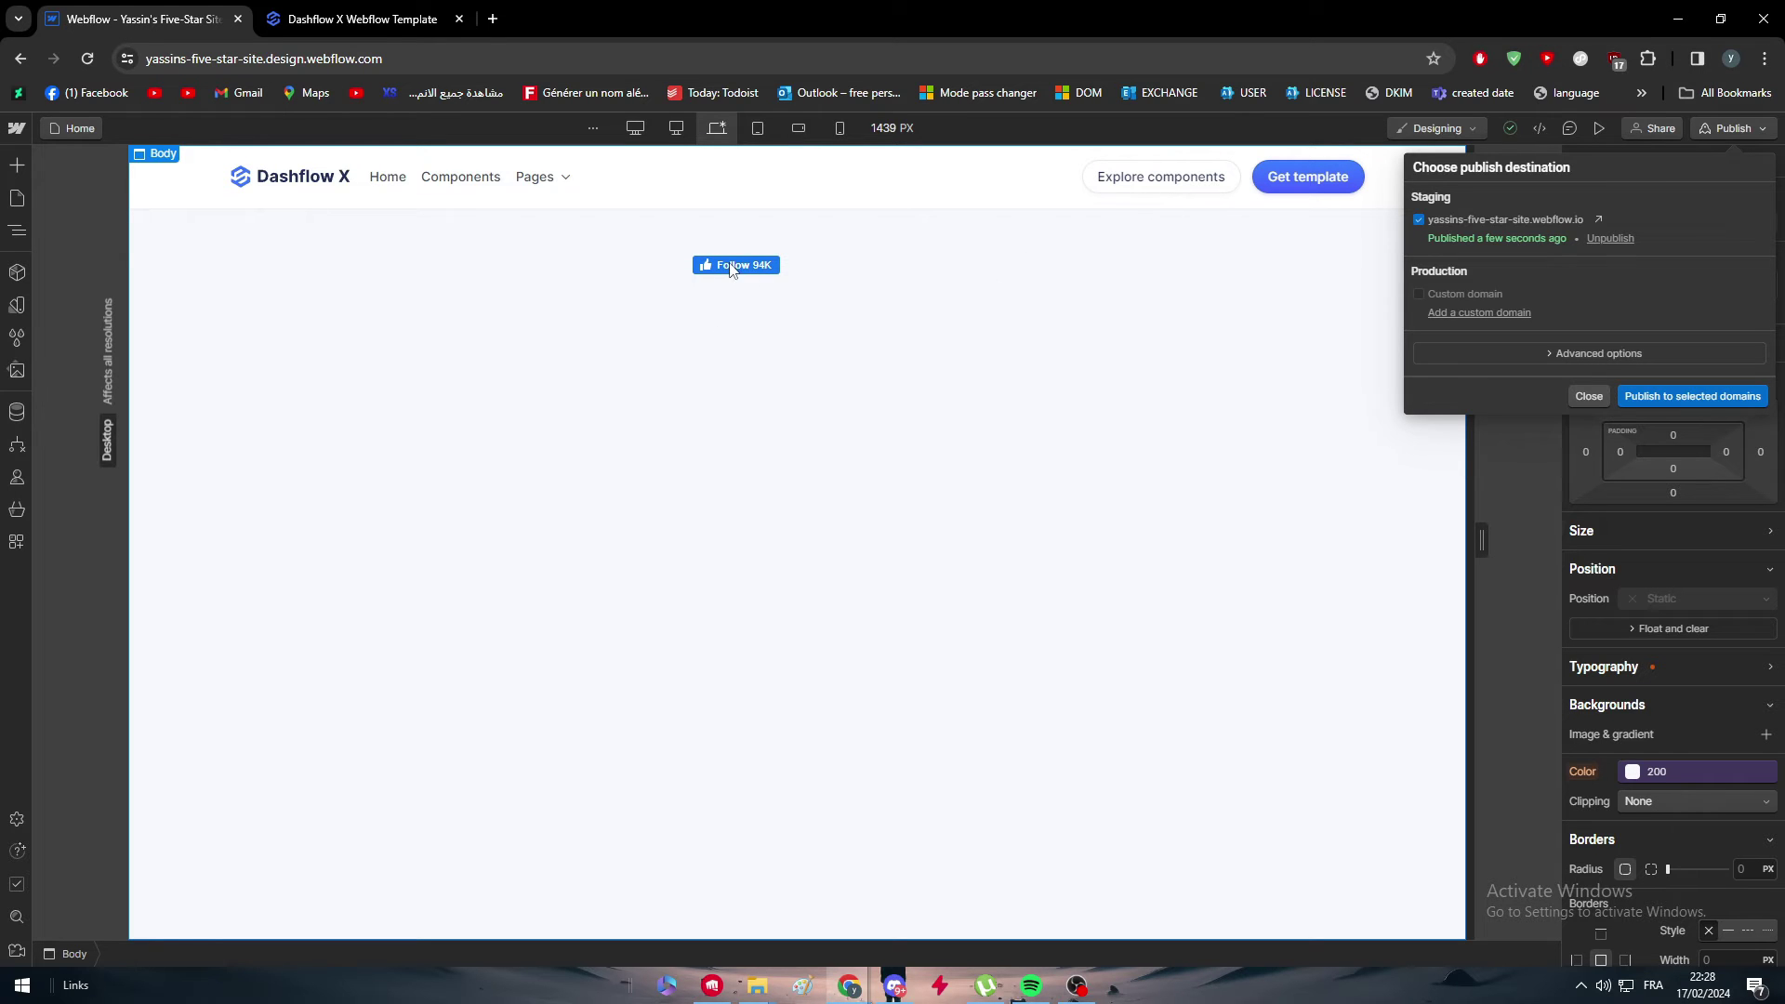
left_click(758, 280)
double_click(768, 258)
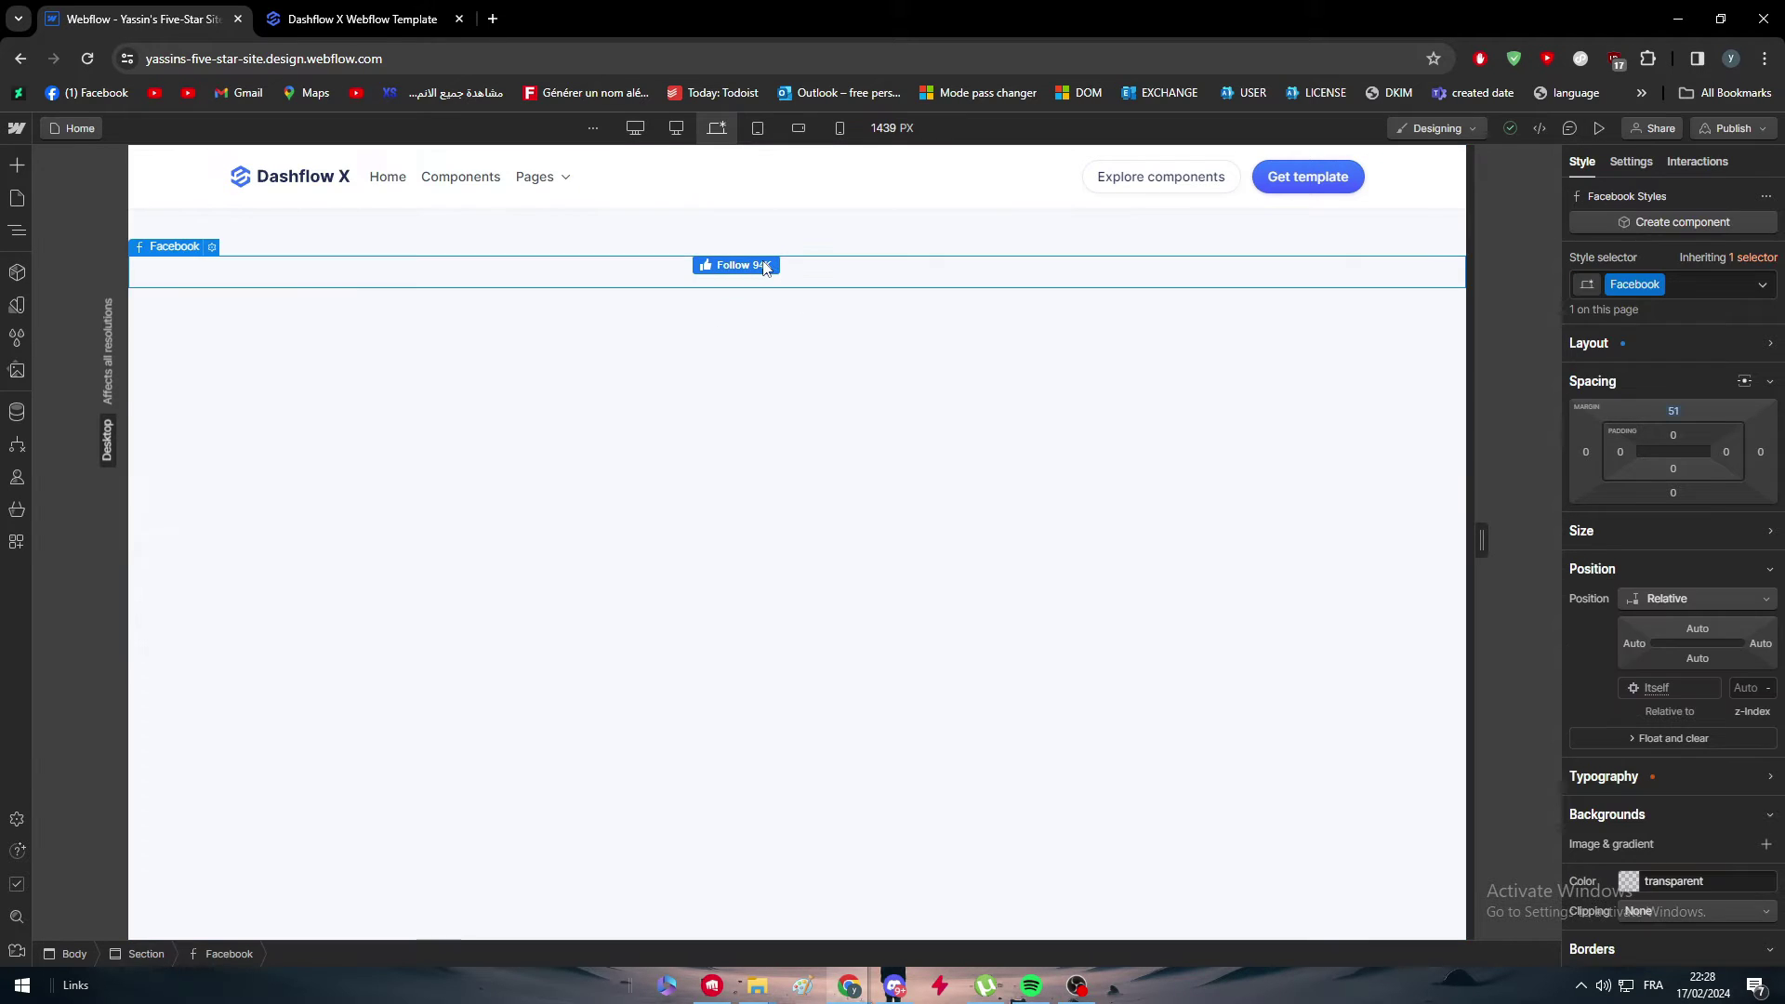
left_click(325, 343)
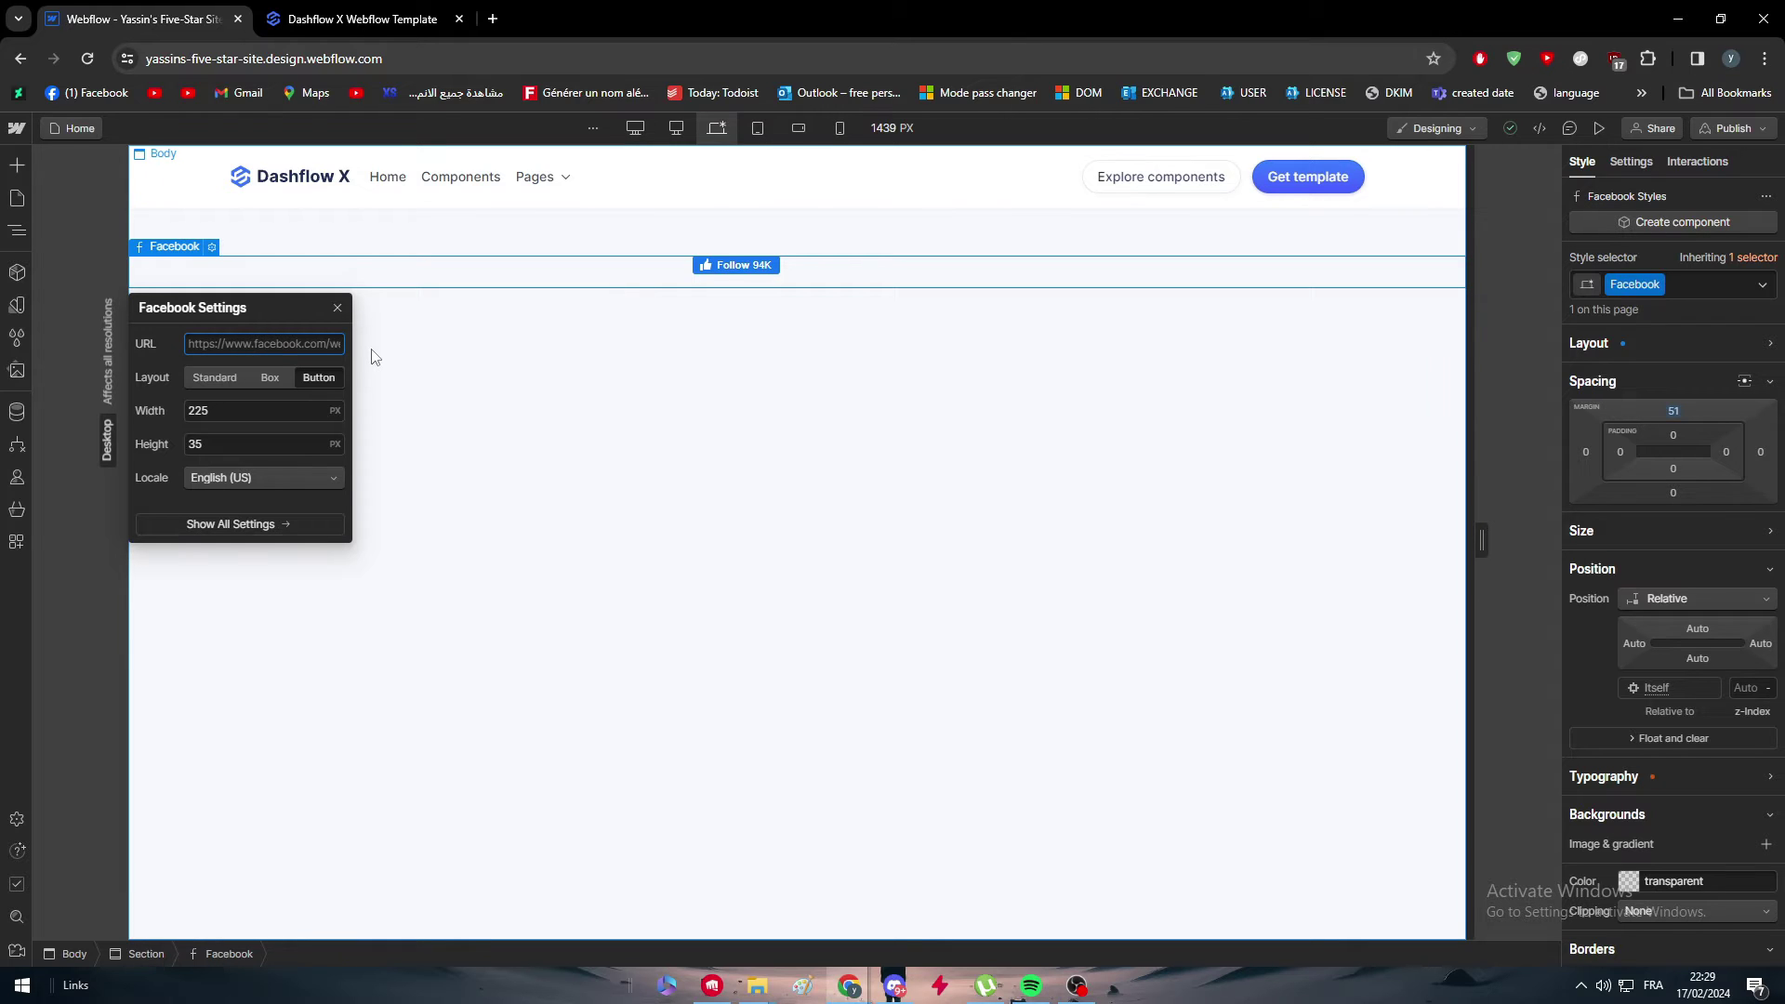
type("www.facebo")
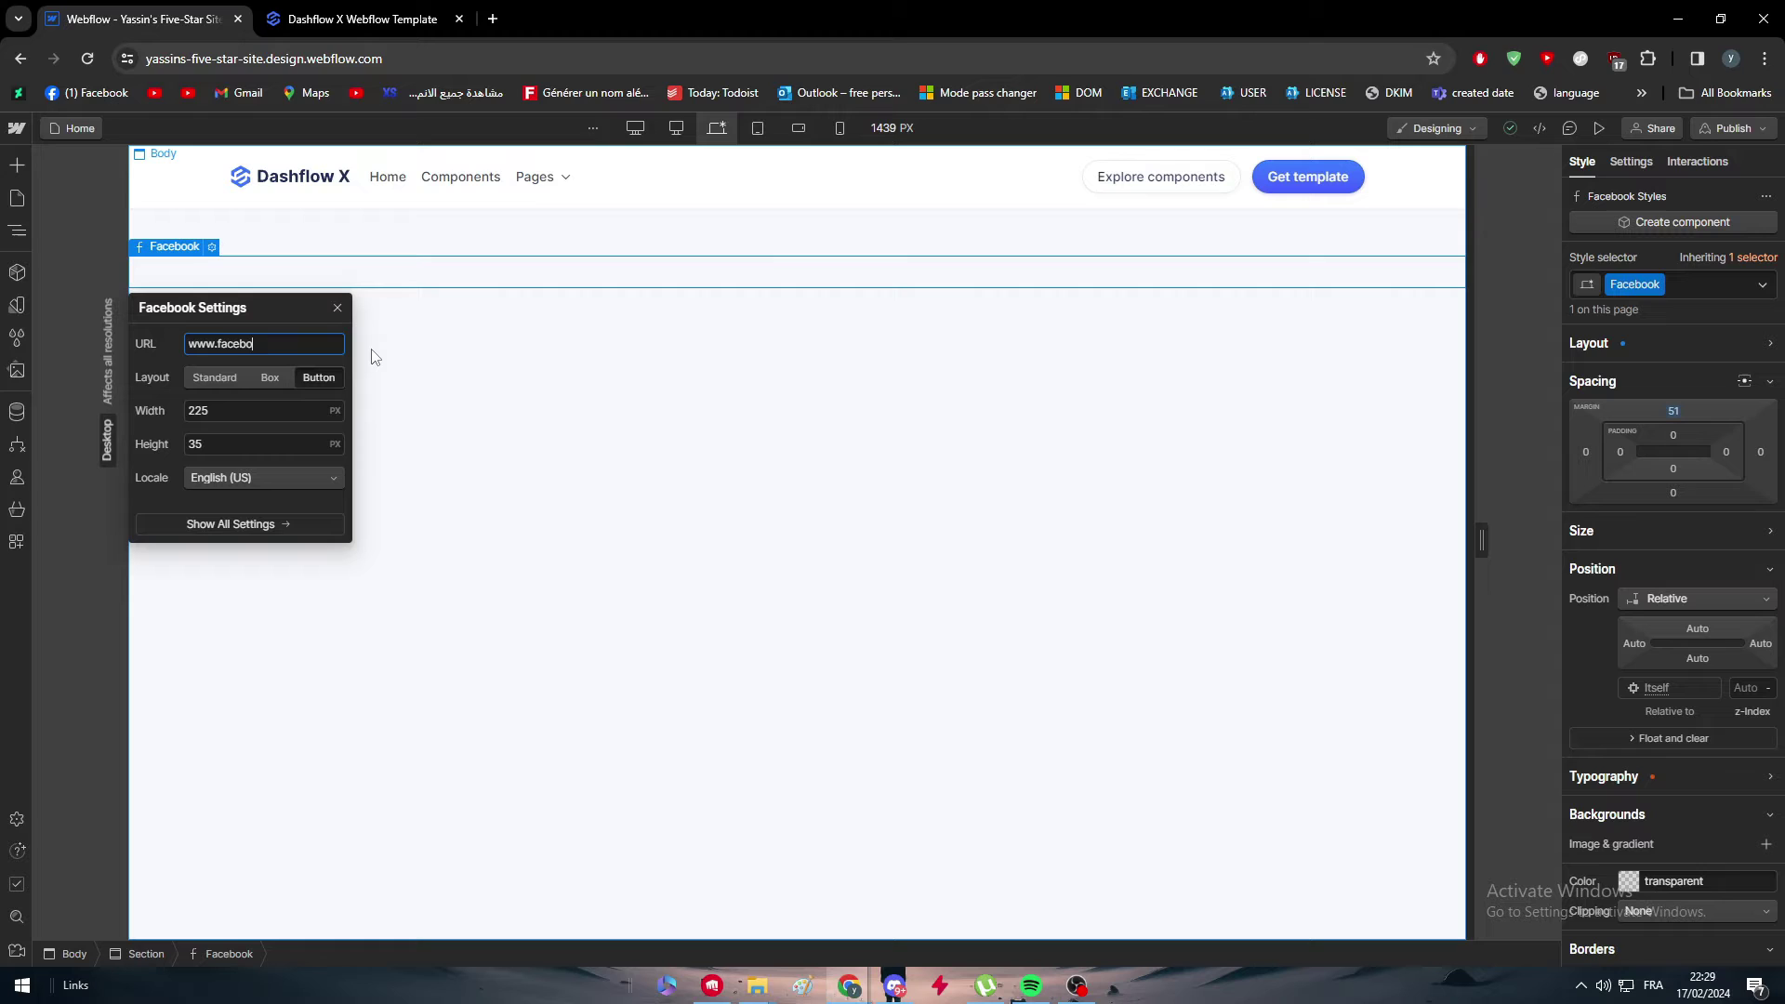
type("ok.c")
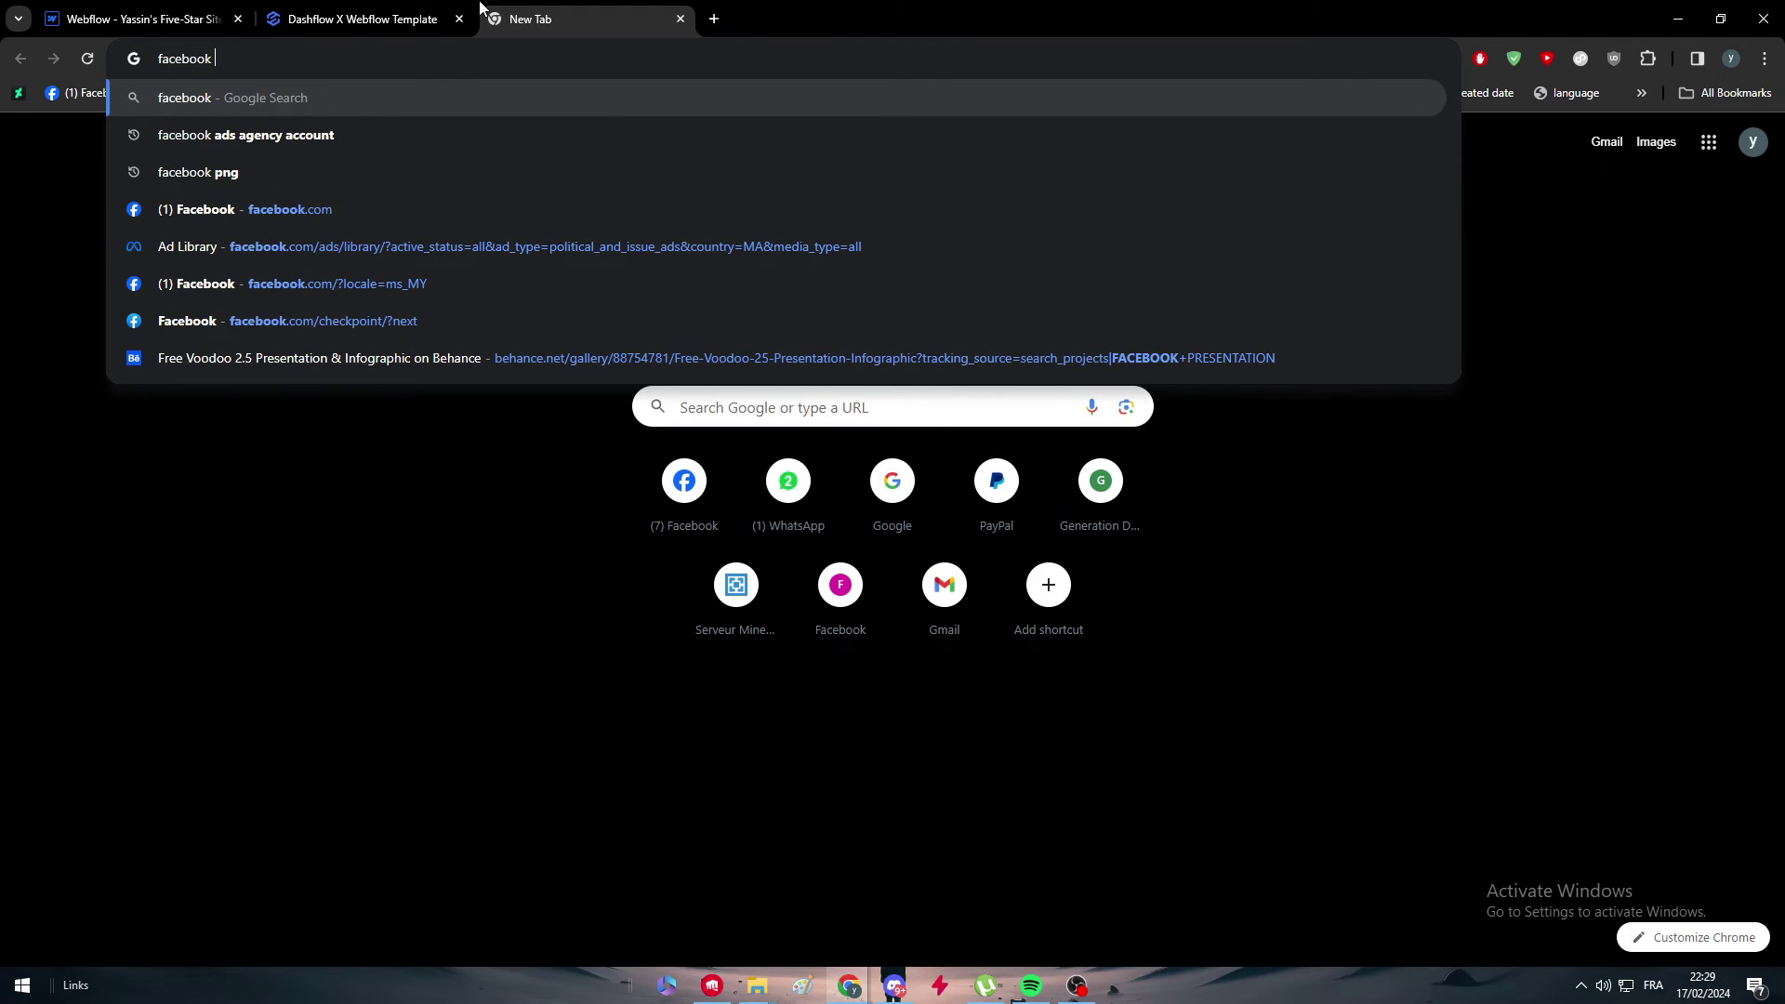
Search 'facebook barecelona' in a new tab, then return to the Webflow tab
type("barecelona")
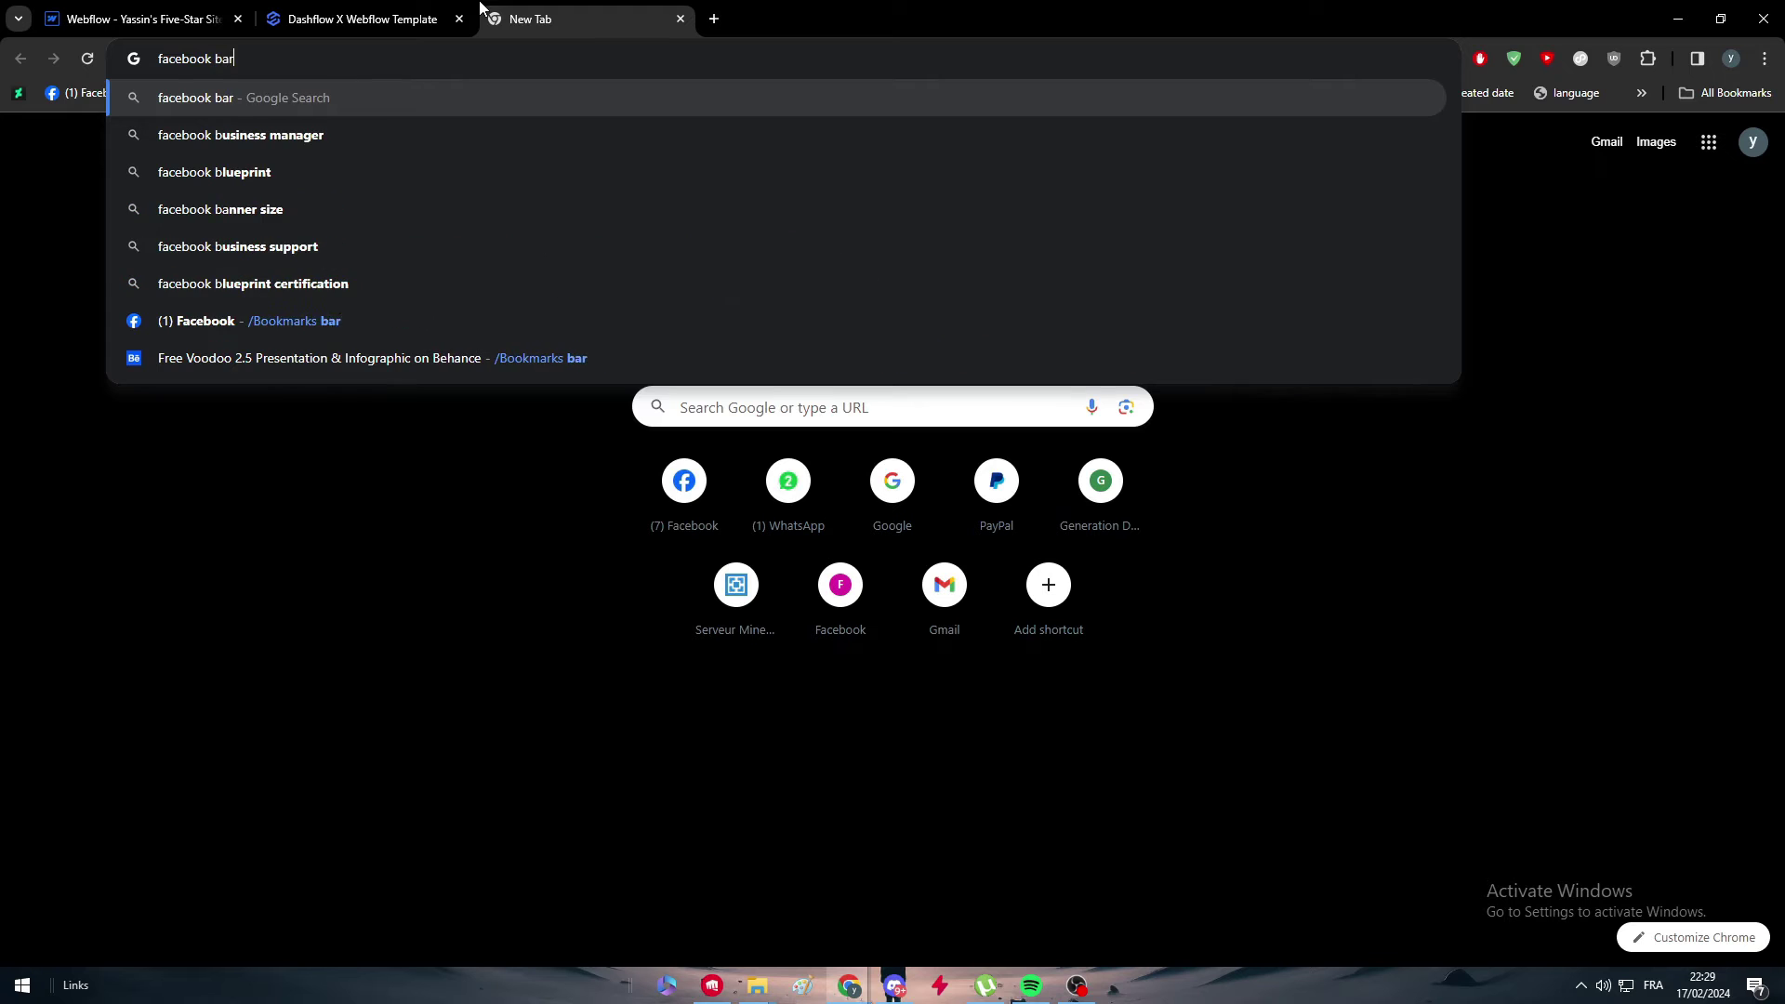
key("Return")
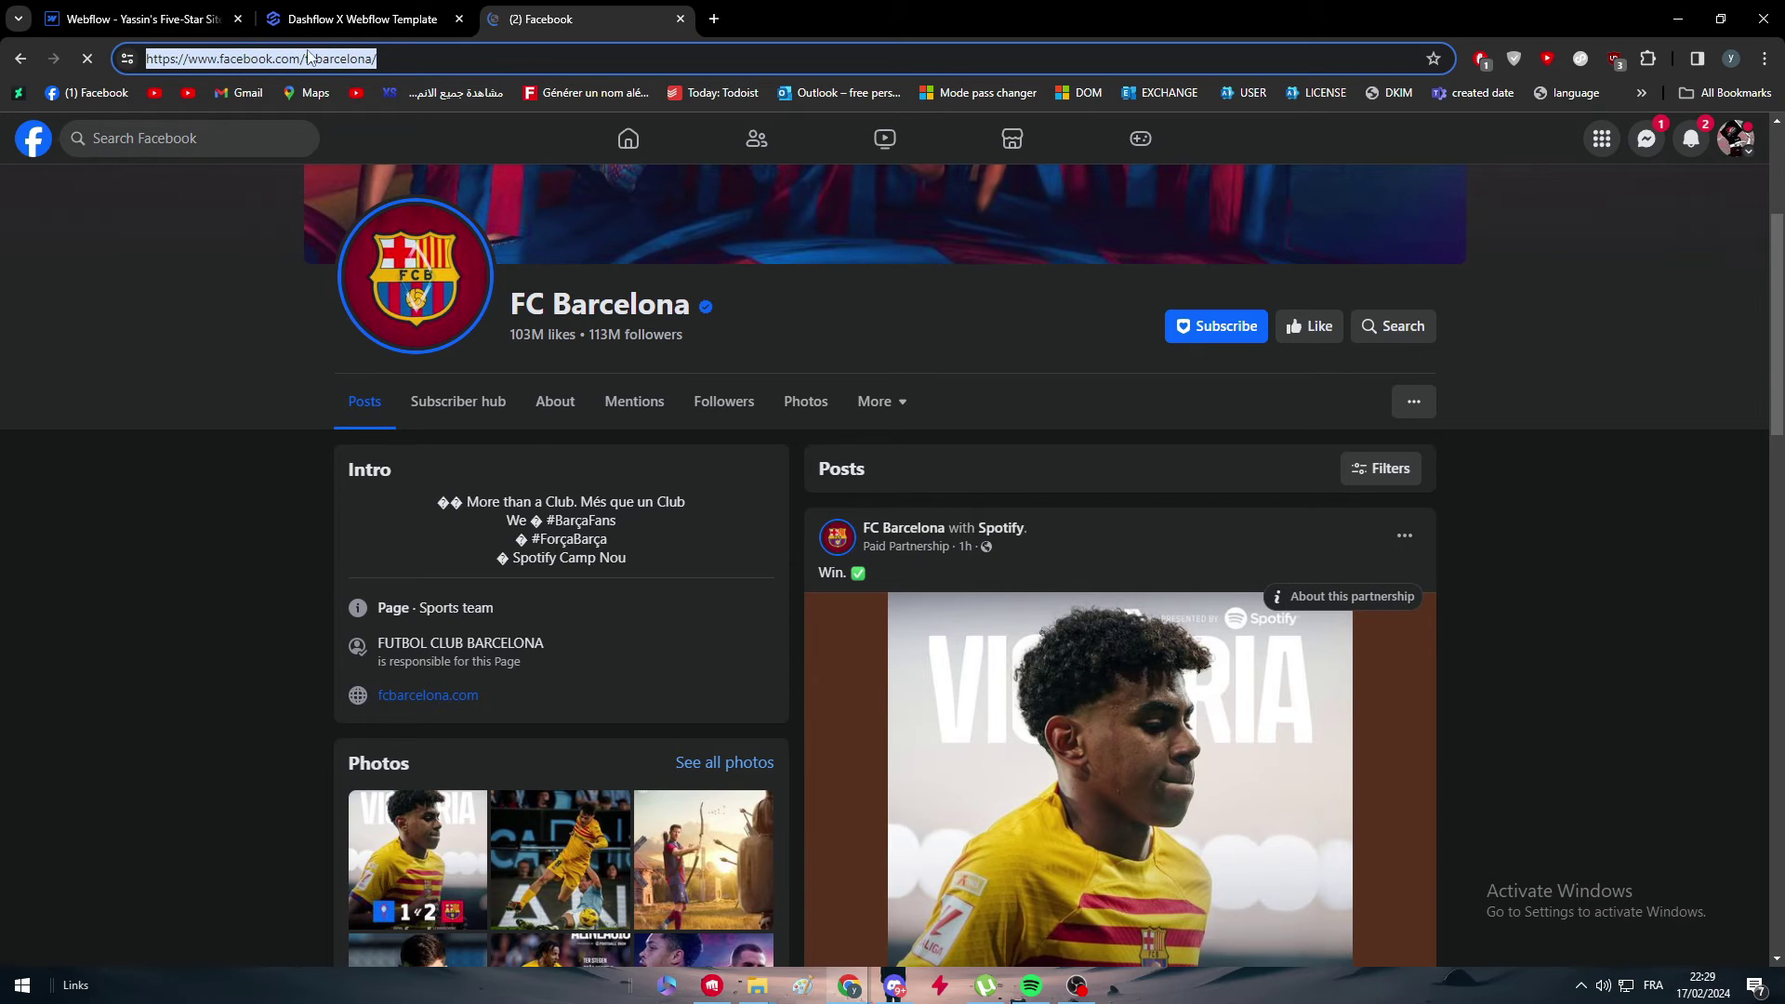
left_click(139, 19)
Paste the FC Barcelona Facebook URL into the embed's URL field, then view the Facebook tab
left_click(265, 343)
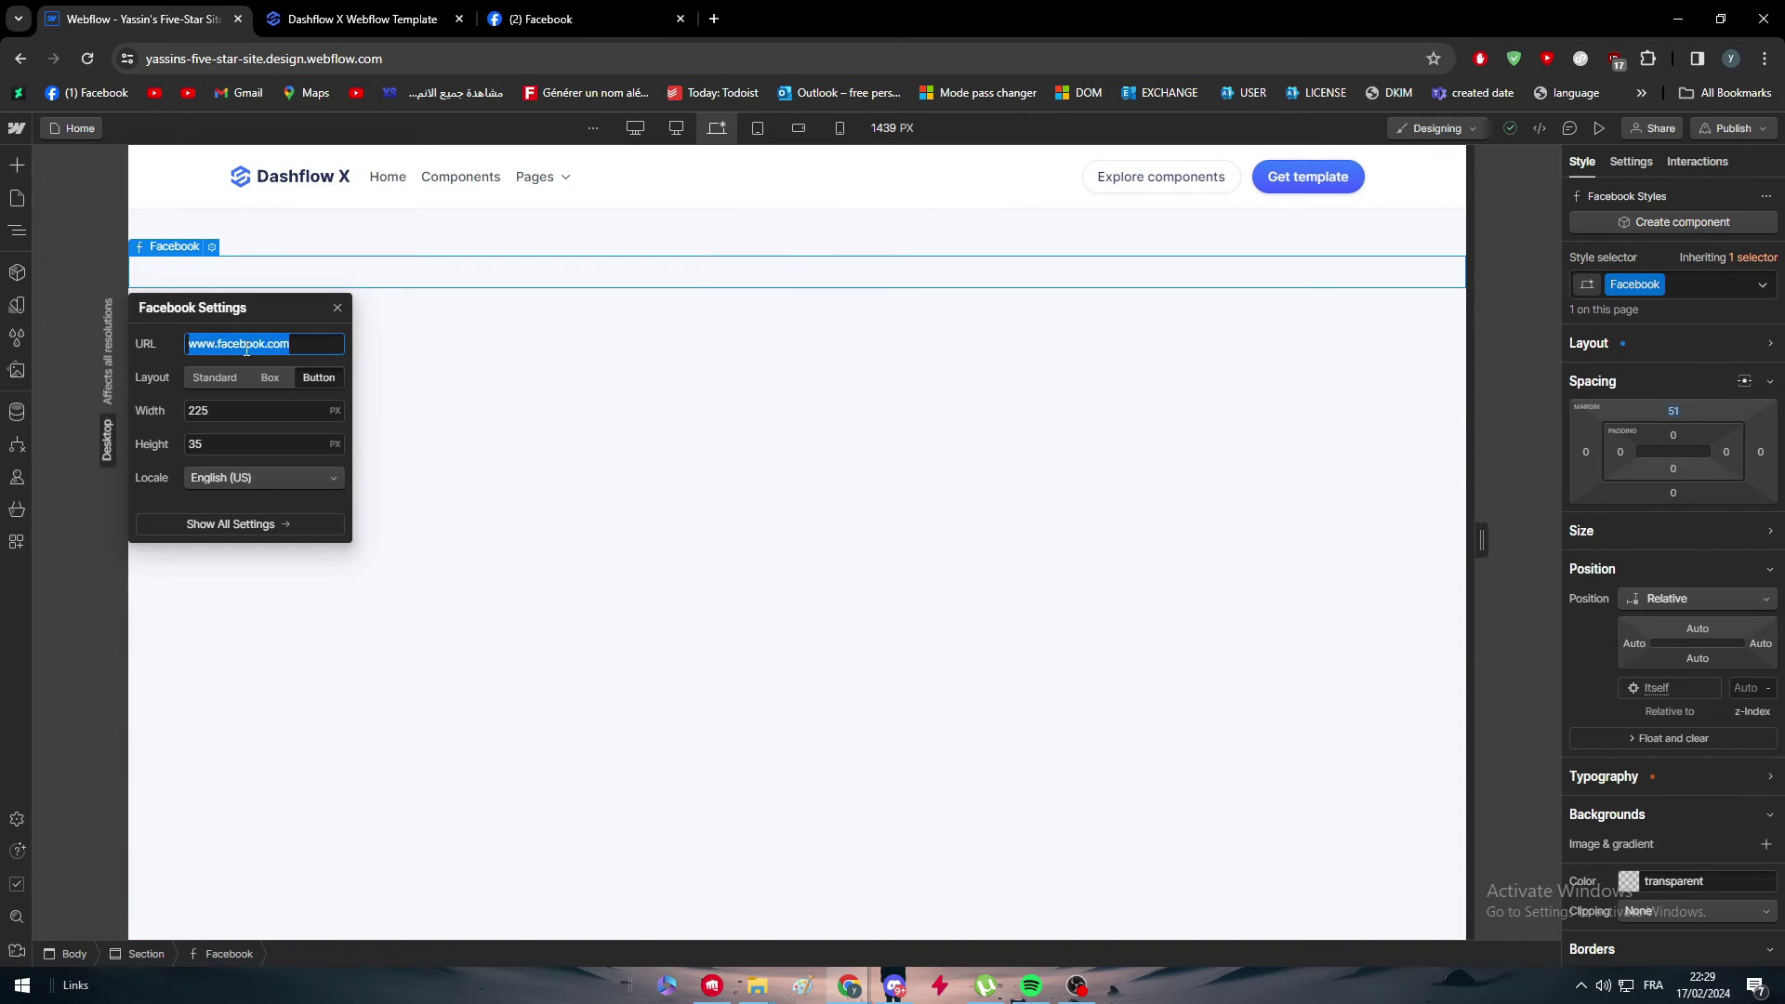
type("https://www.facebook.com/fcbarcelona/")
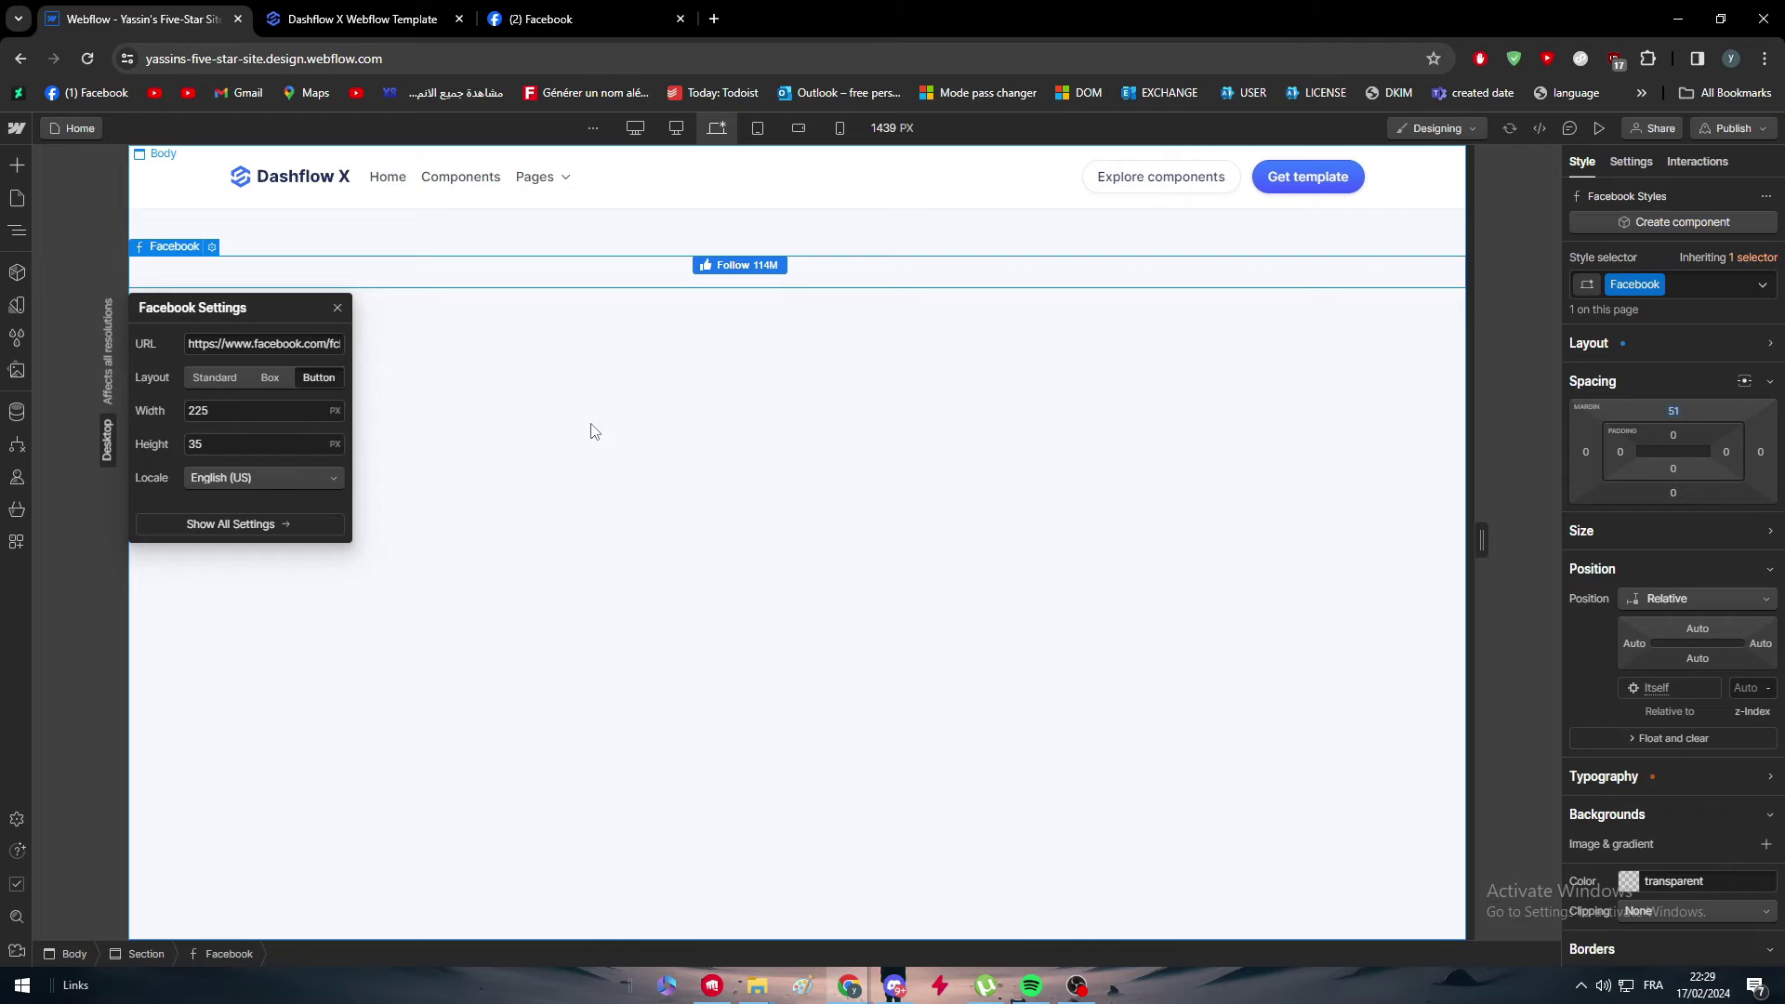
left_click(589, 430)
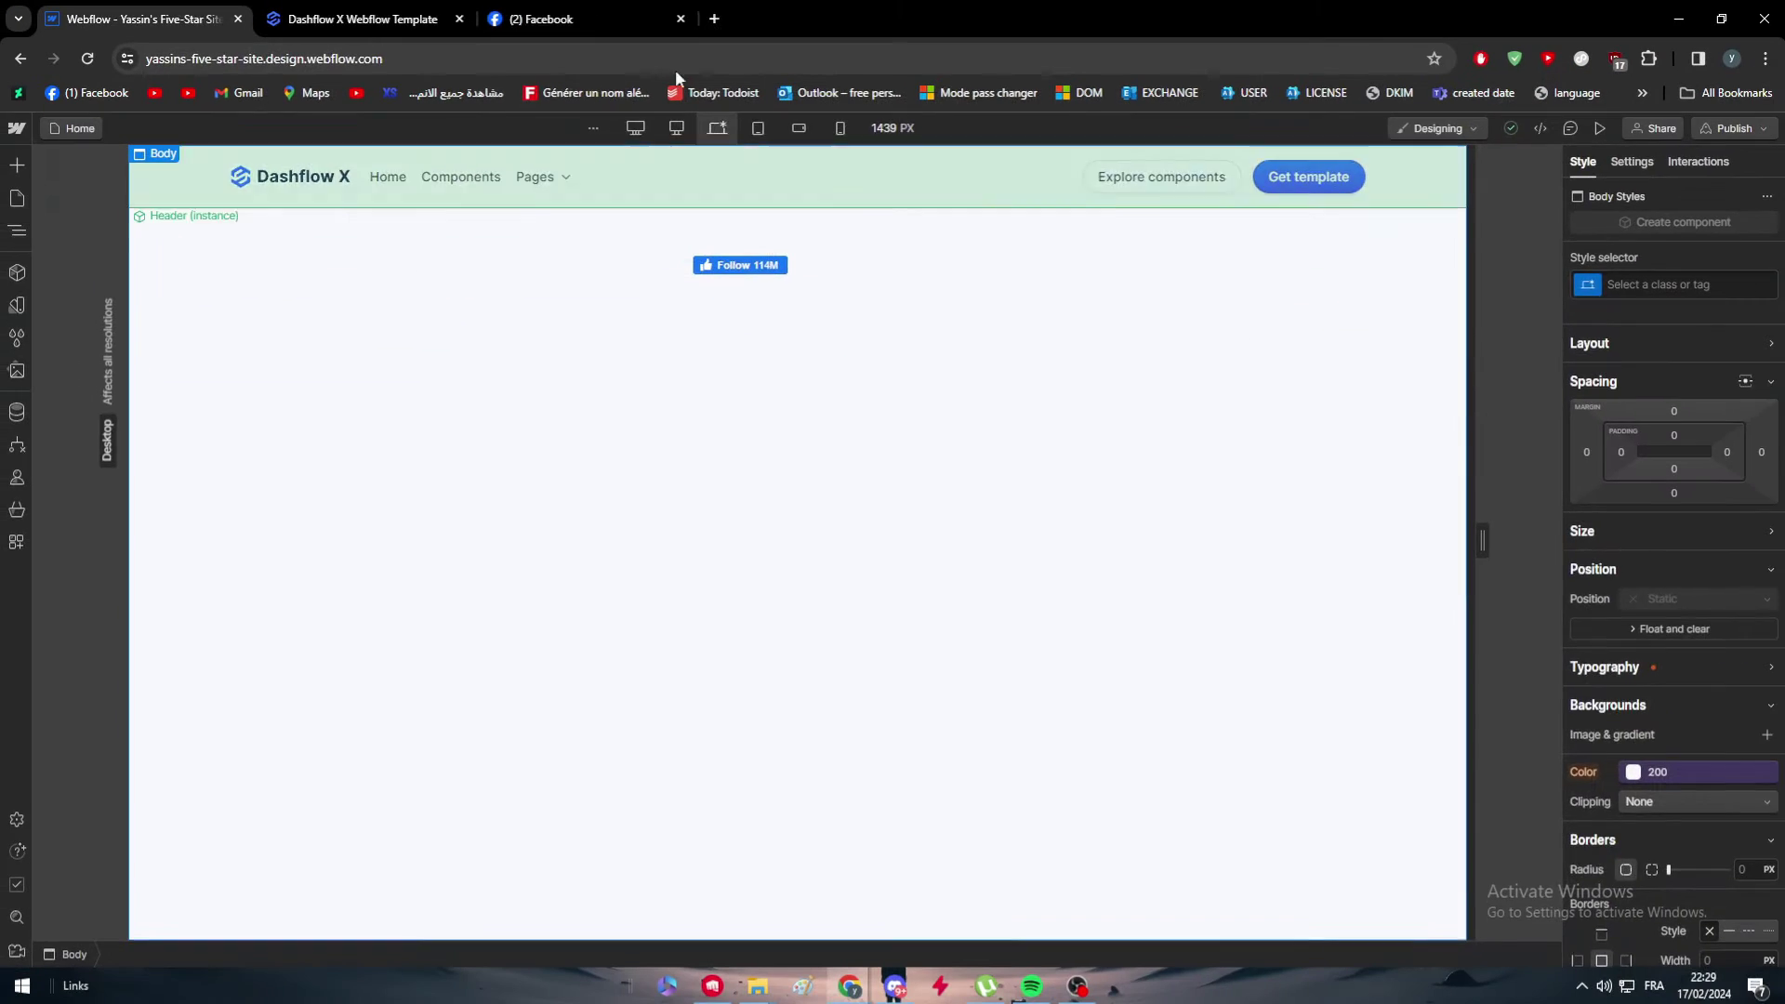
left_click(613, 29)
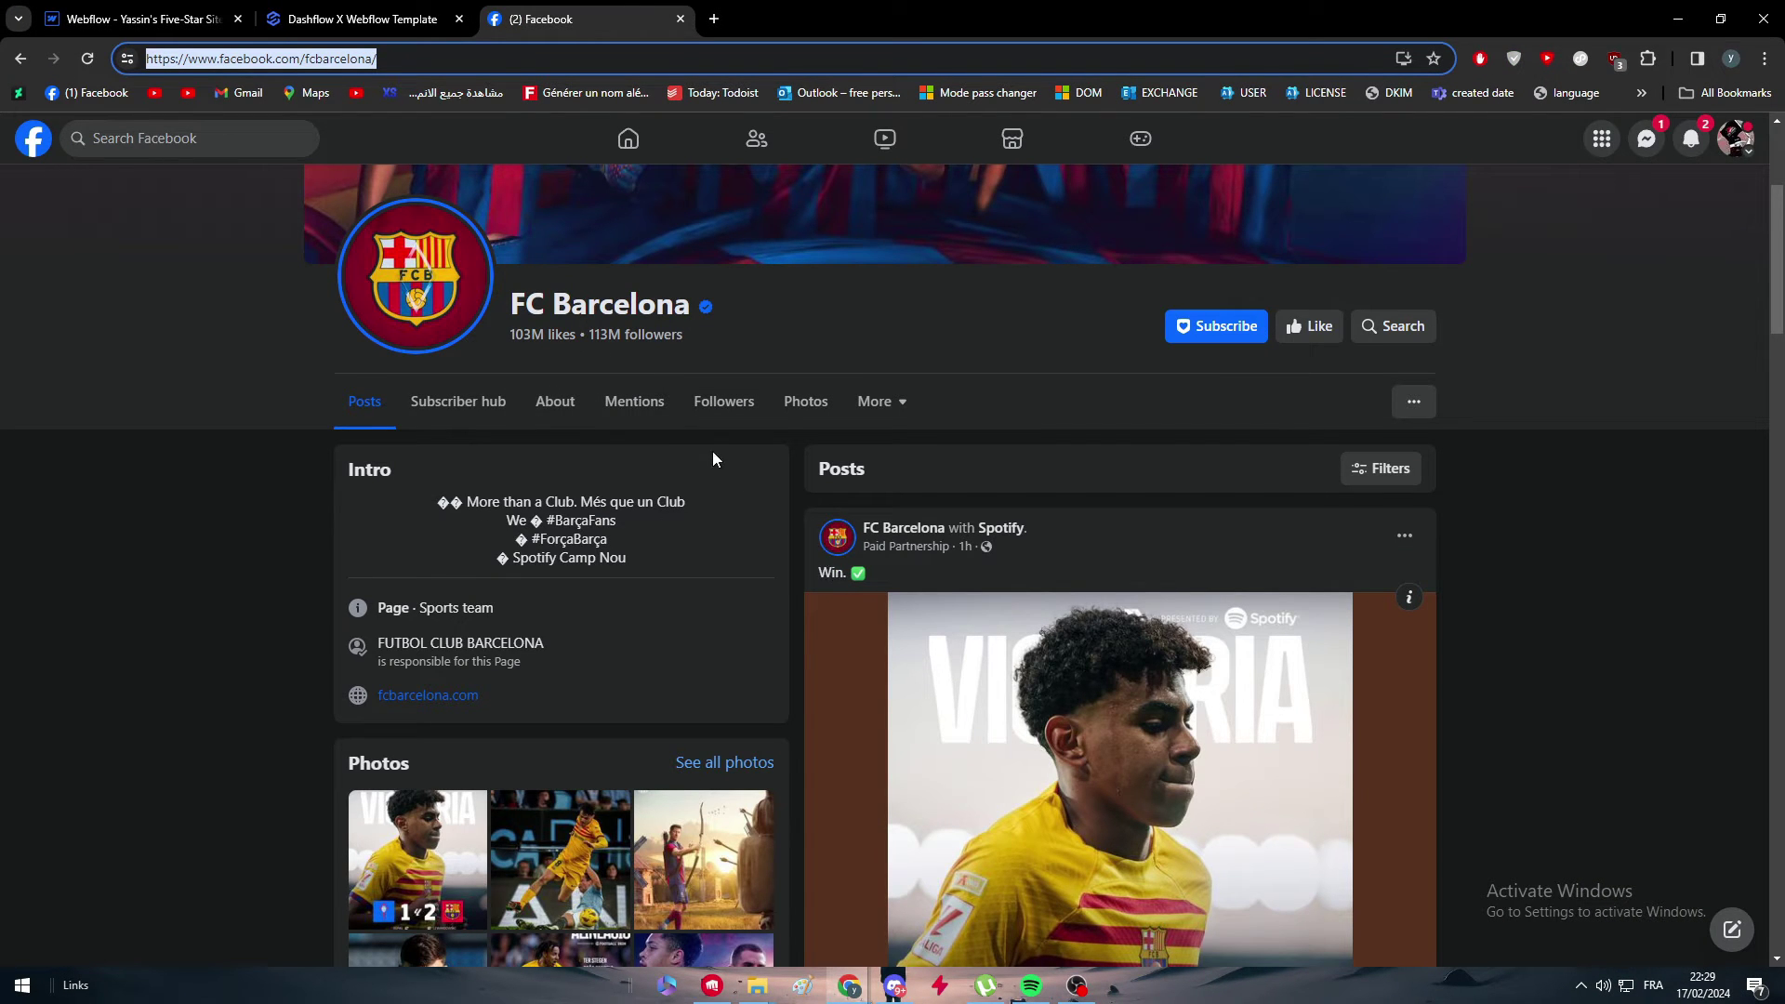
Republish the site to the staging domain and try the live Follow 114M button
left_click(144, 19)
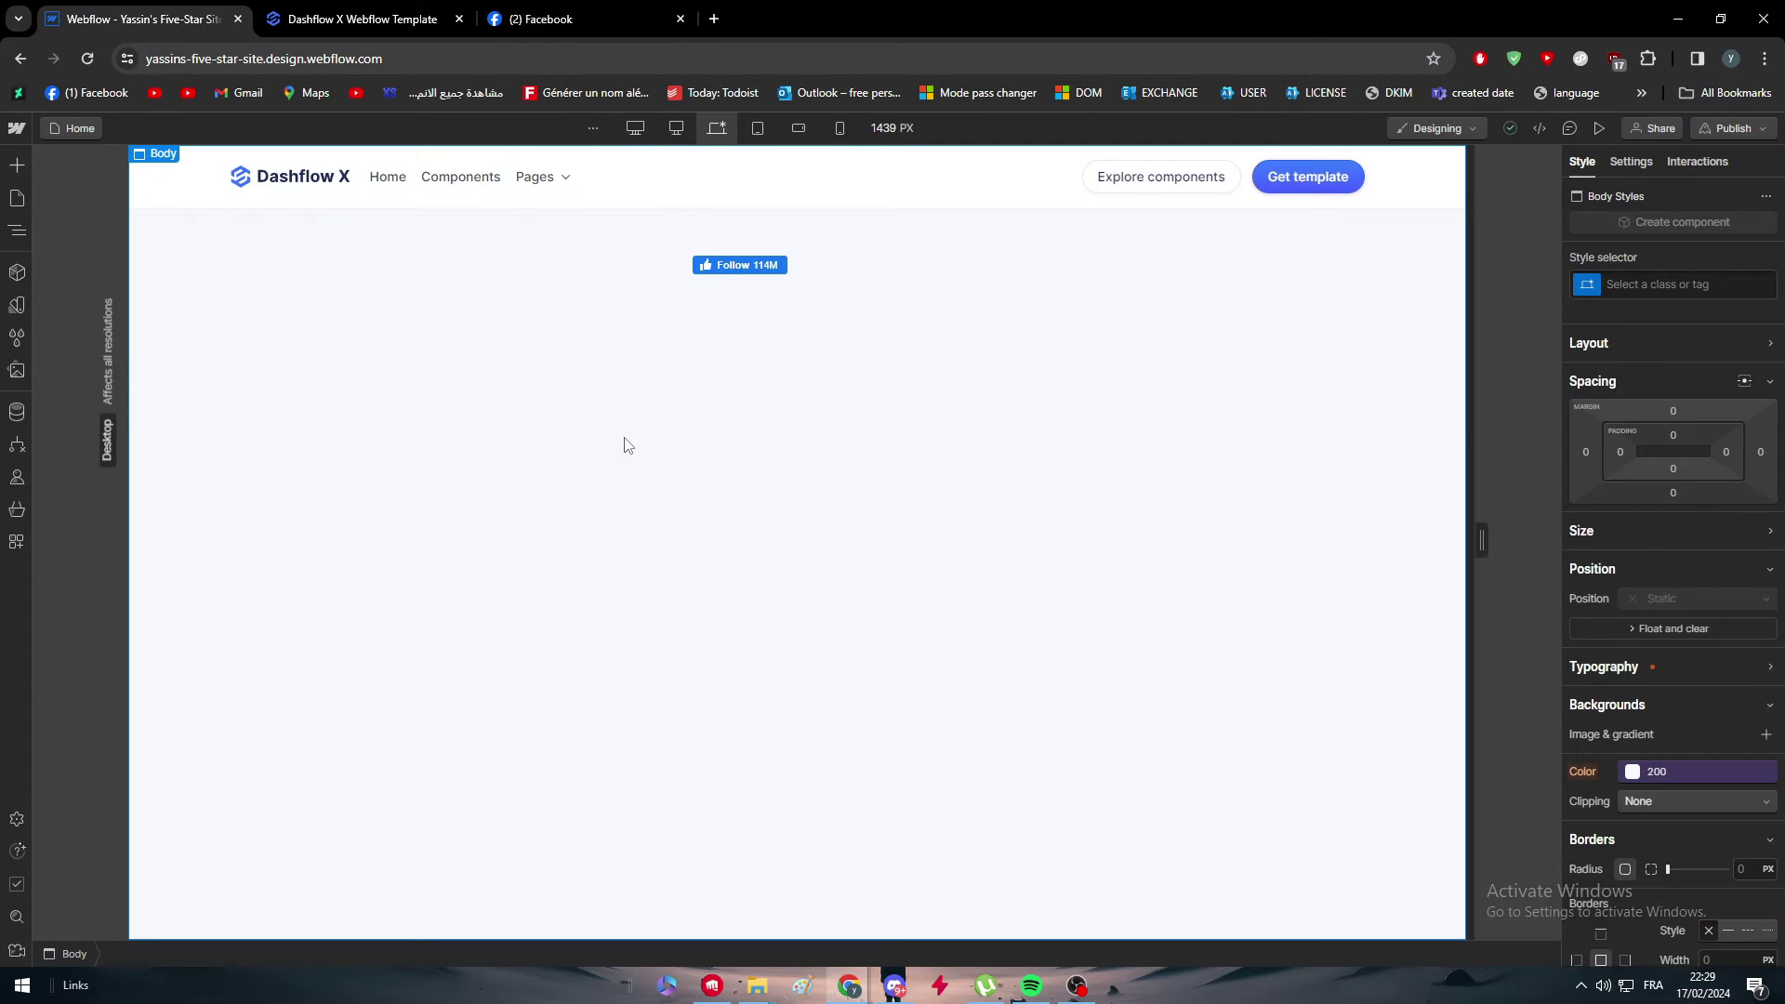
left_click(1718, 130)
left_click(1697, 397)
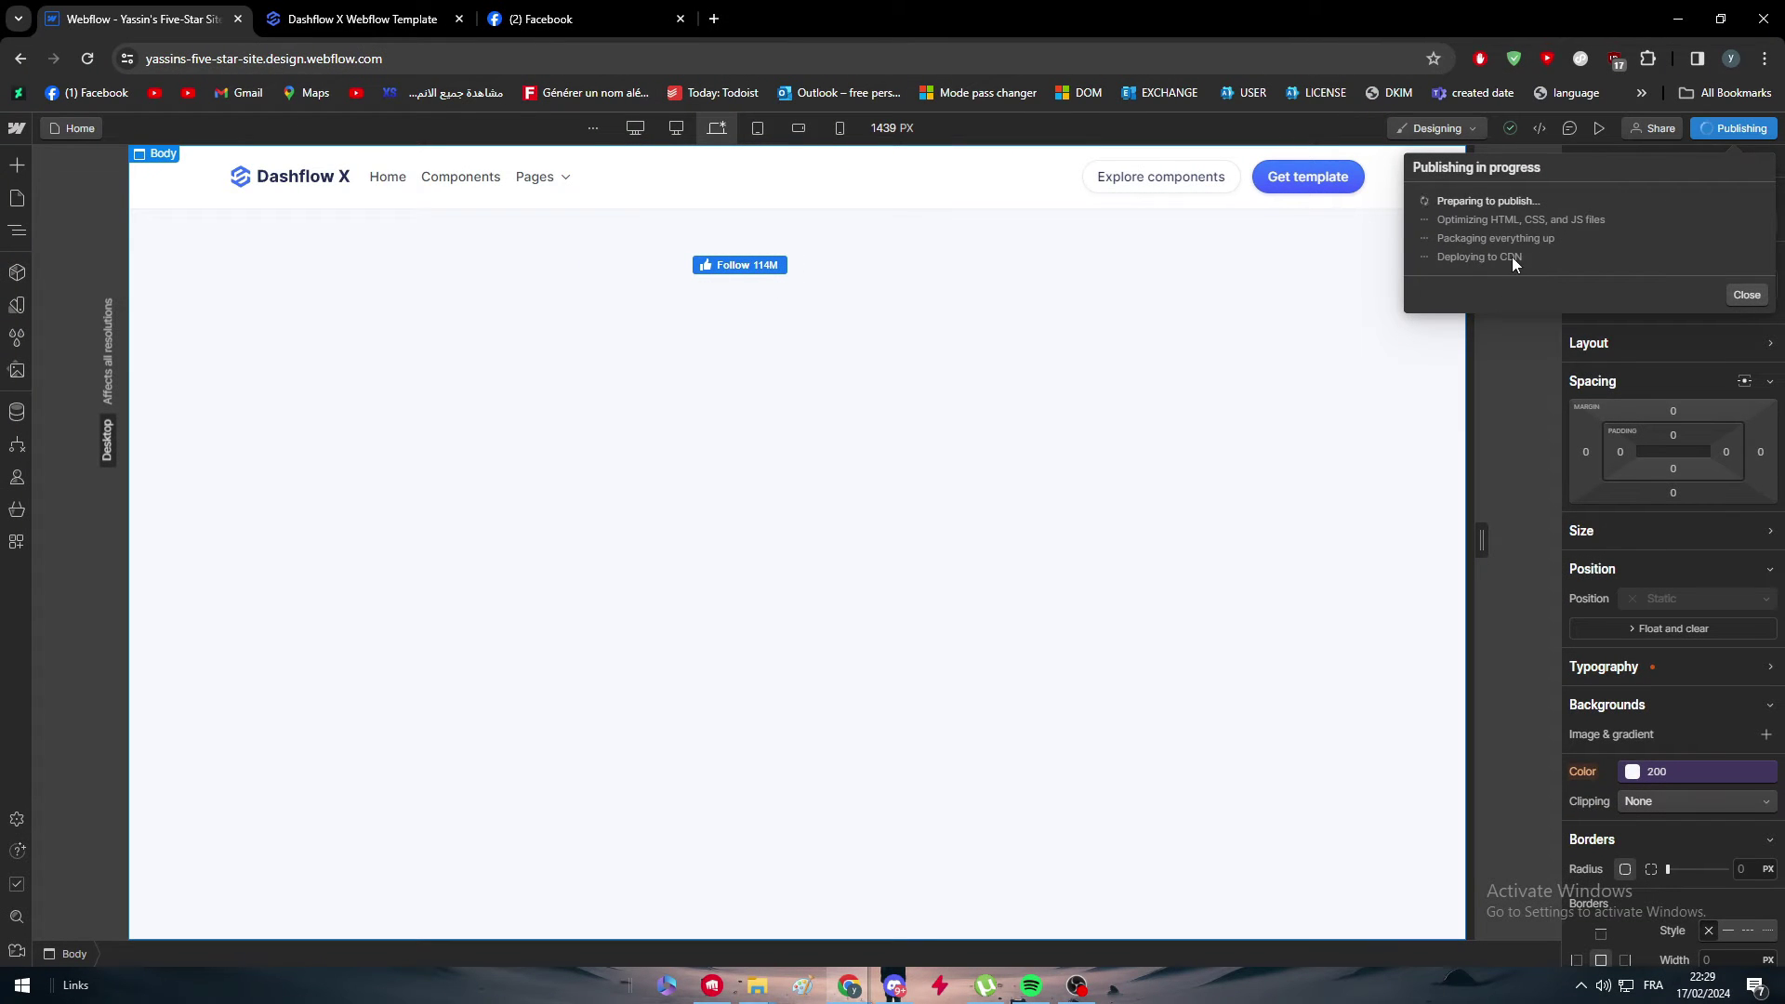
left_click(418, 9)
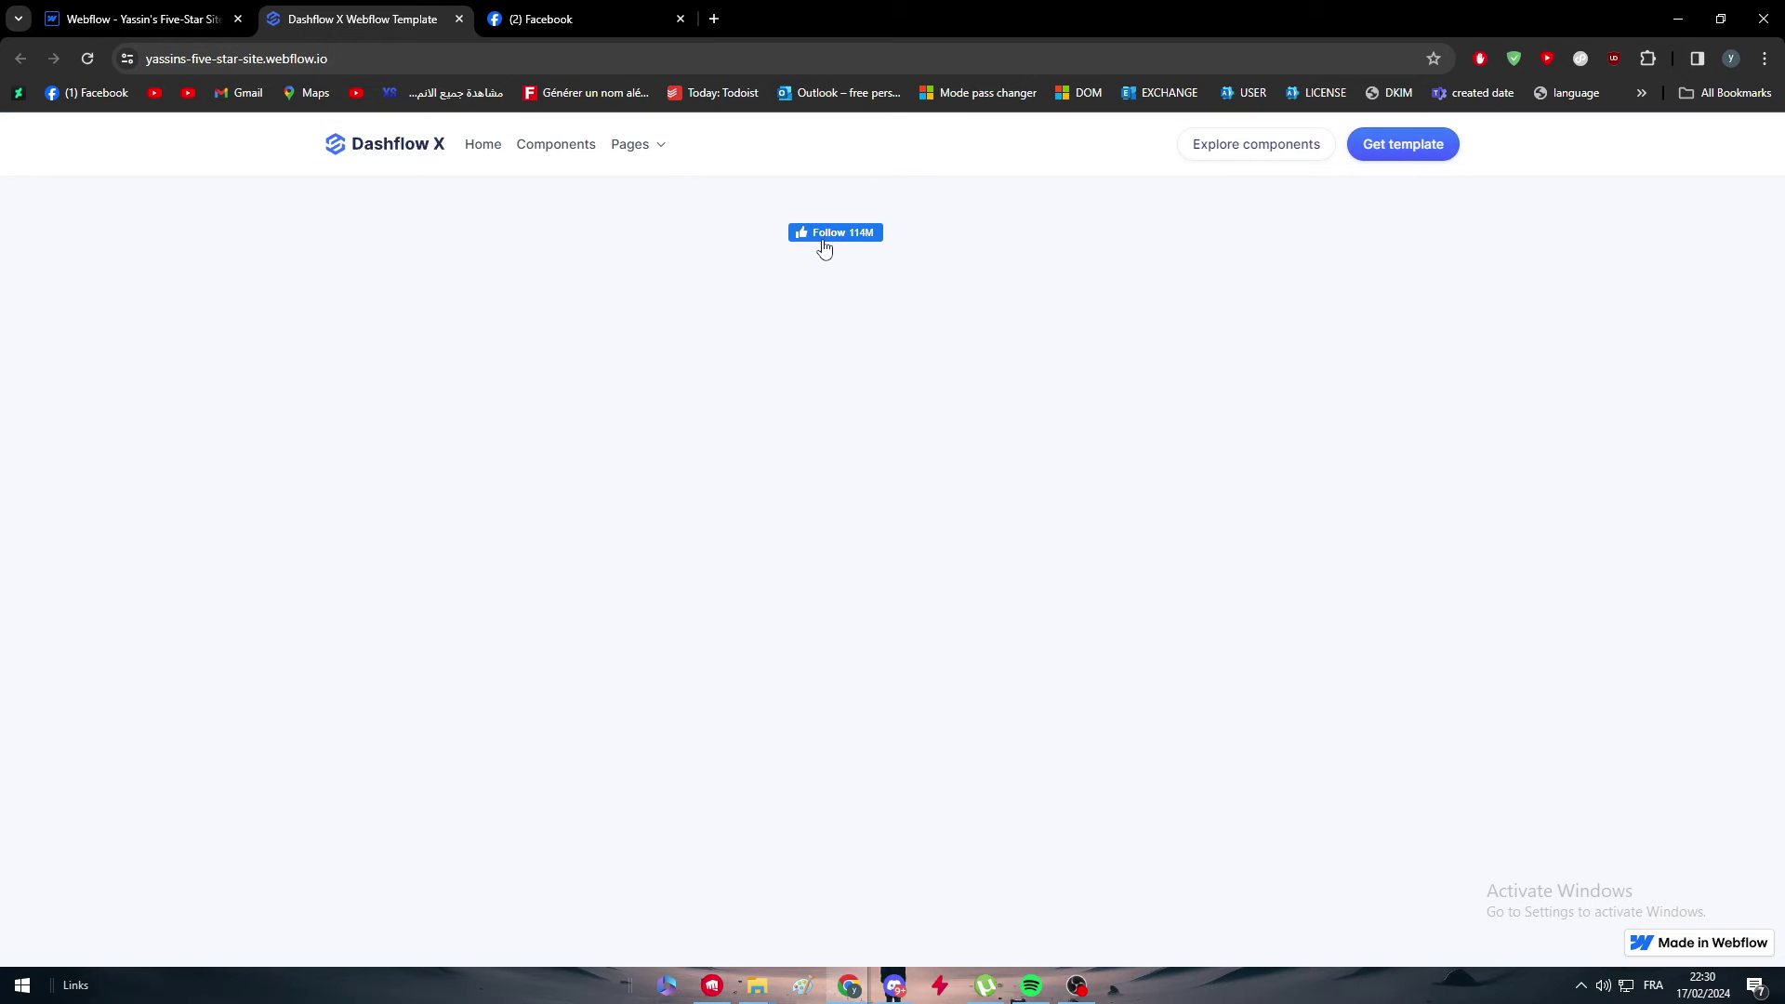
left_click(819, 234)
left_click(183, 11)
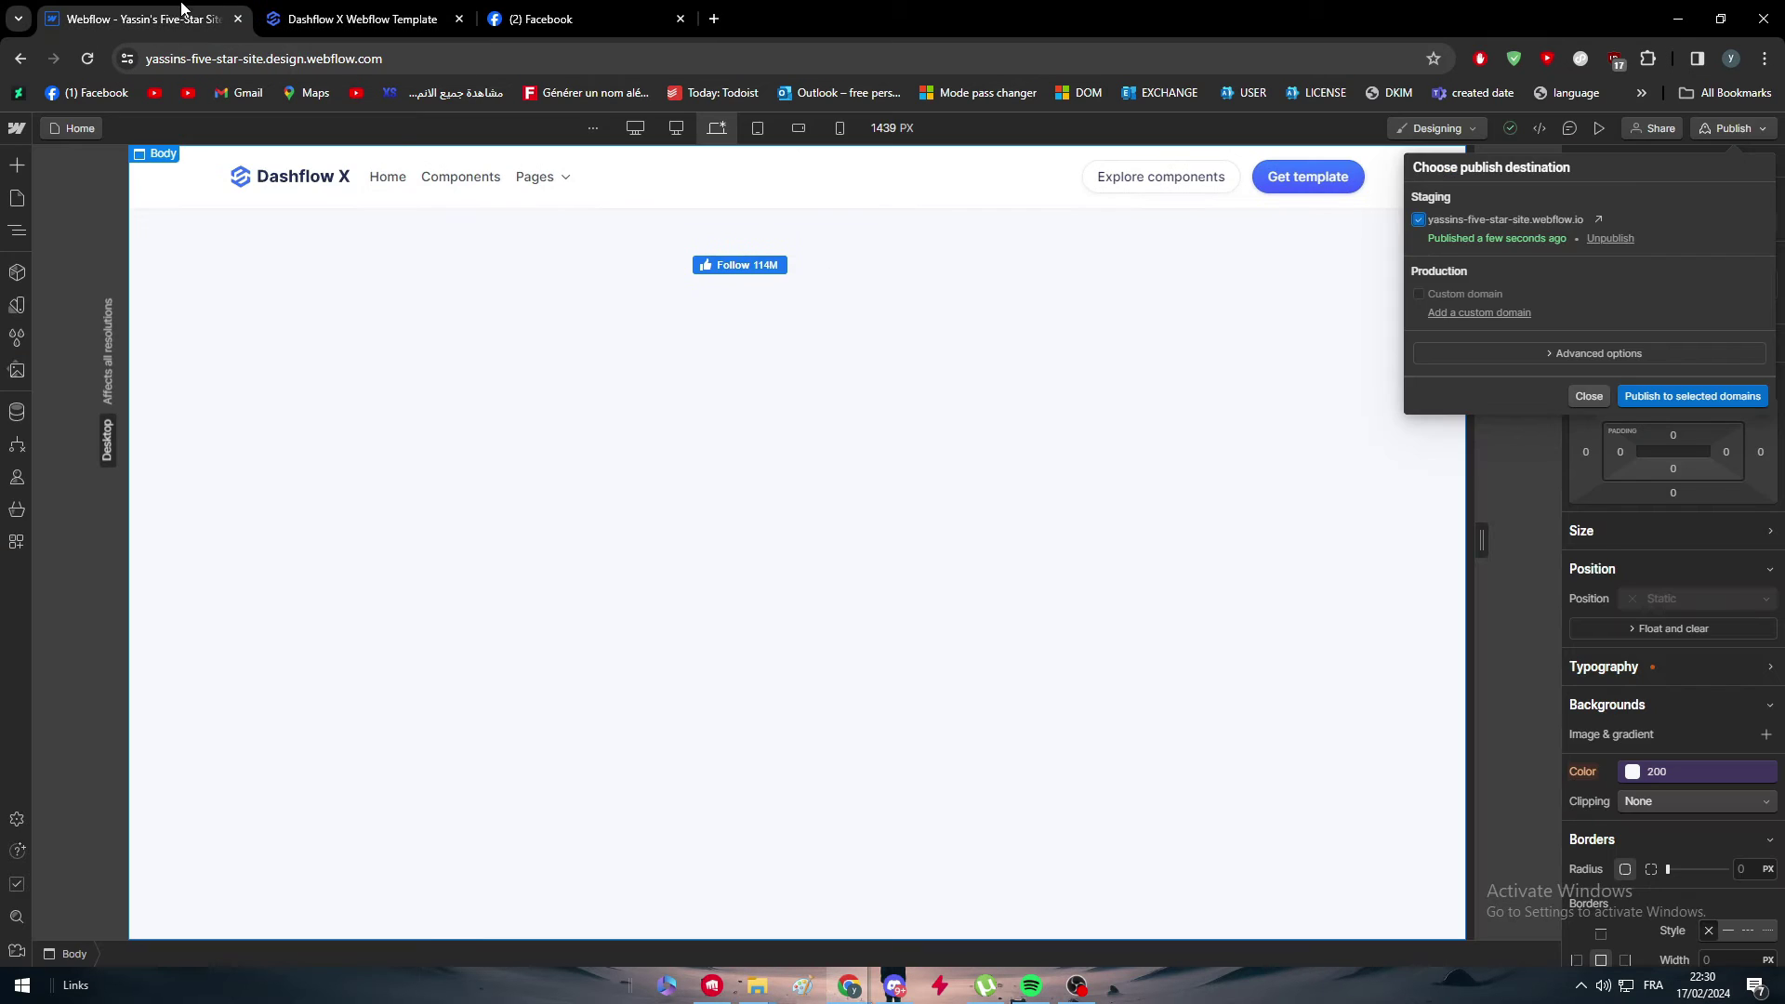
Open the Facebook Follow embed's settings and keep its locale as English (US)
left_click(768, 282)
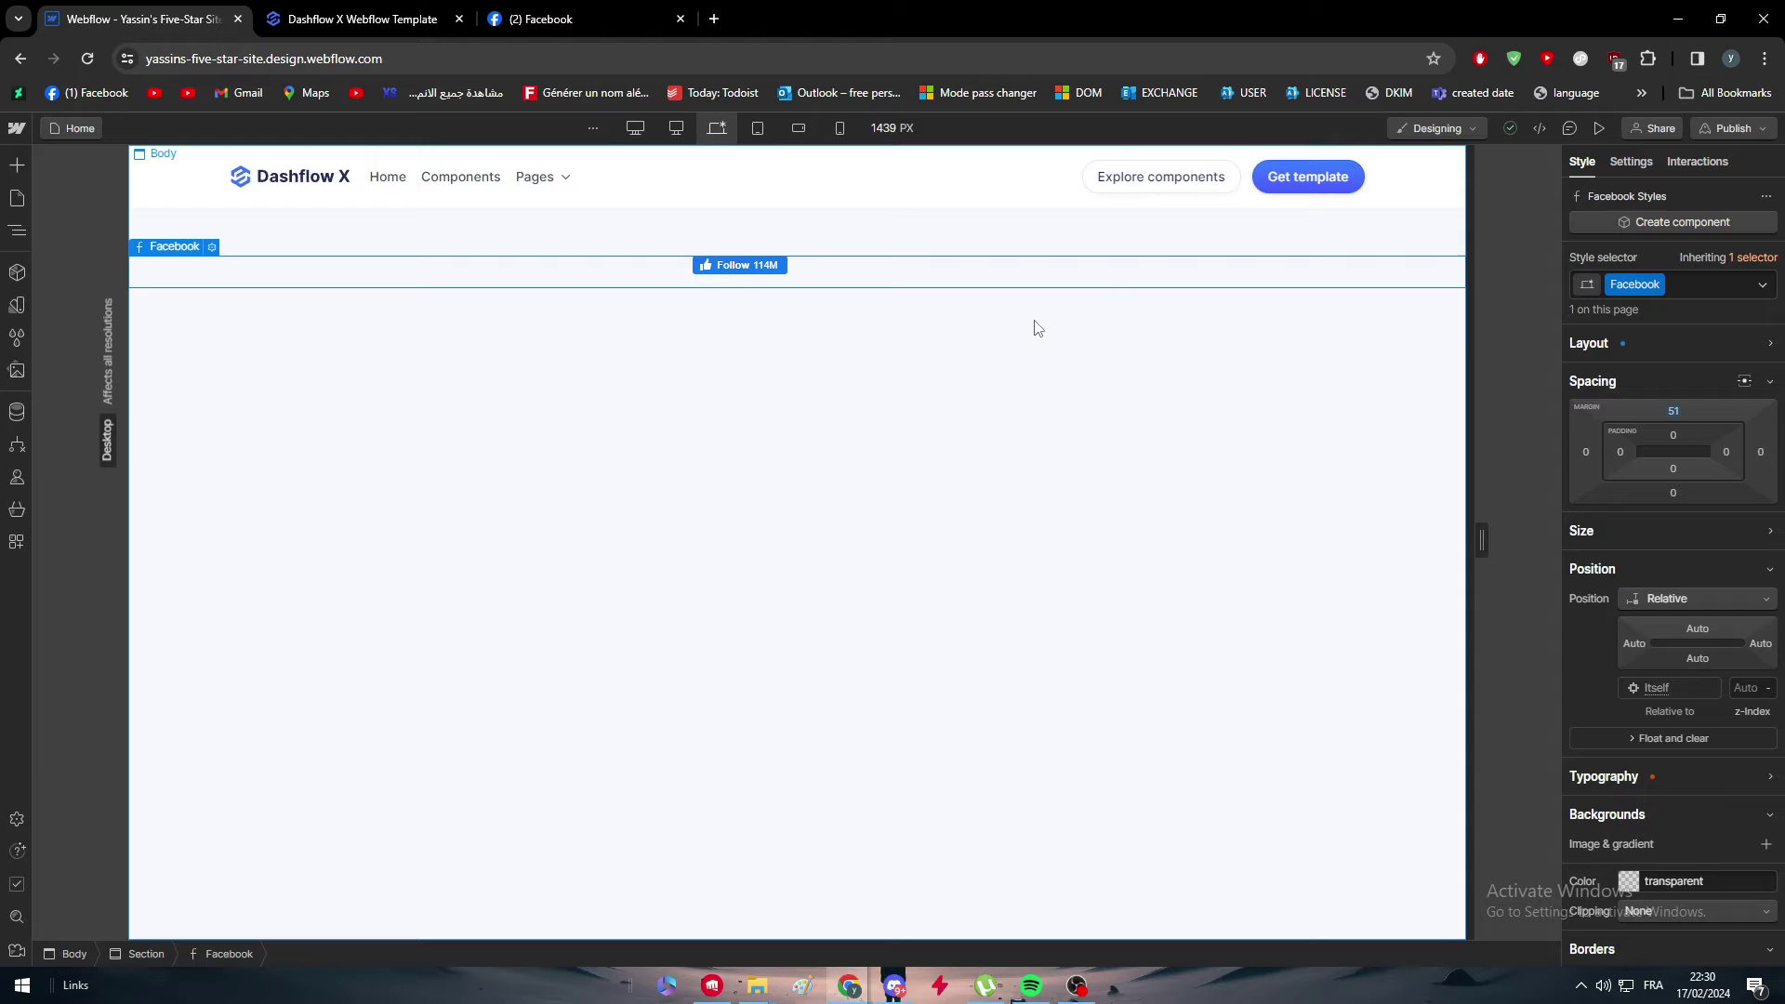
scroll(1625, 523, "down", 5)
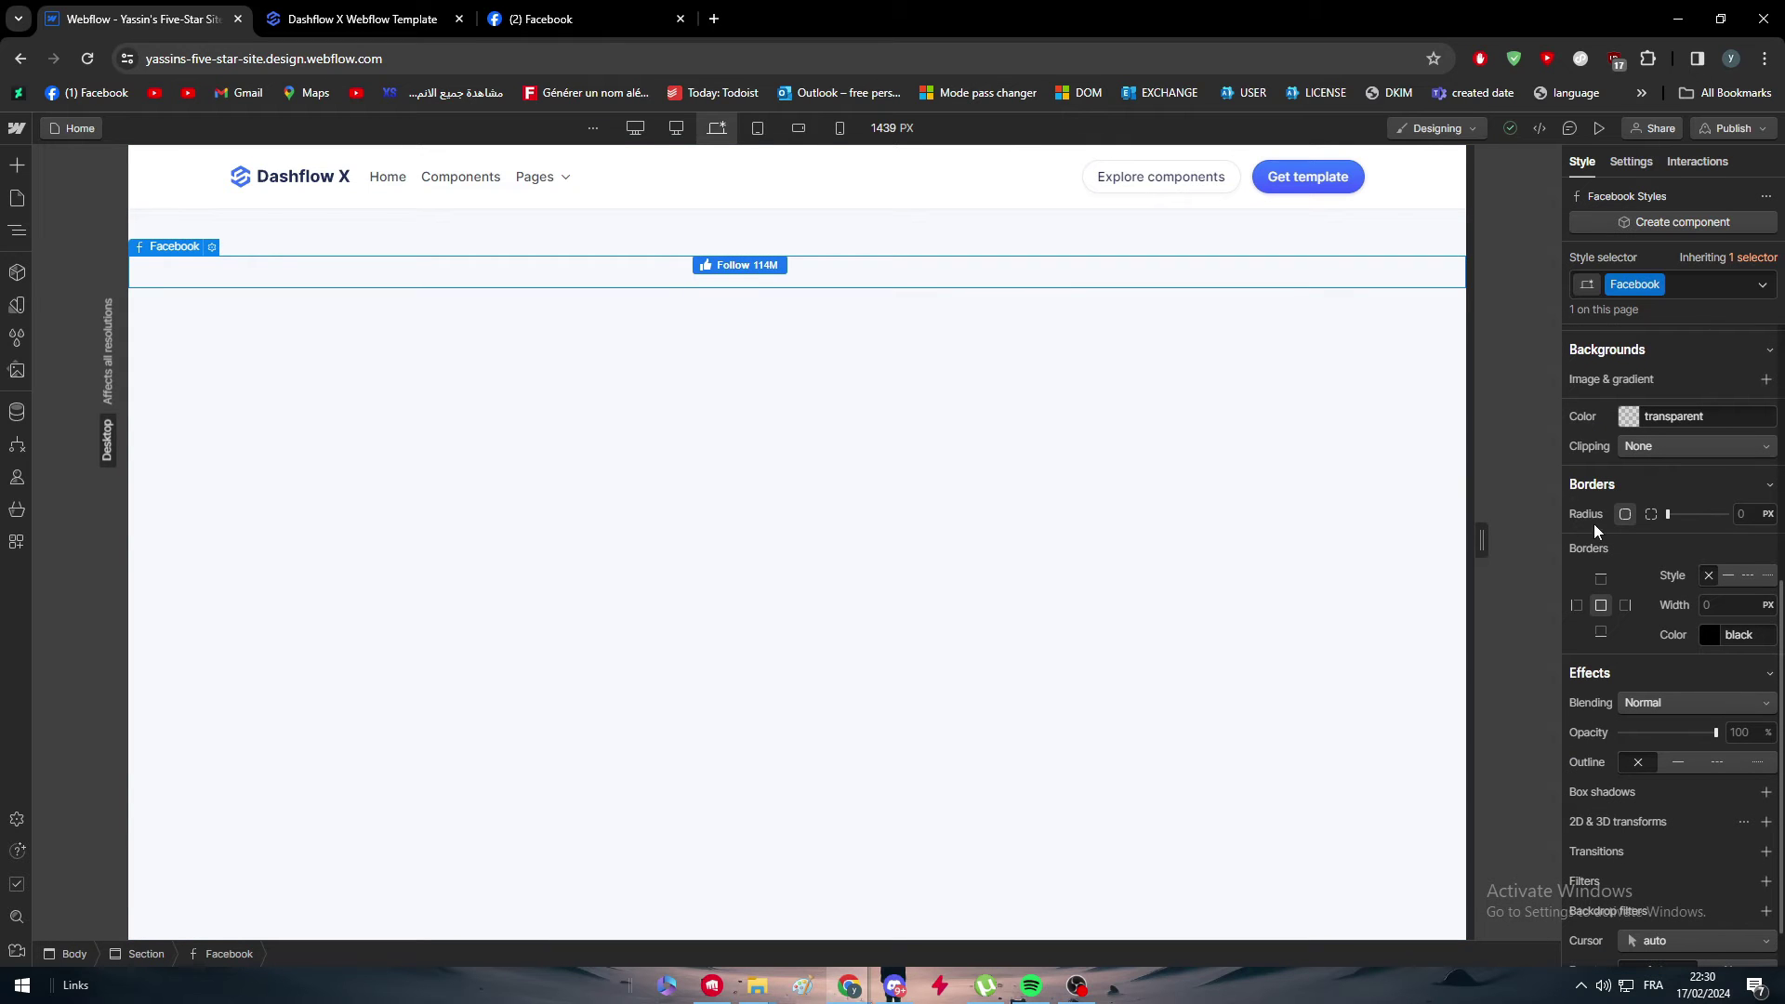
scroll(1625, 492, "down", 1)
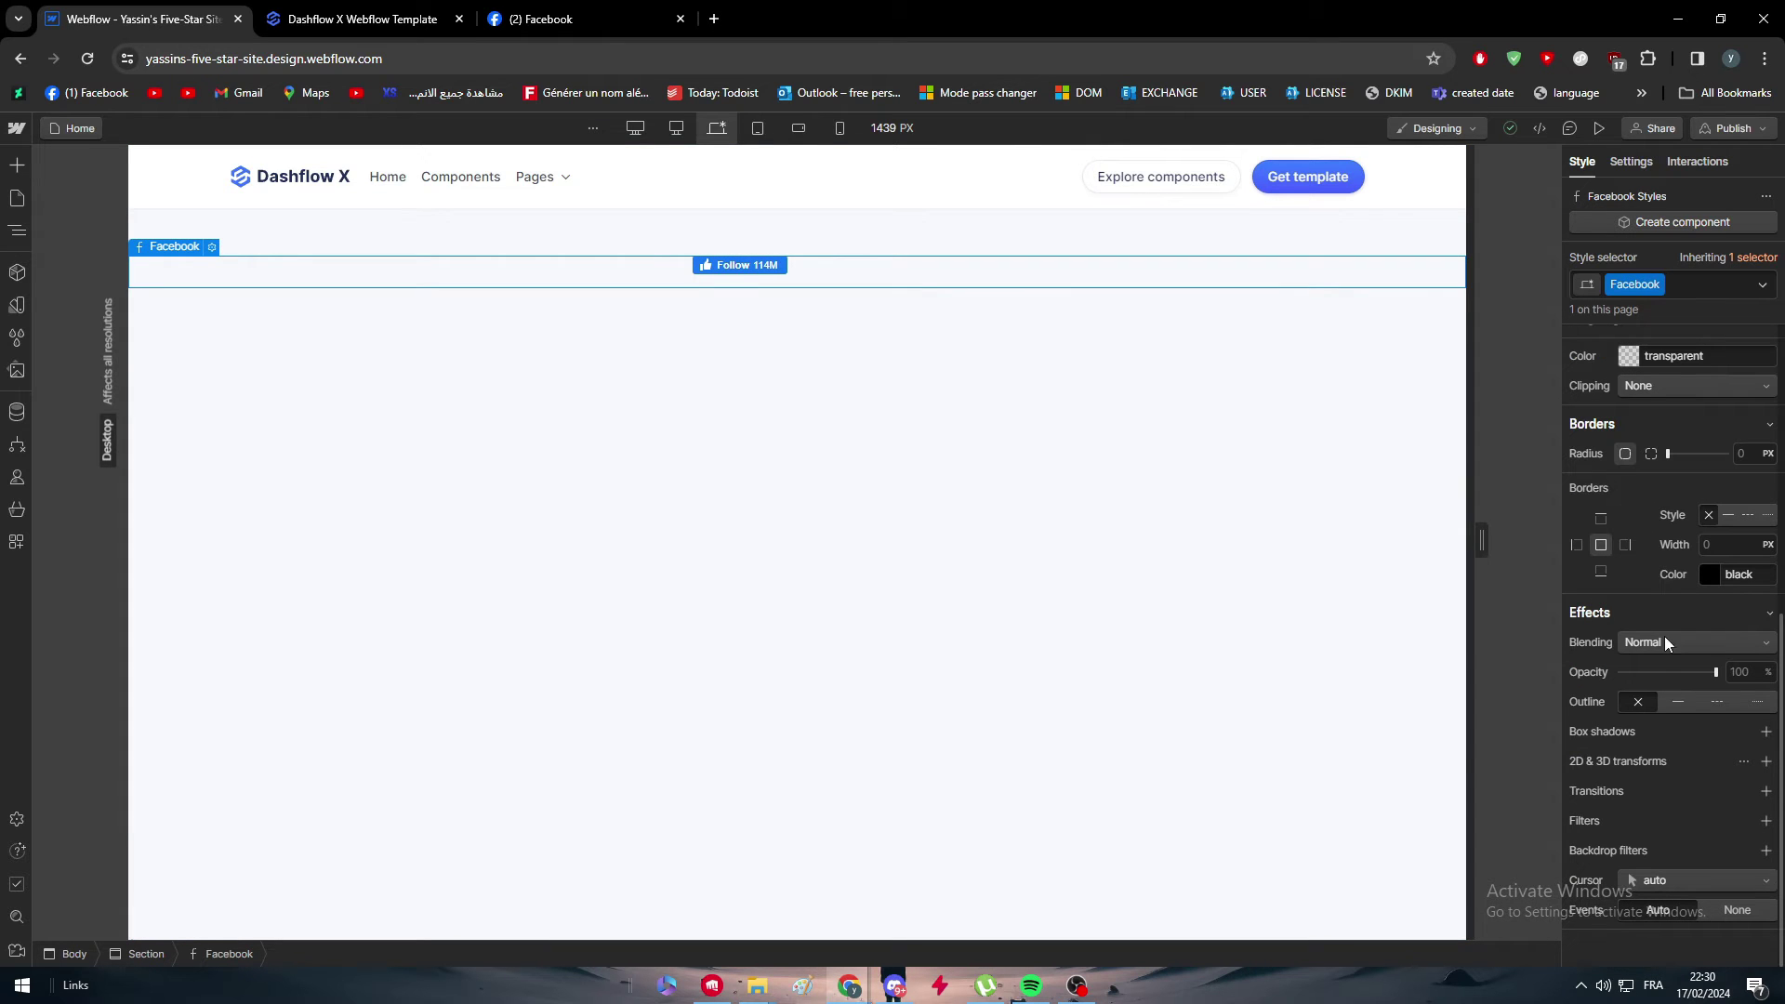
double_click(728, 267)
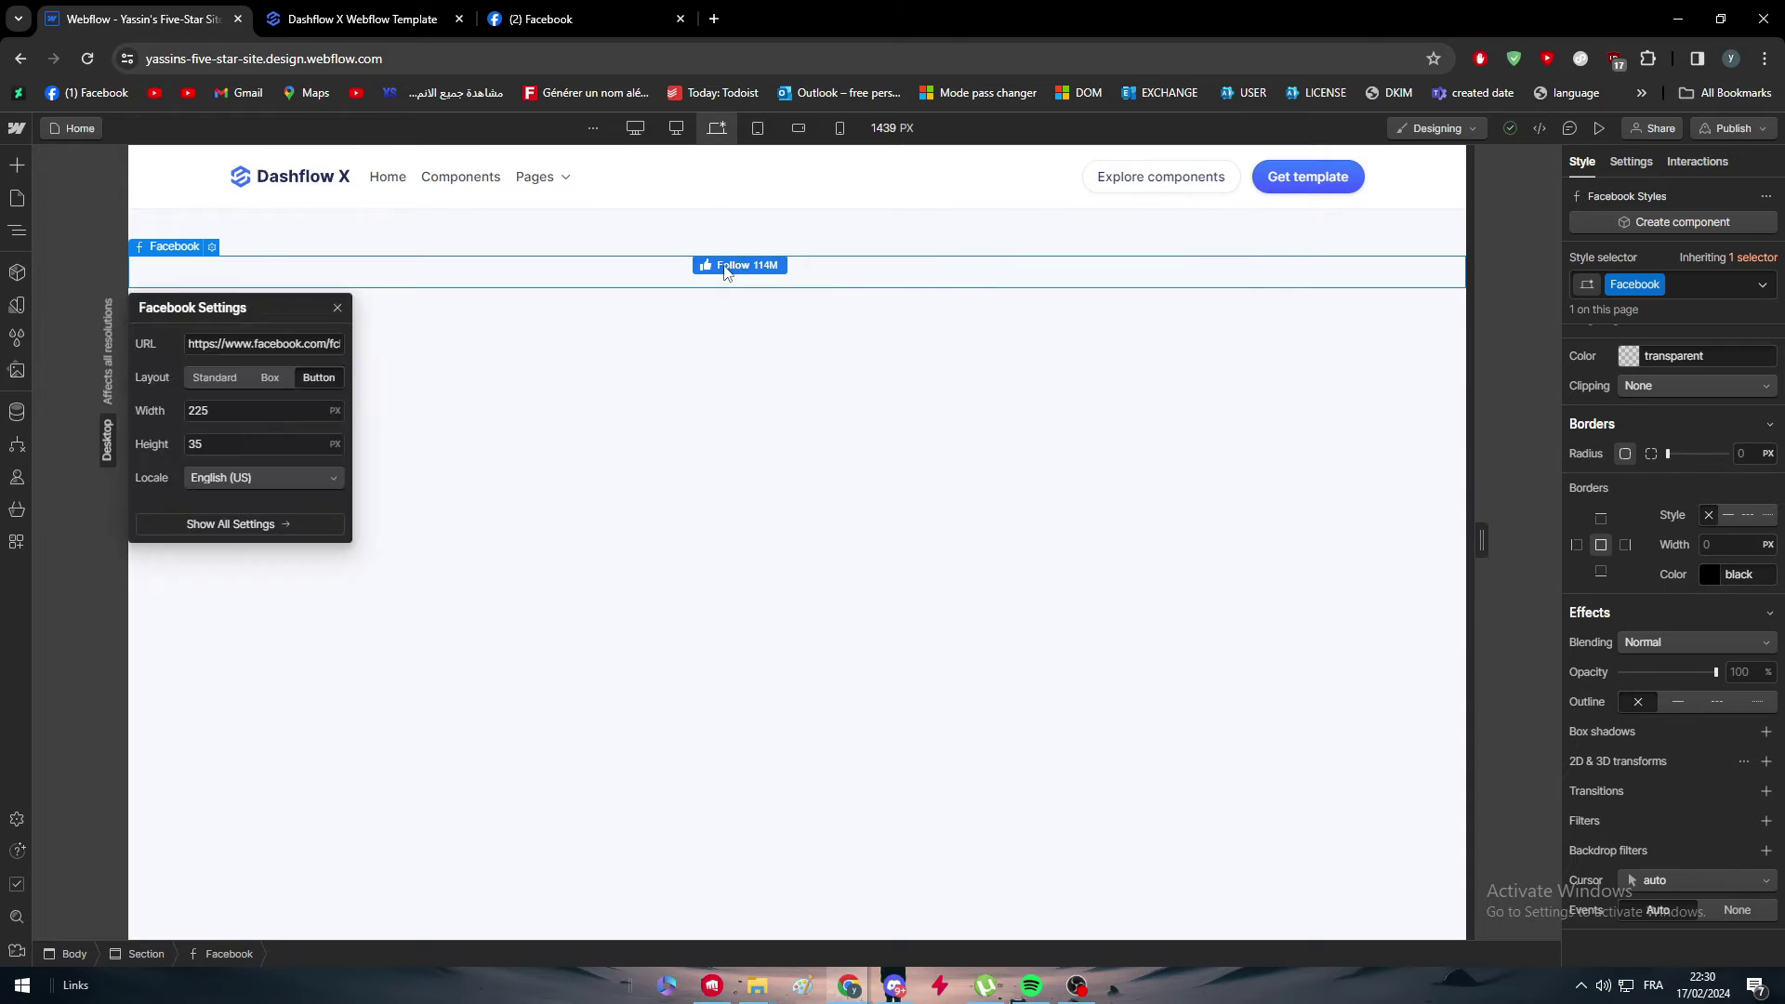
left_click(726, 268)
double_click(726, 269)
left_click(276, 476)
left_click(344, 483)
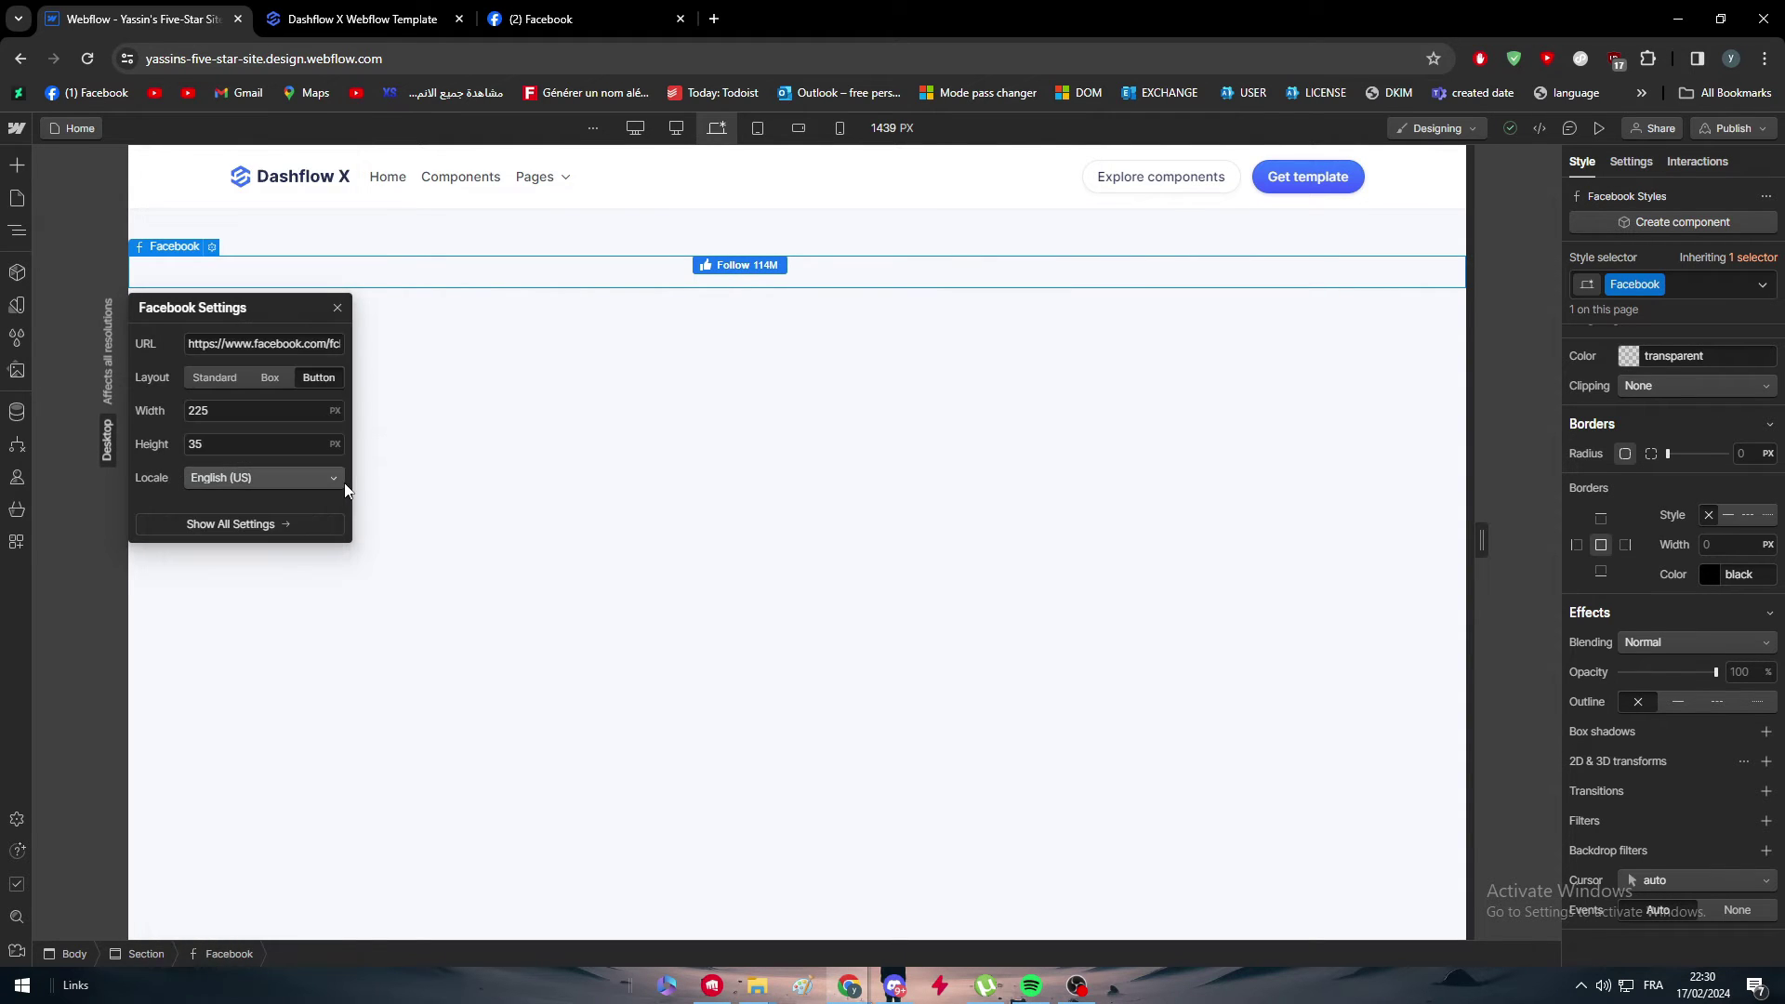
Review the Facebook element's full settings, then select Body and open the Add elements panel
left_click(294, 525)
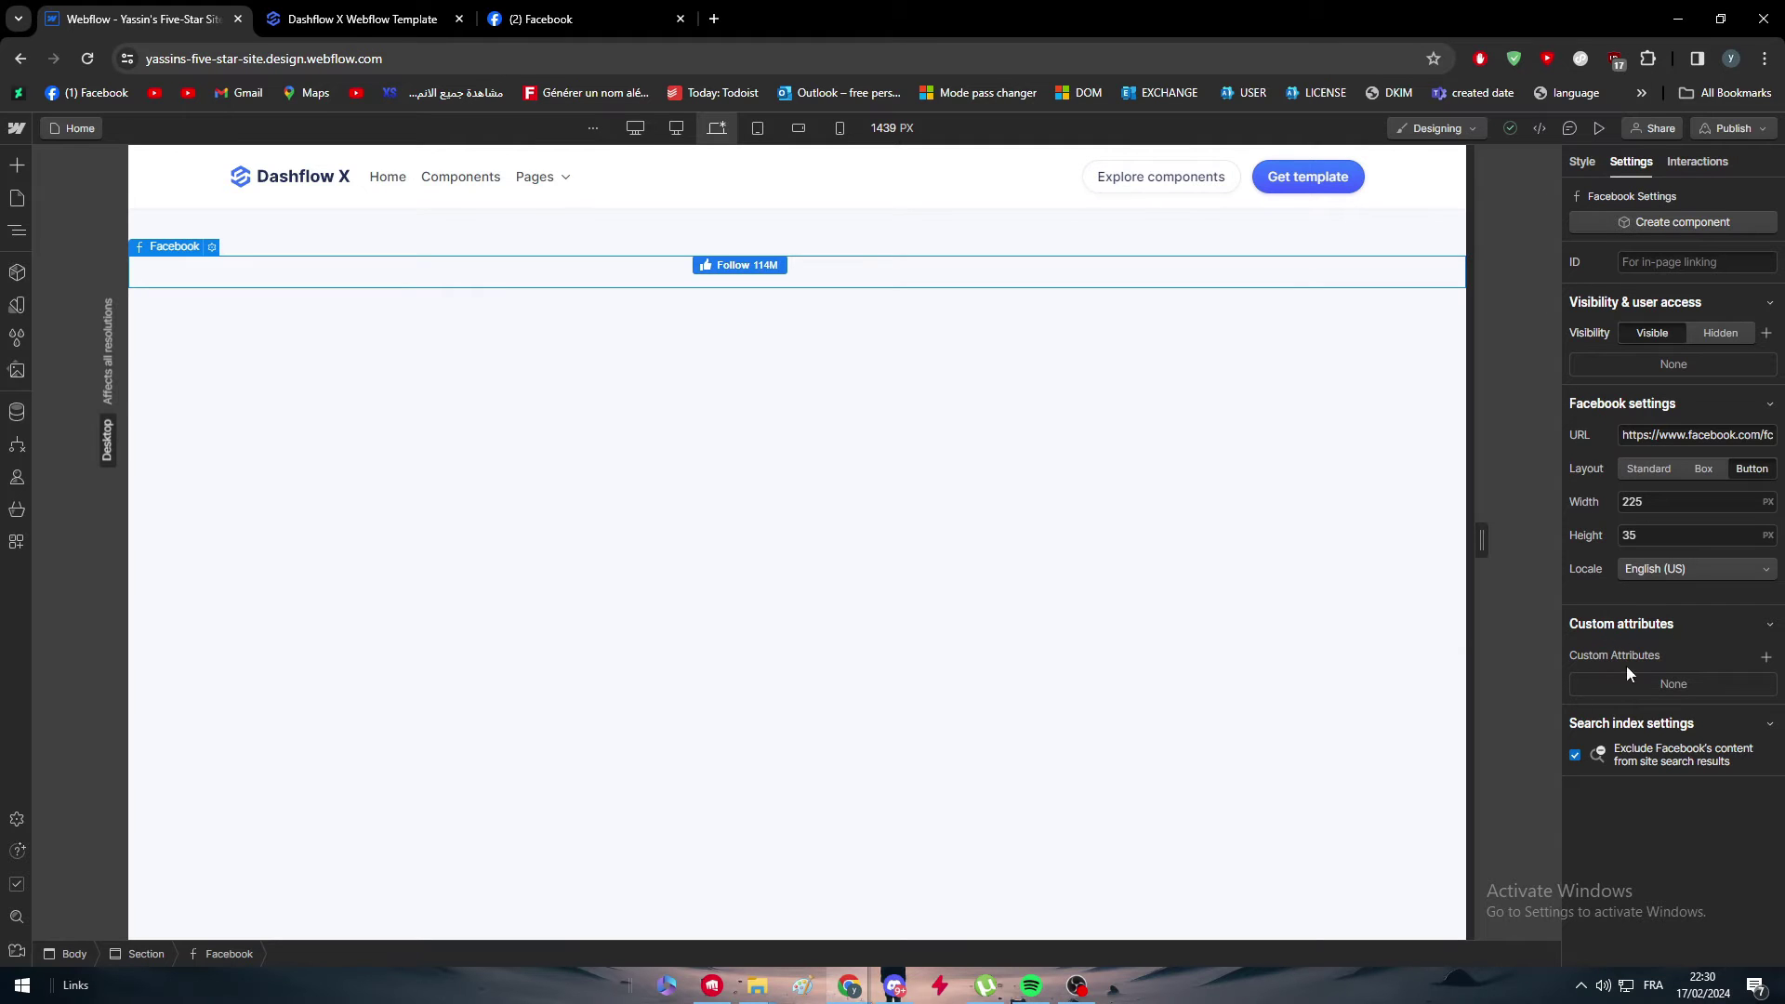
left_click(753, 577)
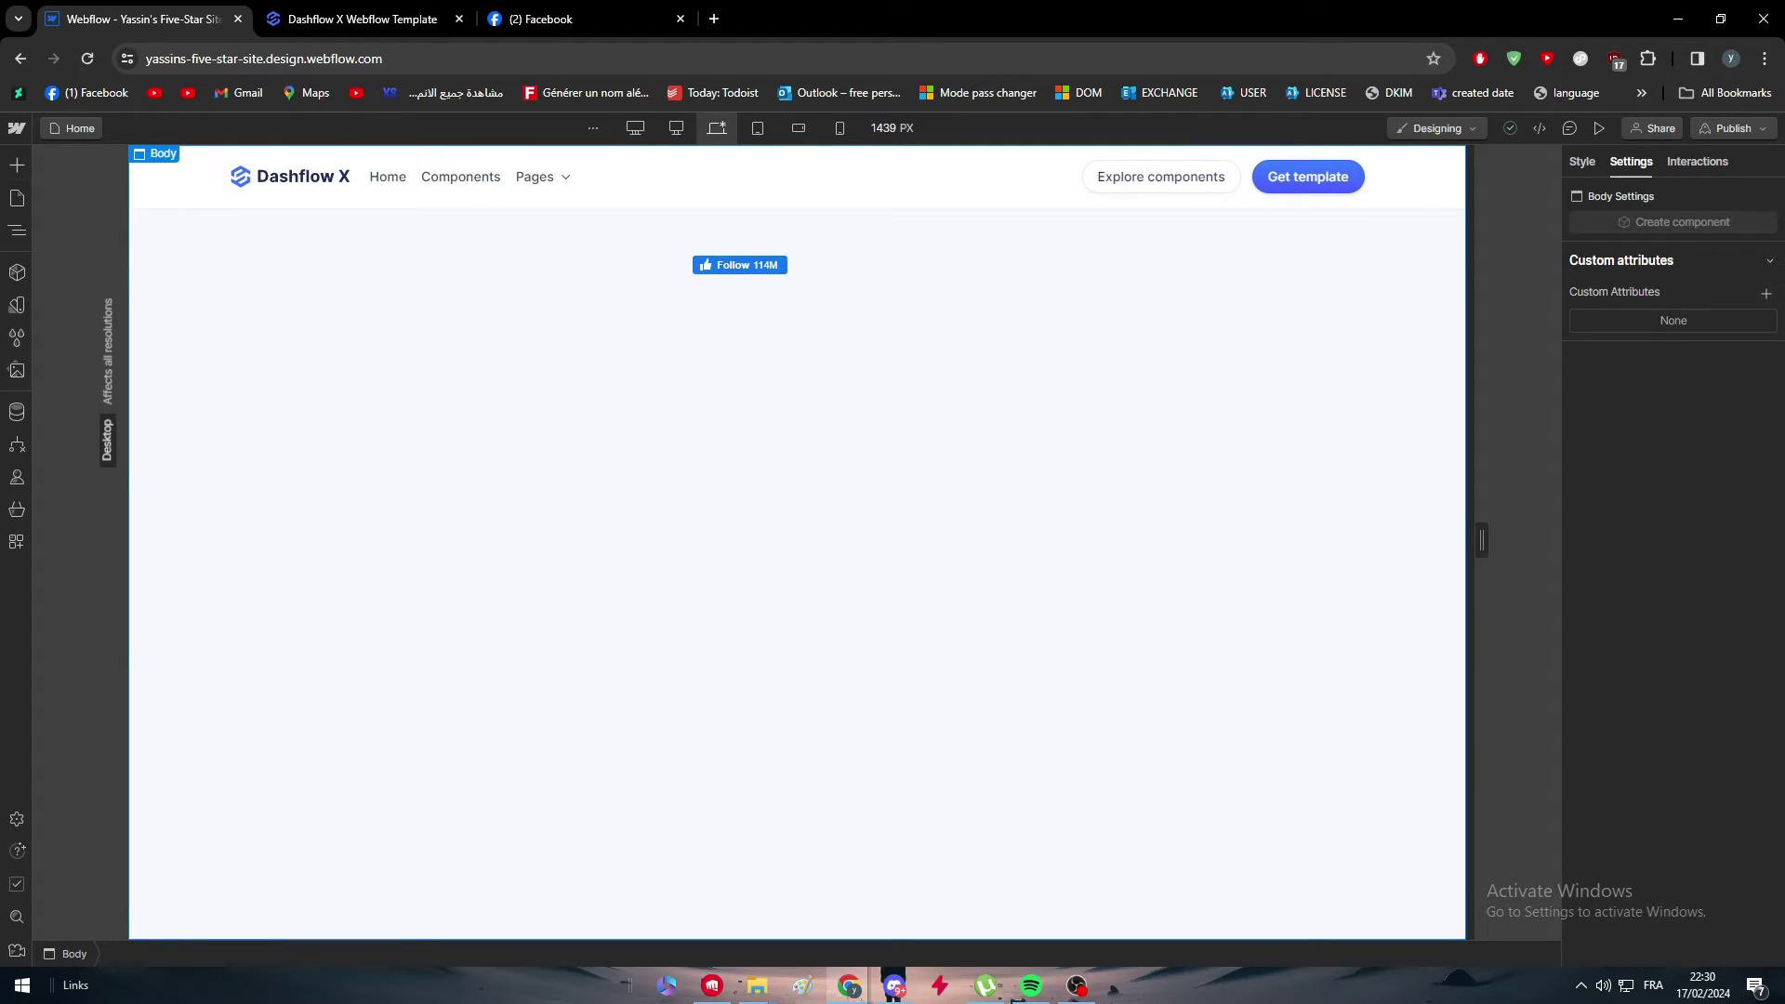
left_click(17, 165)
Add an X (Twitter) Post button below the Facebook Follow button
scroll(127, 393, "down", 5)
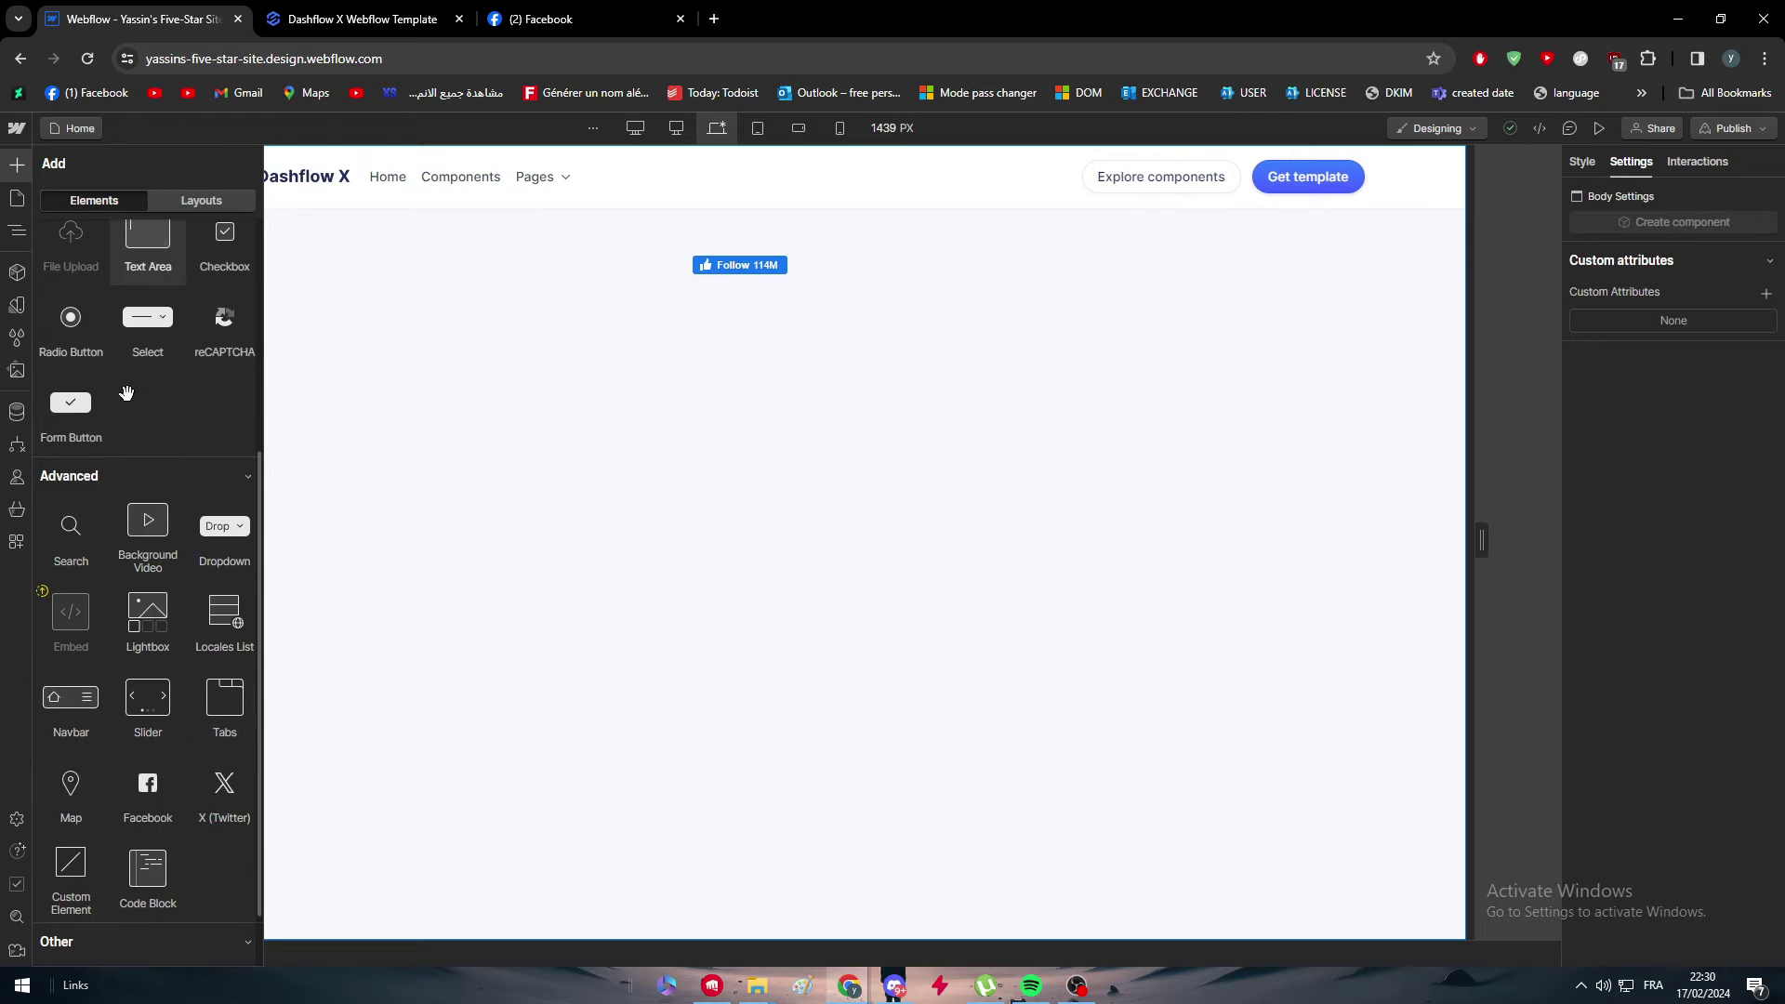
scroll(138, 403, "down", 1)
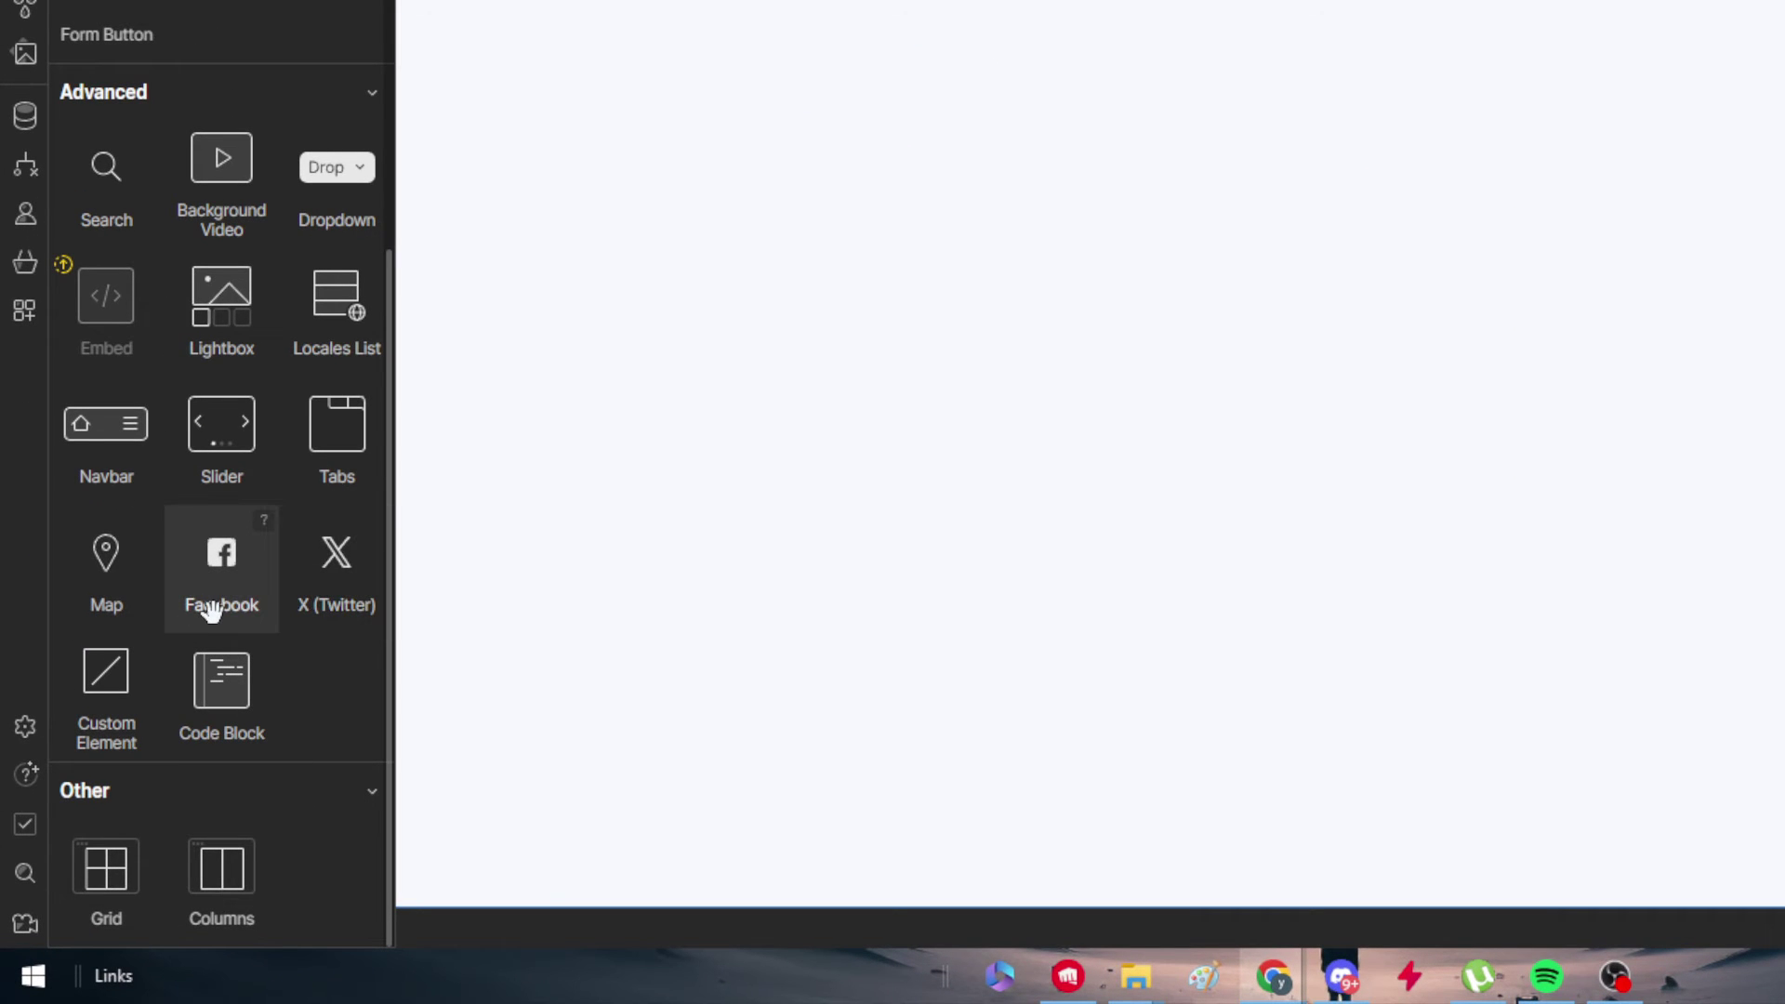
left_click(315, 617)
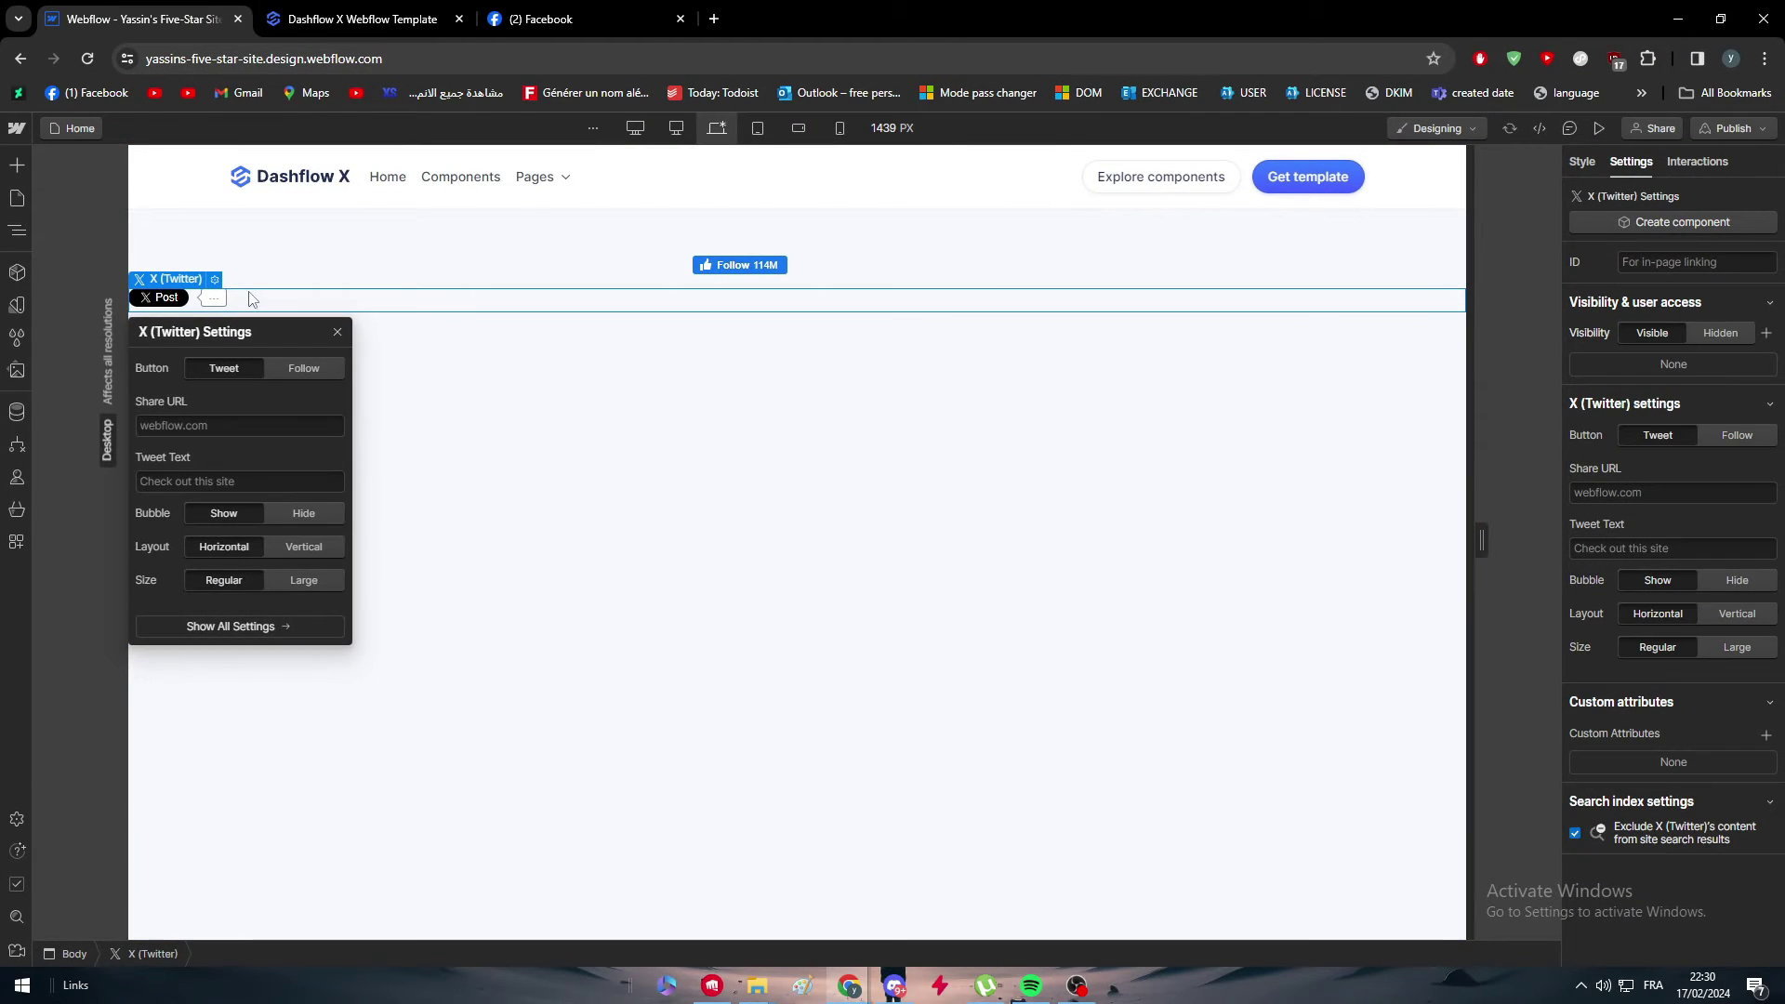
left_click(251, 295)
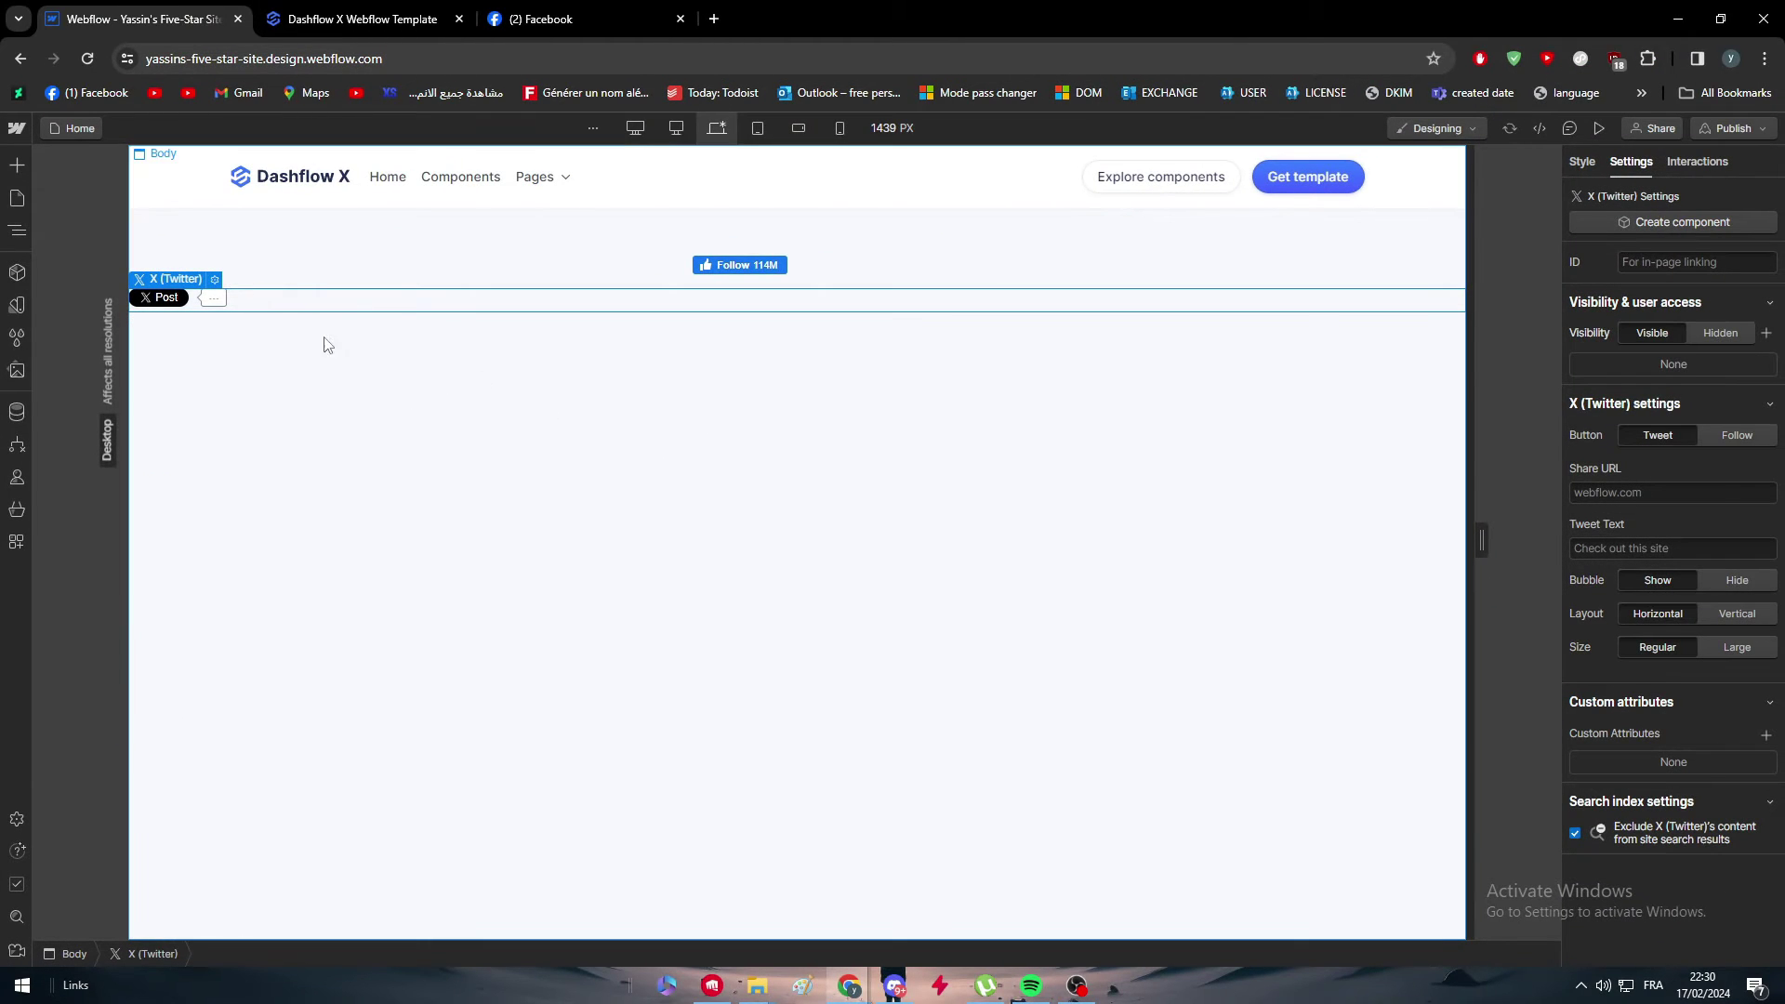
Style the X (Twitter) class with Flex display, Align center and Justify center
left_click(1583, 161)
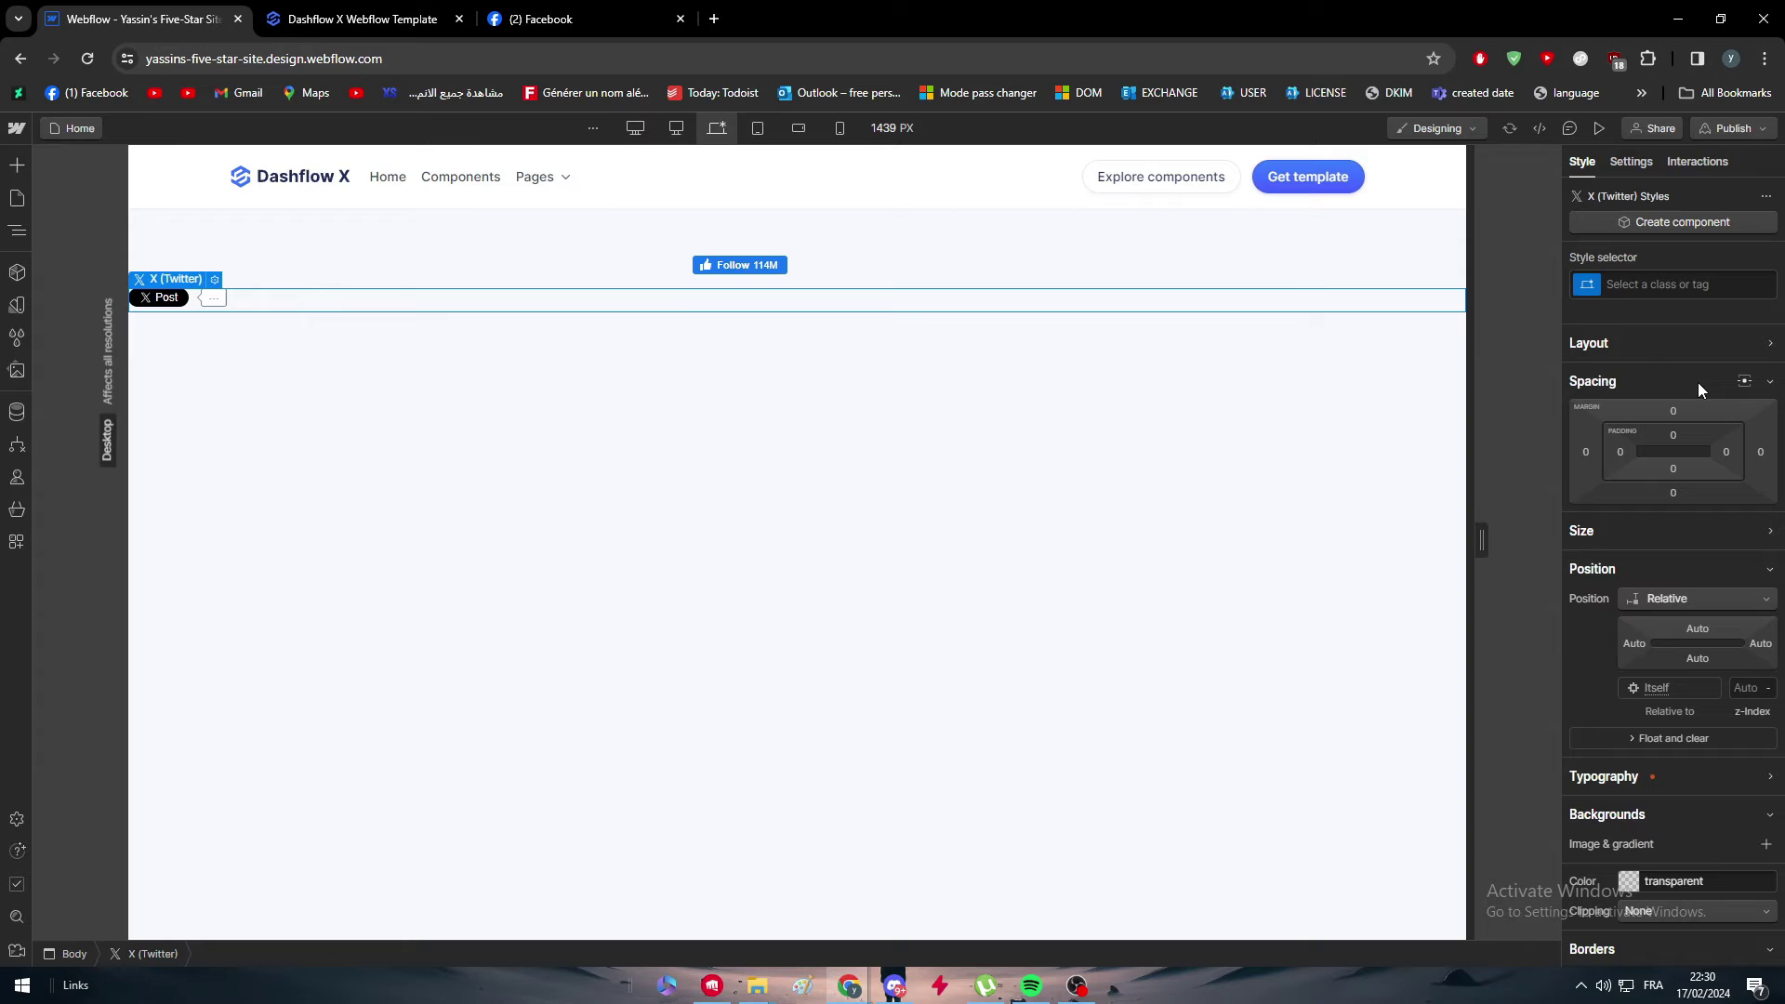
left_click(1690, 340)
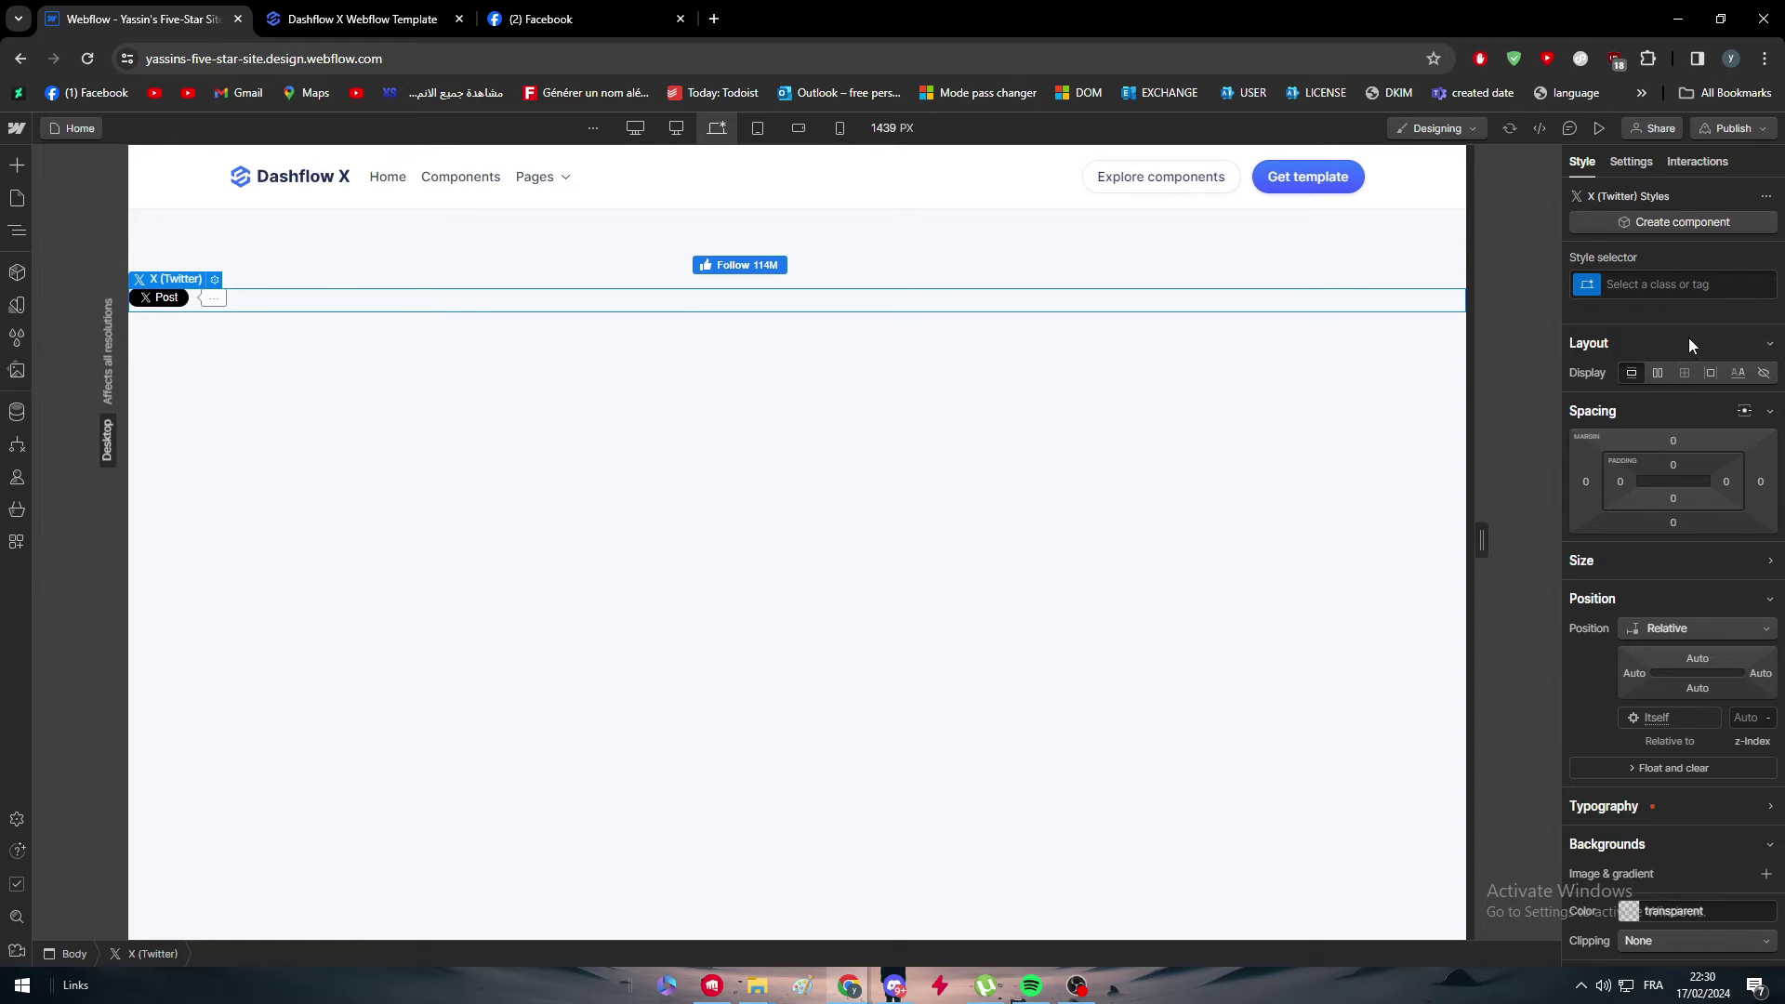
left_click(1662, 377)
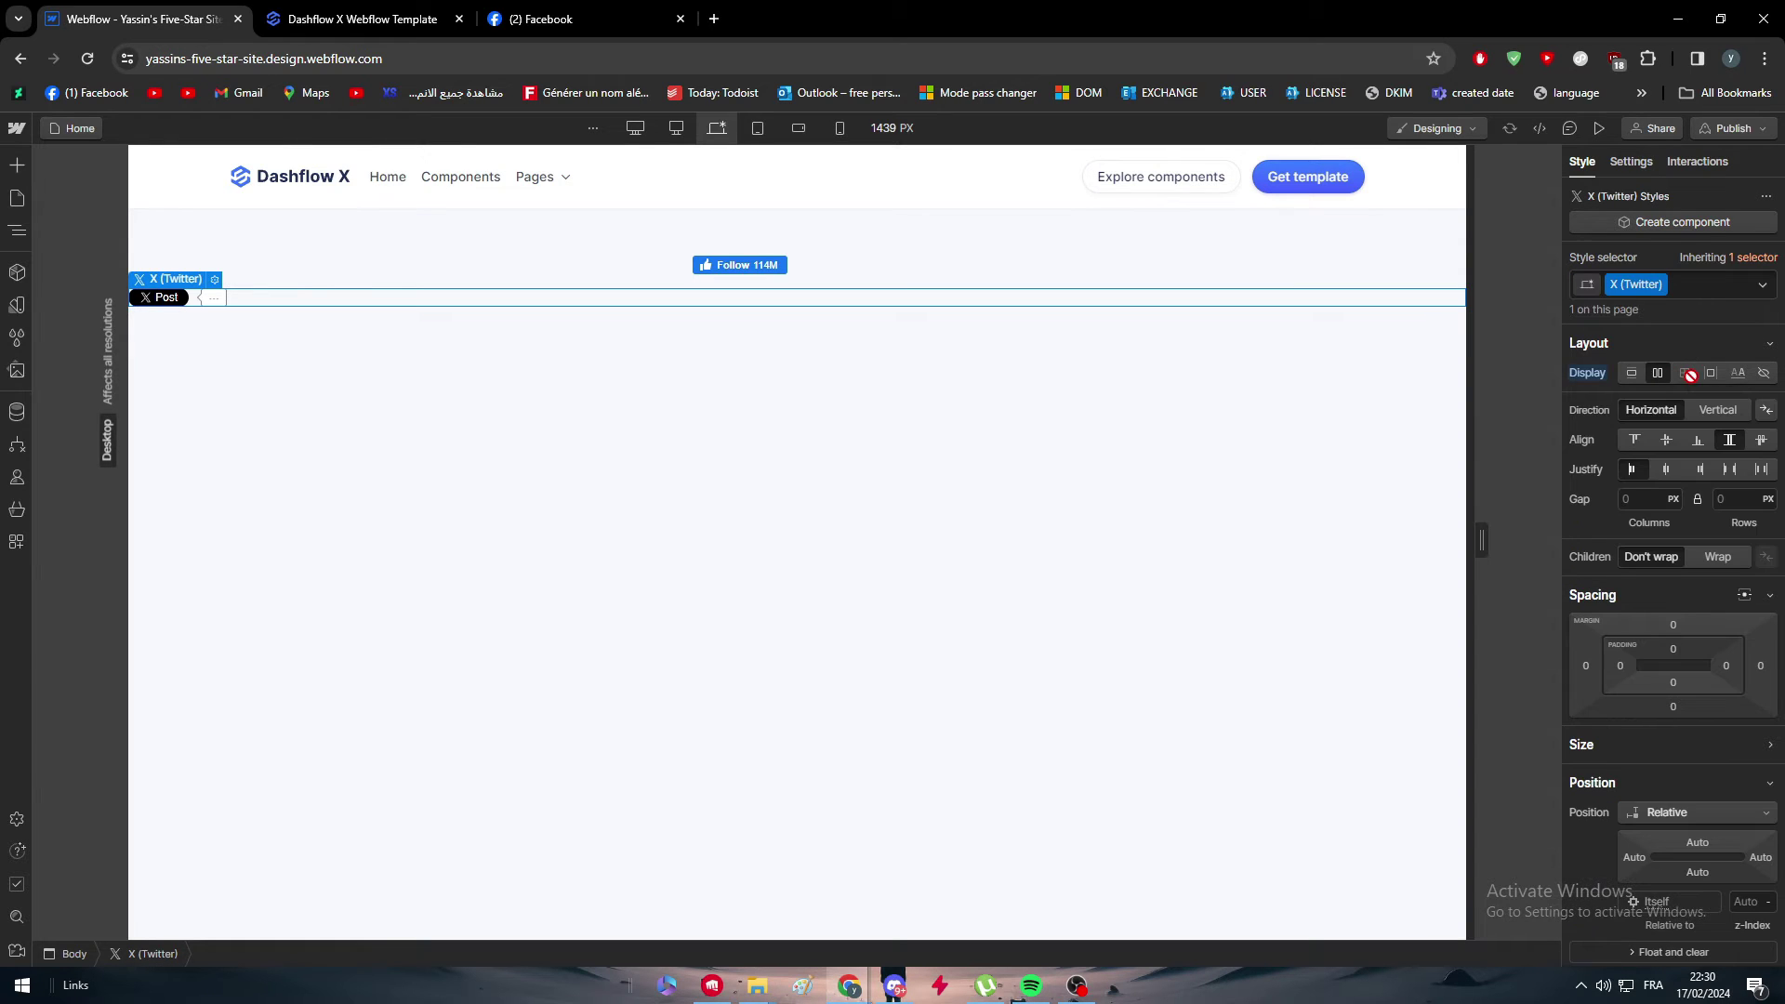
left_click(1664, 441)
left_click(1699, 470)
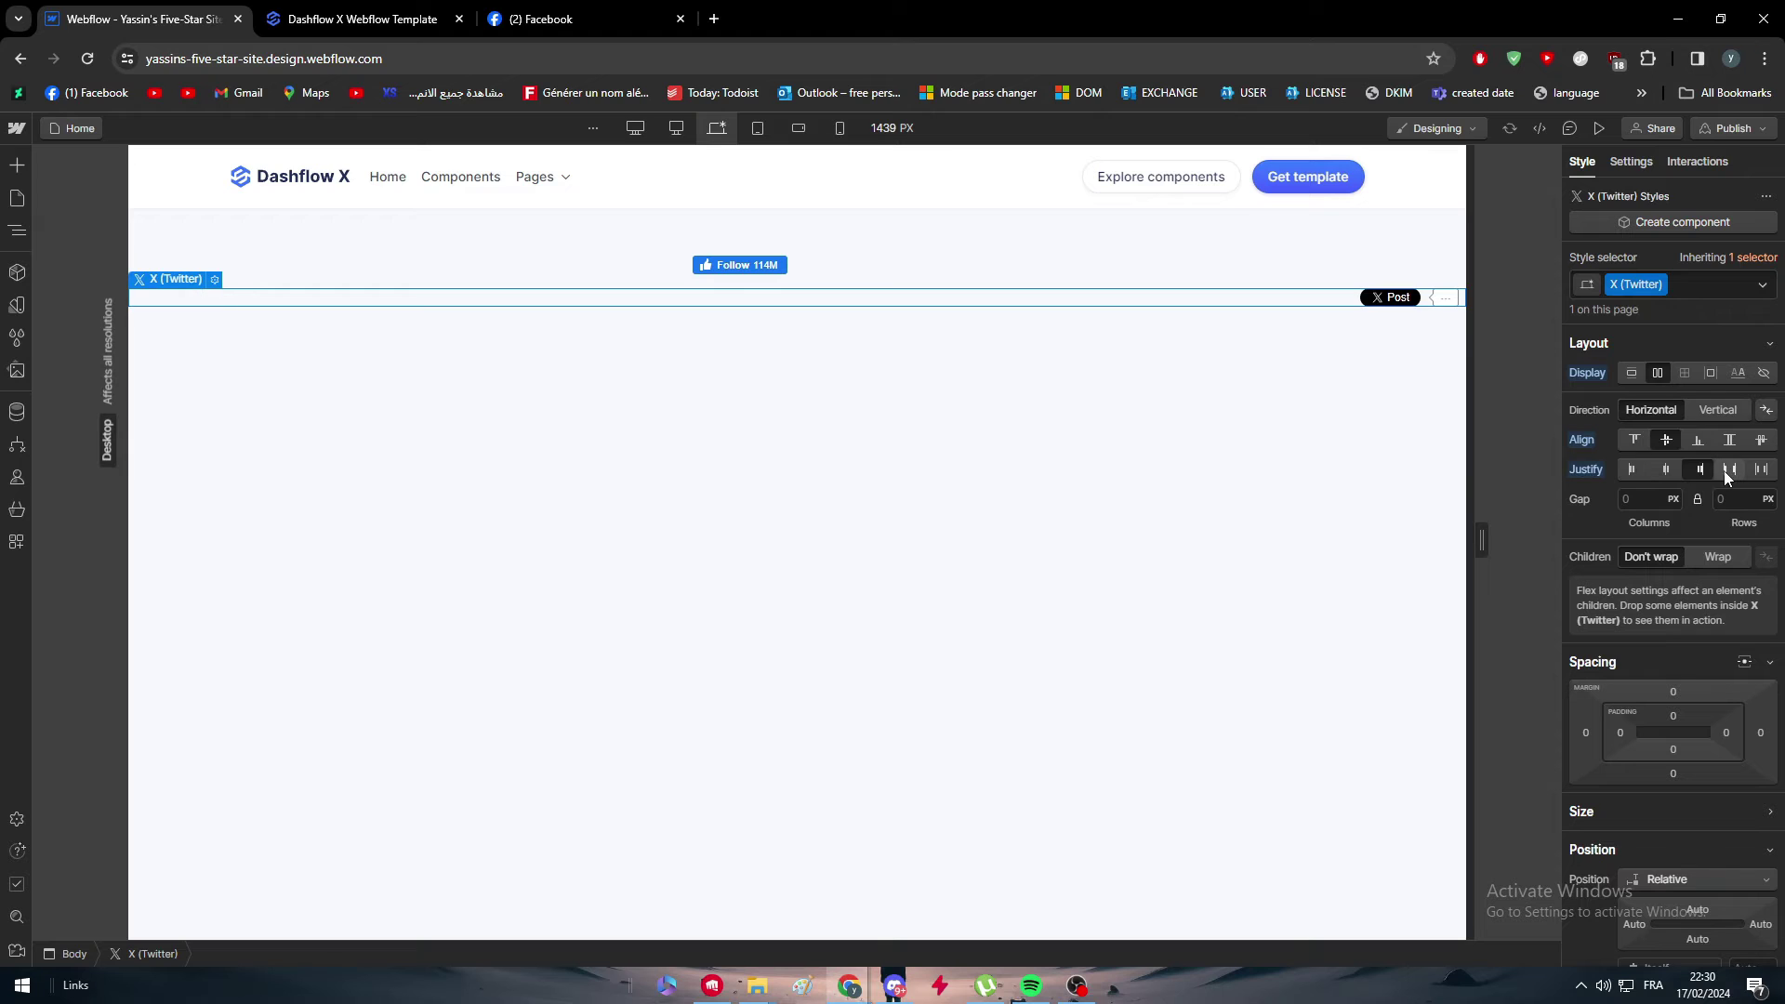
left_click(1666, 469)
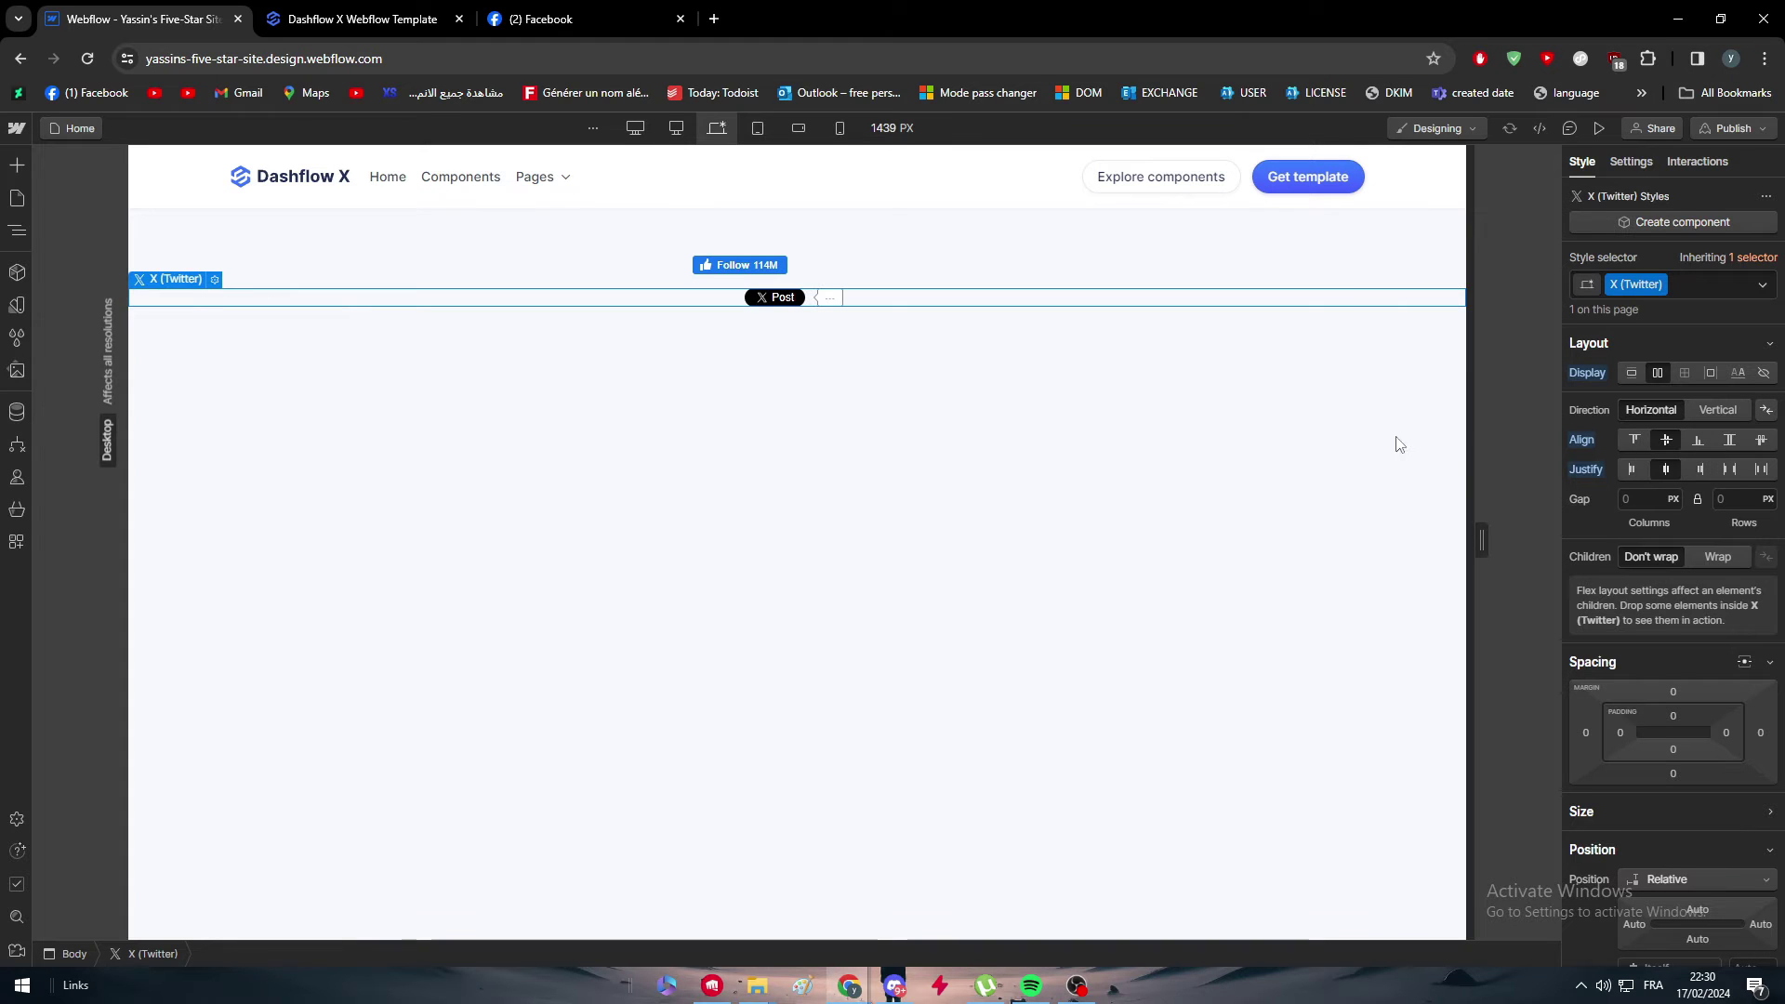
left_click(700, 336)
left_click(734, 299)
left_click(725, 386)
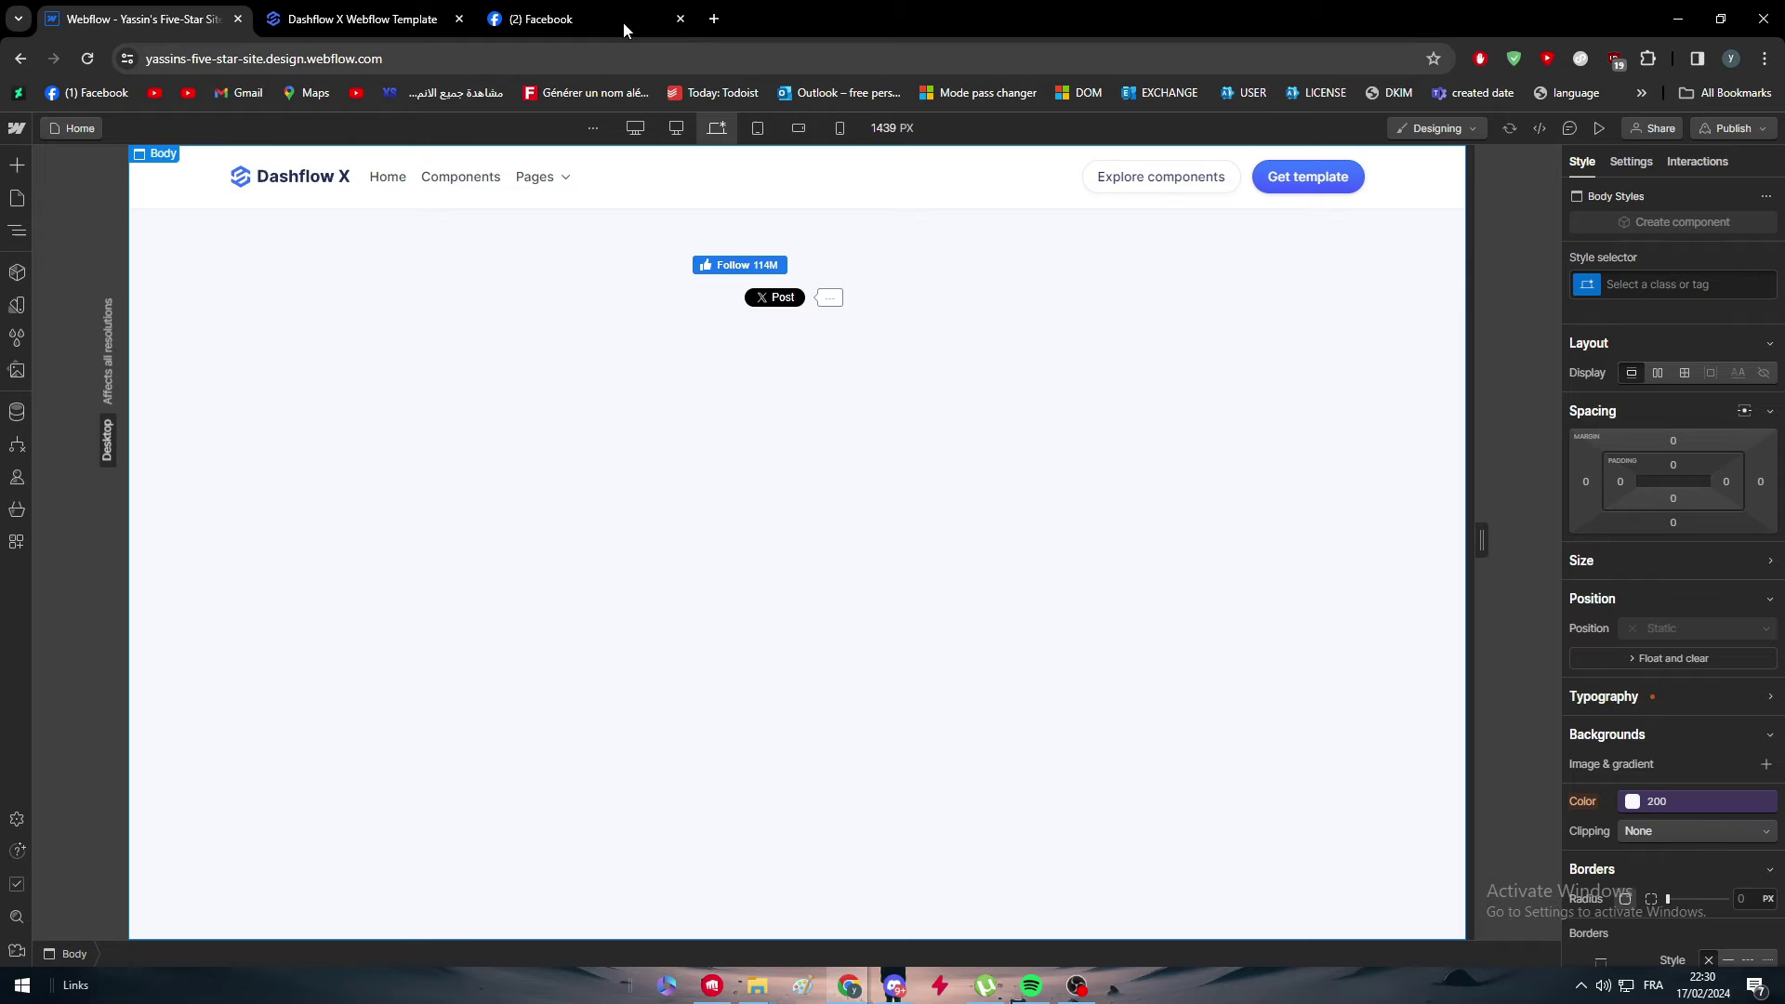
Go to flaticon.com in a new tab and search for Instagram icons
left_click(714, 19)
type("fla")
key("Return")
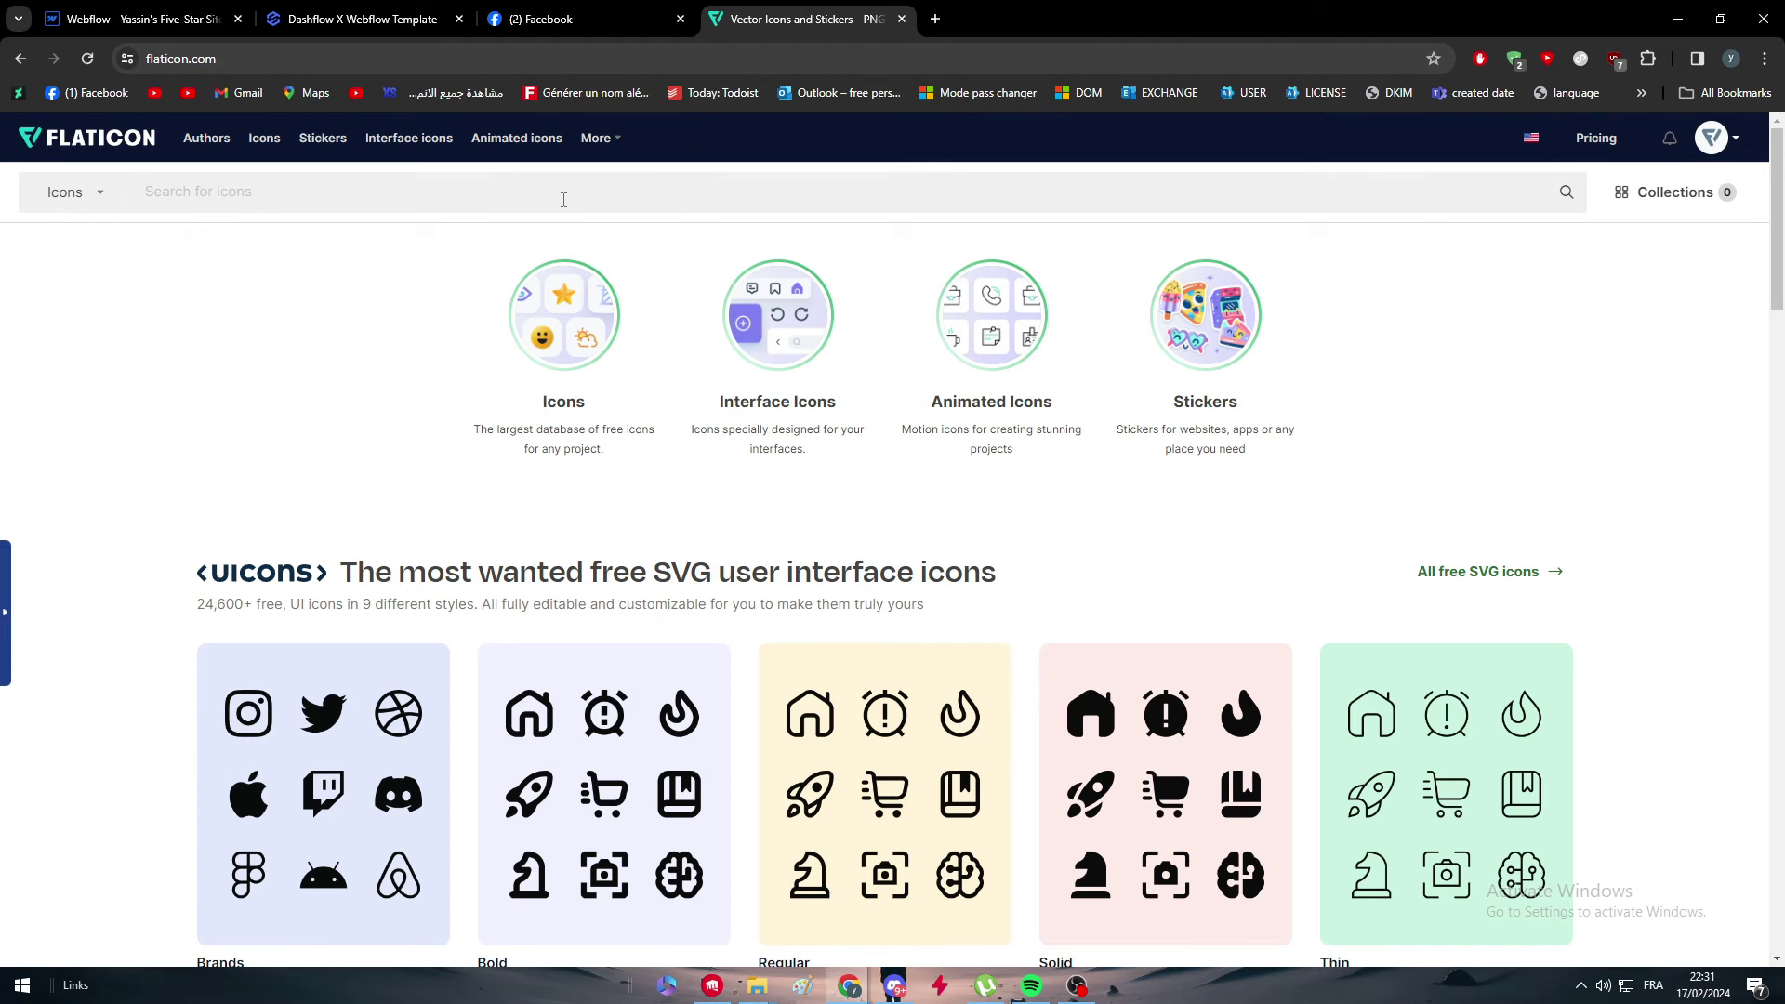
left_click(563, 199)
type("iontagram")
key("Return")
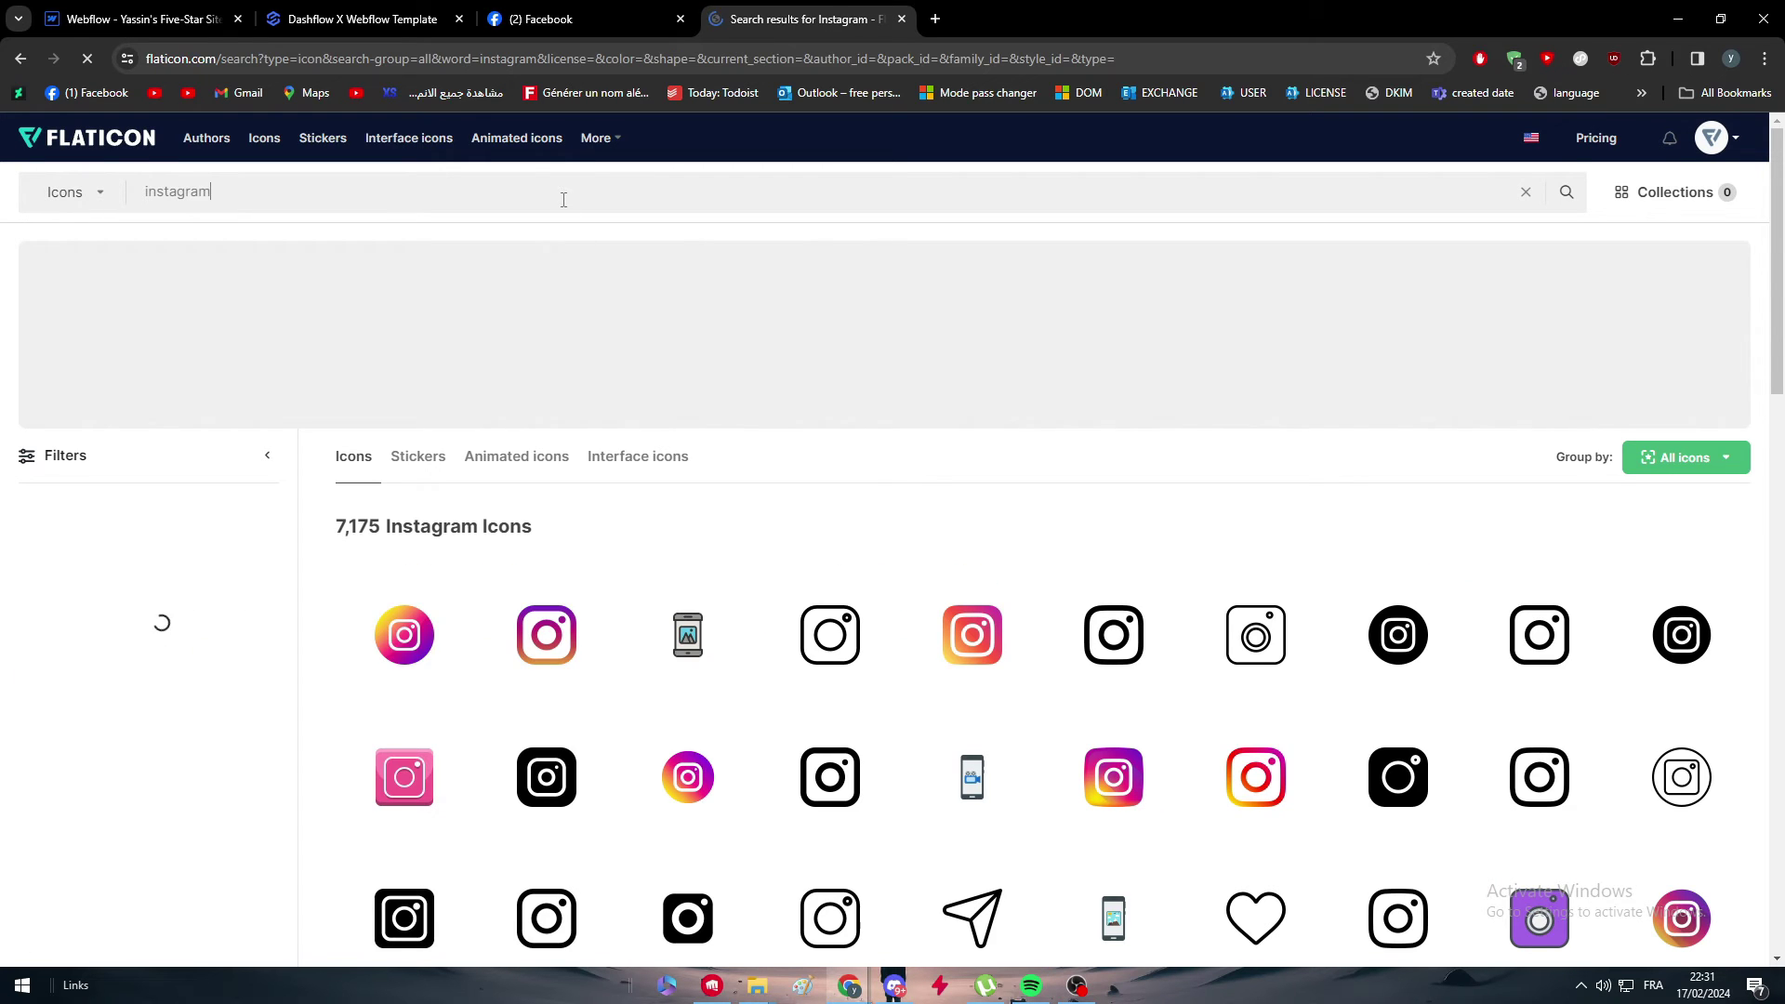
Open the first colourful Instagram icon in the editor and download it as a free 24px PNG
left_click(404, 640)
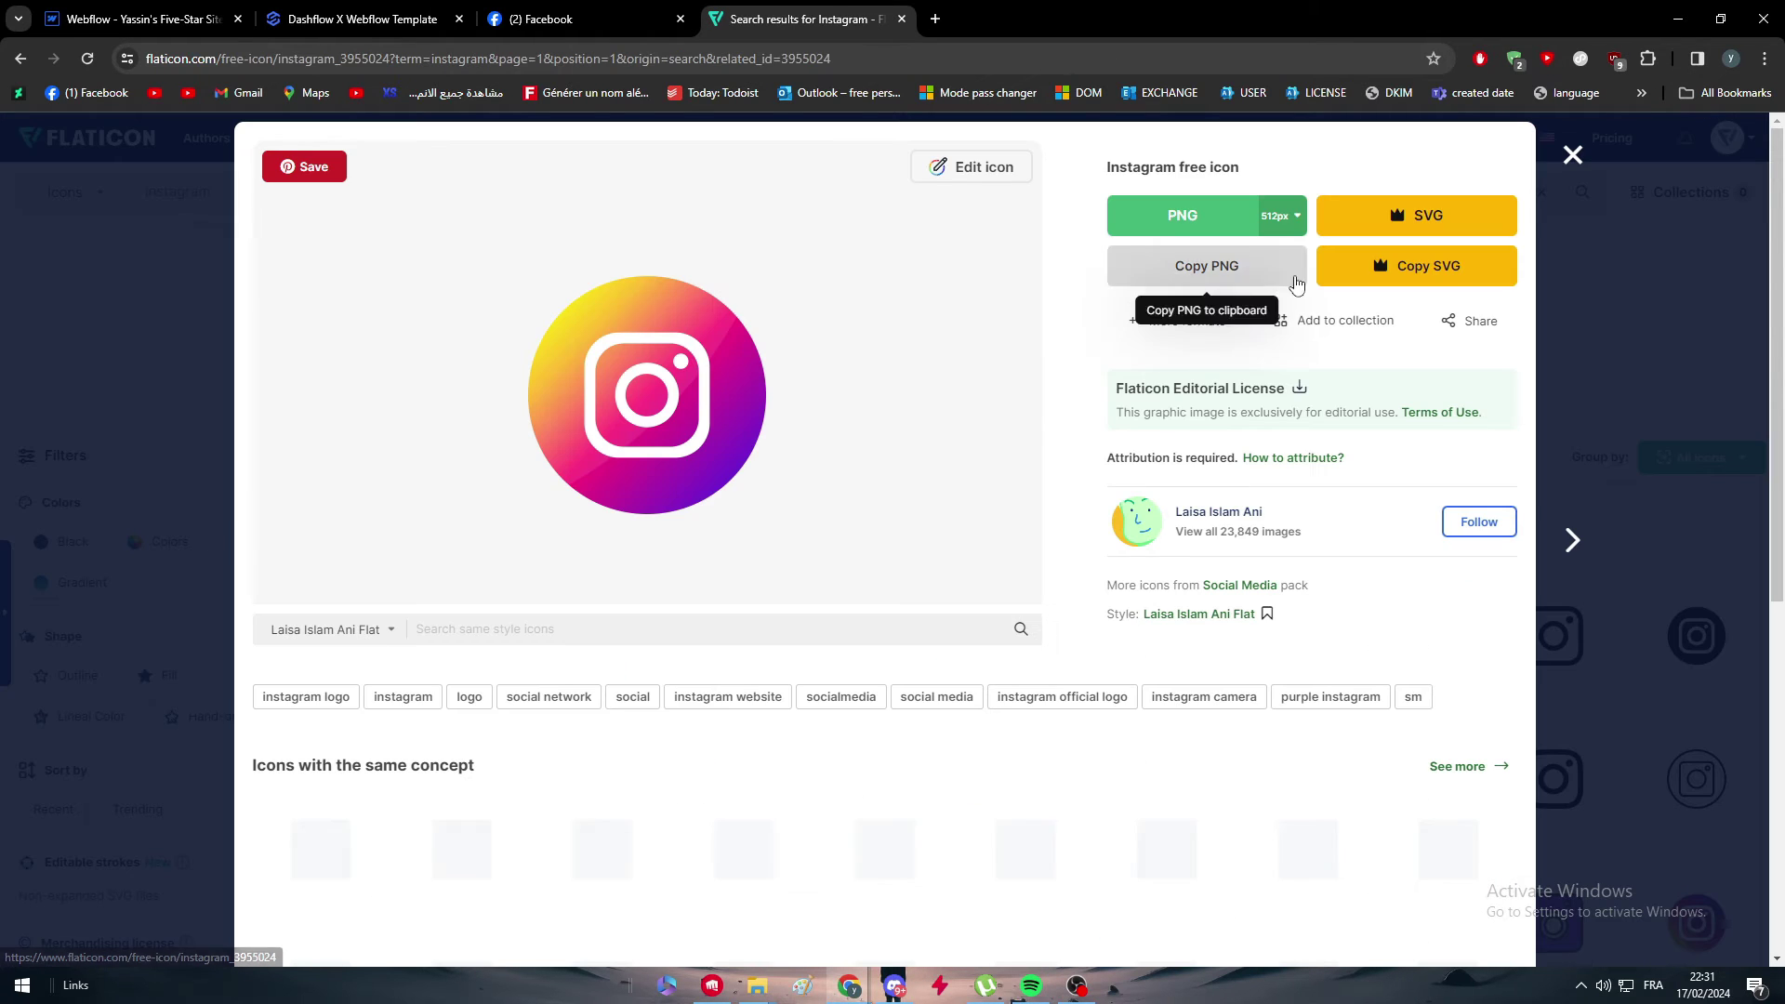
left_click(974, 166)
left_click(1452, 152)
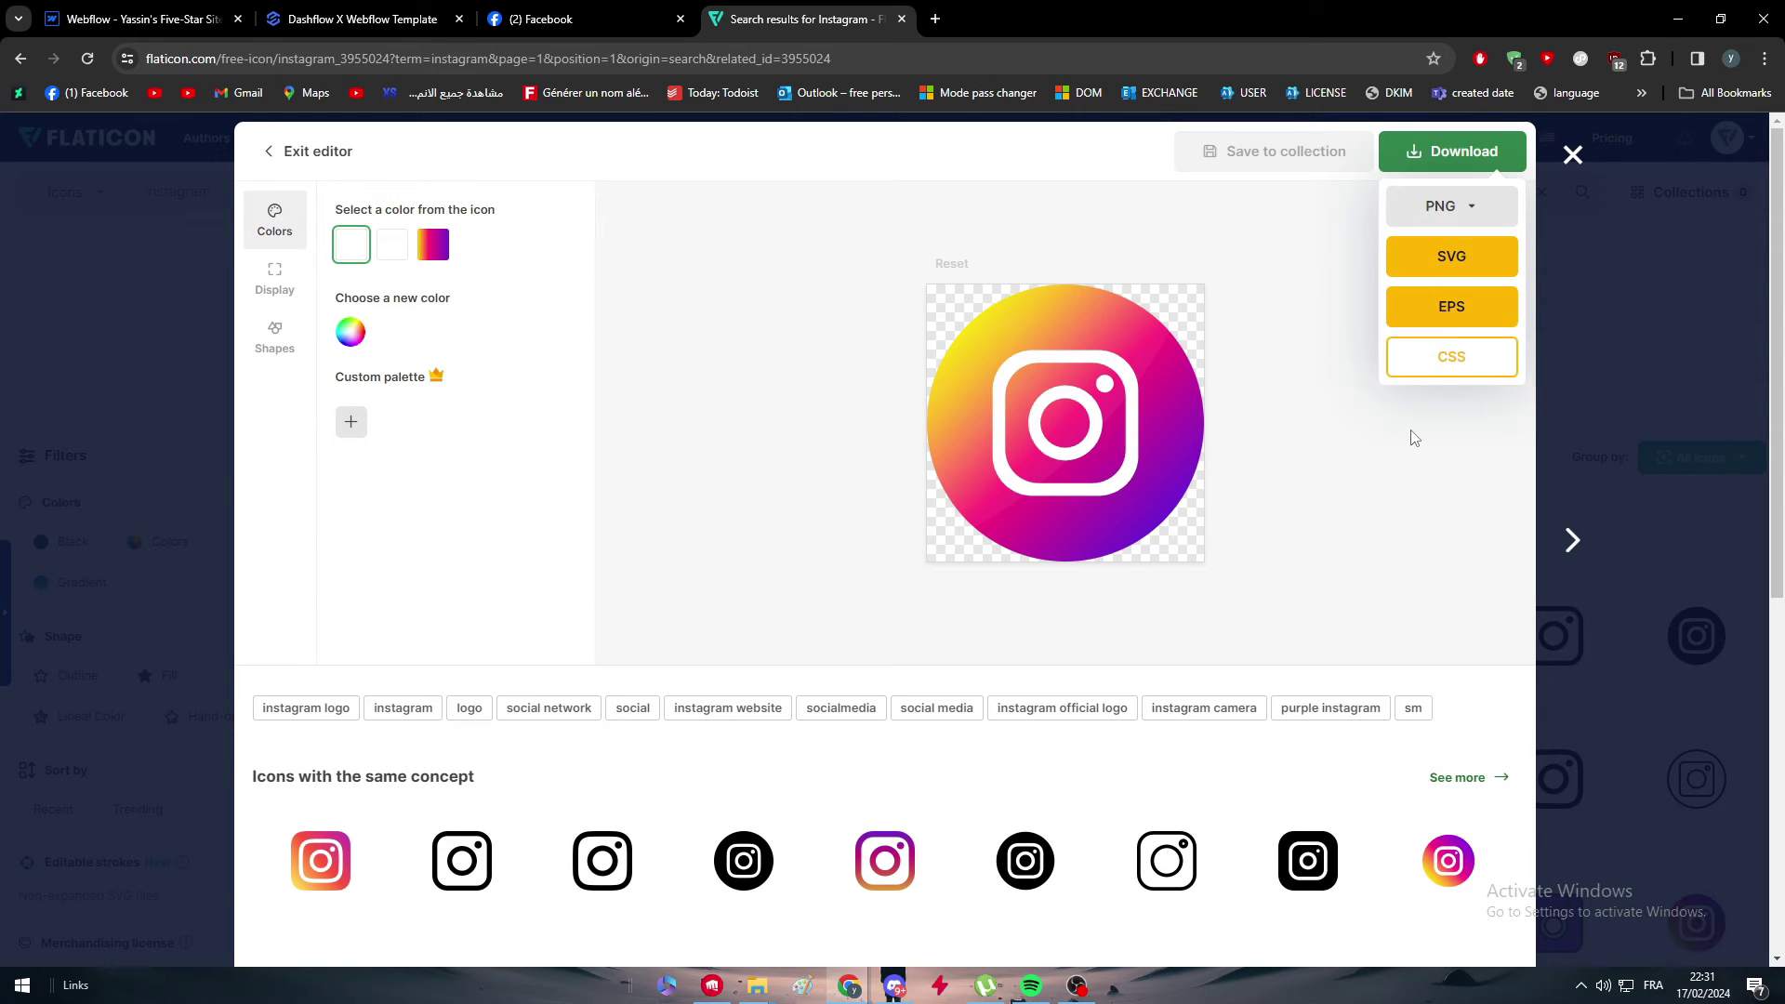
left_click(1482, 254)
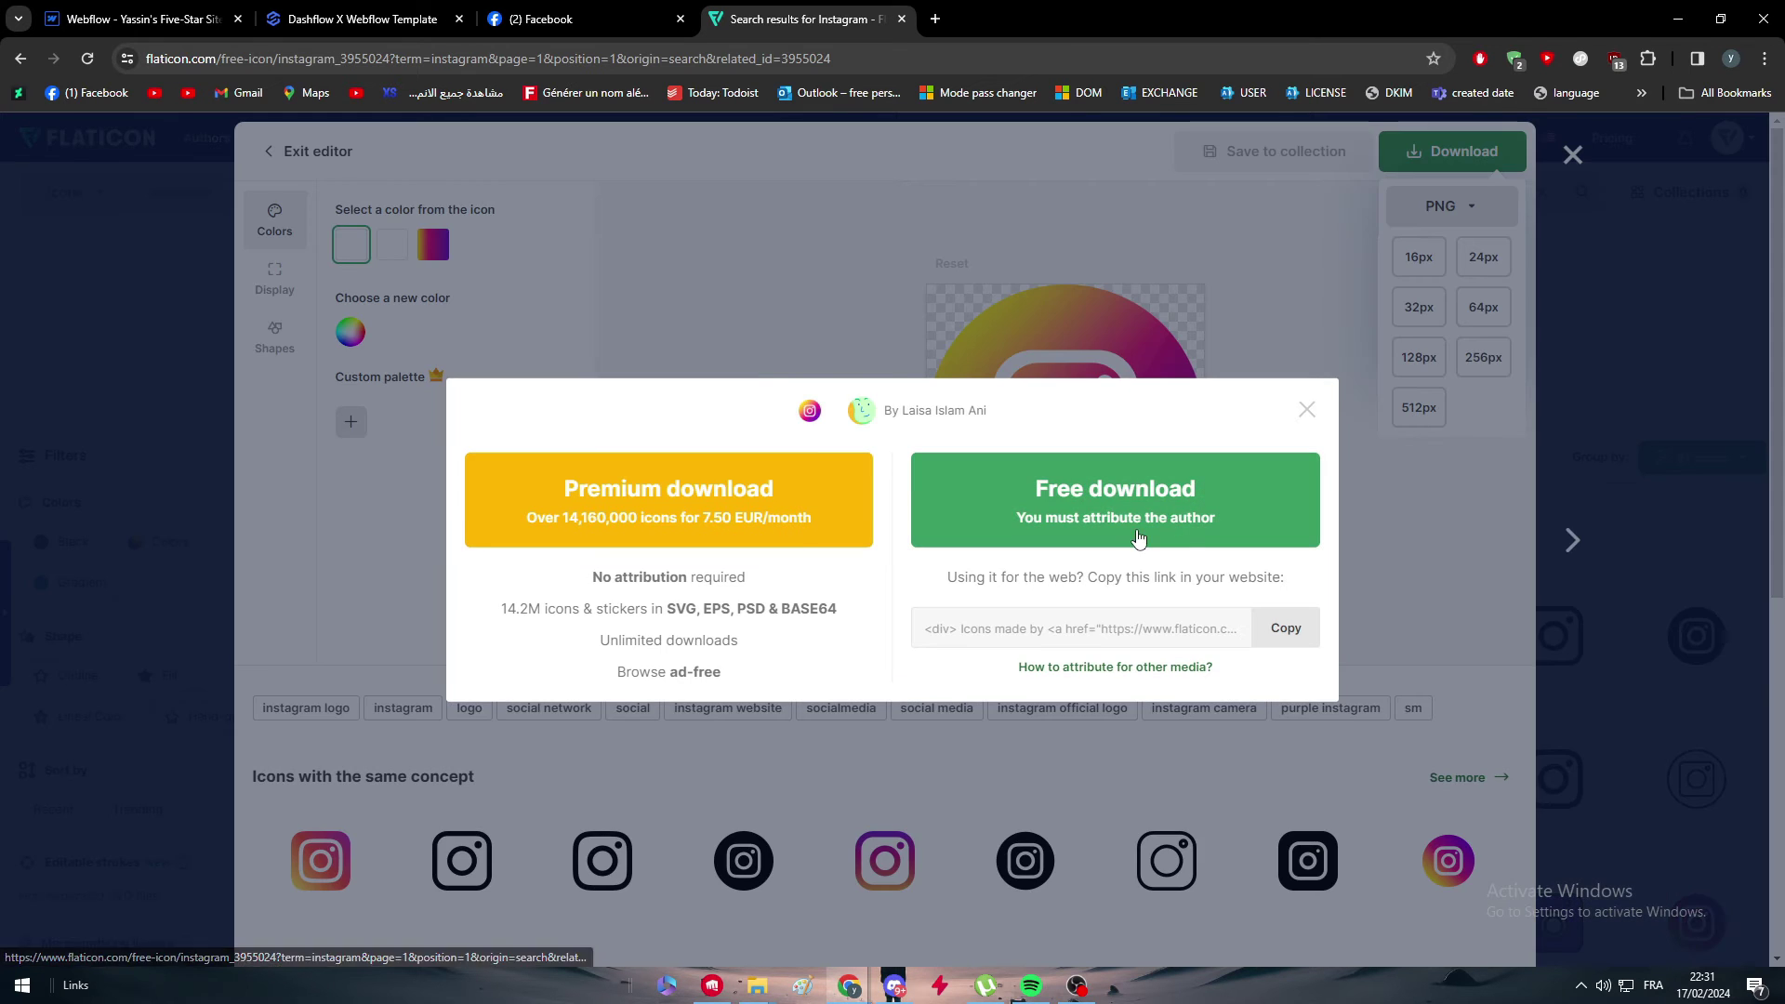
left_click(1136, 532)
Back in Webflow, add an Image element from the Media group
left_click(139, 19)
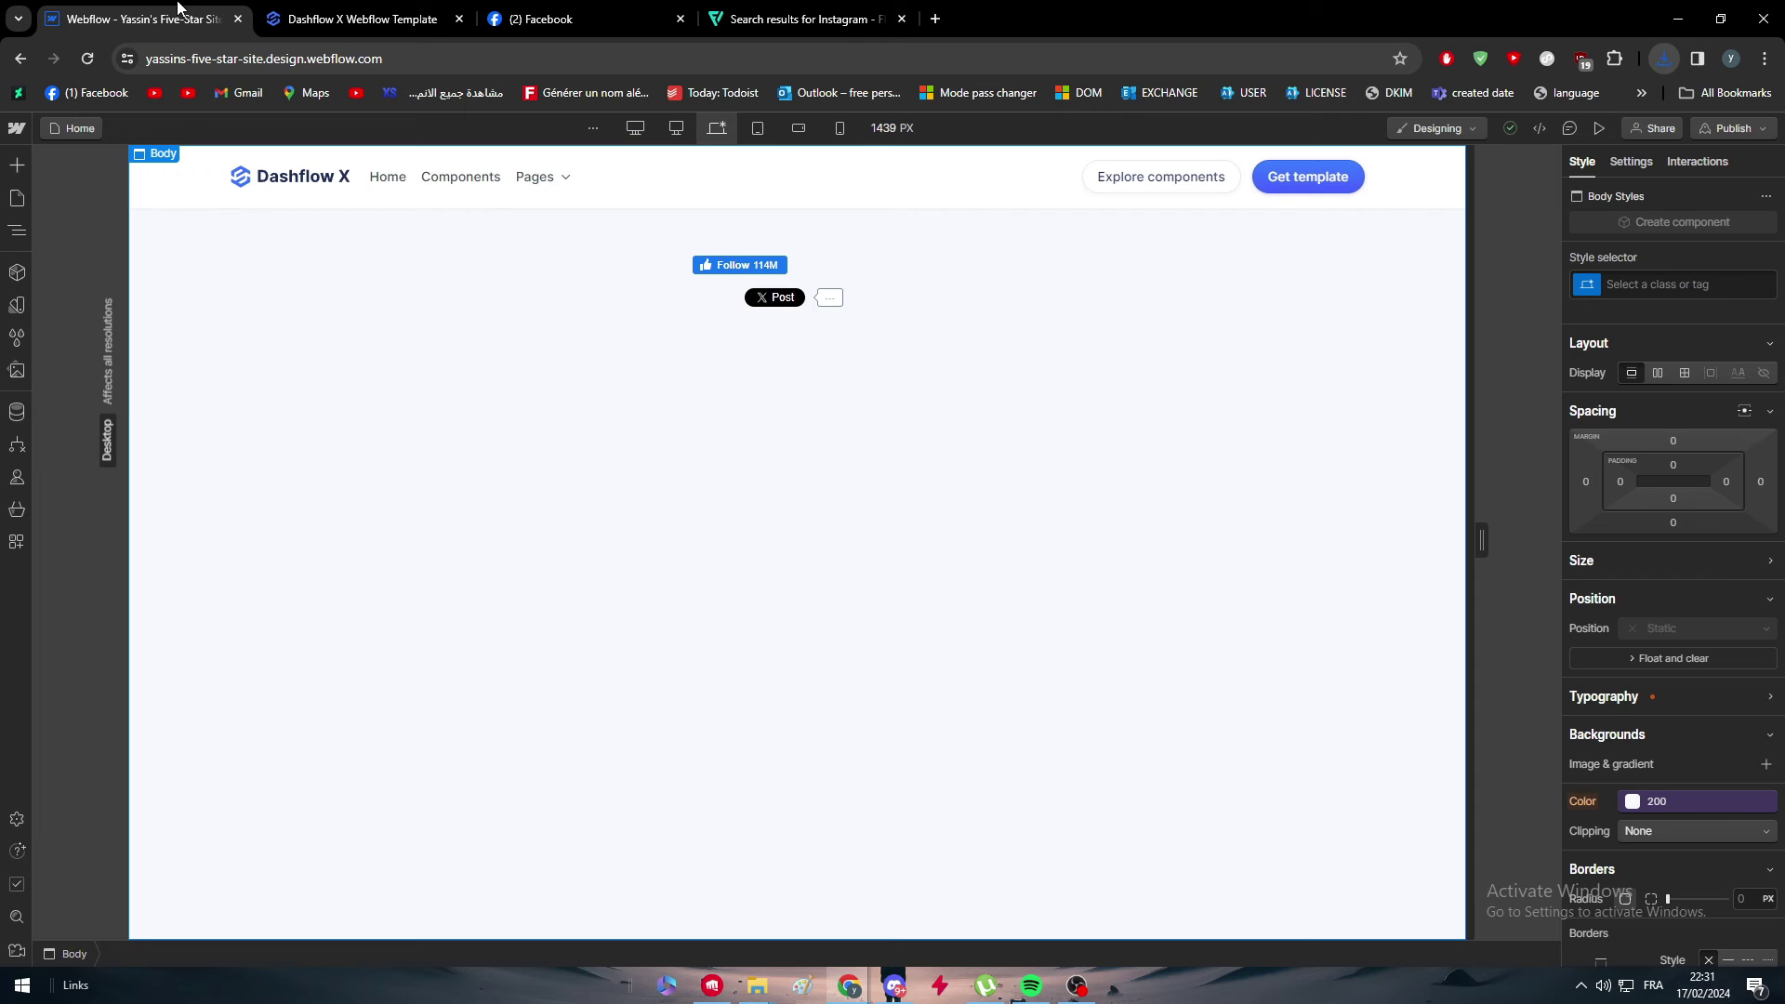
left_click(18, 168)
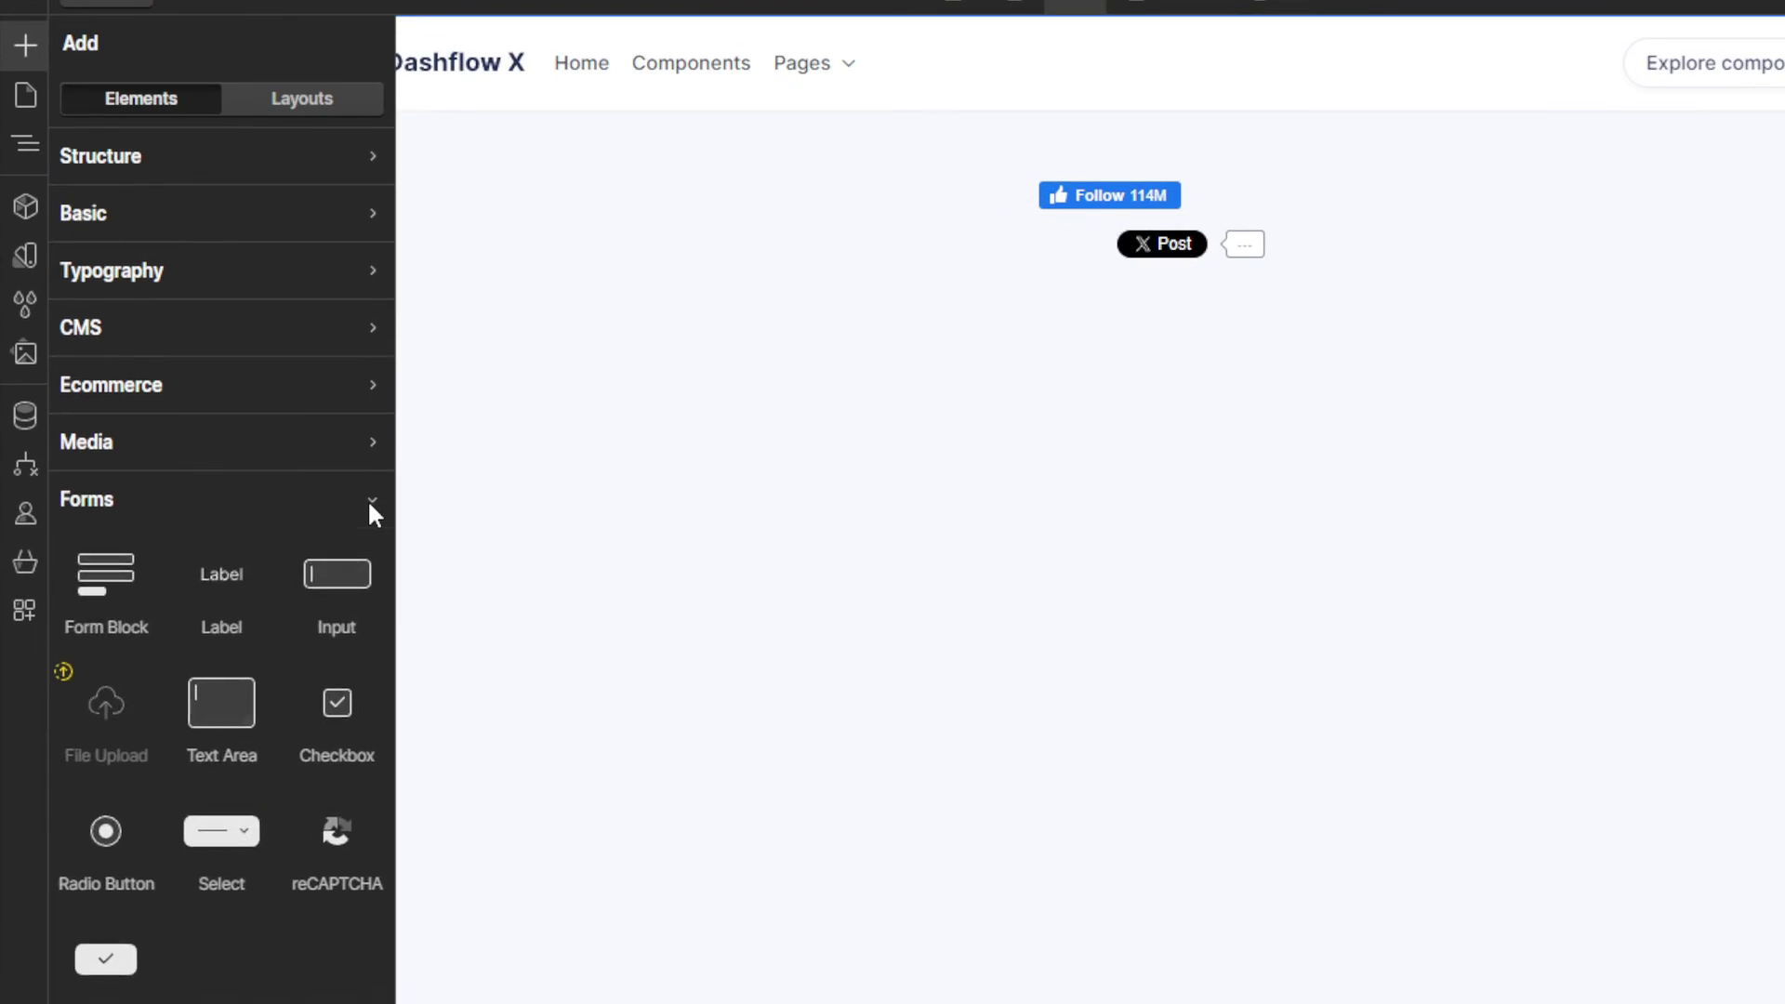
left_click(247, 469)
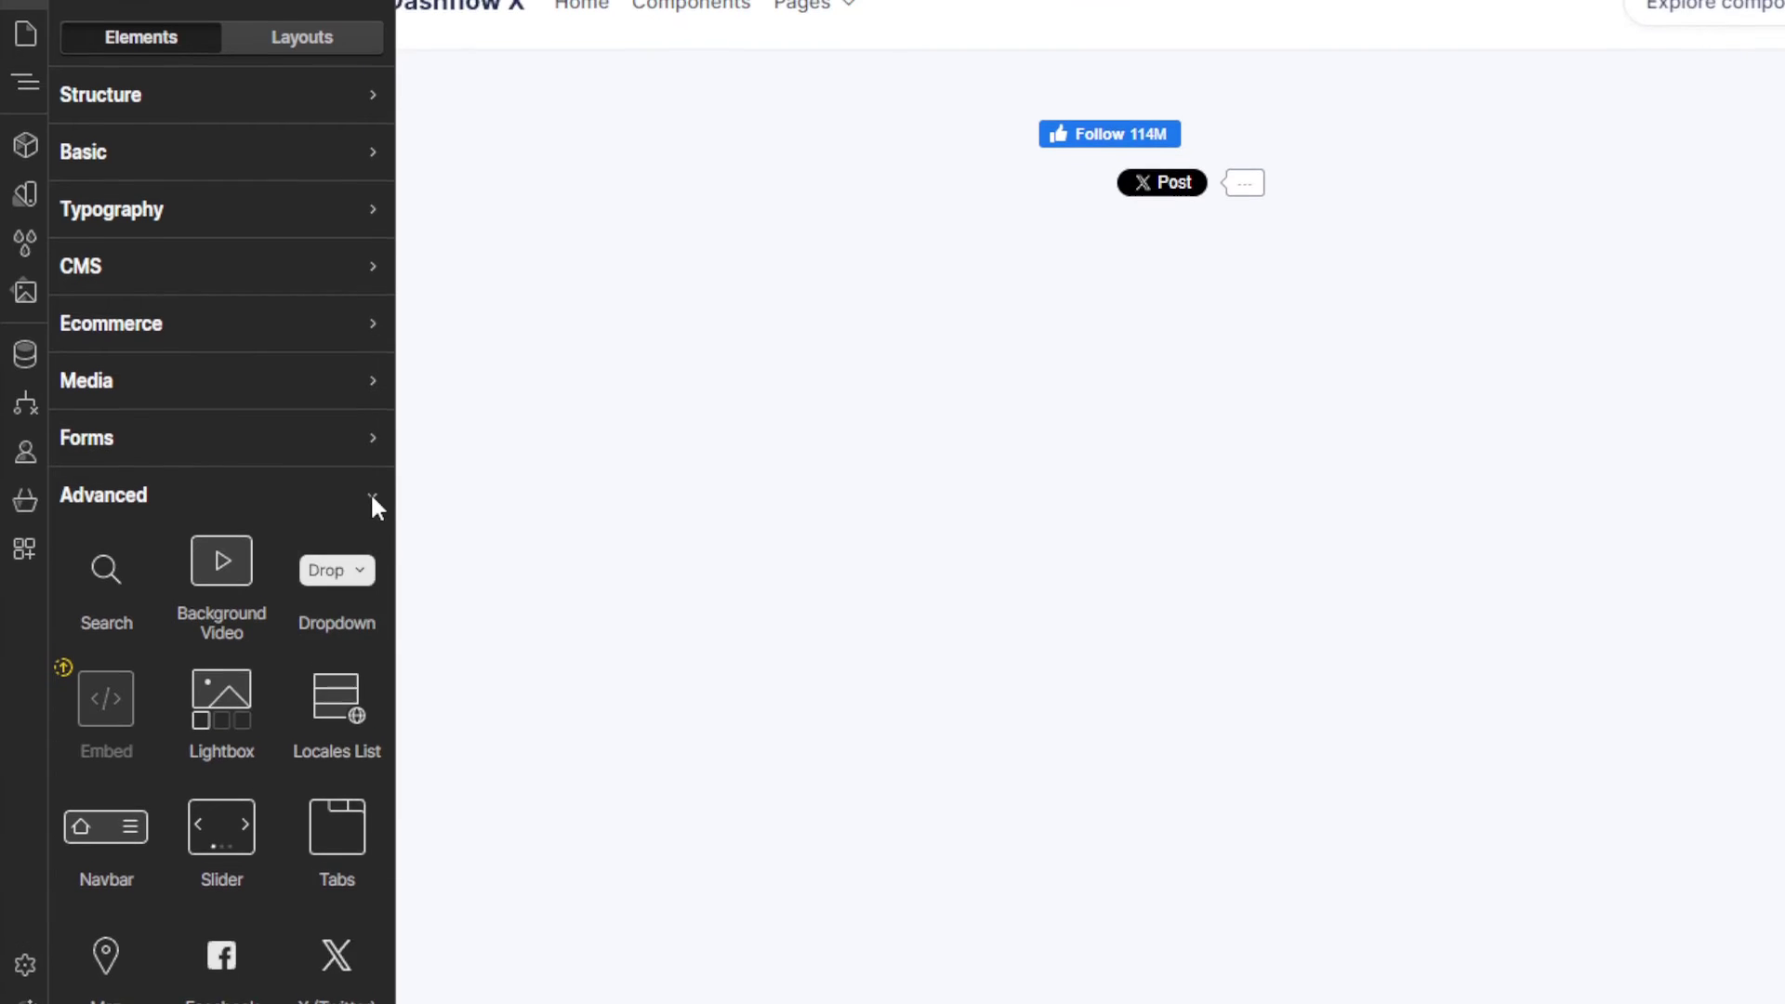
left_click(371, 563)
left_click(232, 445)
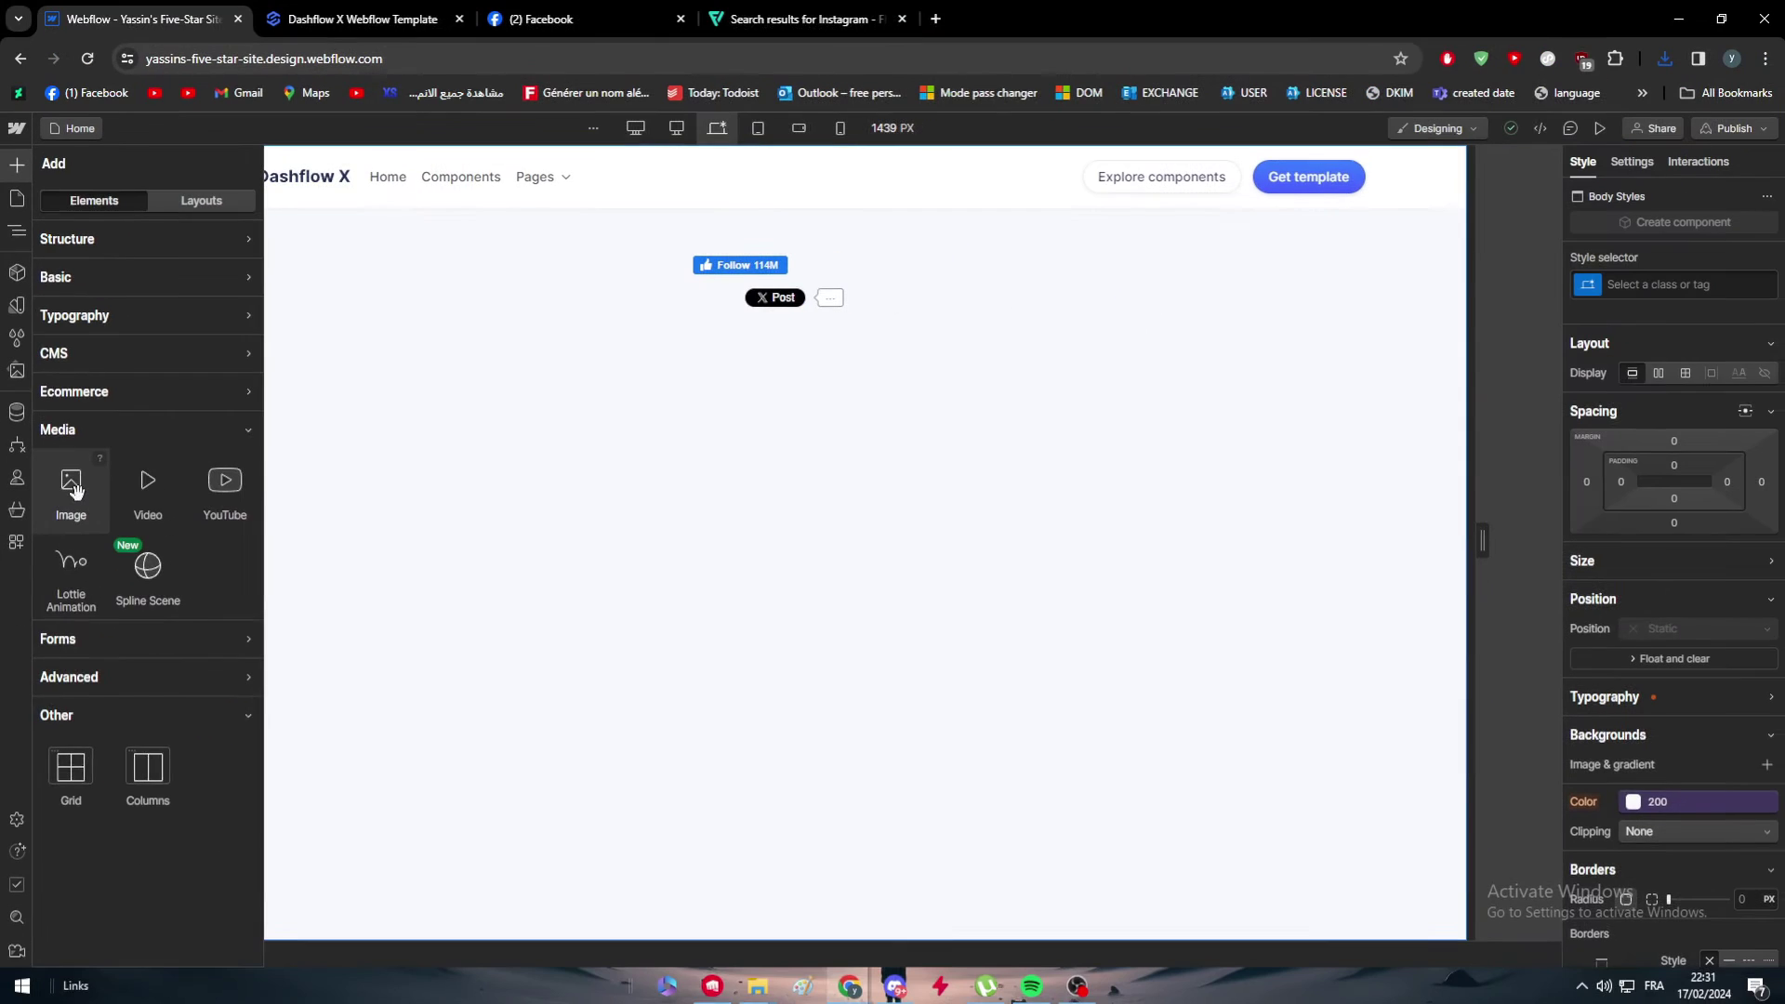
left_click(75, 490)
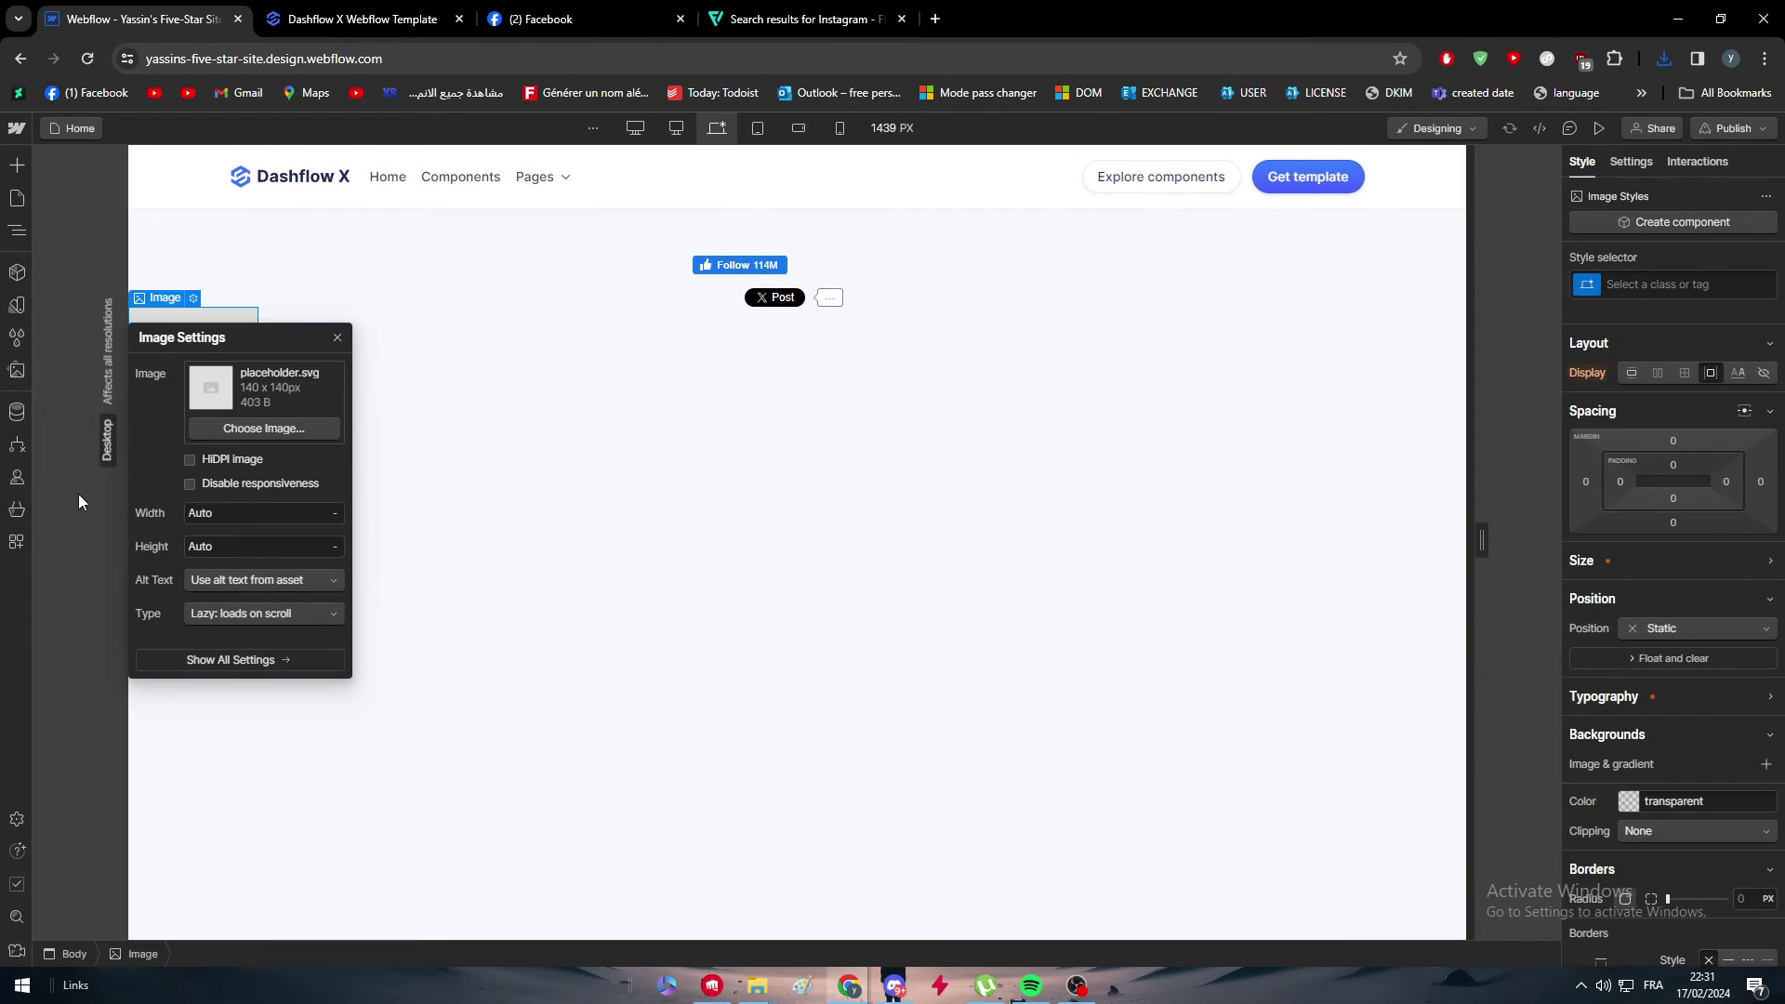
Upload the downloaded instagram.png as the image and resize the icon to 177 × 177
left_click(216, 422)
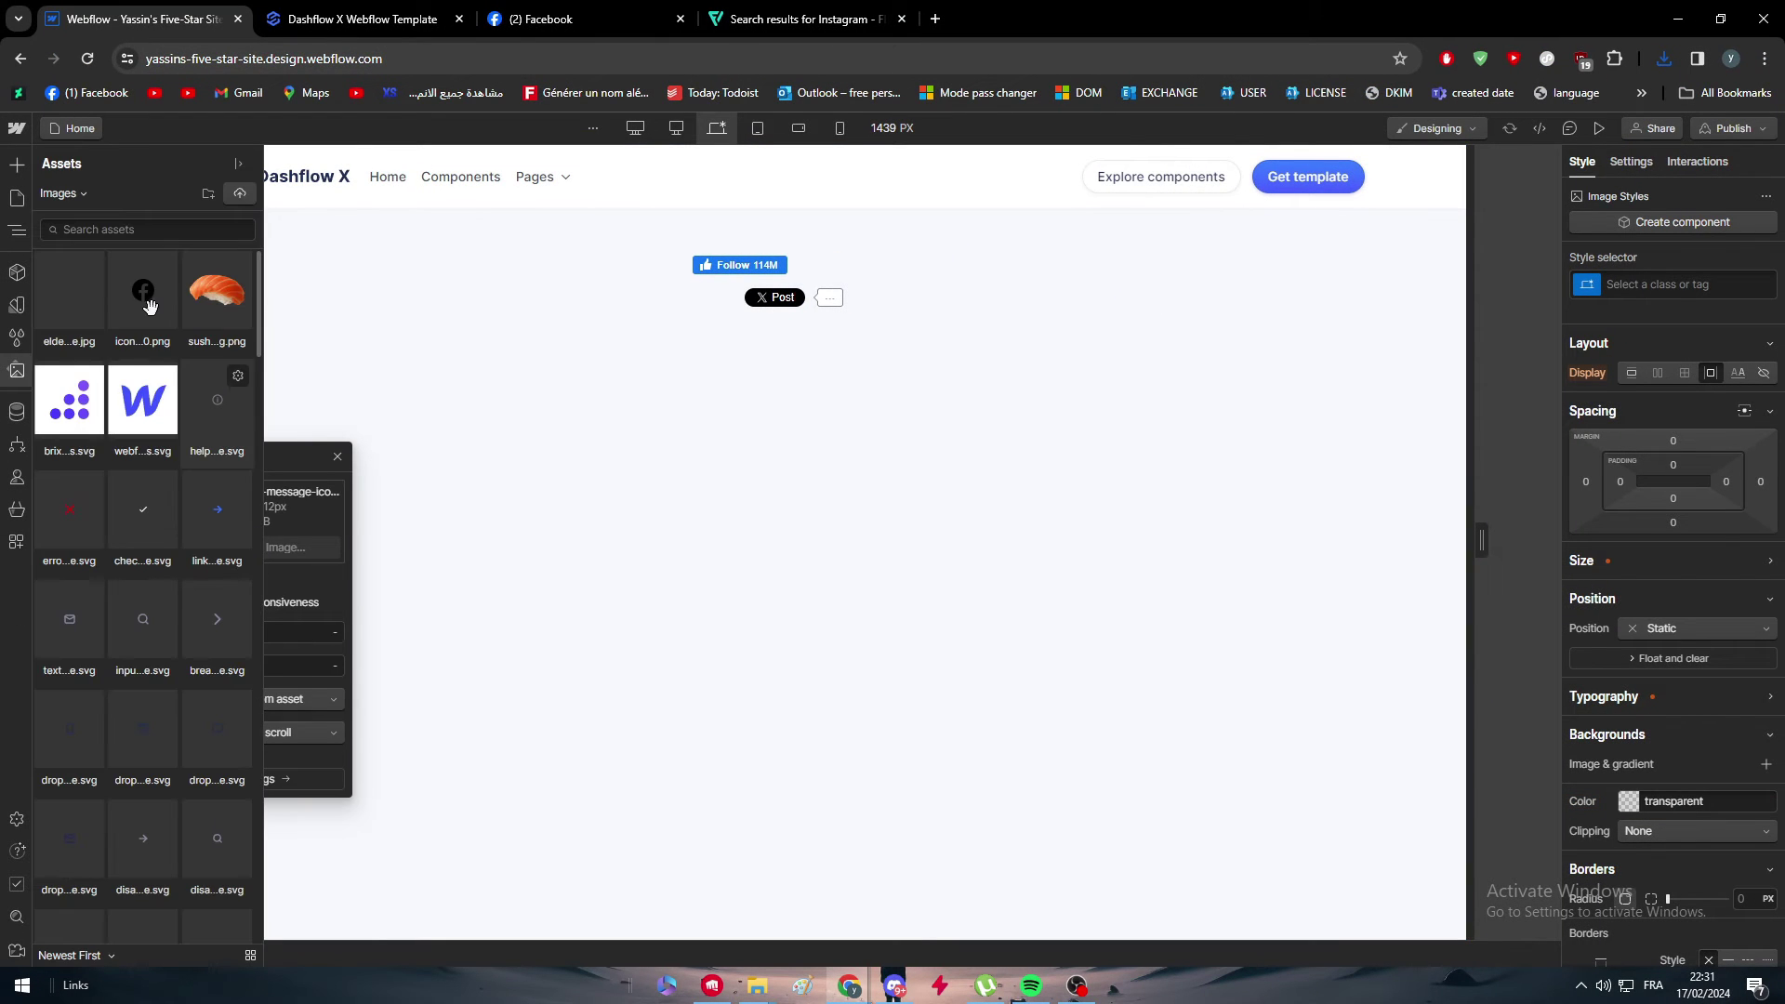
left_click(240, 193)
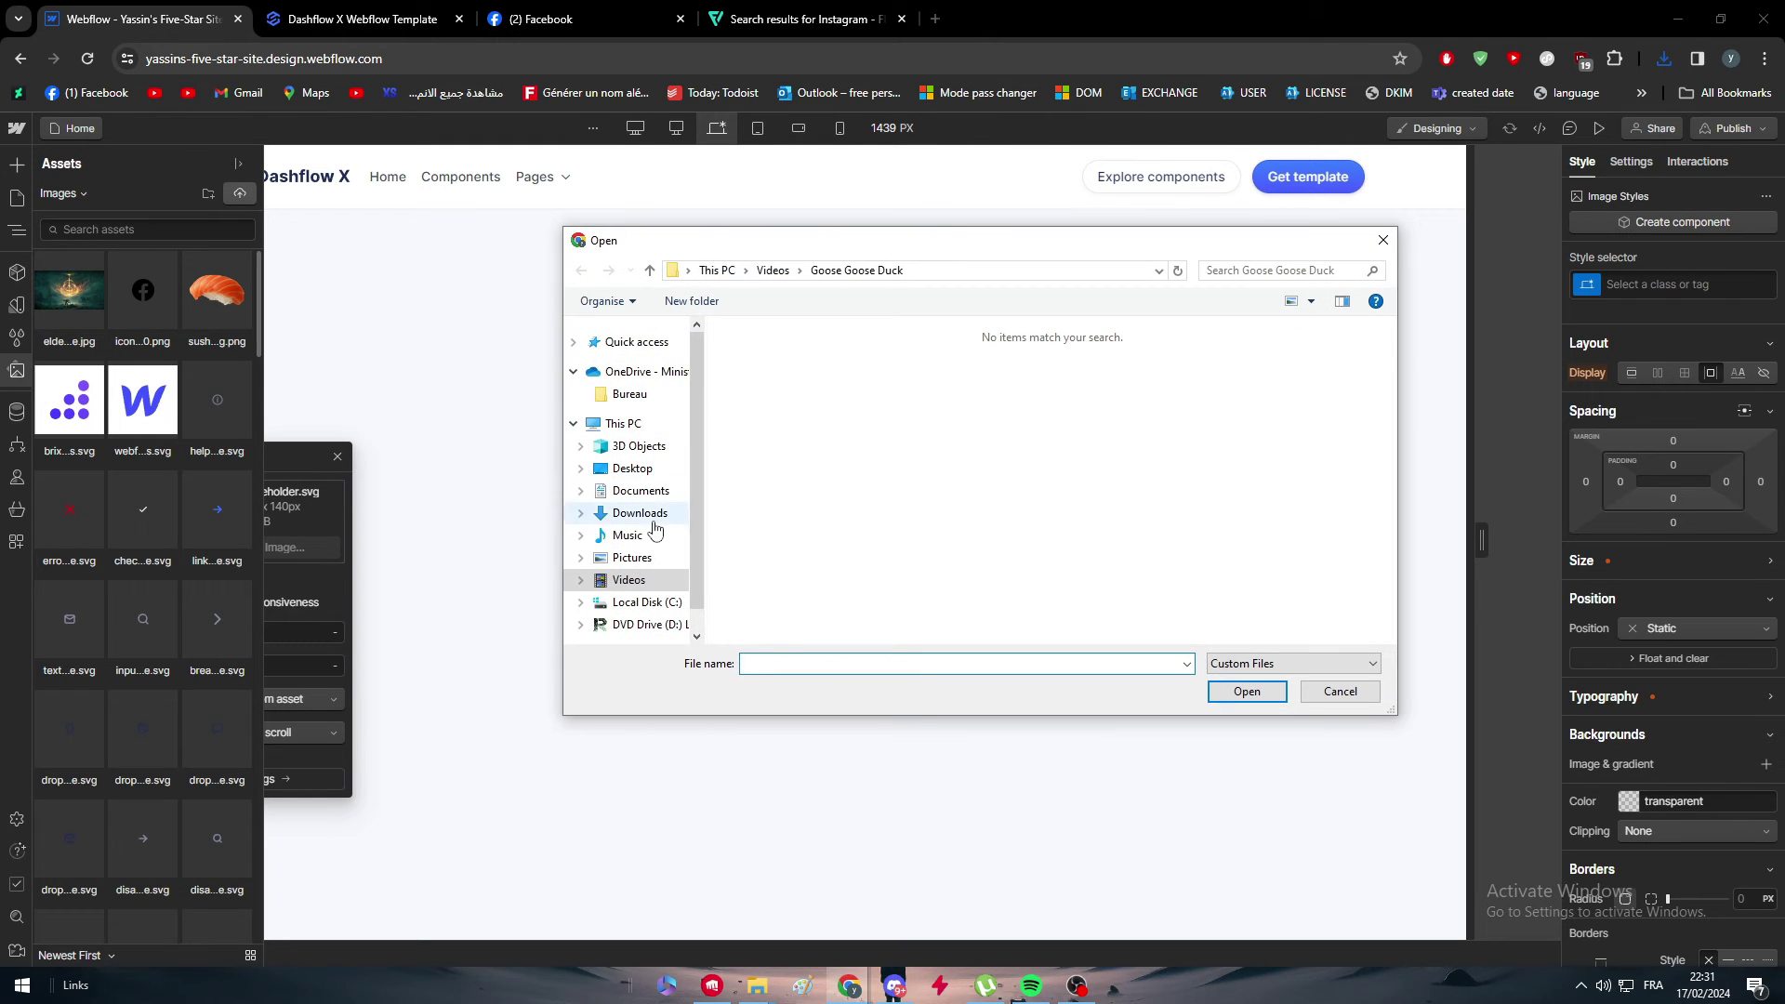
left_click(620, 515)
double_click(782, 382)
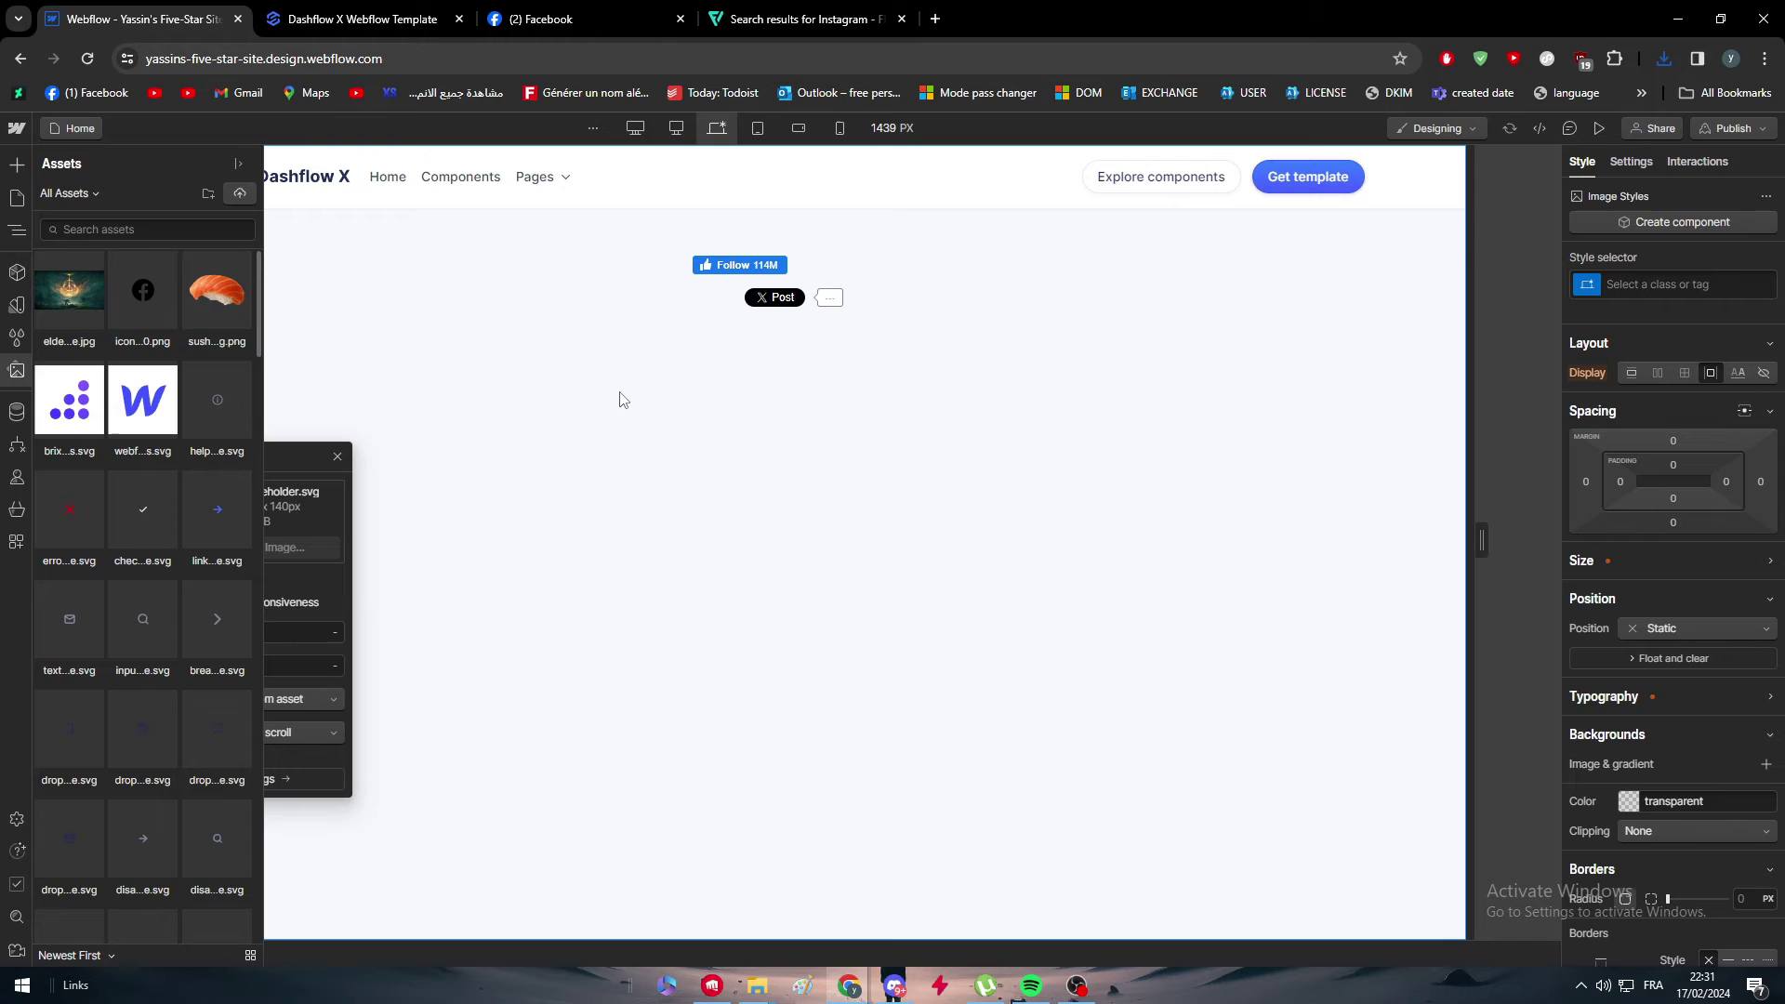
left_click(75, 312)
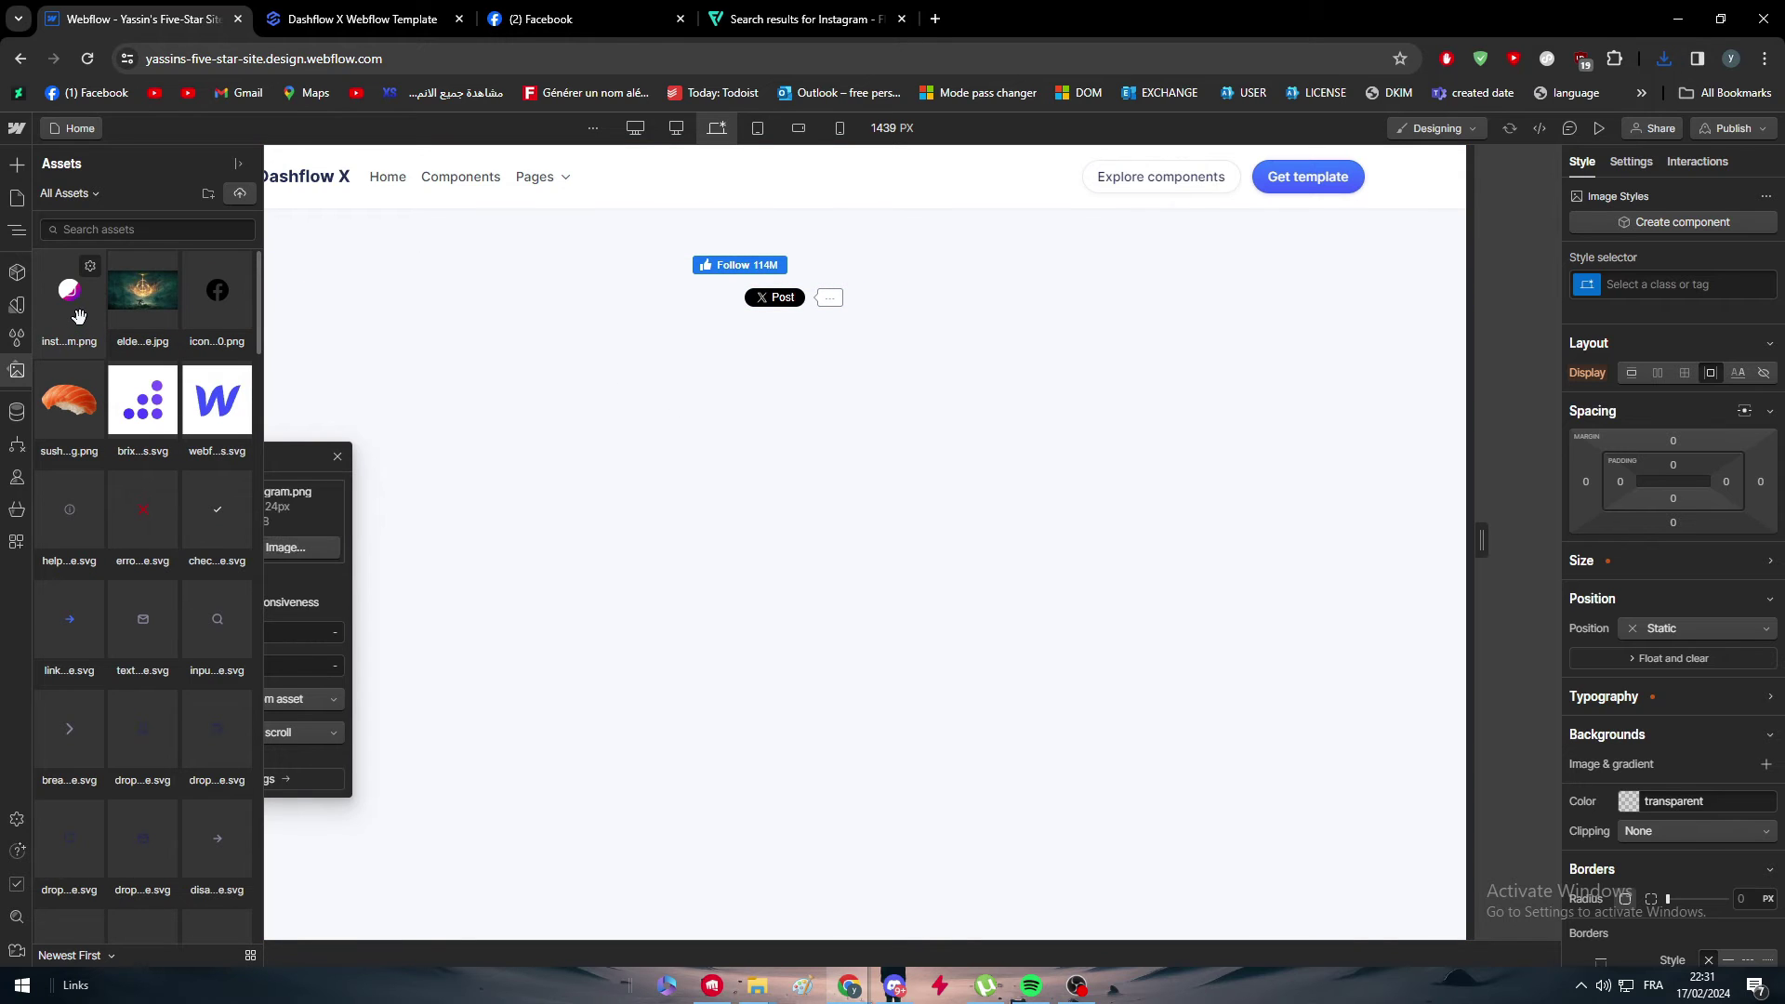
left_click_drag(149, 328, 332, 654)
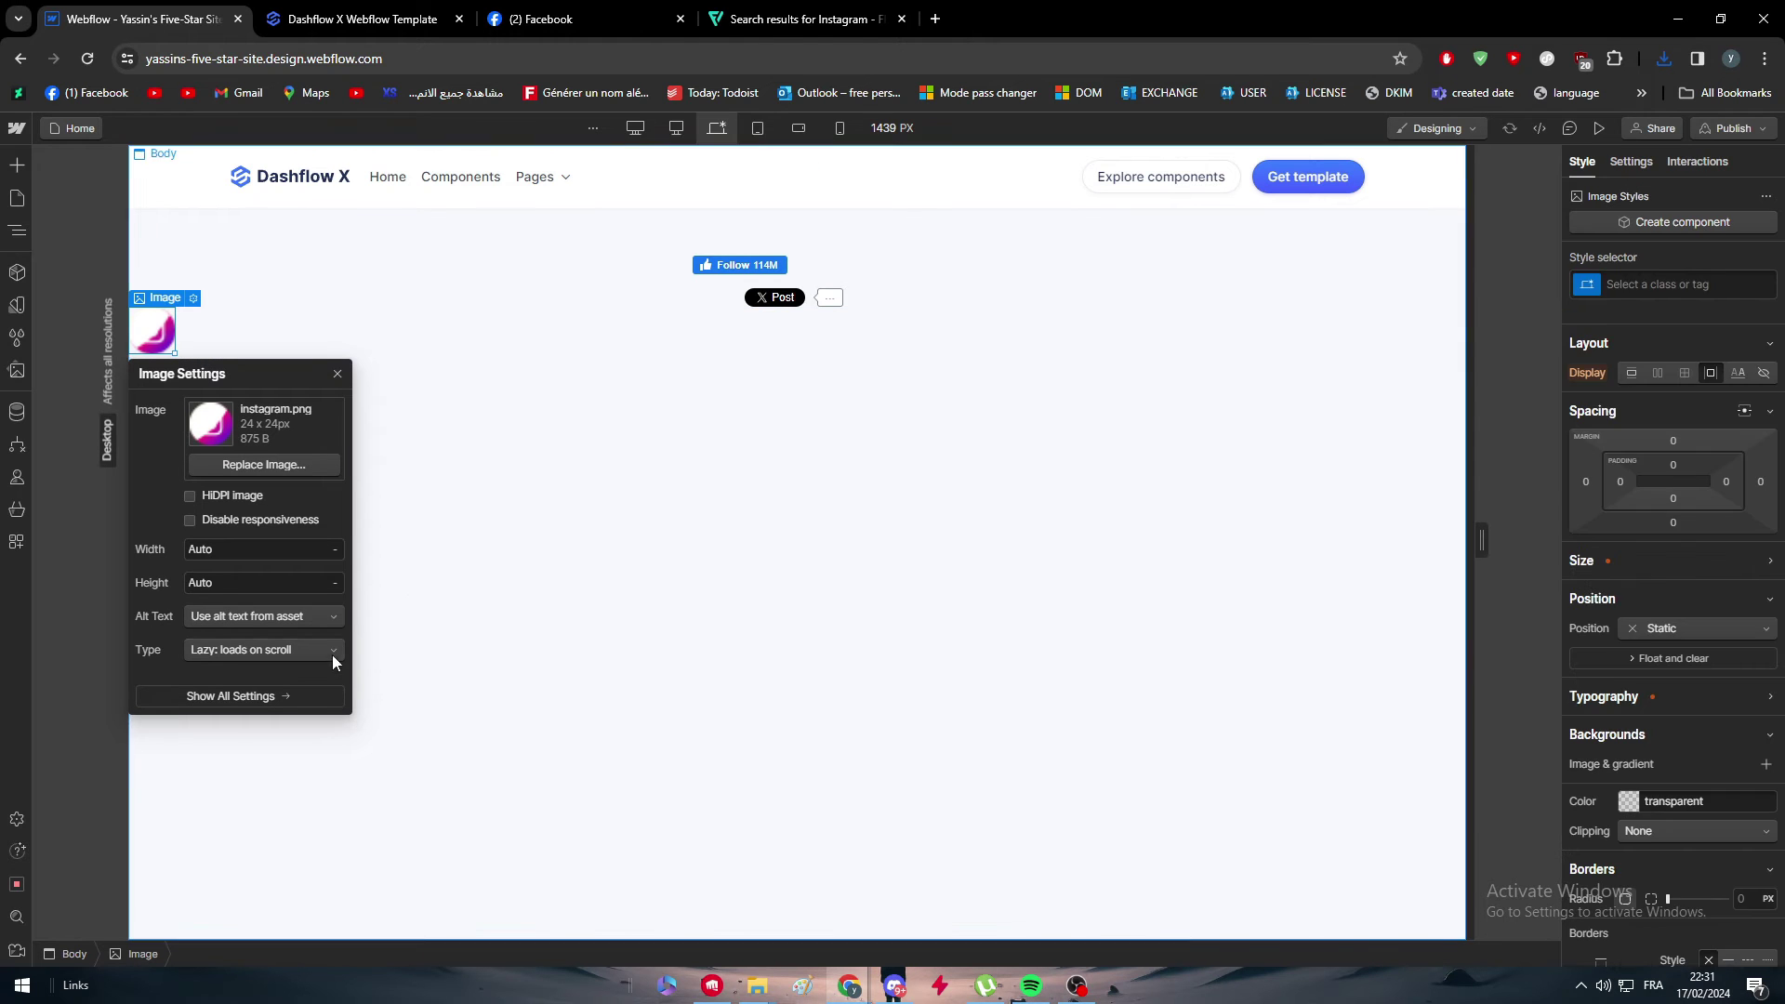
Set the Instagram image to 51 px wide with a Custom description alt text
left_click(269, 697)
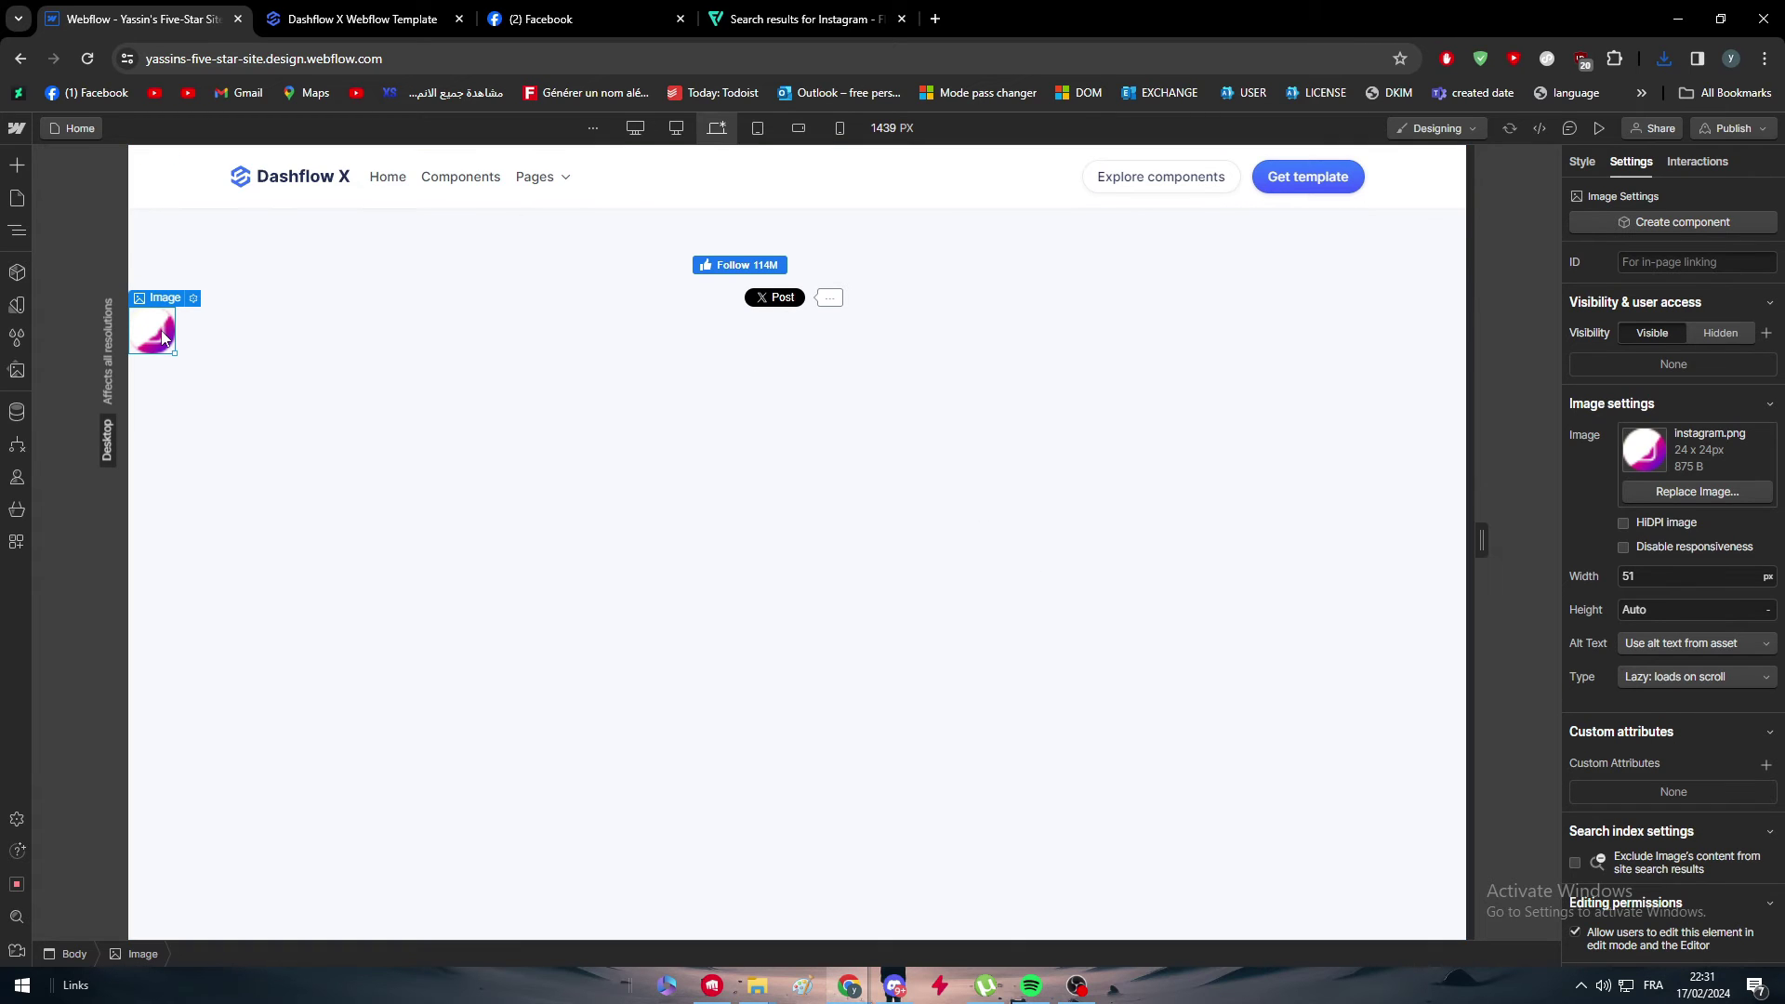
left_click_drag(169, 337, 232, 319)
left_click(193, 299)
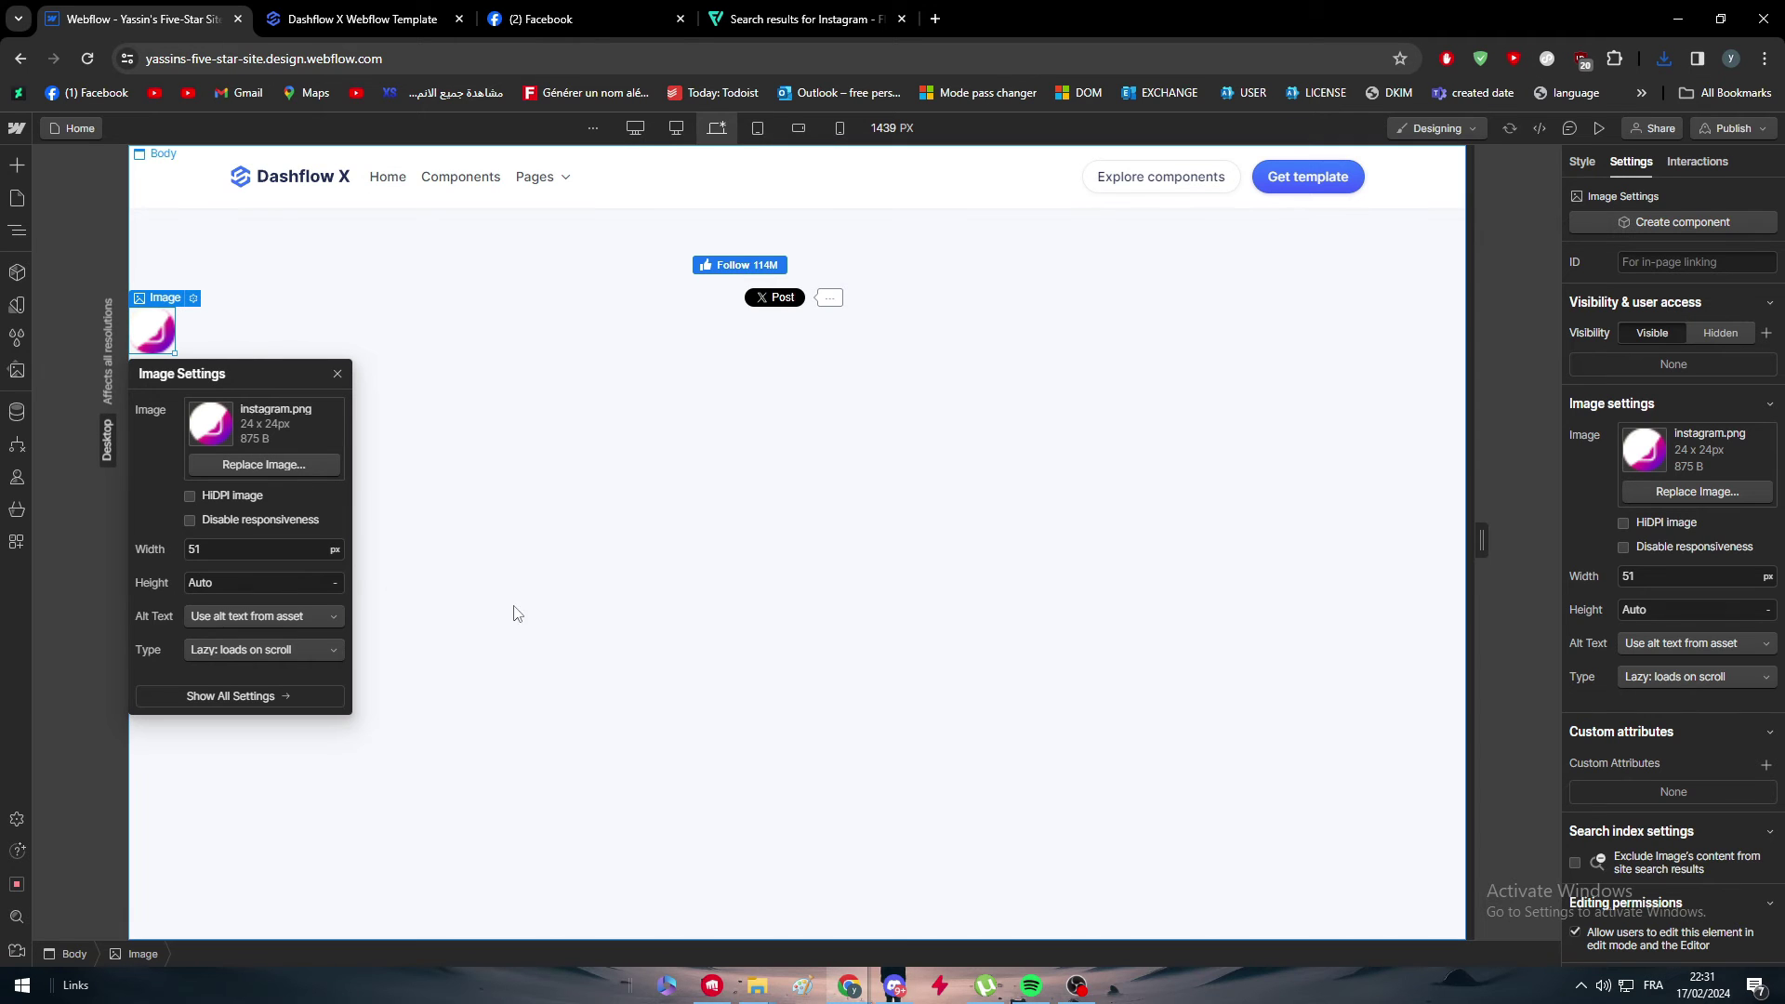
left_click(230, 649)
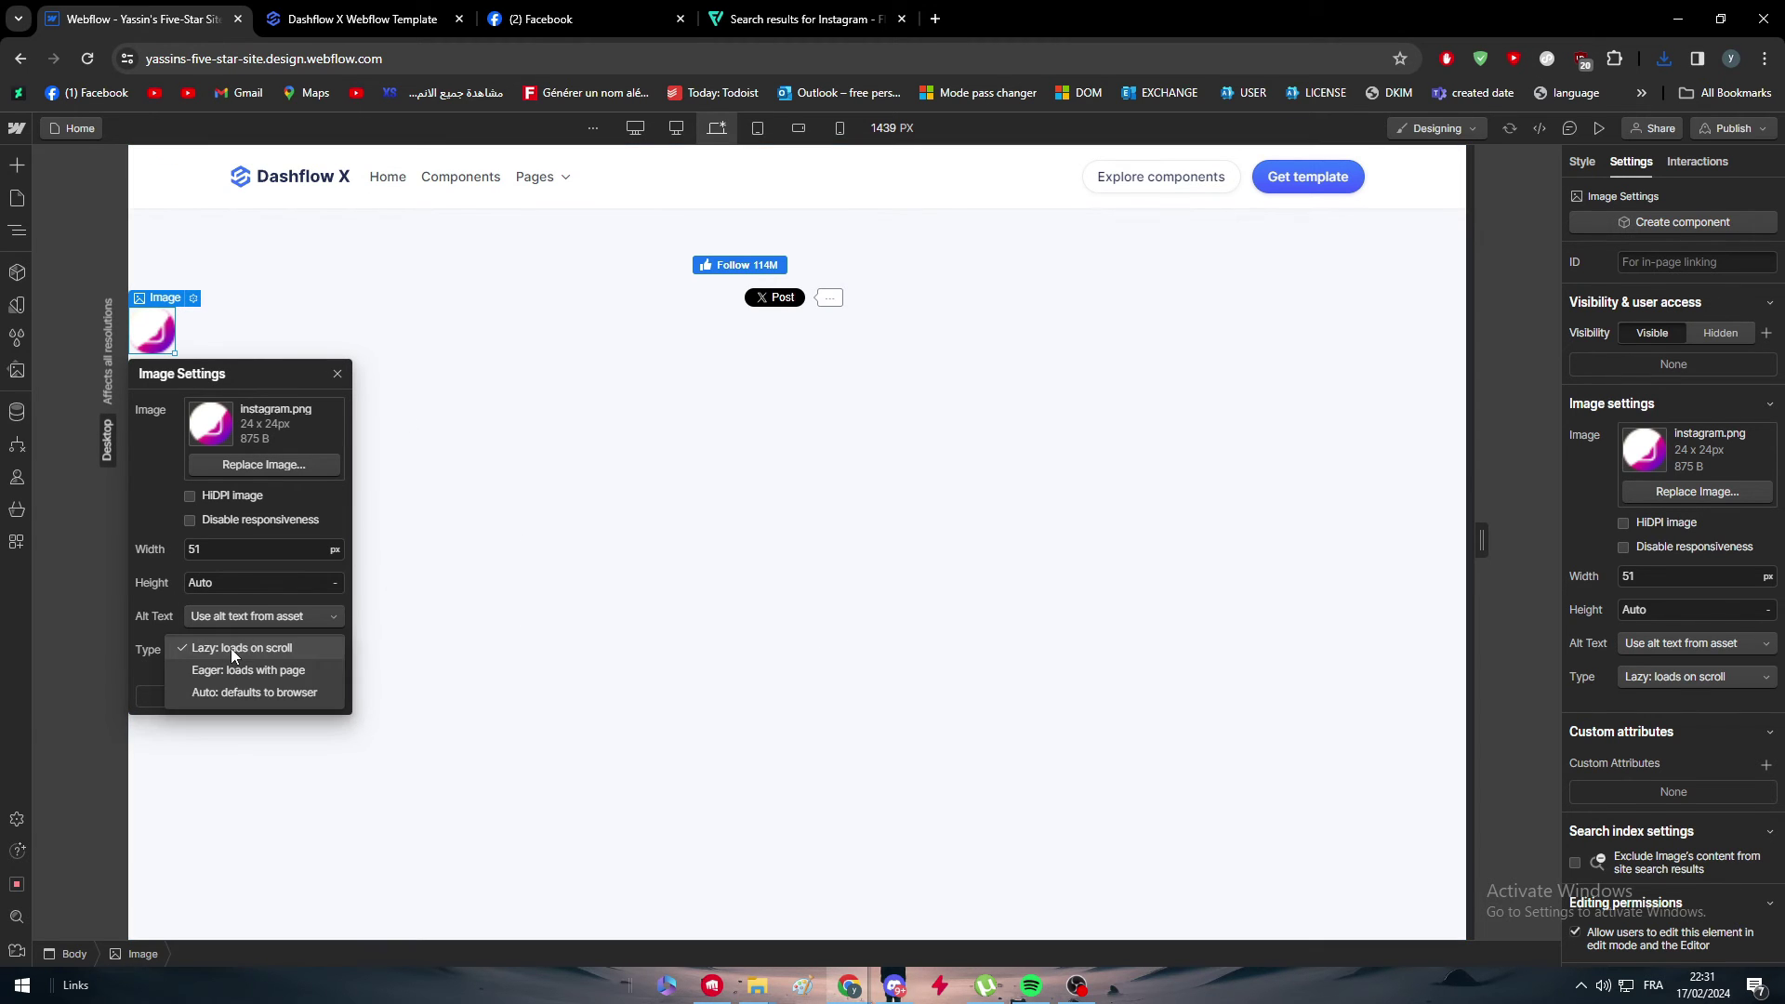
left_click(241, 654)
left_click(226, 617)
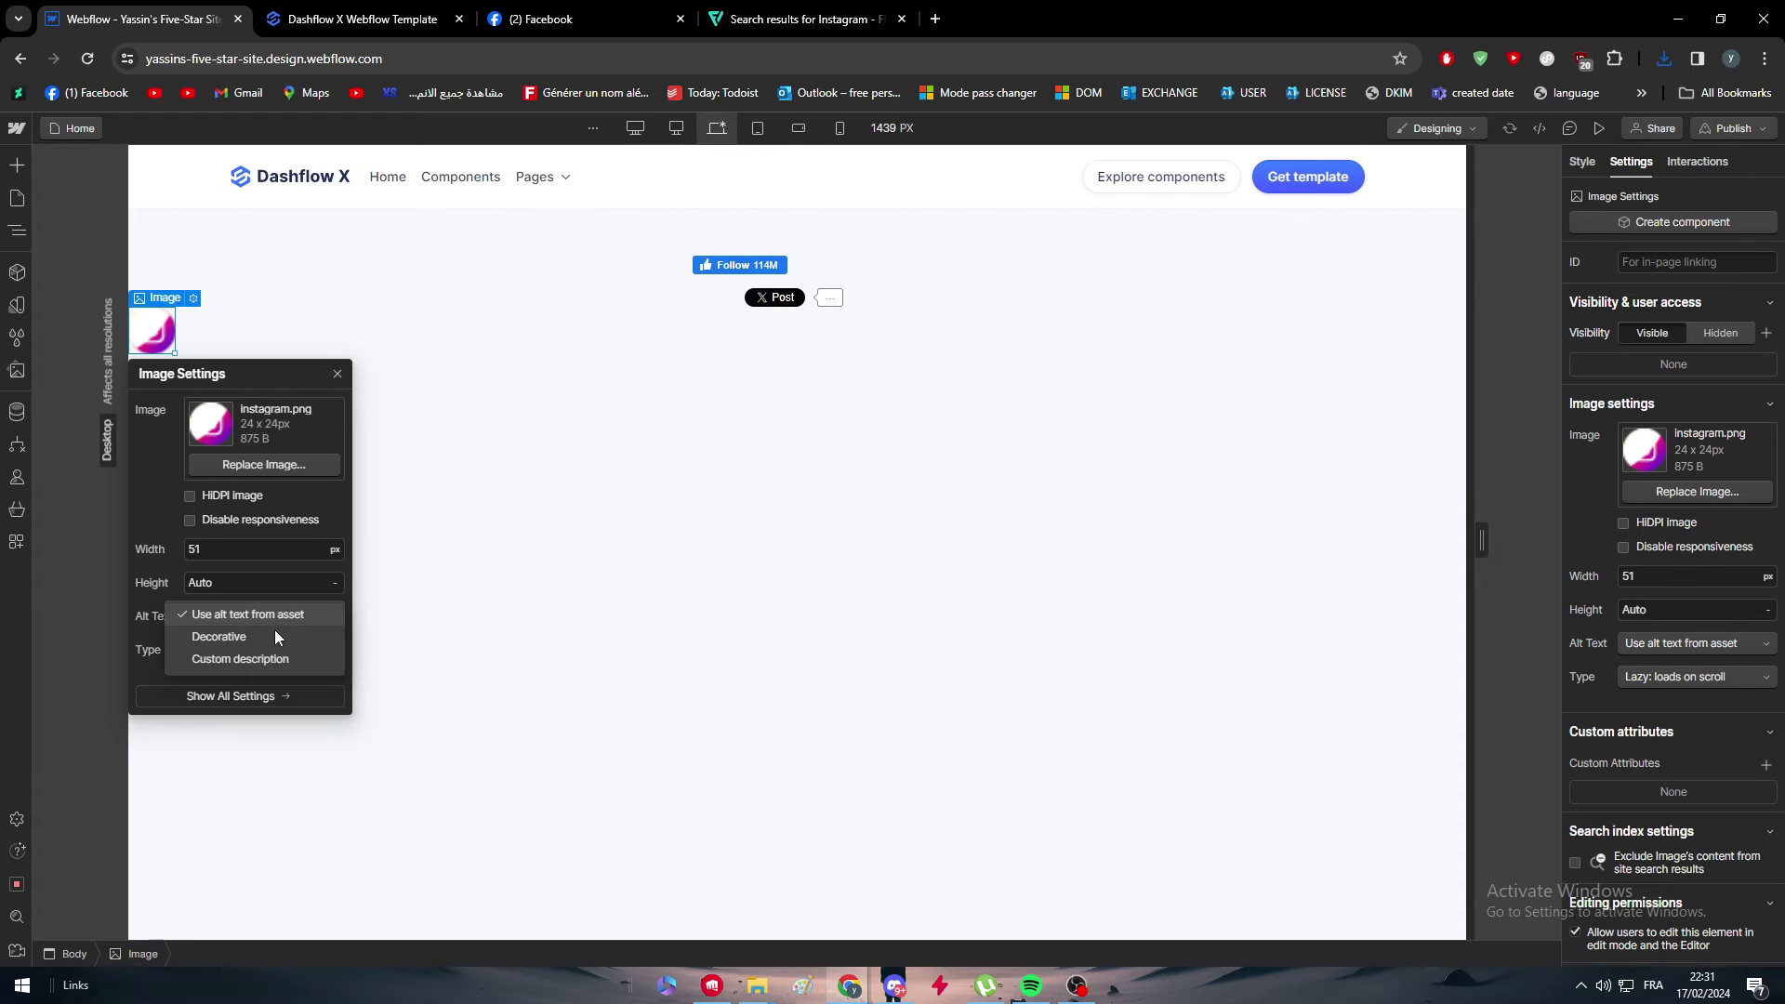
left_click(277, 655)
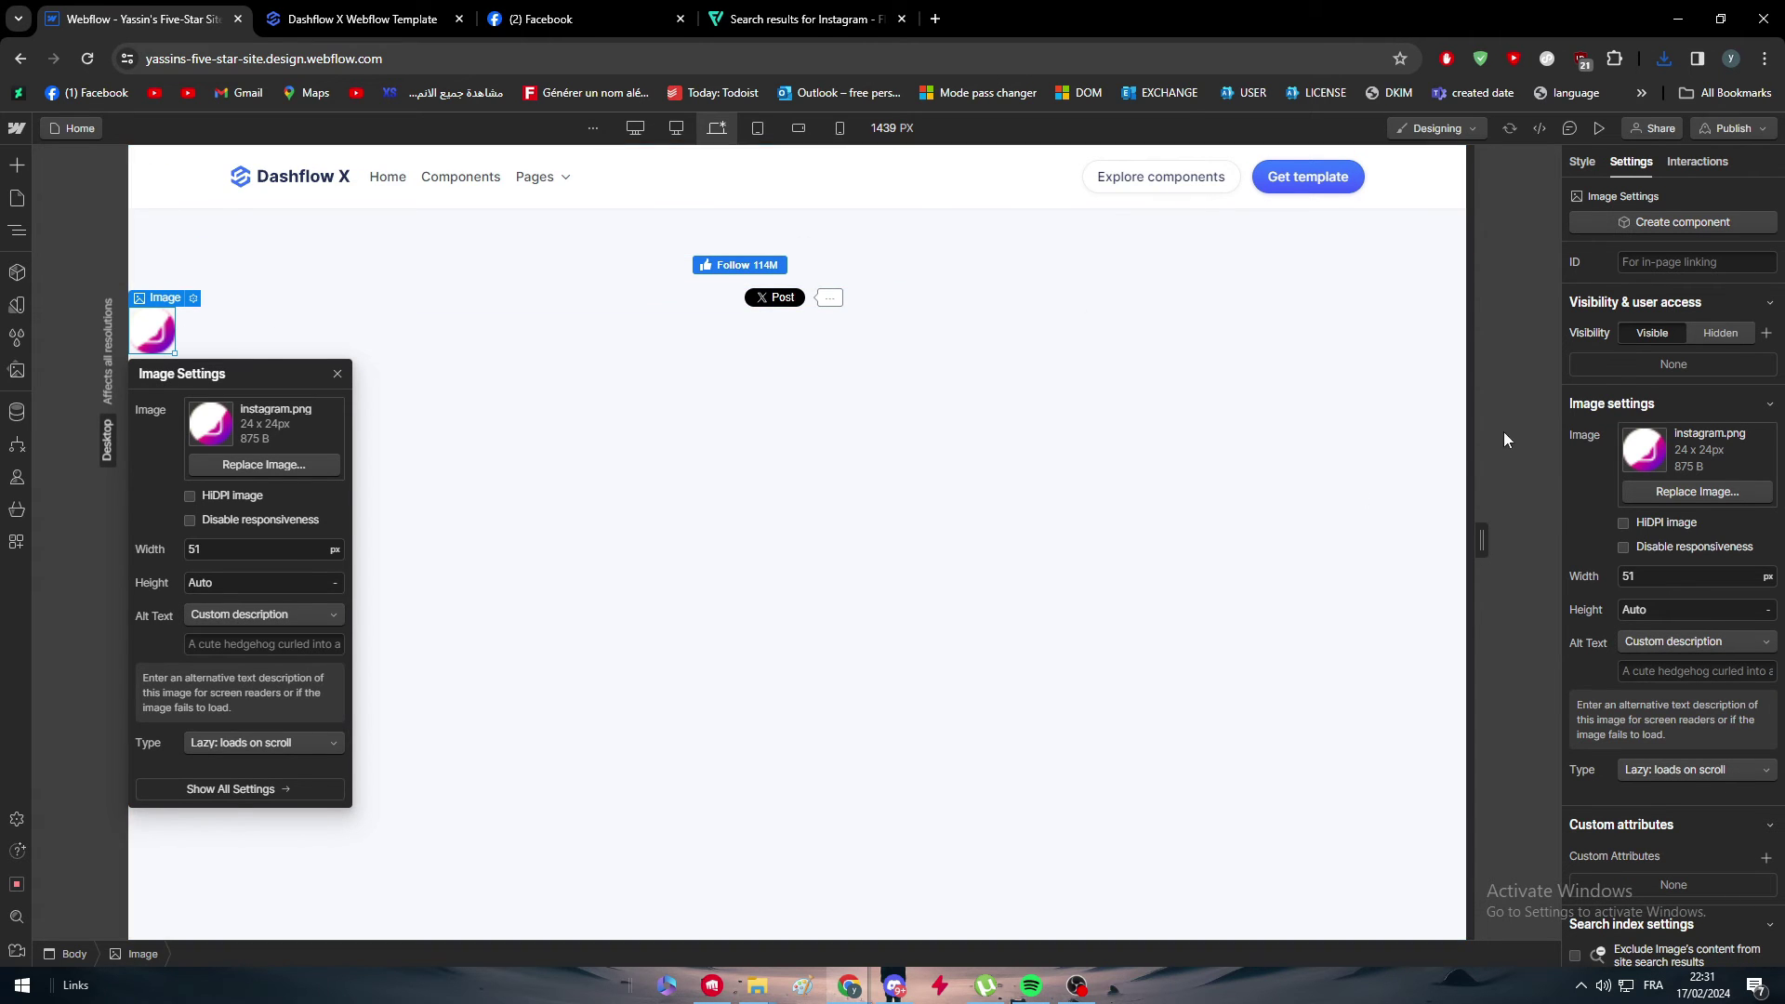
left_click(769, 21)
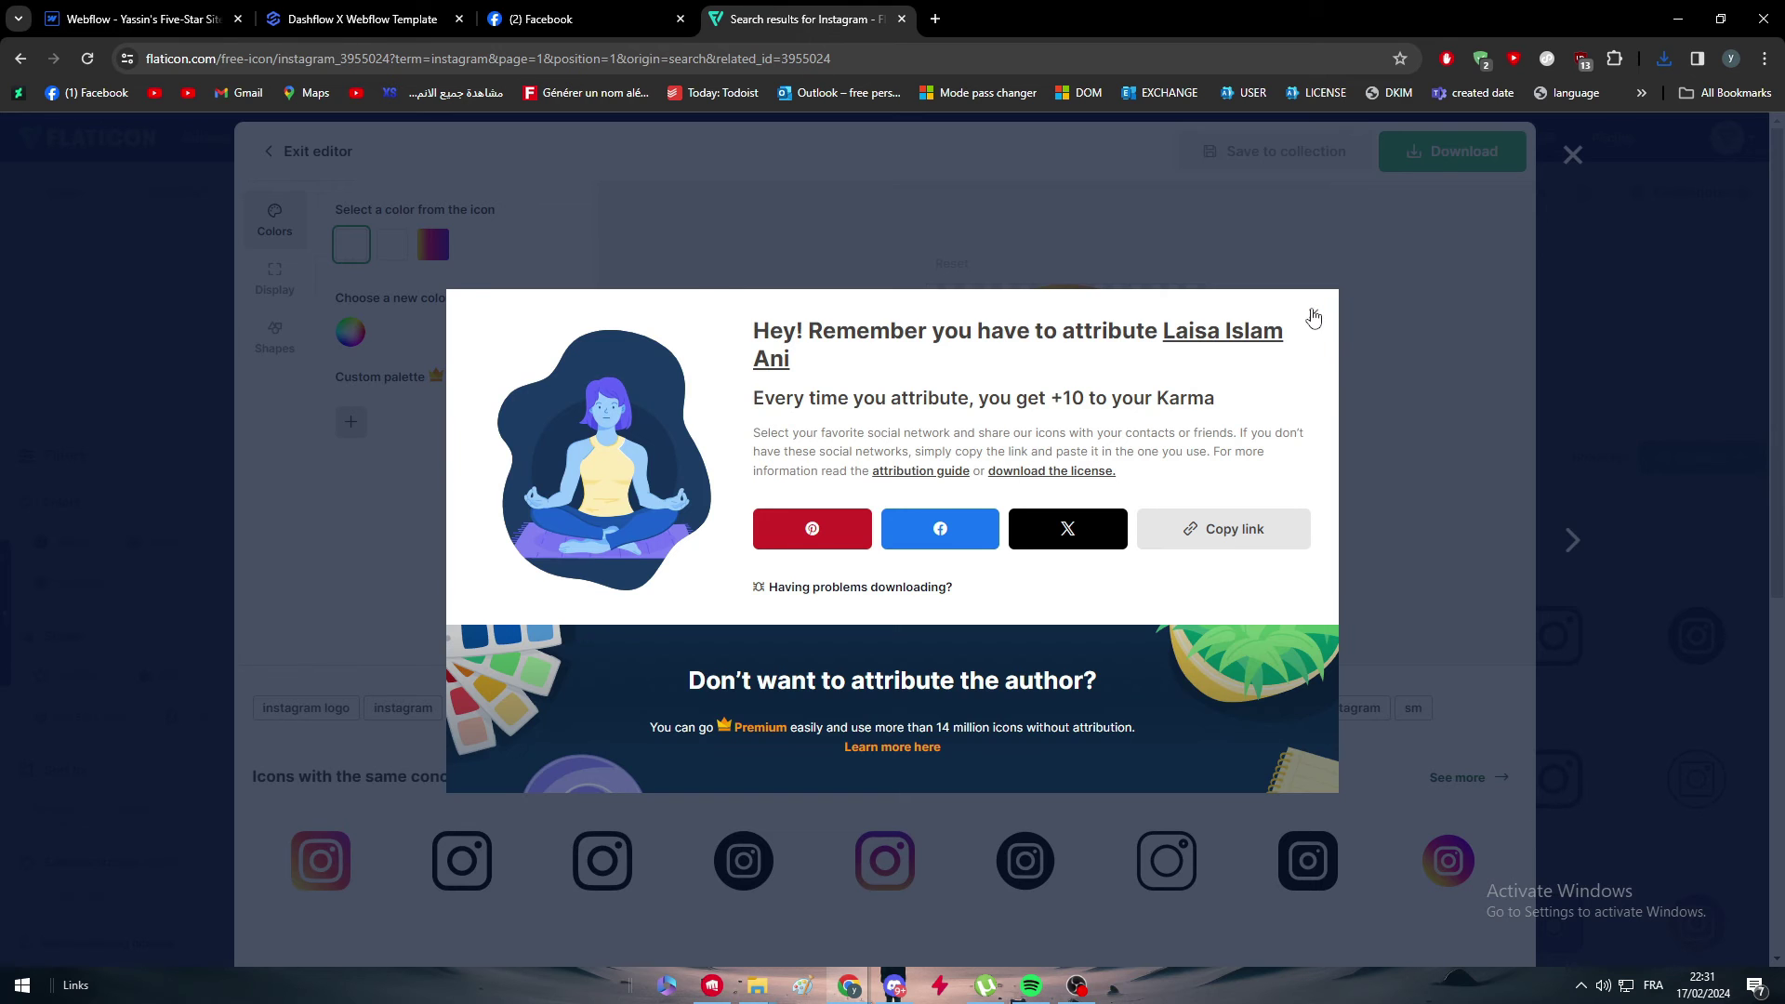
Dismiss Flaticon's attribution notice and close the icon editor, deselecting the image in Webflow meanwhile
left_click(1314, 318)
left_click(1572, 153)
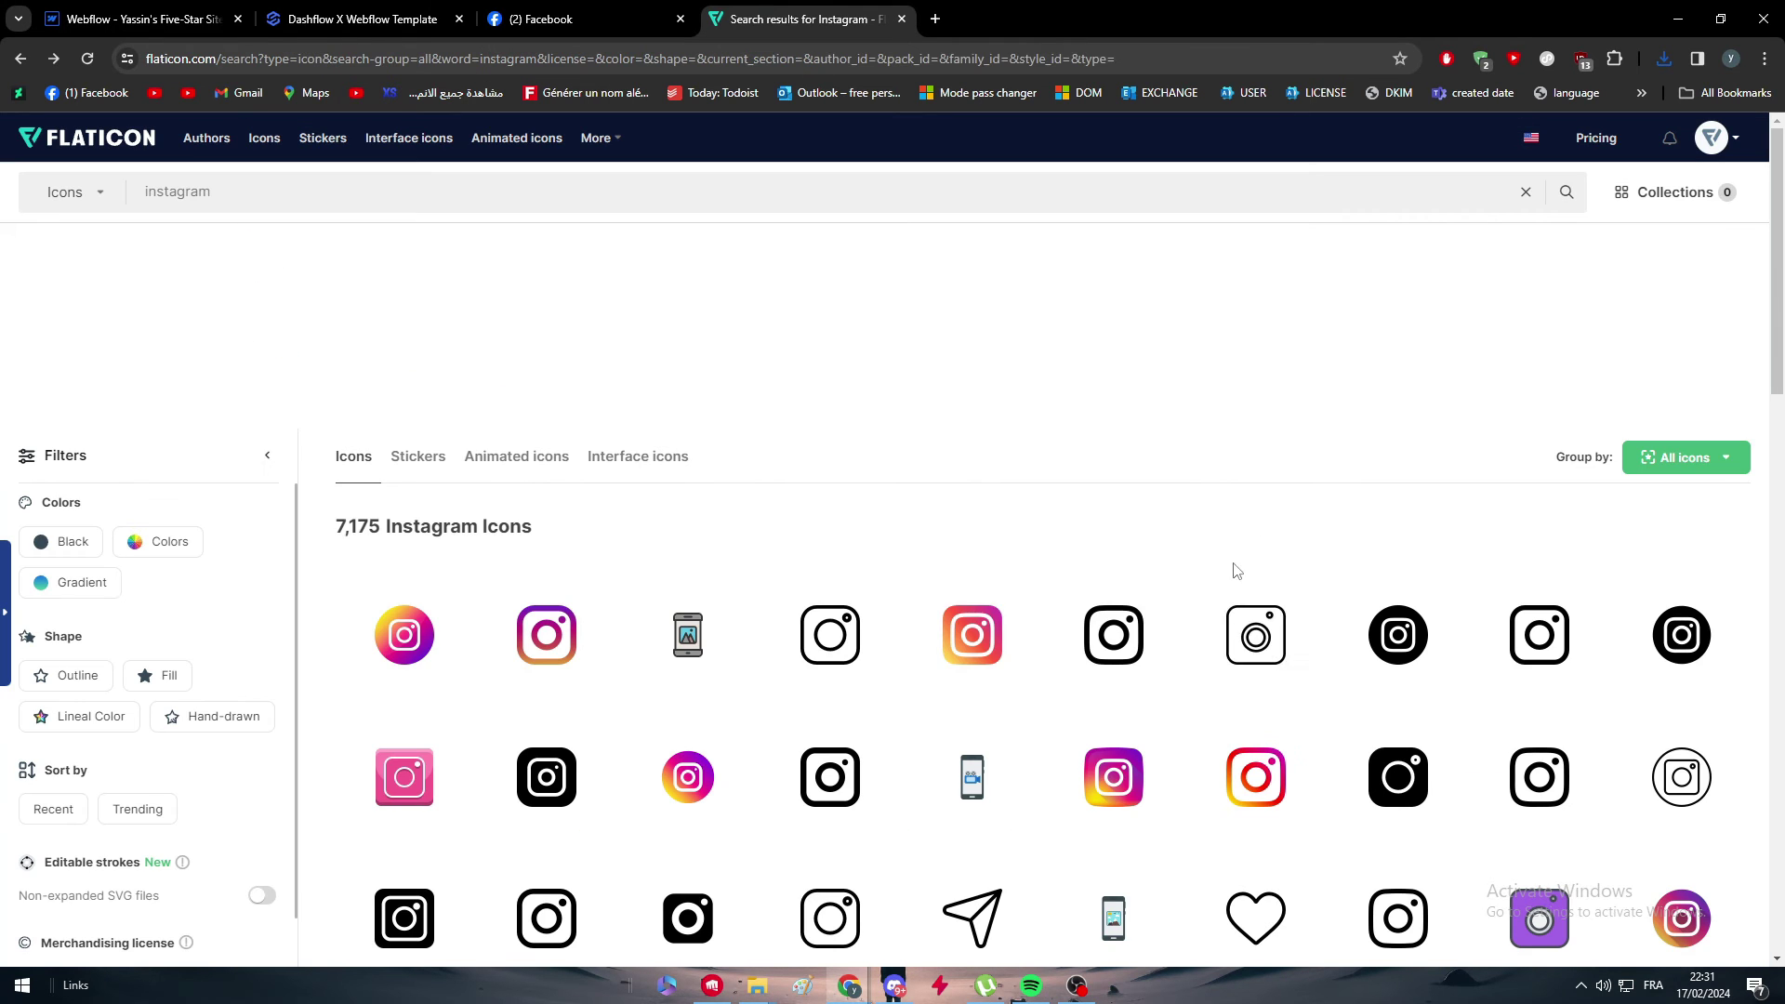
scroll(823, 595, "down", 4)
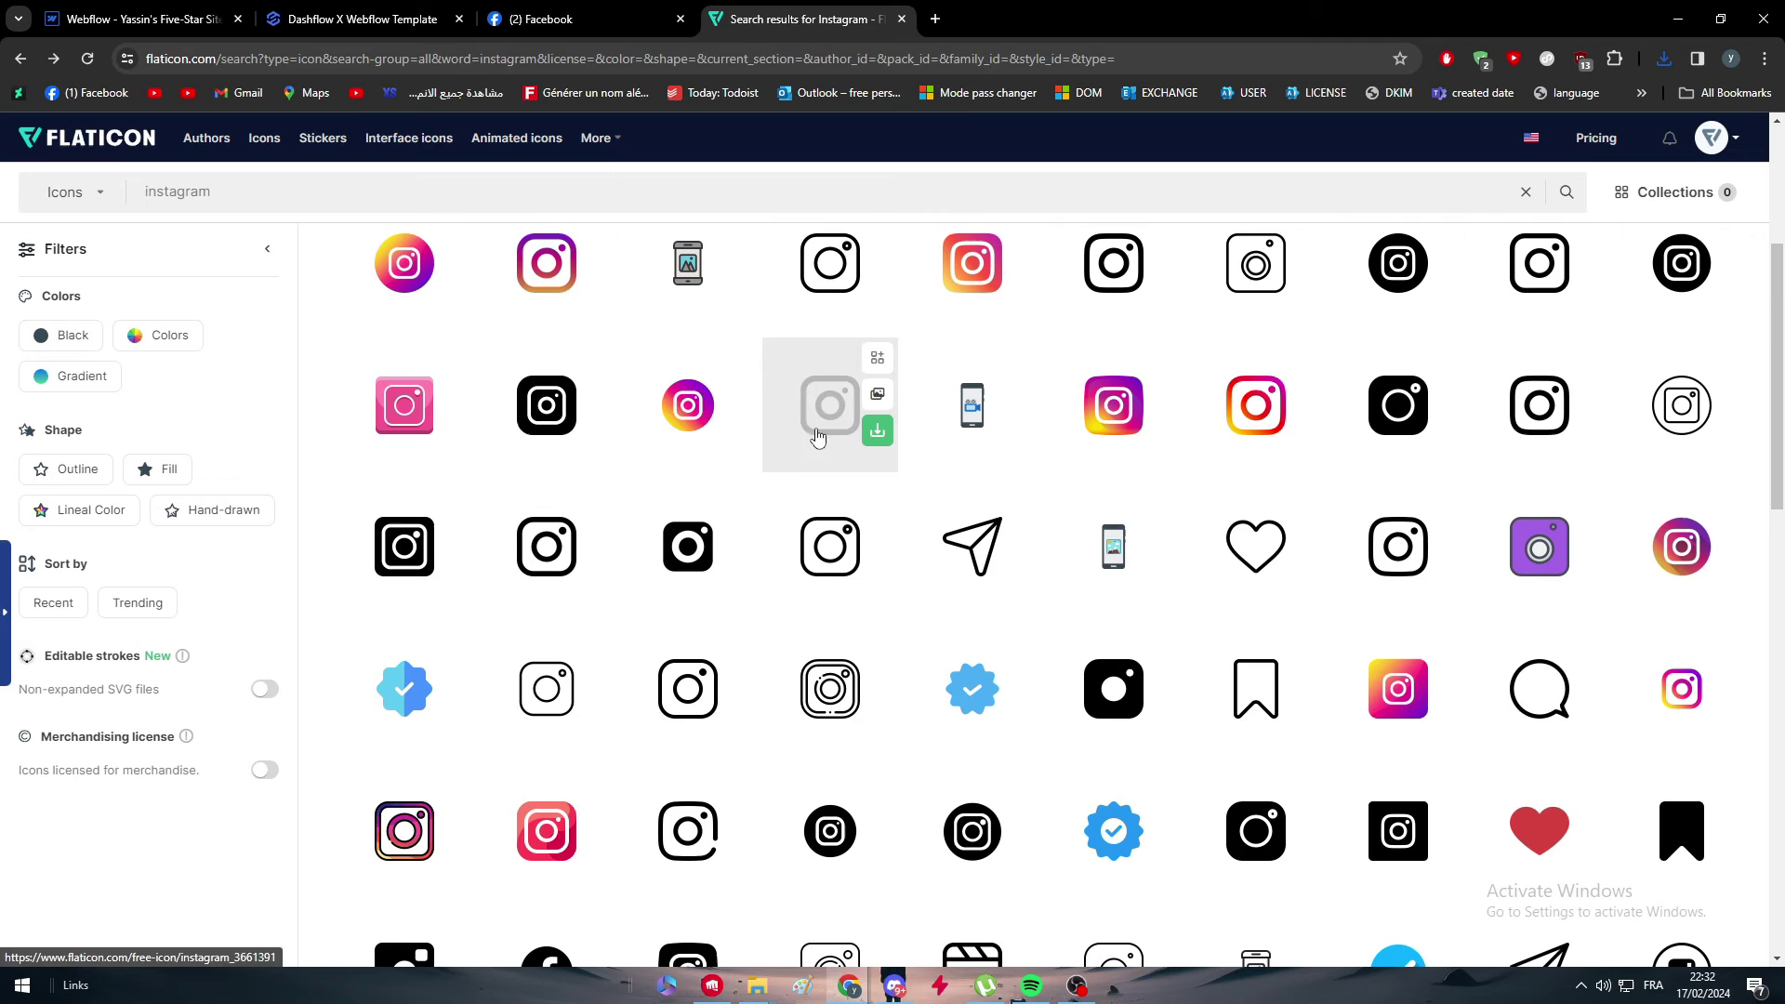
left_click(139, 19)
left_click(669, 366)
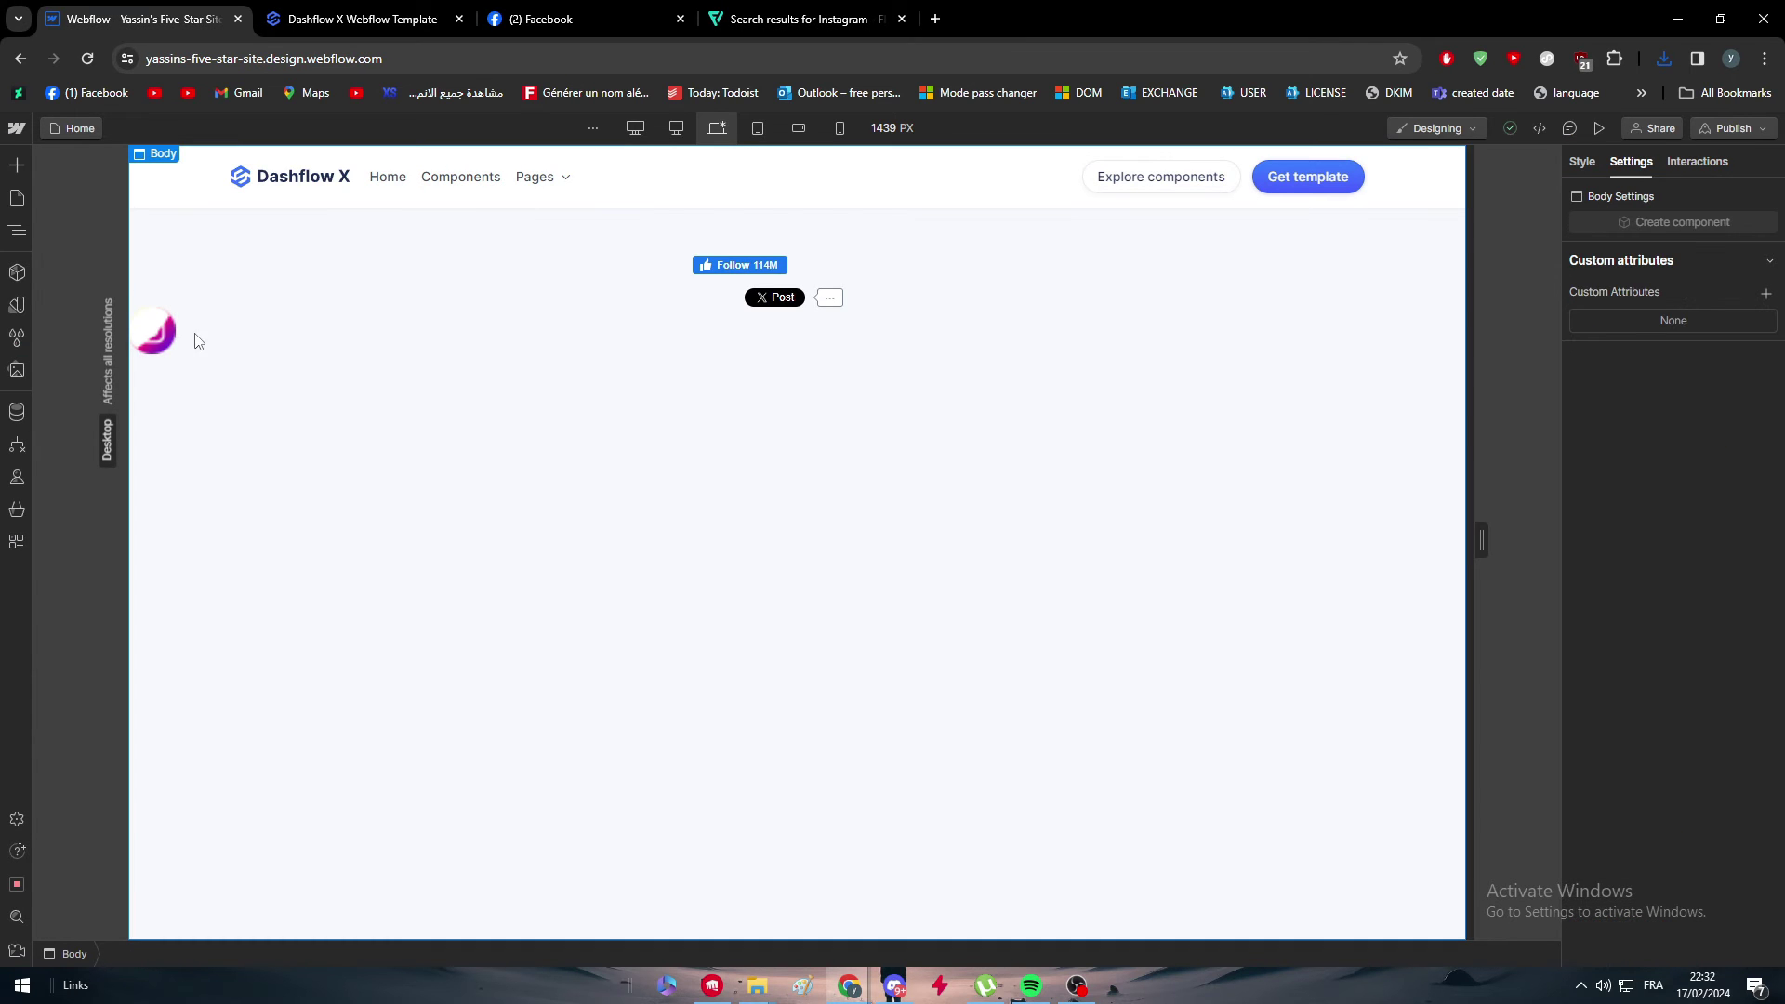
left_click(799, 19)
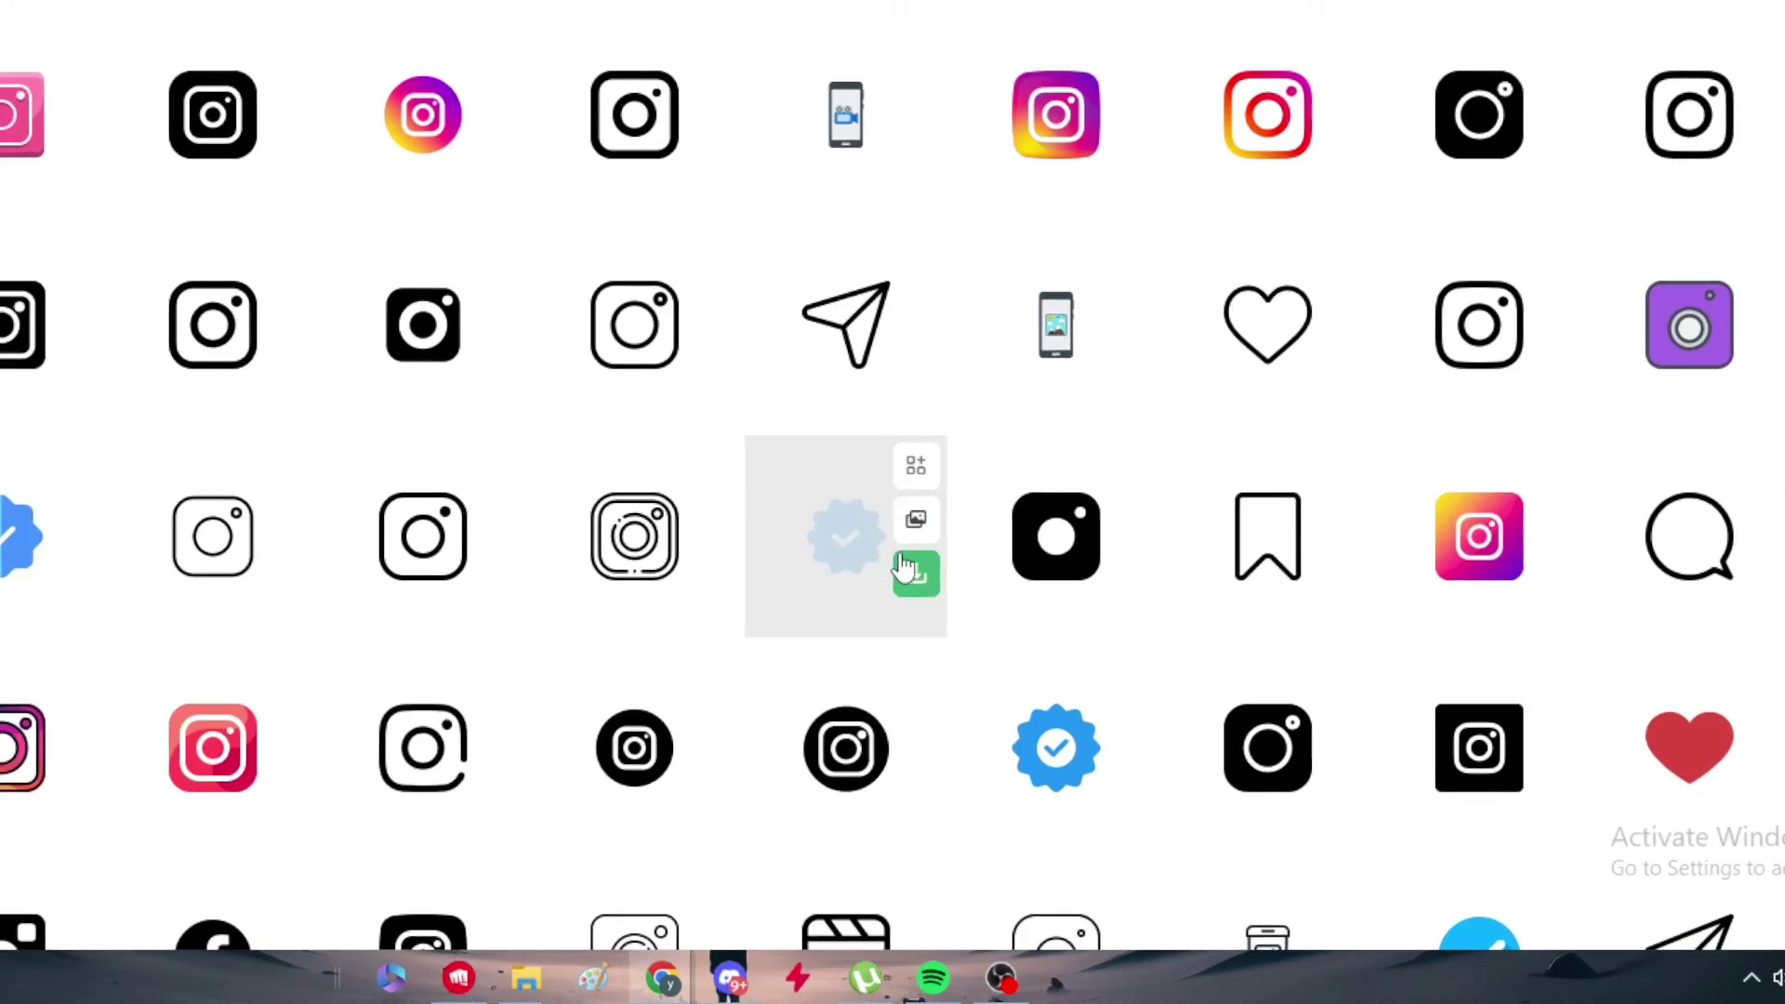
Scroll through the 7,175 Instagram icon search results
scroll(895, 682, "down", 5)
scroll(894, 682, "down", 2)
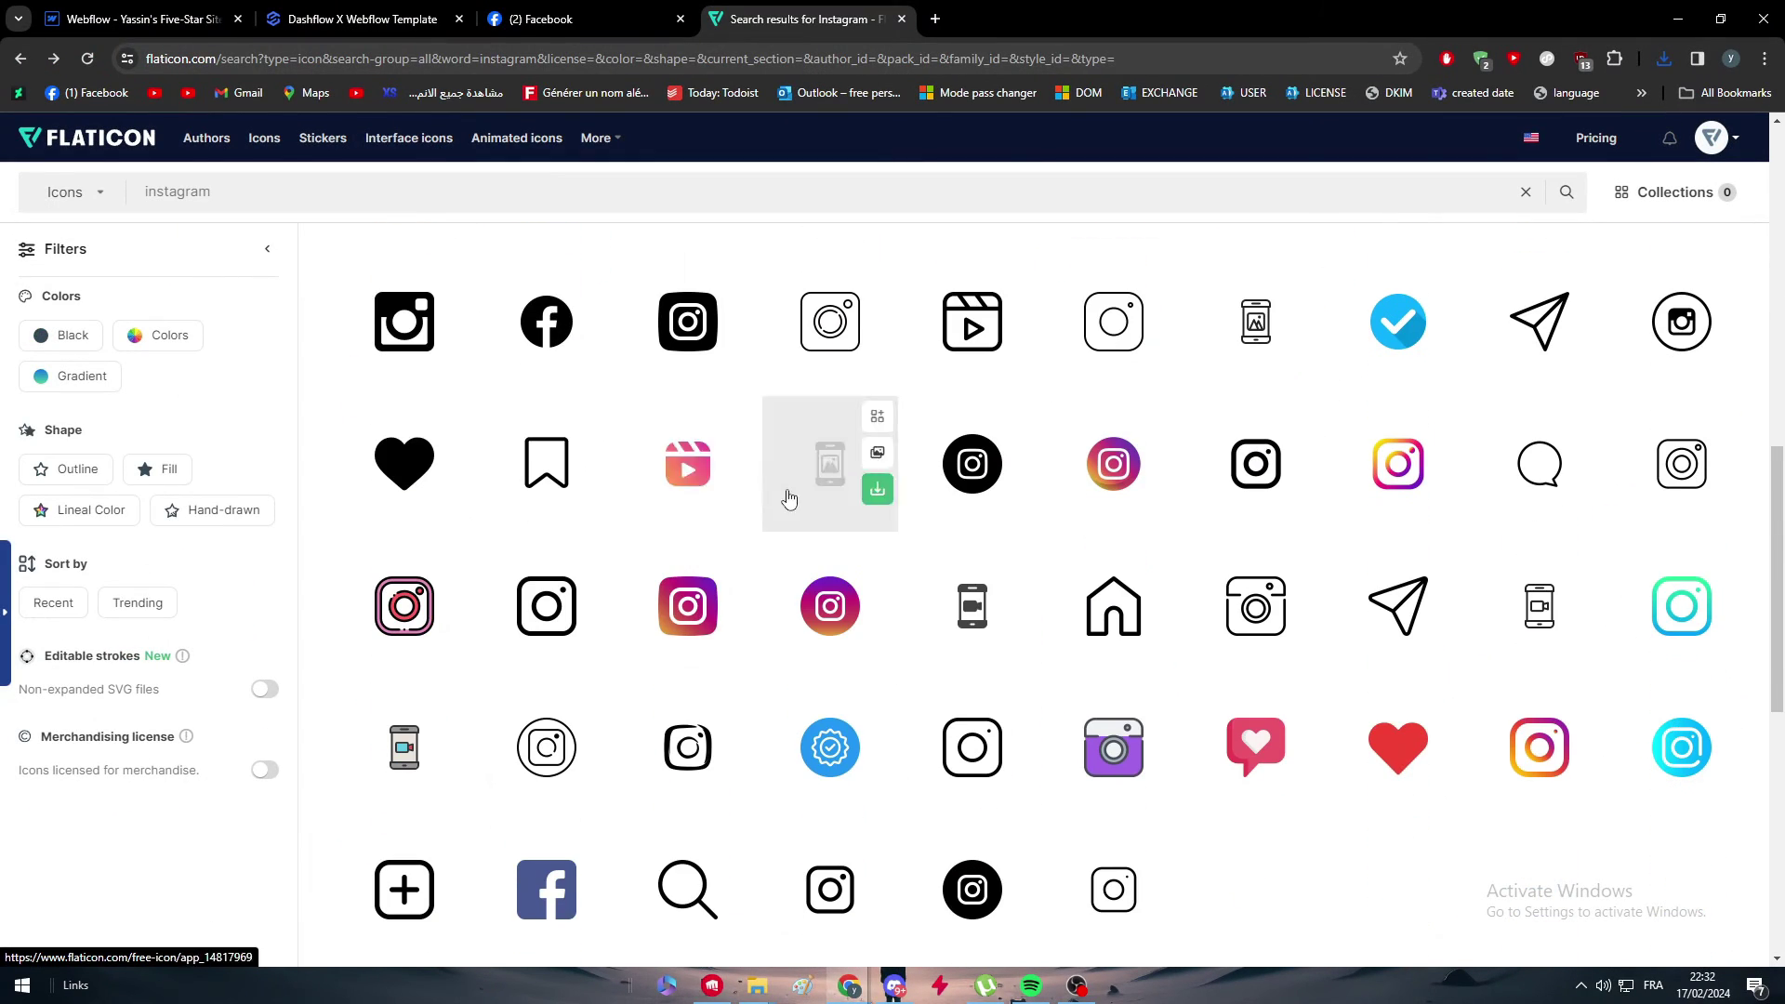
scroll(1529, 833, "down", 2)
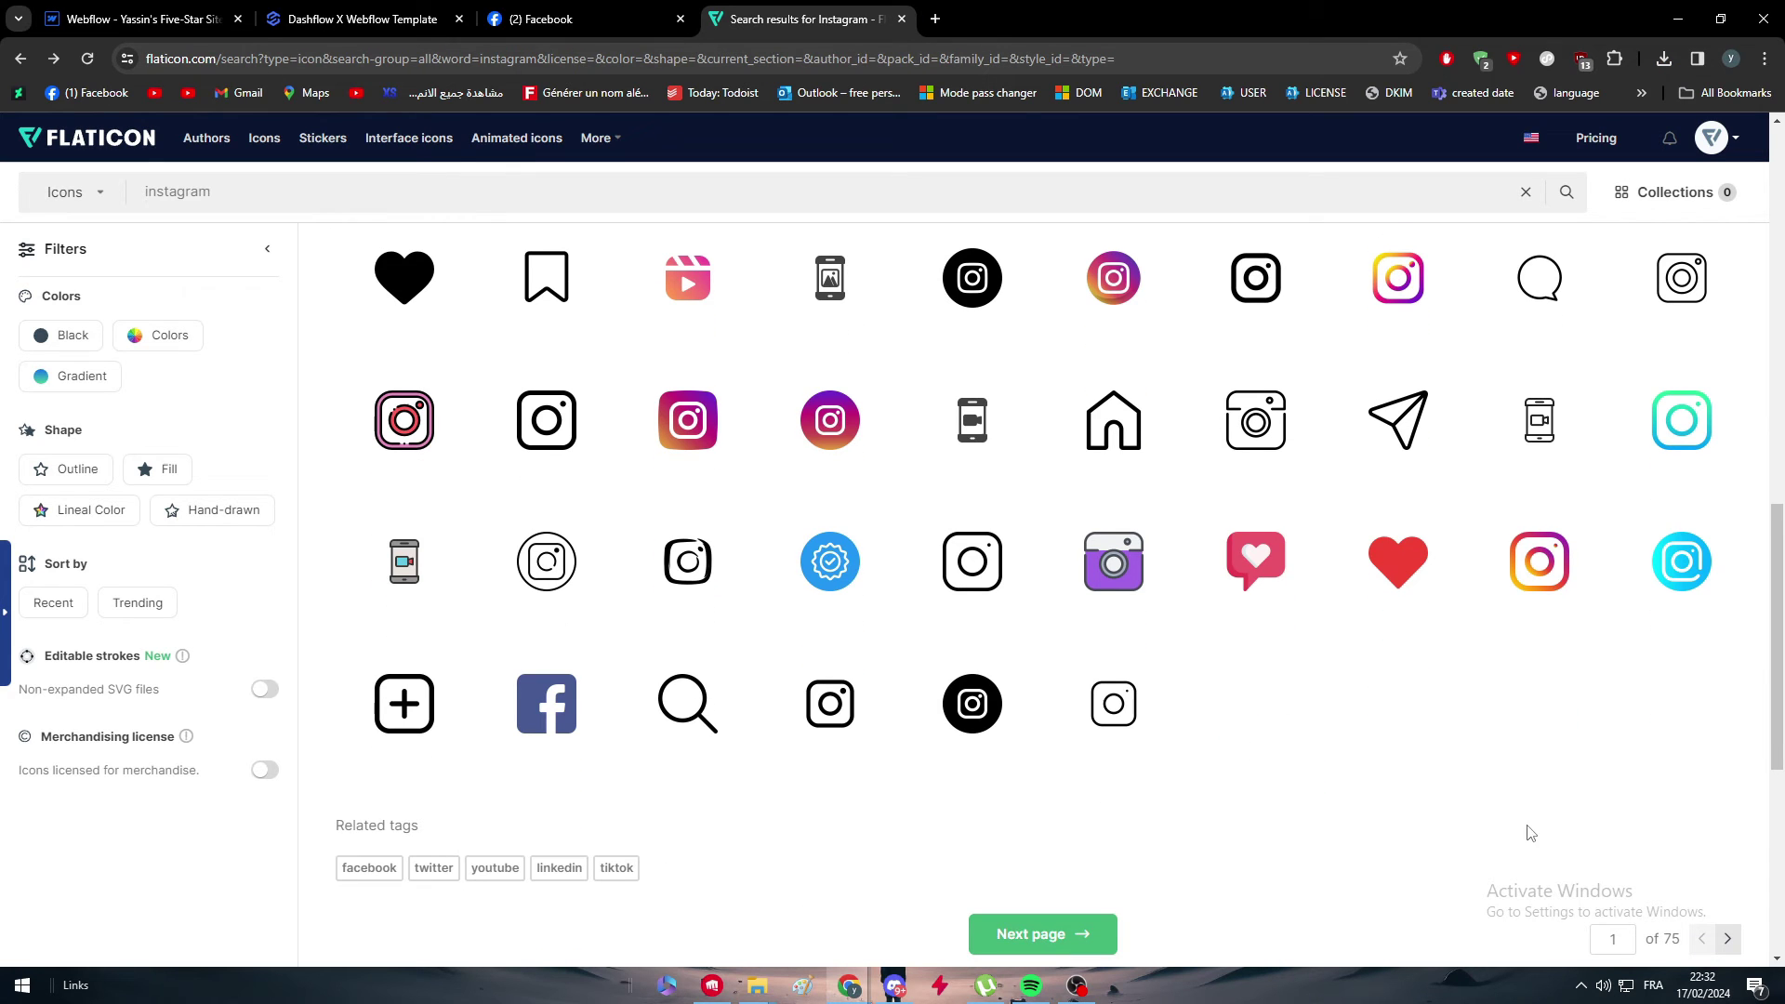
scroll(679, 790, "up", 1)
scroll(548, 651, "up", 8)
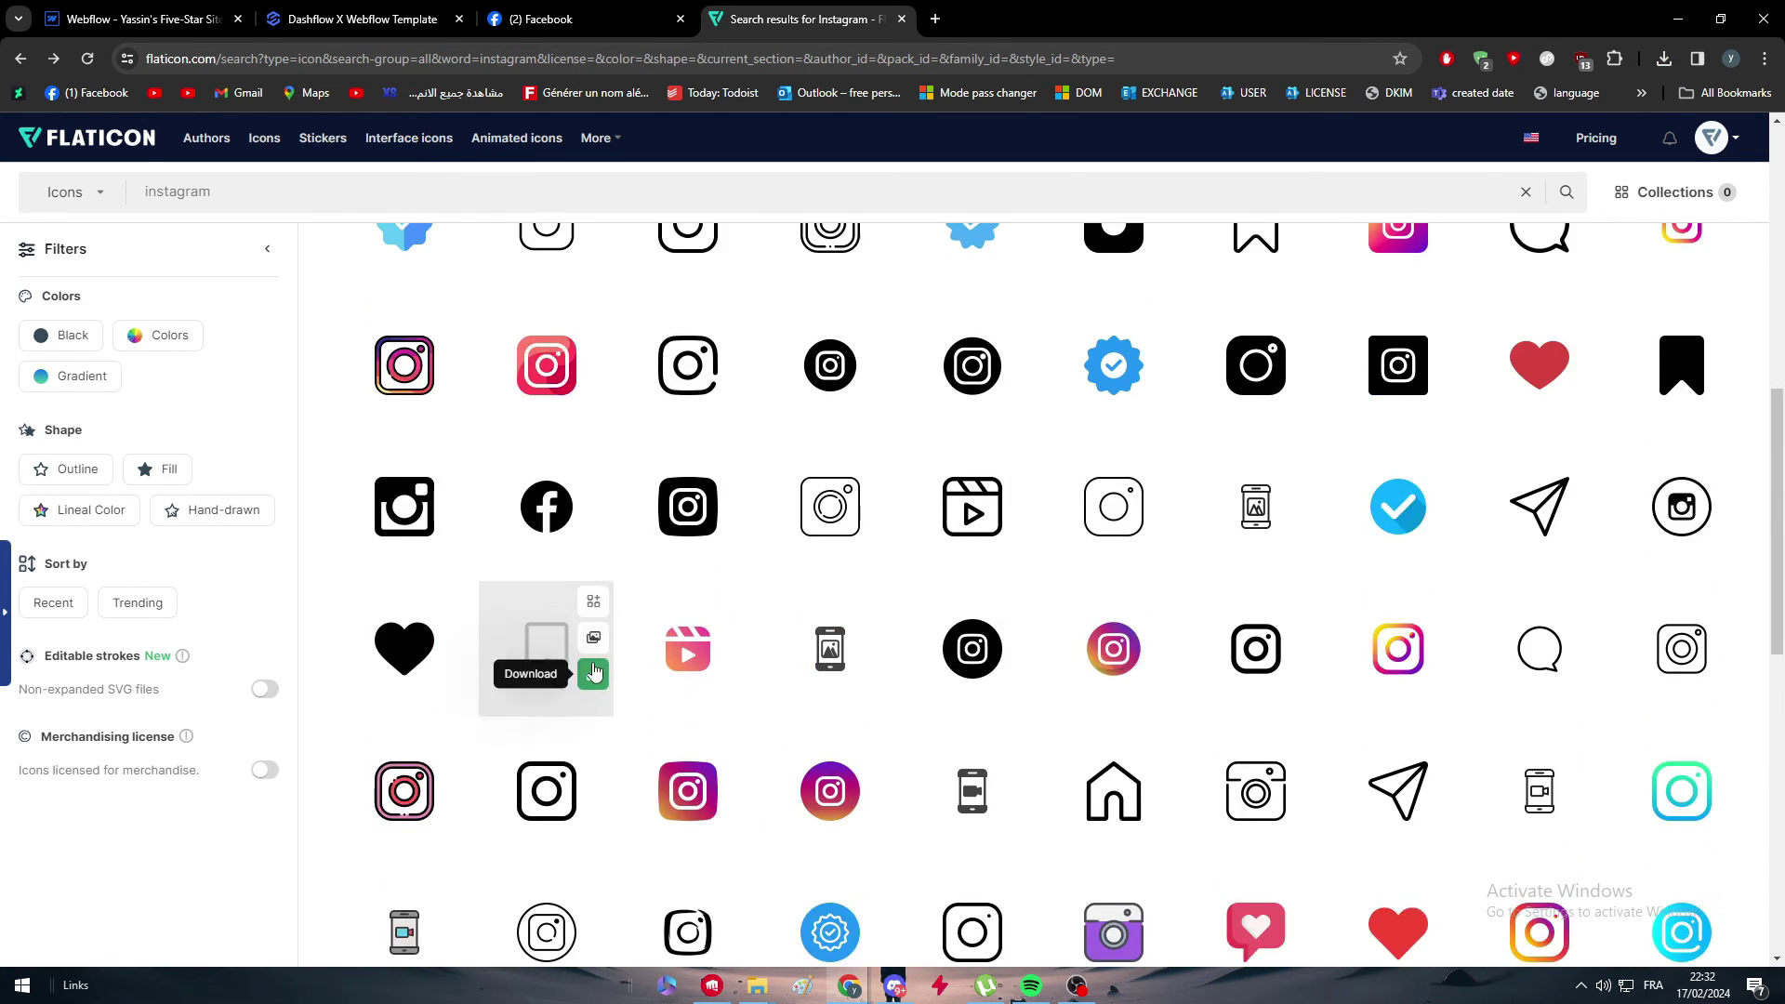
scroll(604, 549, "up", 5)
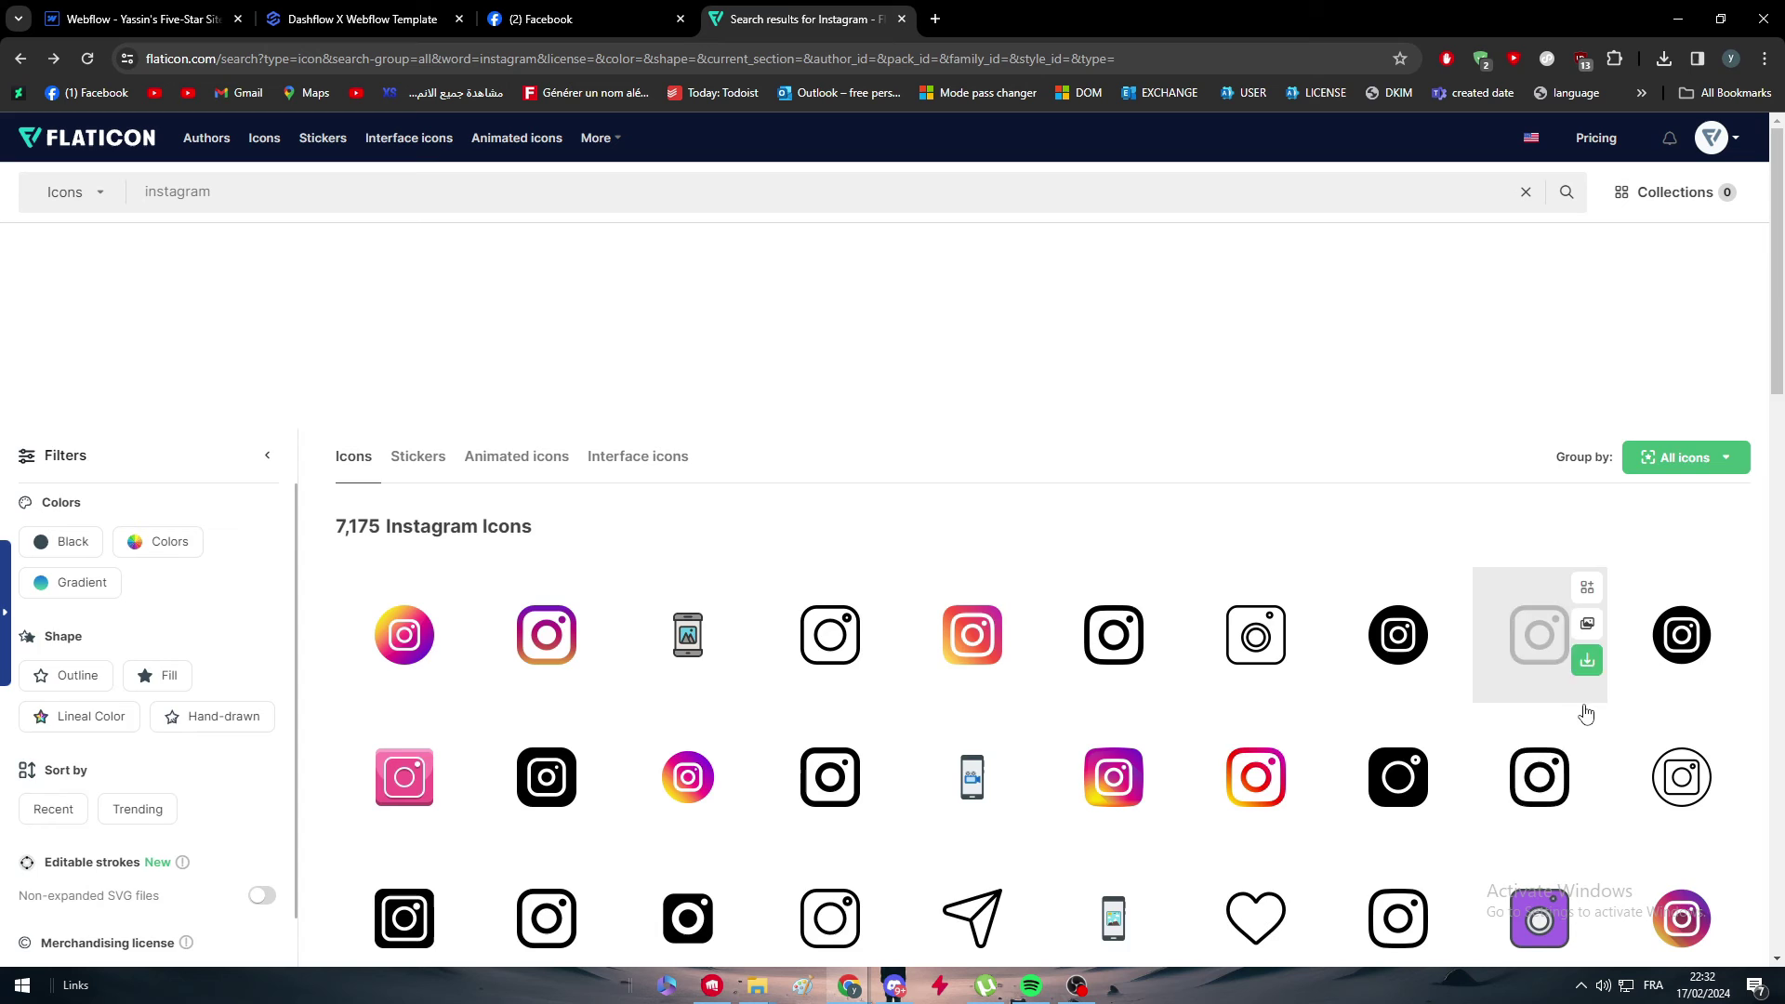
scroll(1586, 713, "down", 5)
scroll(1580, 716, "up", 4)
scroll(988, 685, "down", 4)
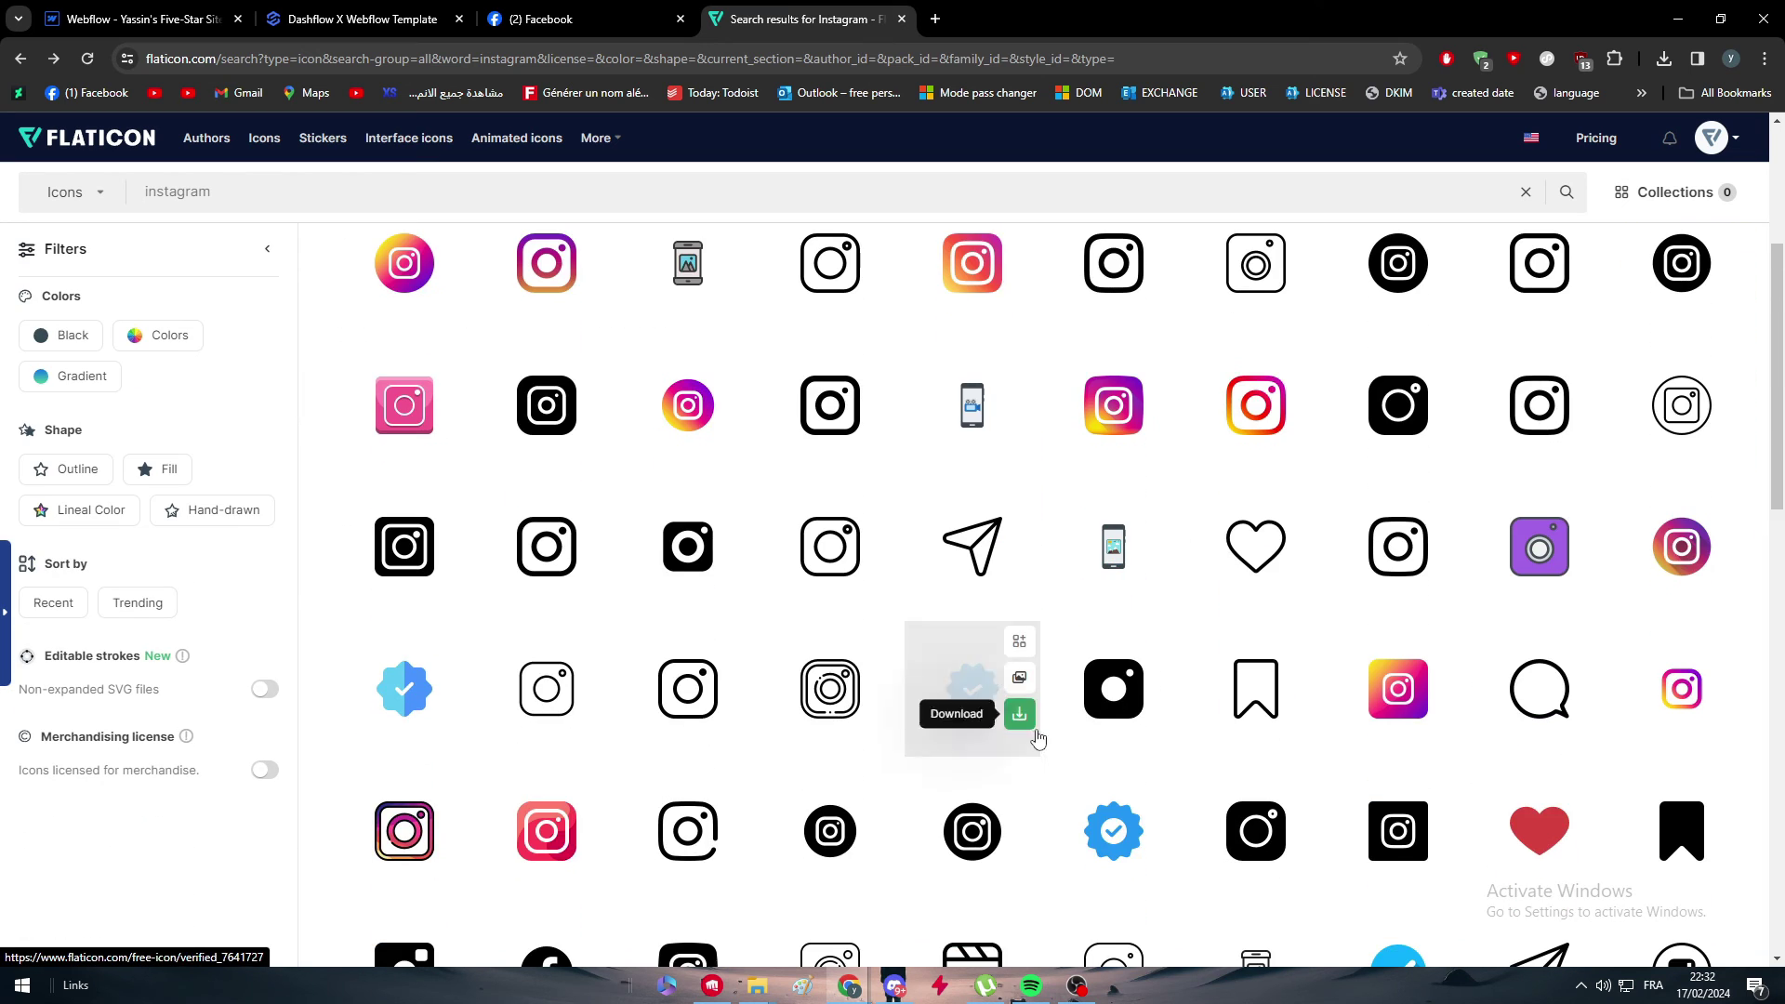
scroll(1038, 737, "down", 10)
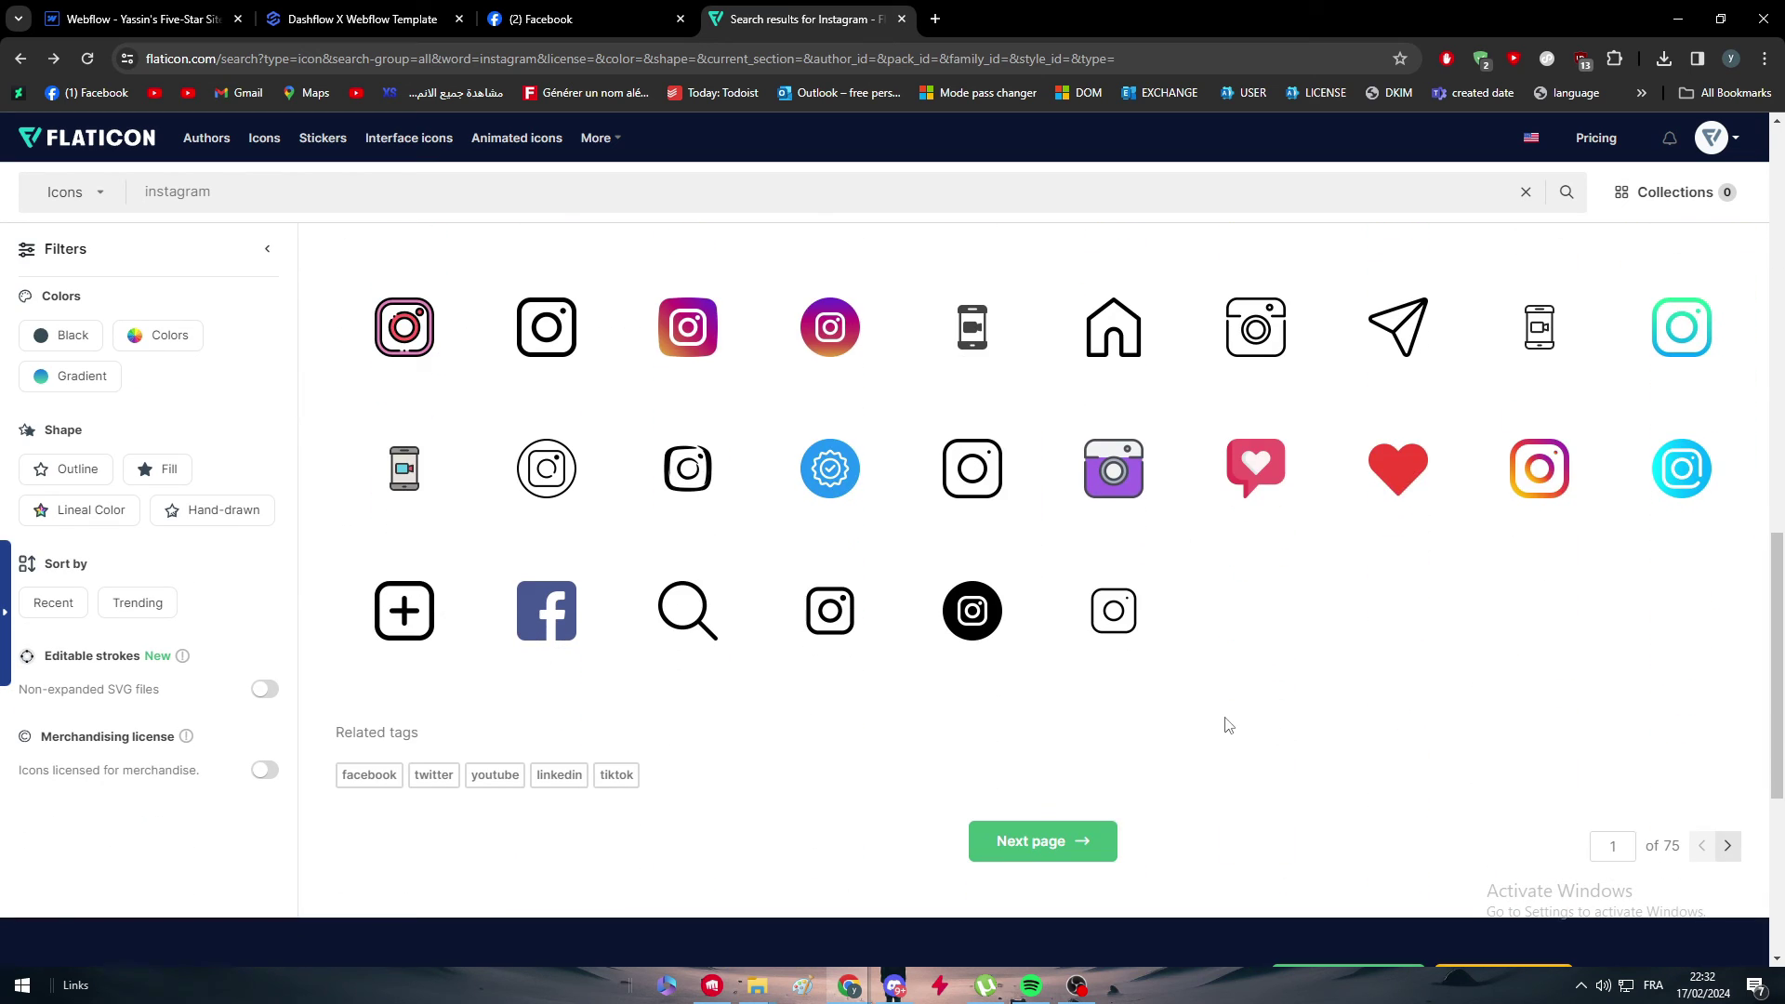
scroll(1287, 772, "up", 1)
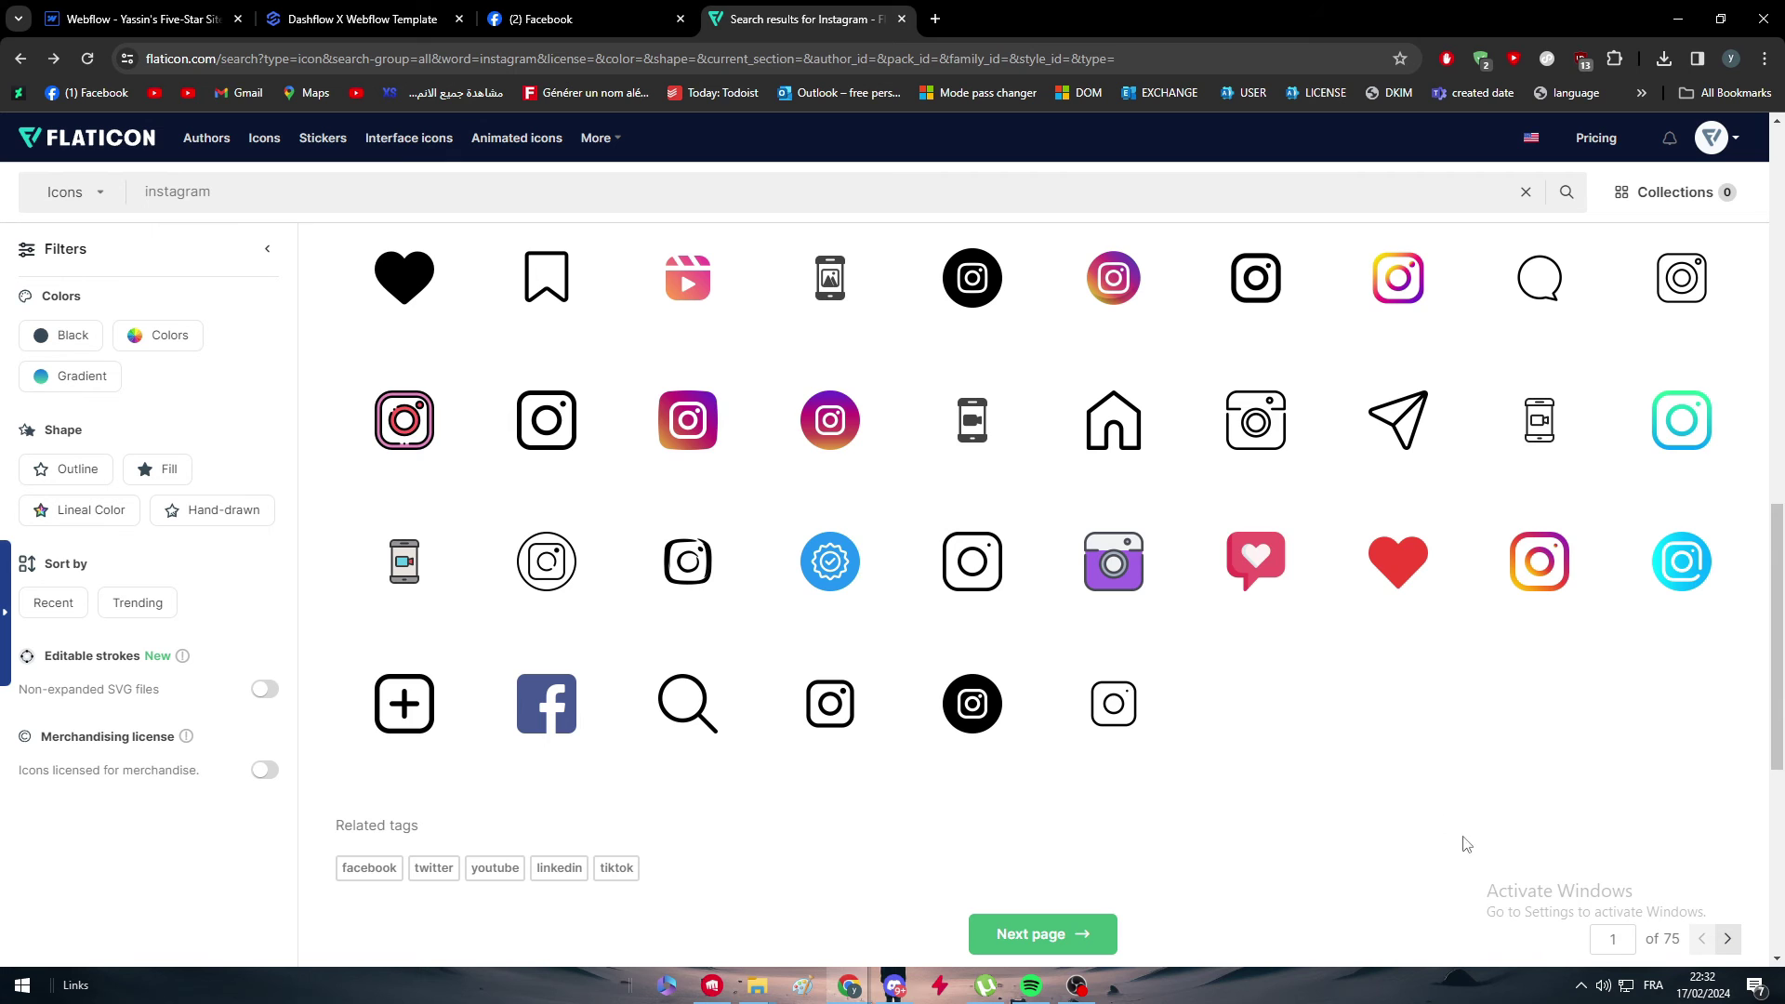
scroll(1394, 832, "up", 15)
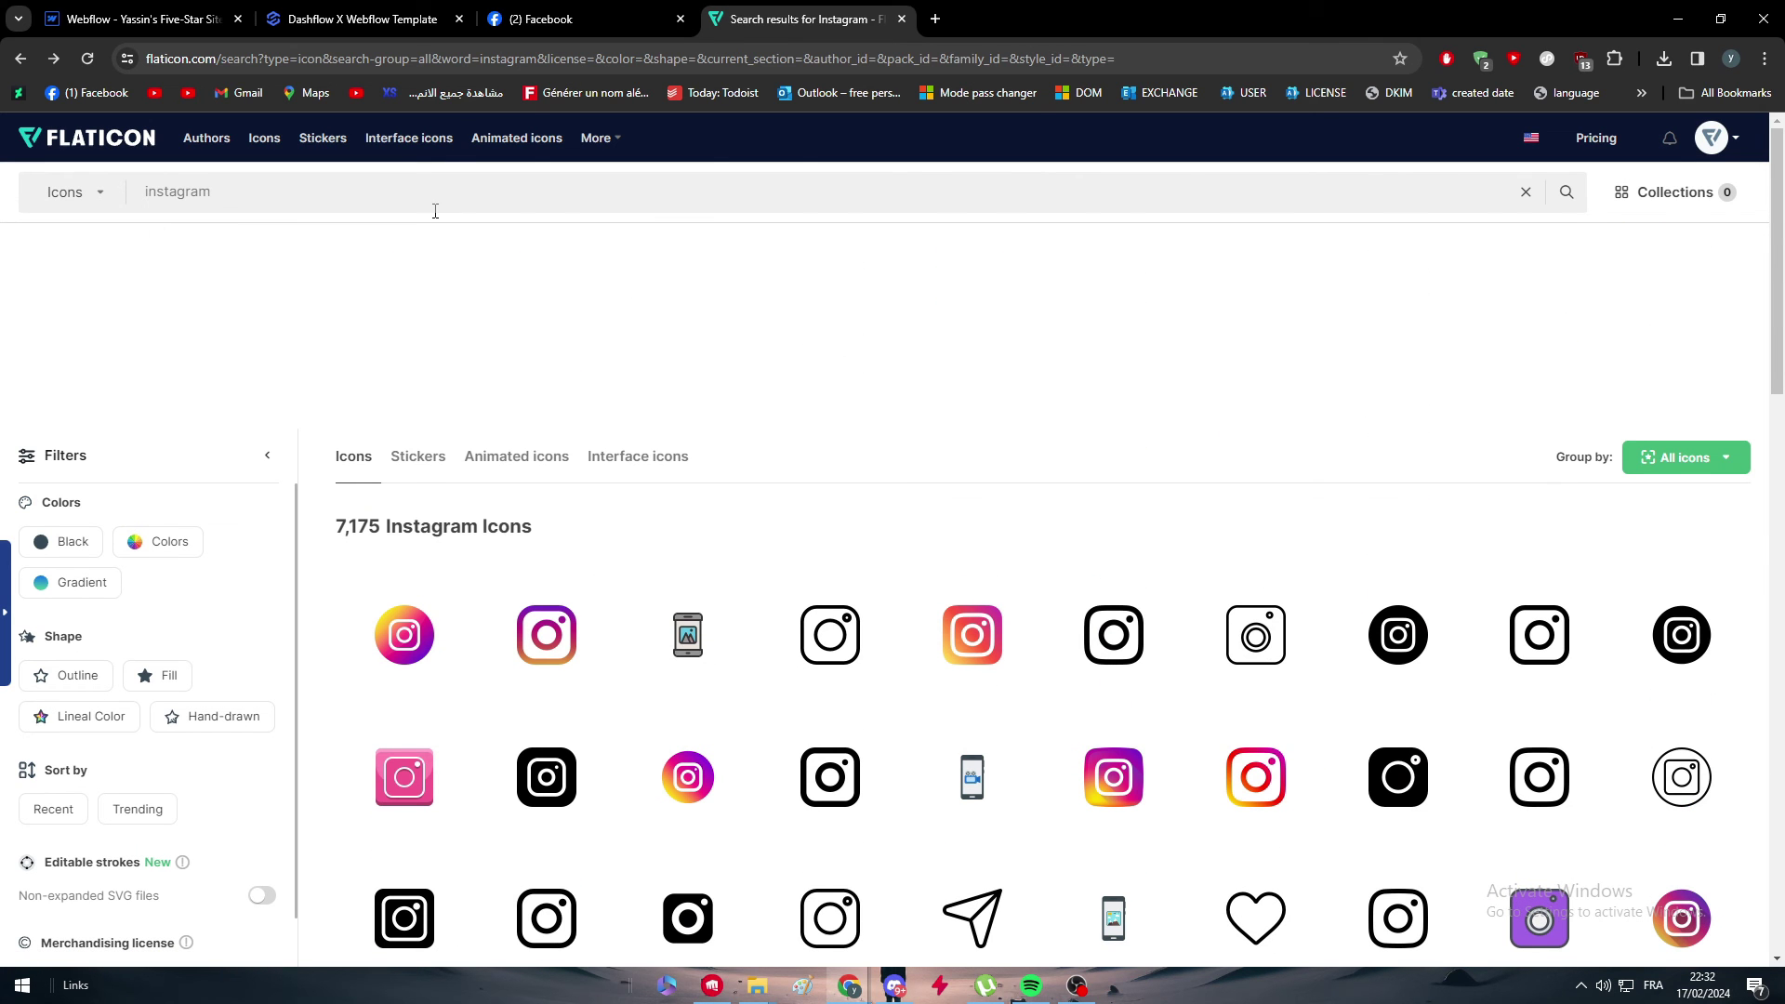
Search Flaticon for reddit icons, then replace the search term with discord
double_click(428, 208)
type("reddit")
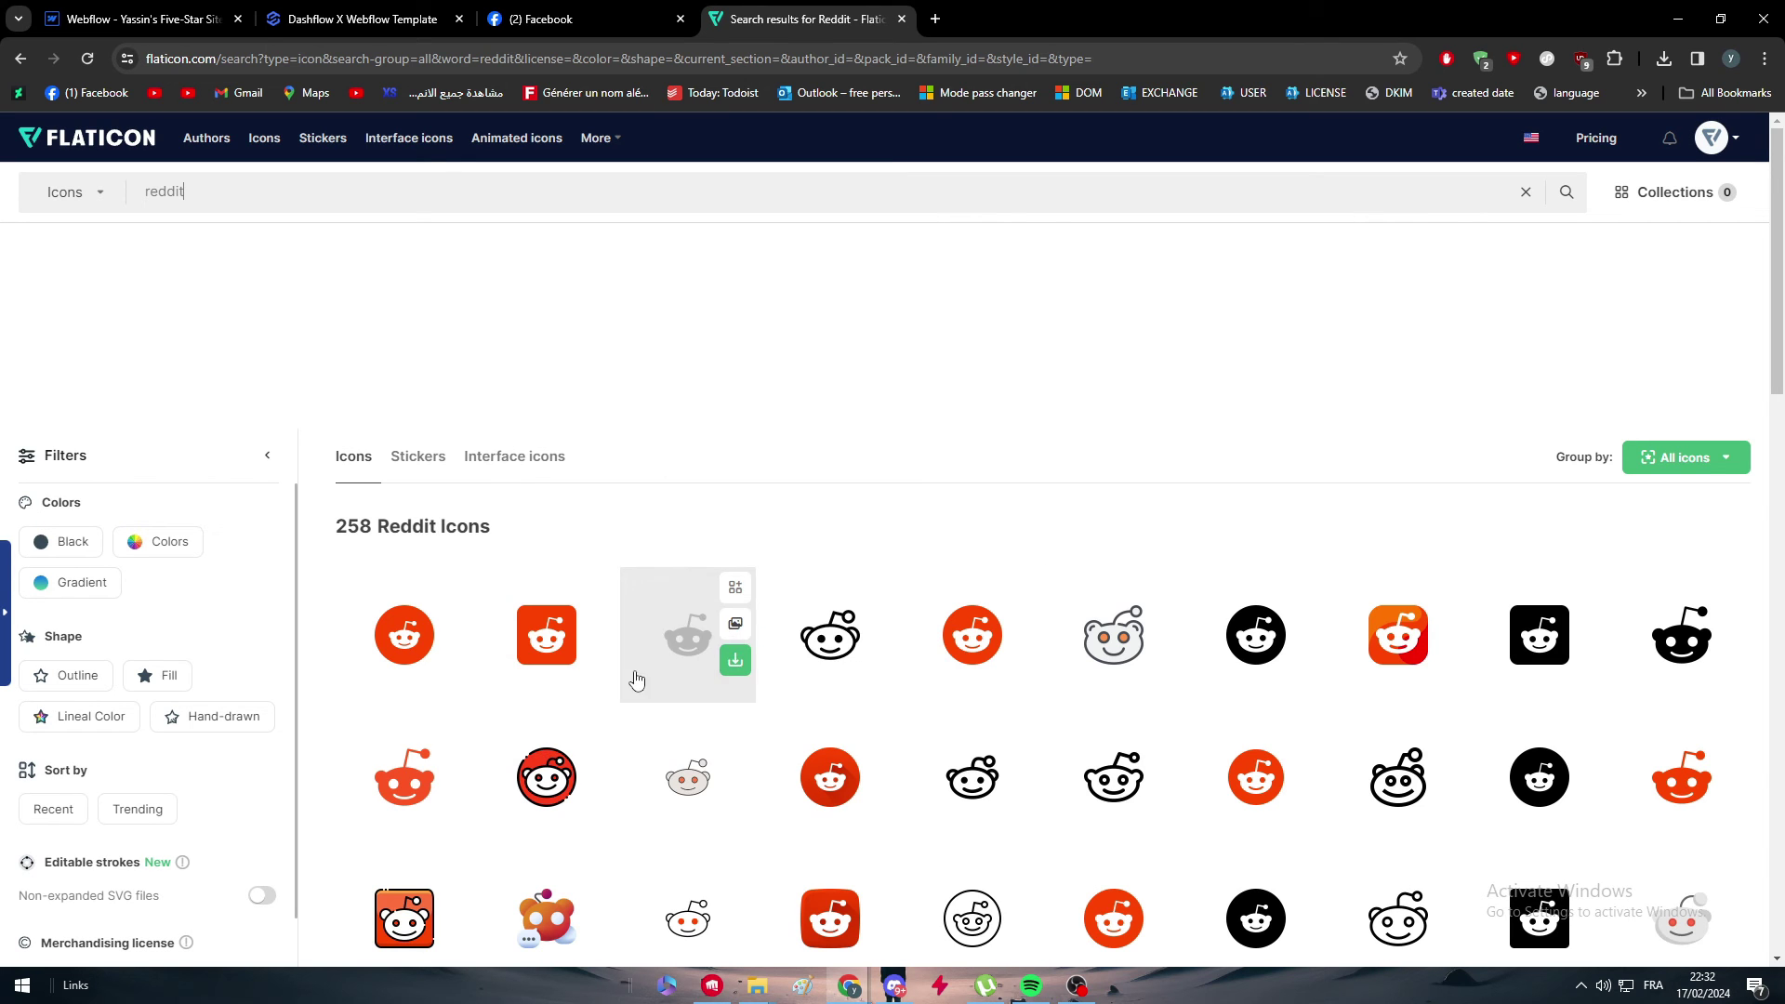
double_click(606, 200)
type("d")
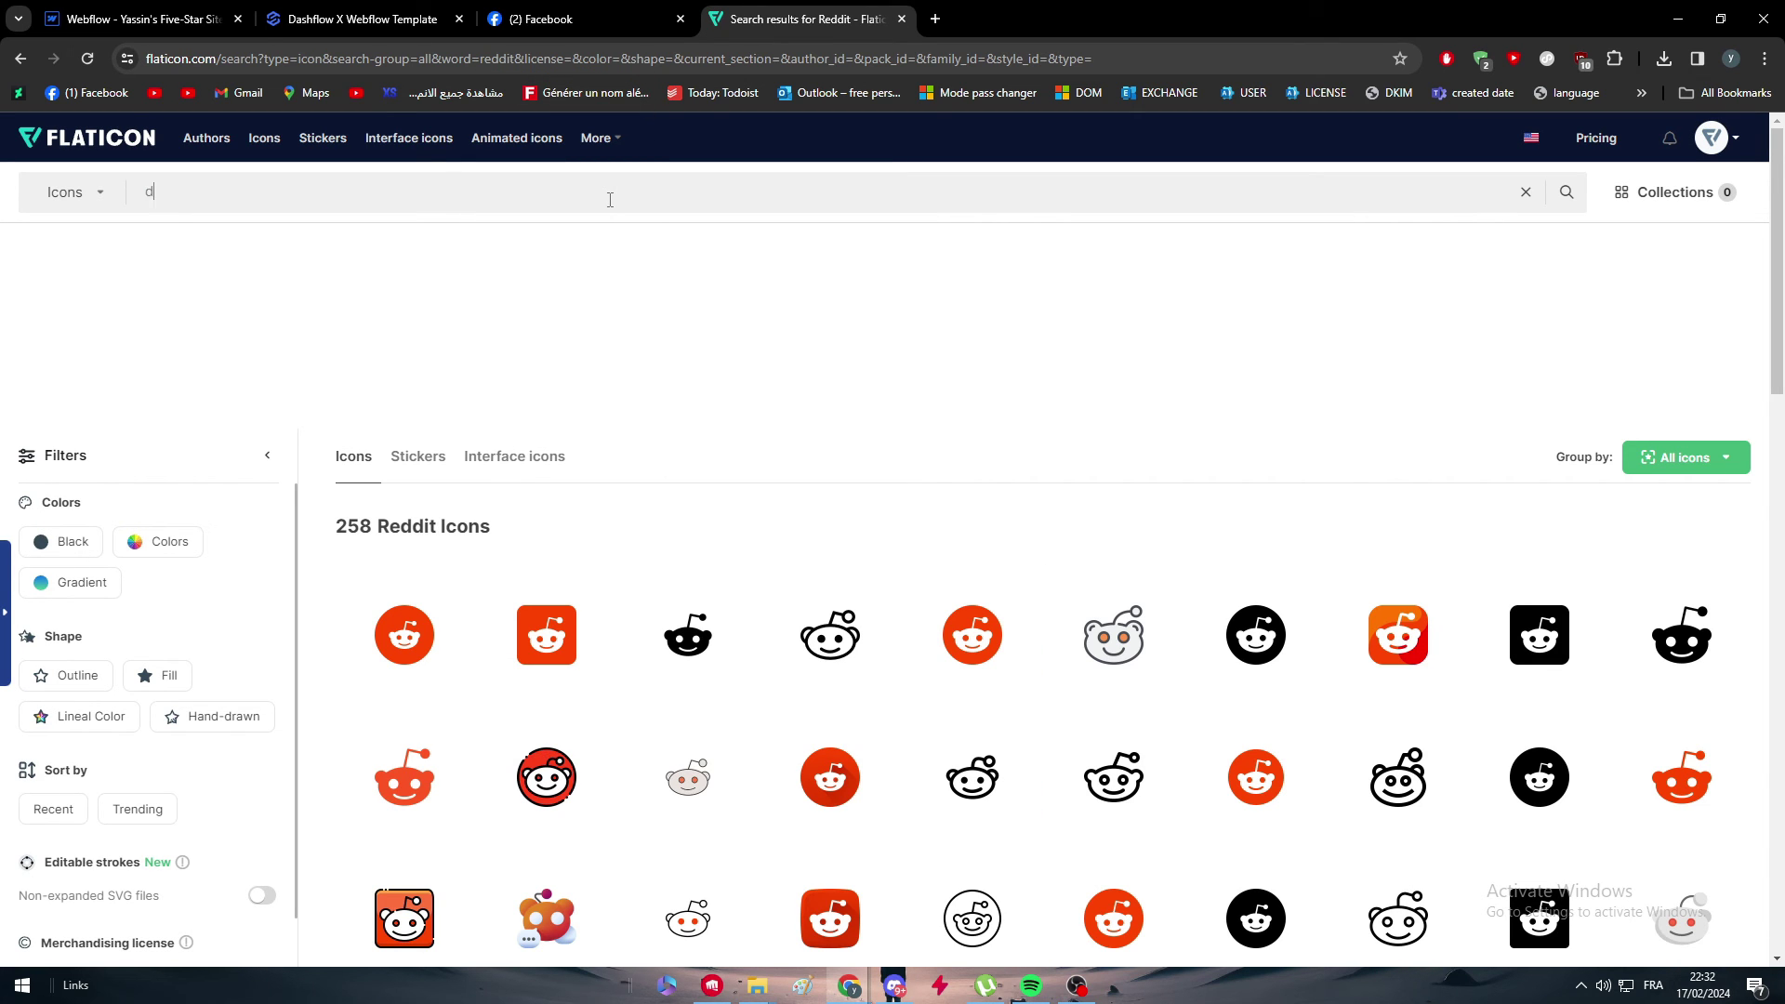
type("iscord")
key("Return")
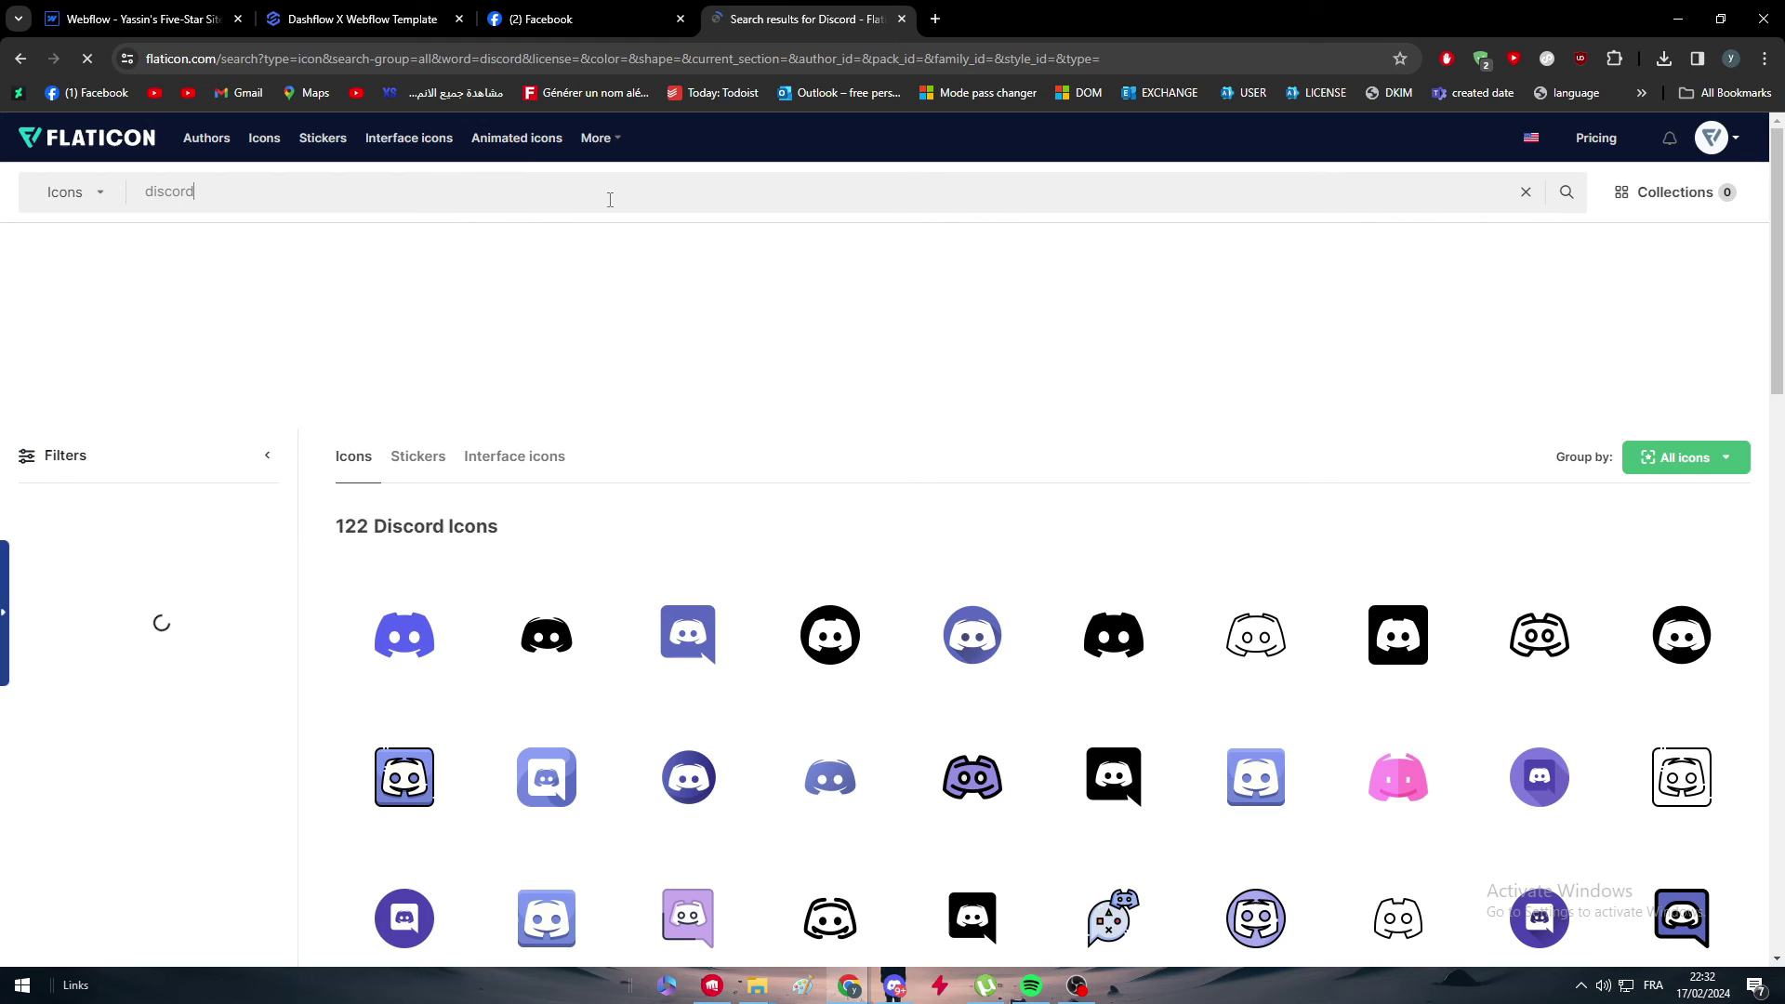
Scroll through the 122 Discord icon results
scroll(826, 595, "down", 1)
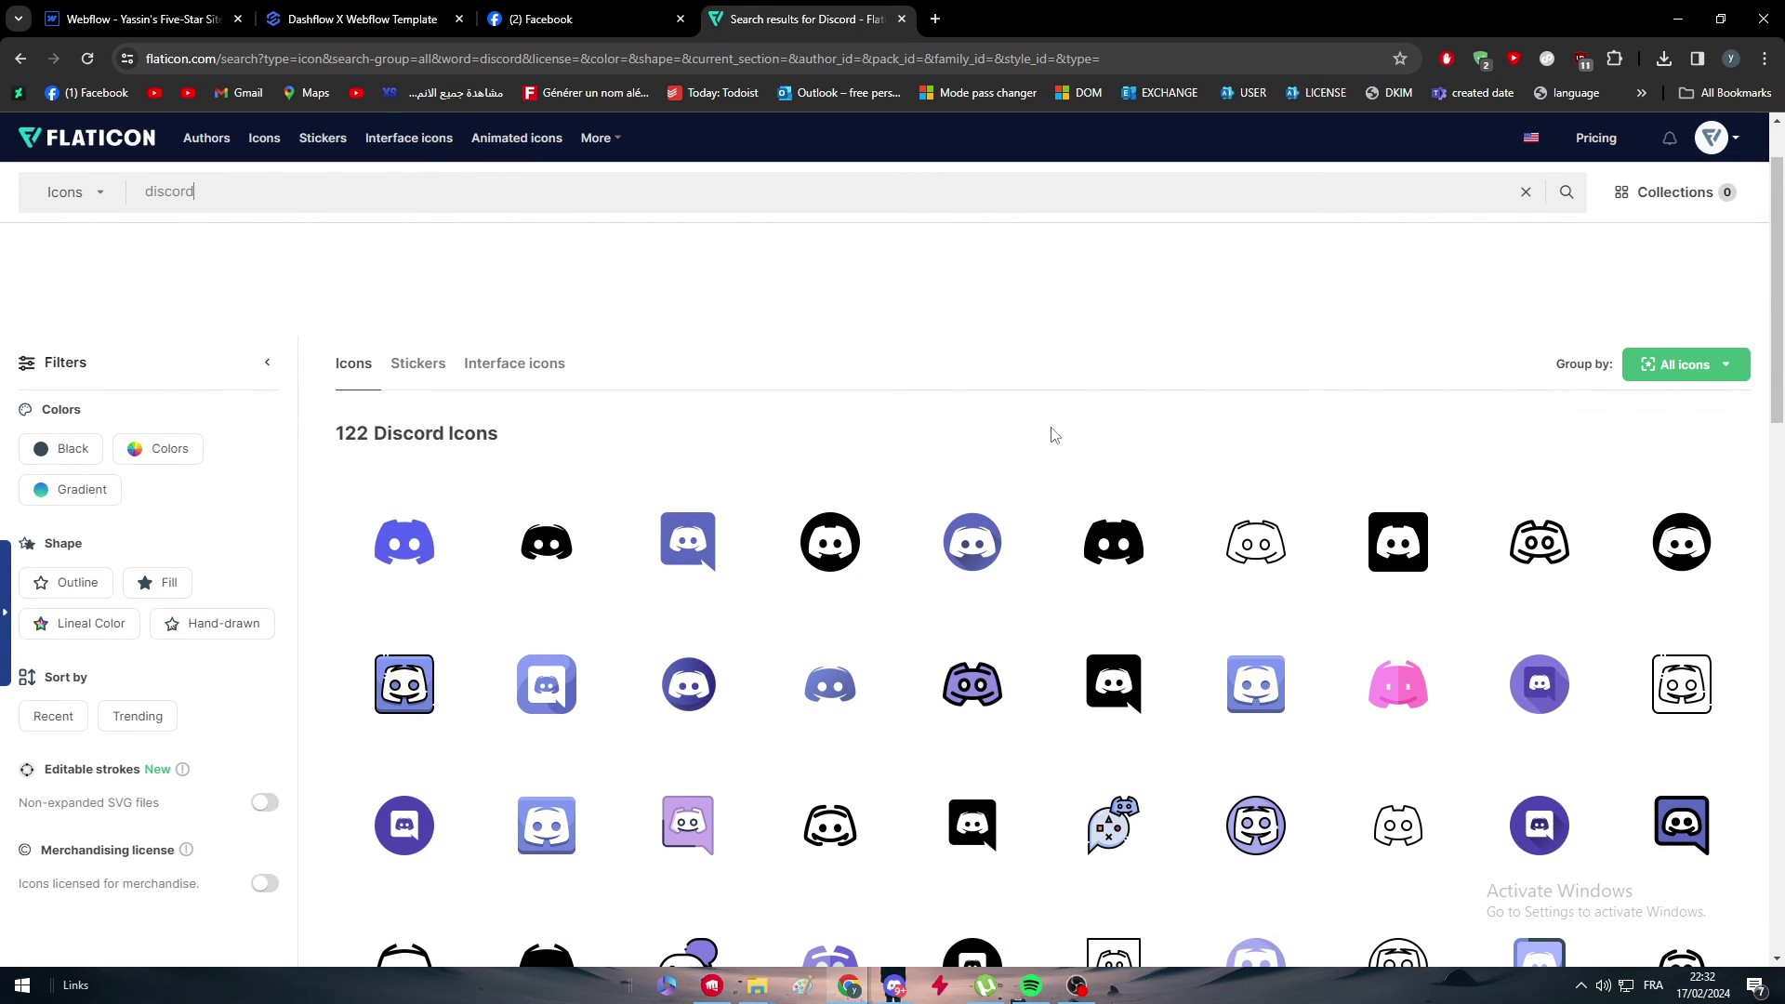
scroll(1053, 435, "down", 3)
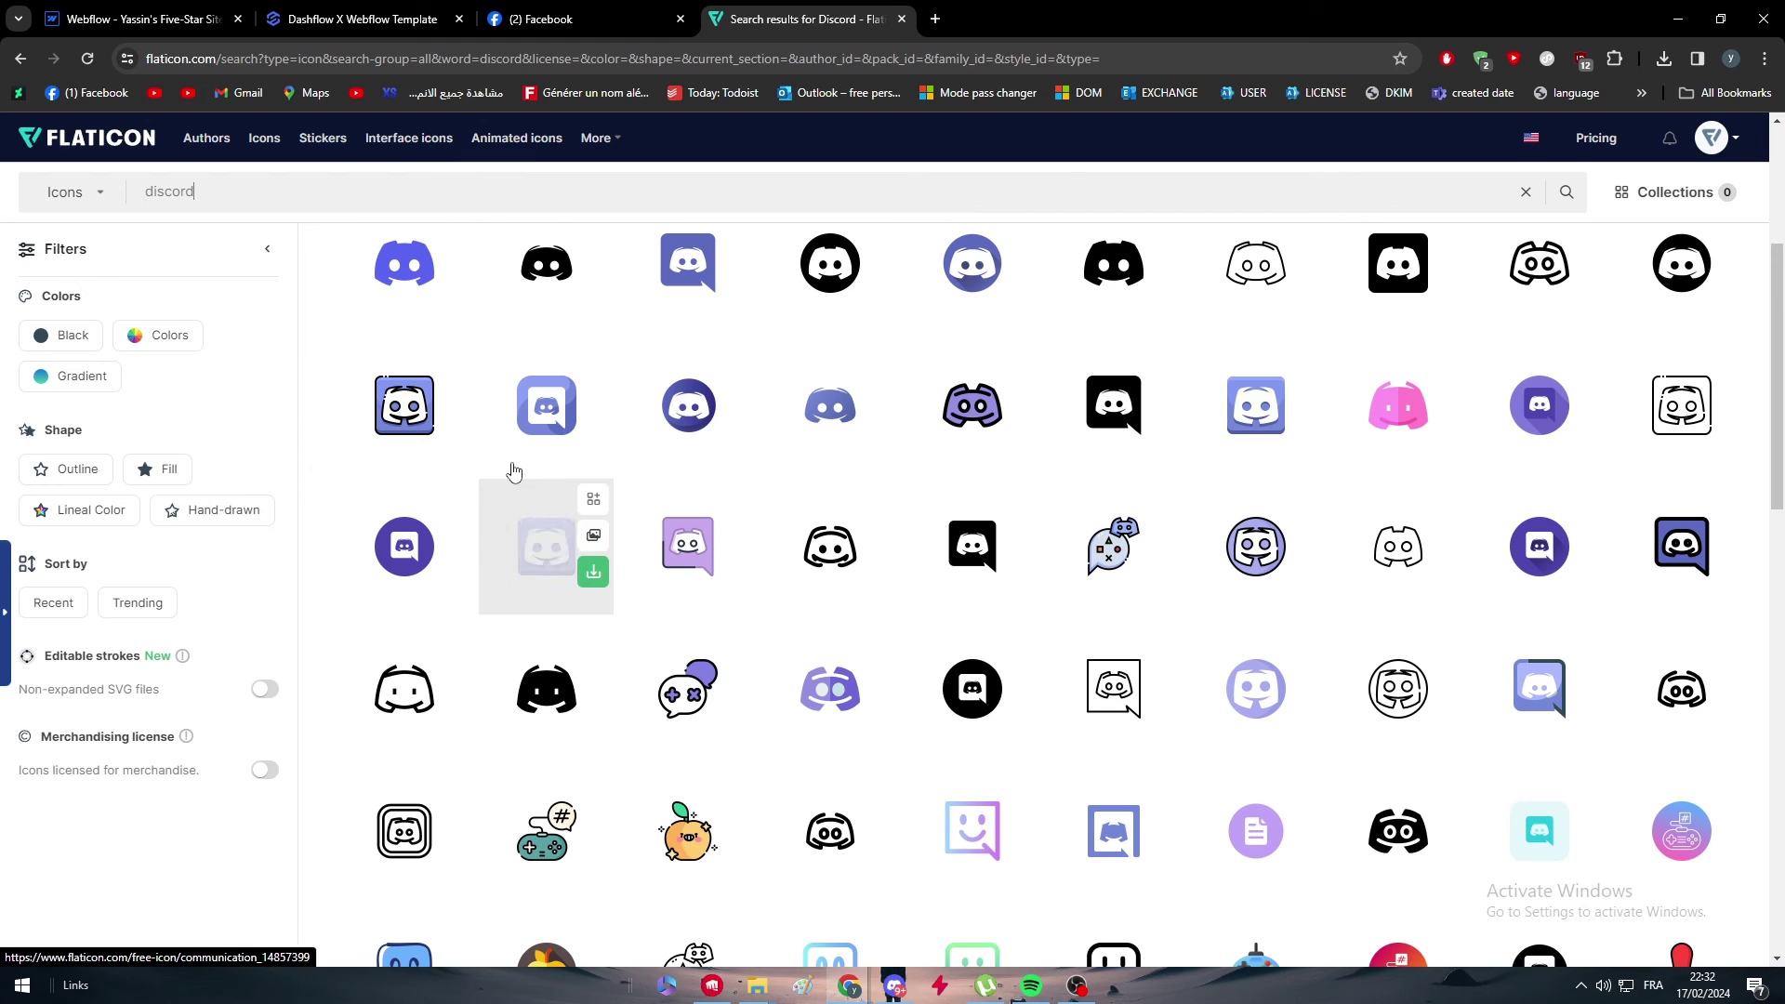
scroll(1487, 617, "down", 2)
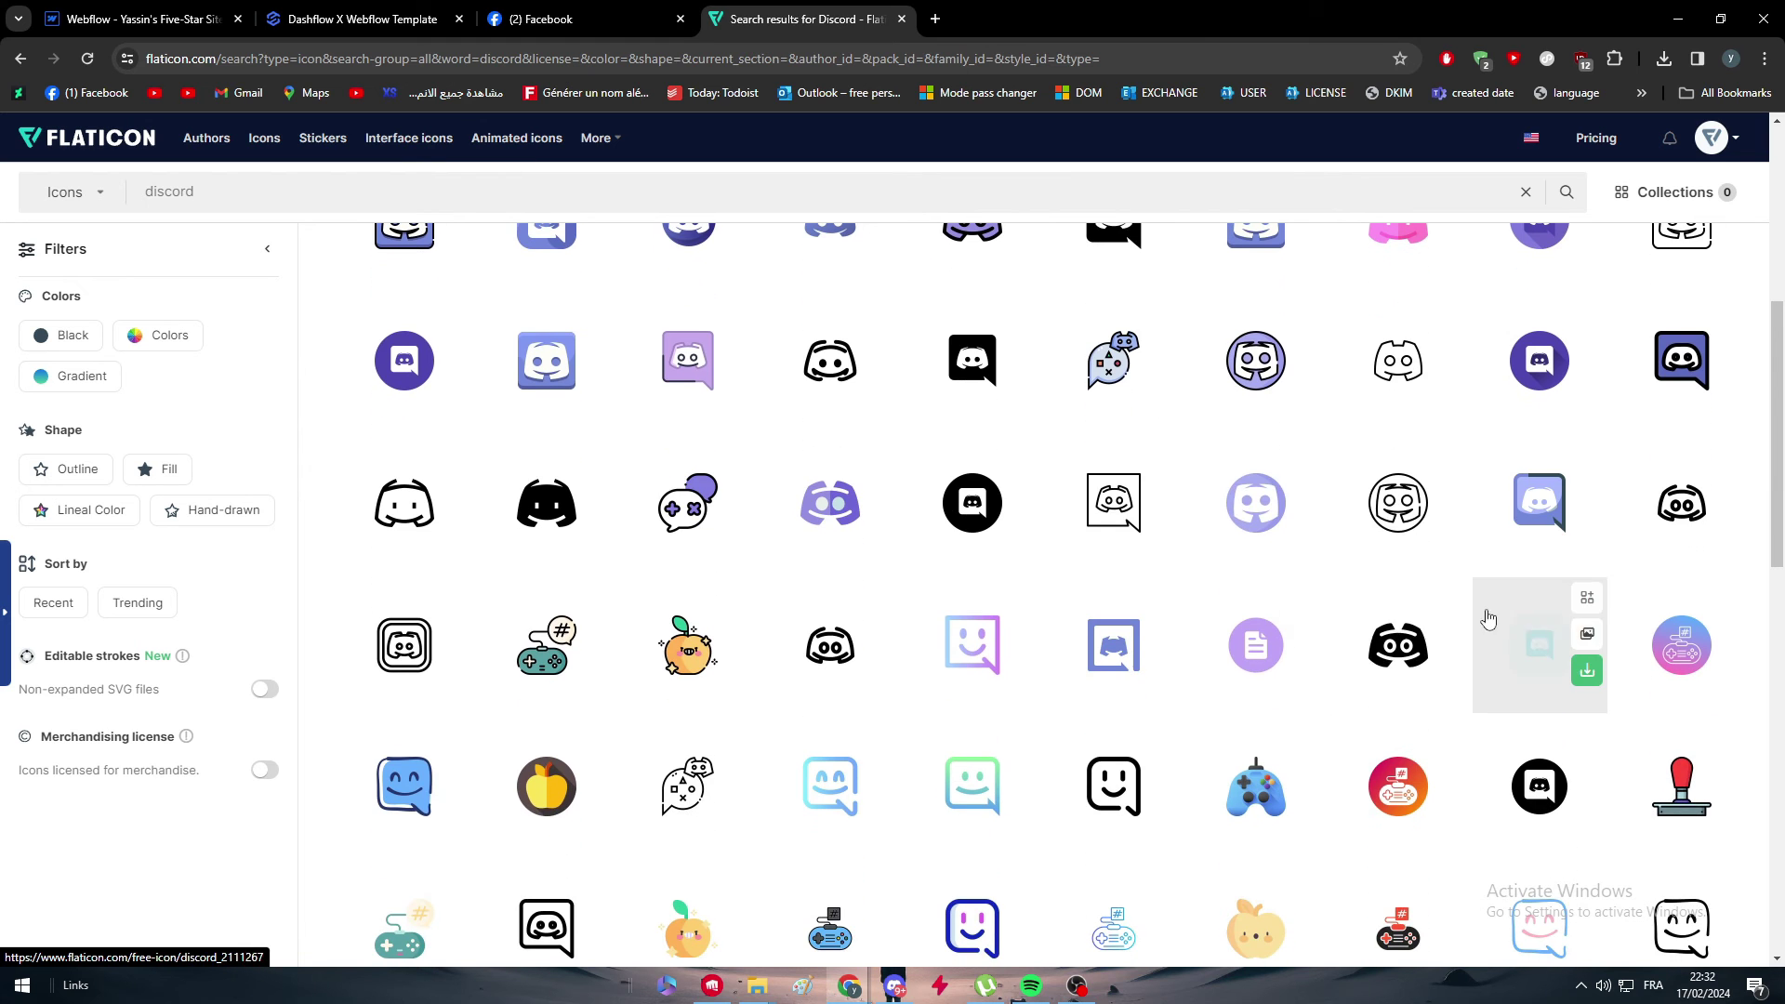
scroll(958, 535, "down", 2)
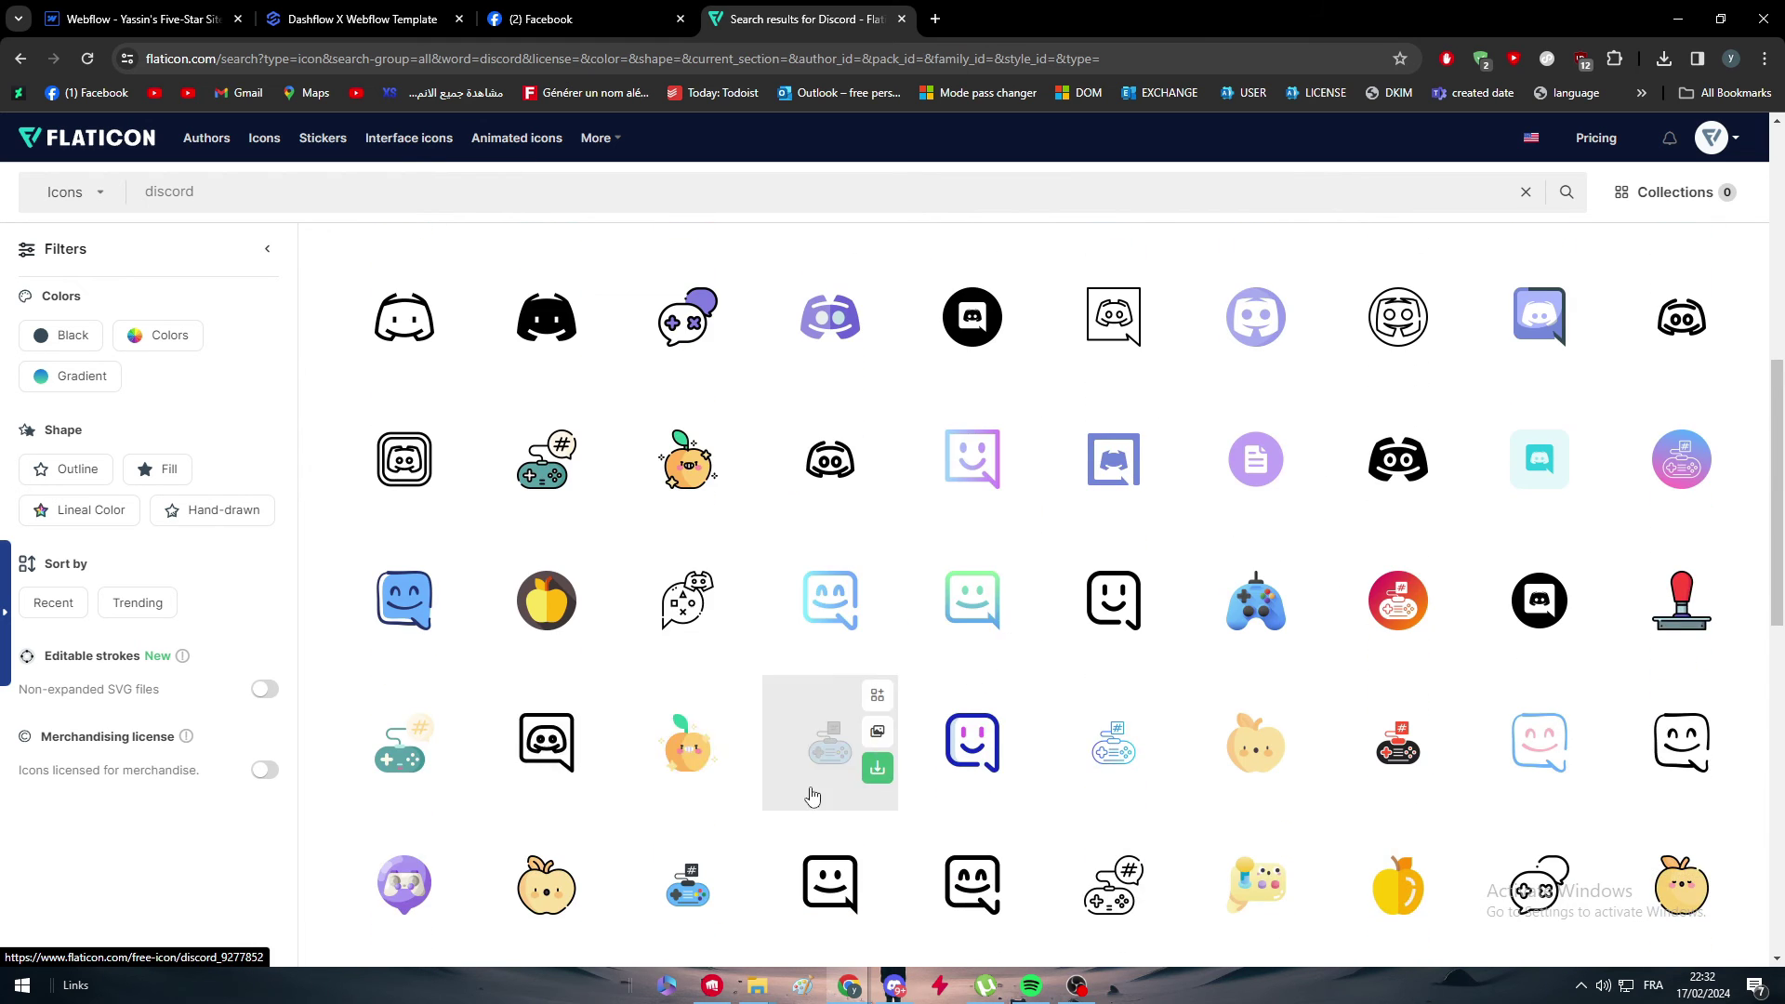
scroll(812, 797, "up", 6)
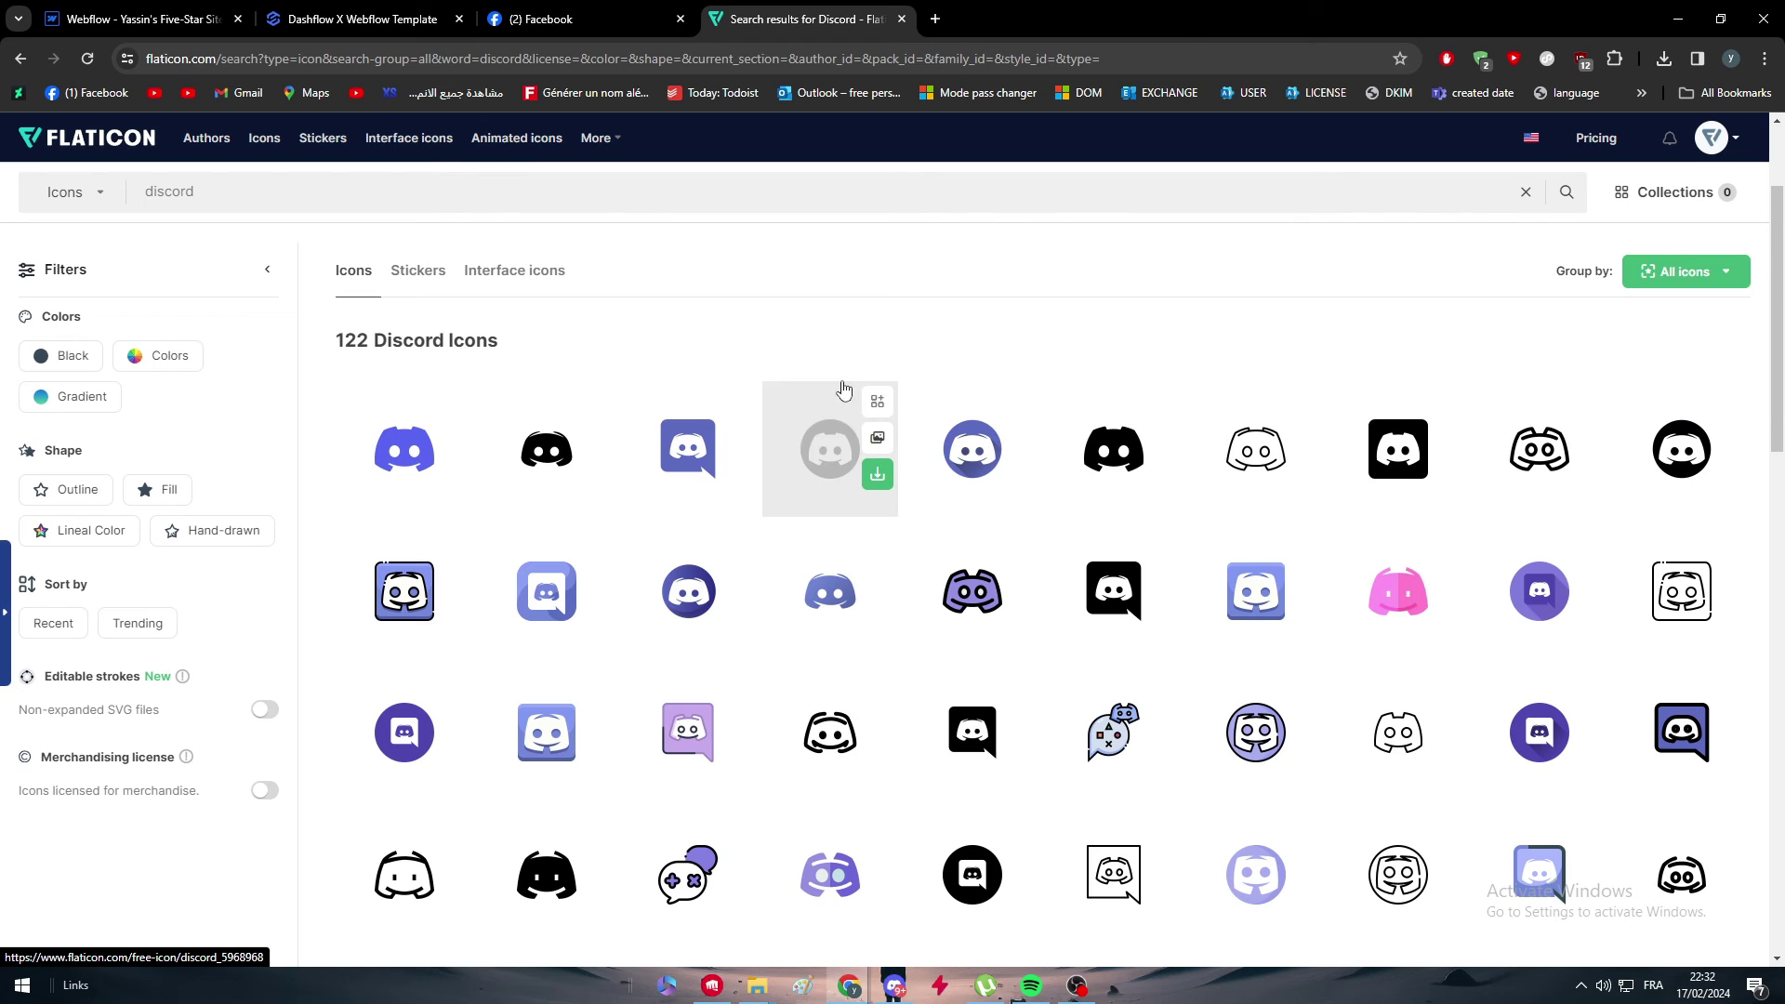
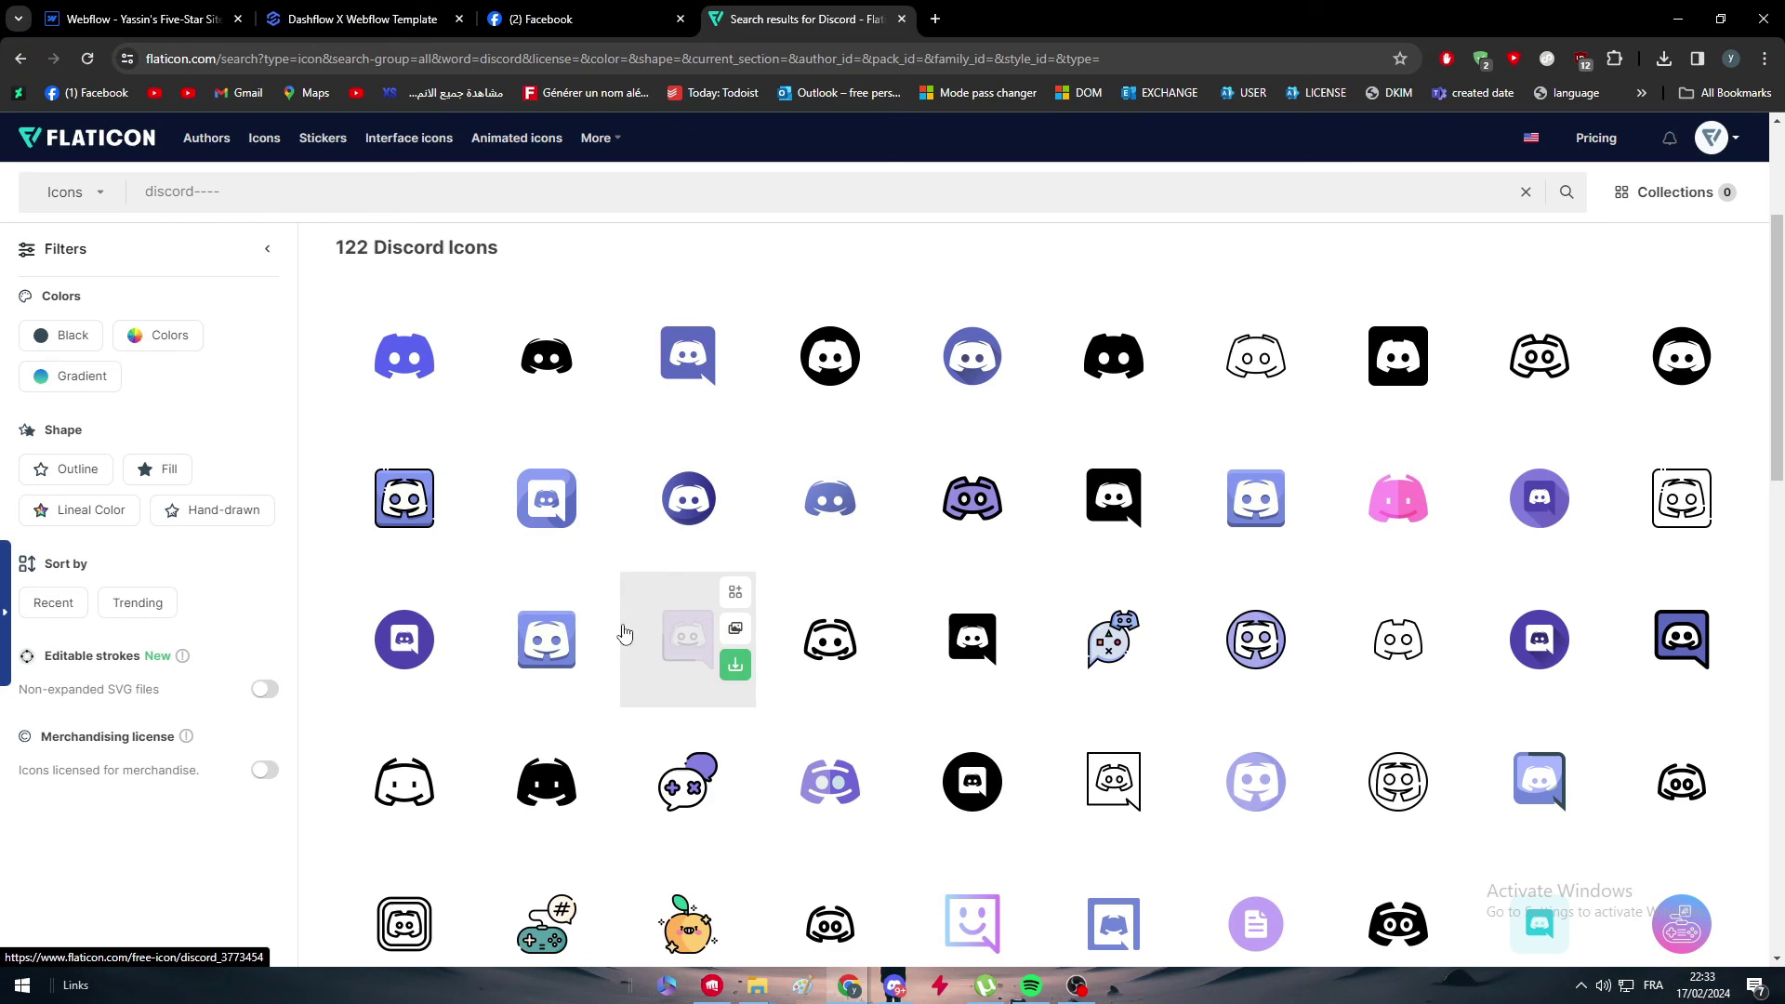
Browse the 122 Flaticon Discord icons, then return to the Webflow designer tab
scroll(539, 595, "down", 1)
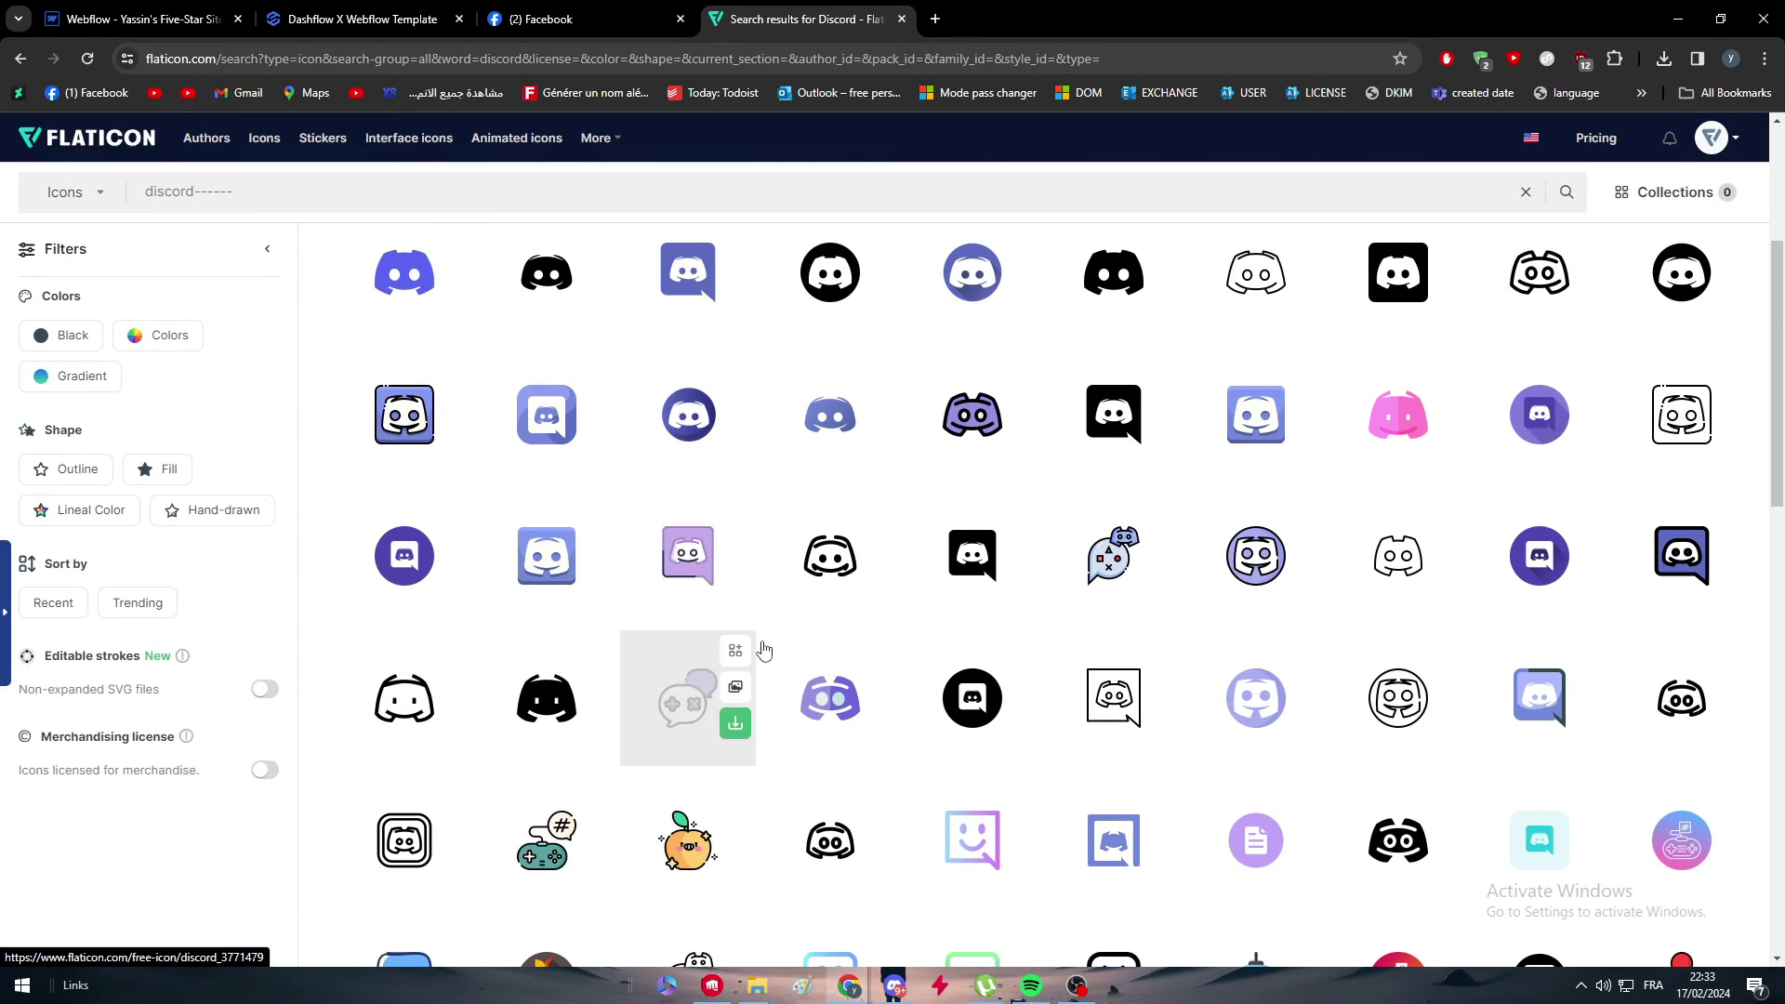
scroll(764, 651, "up", 4)
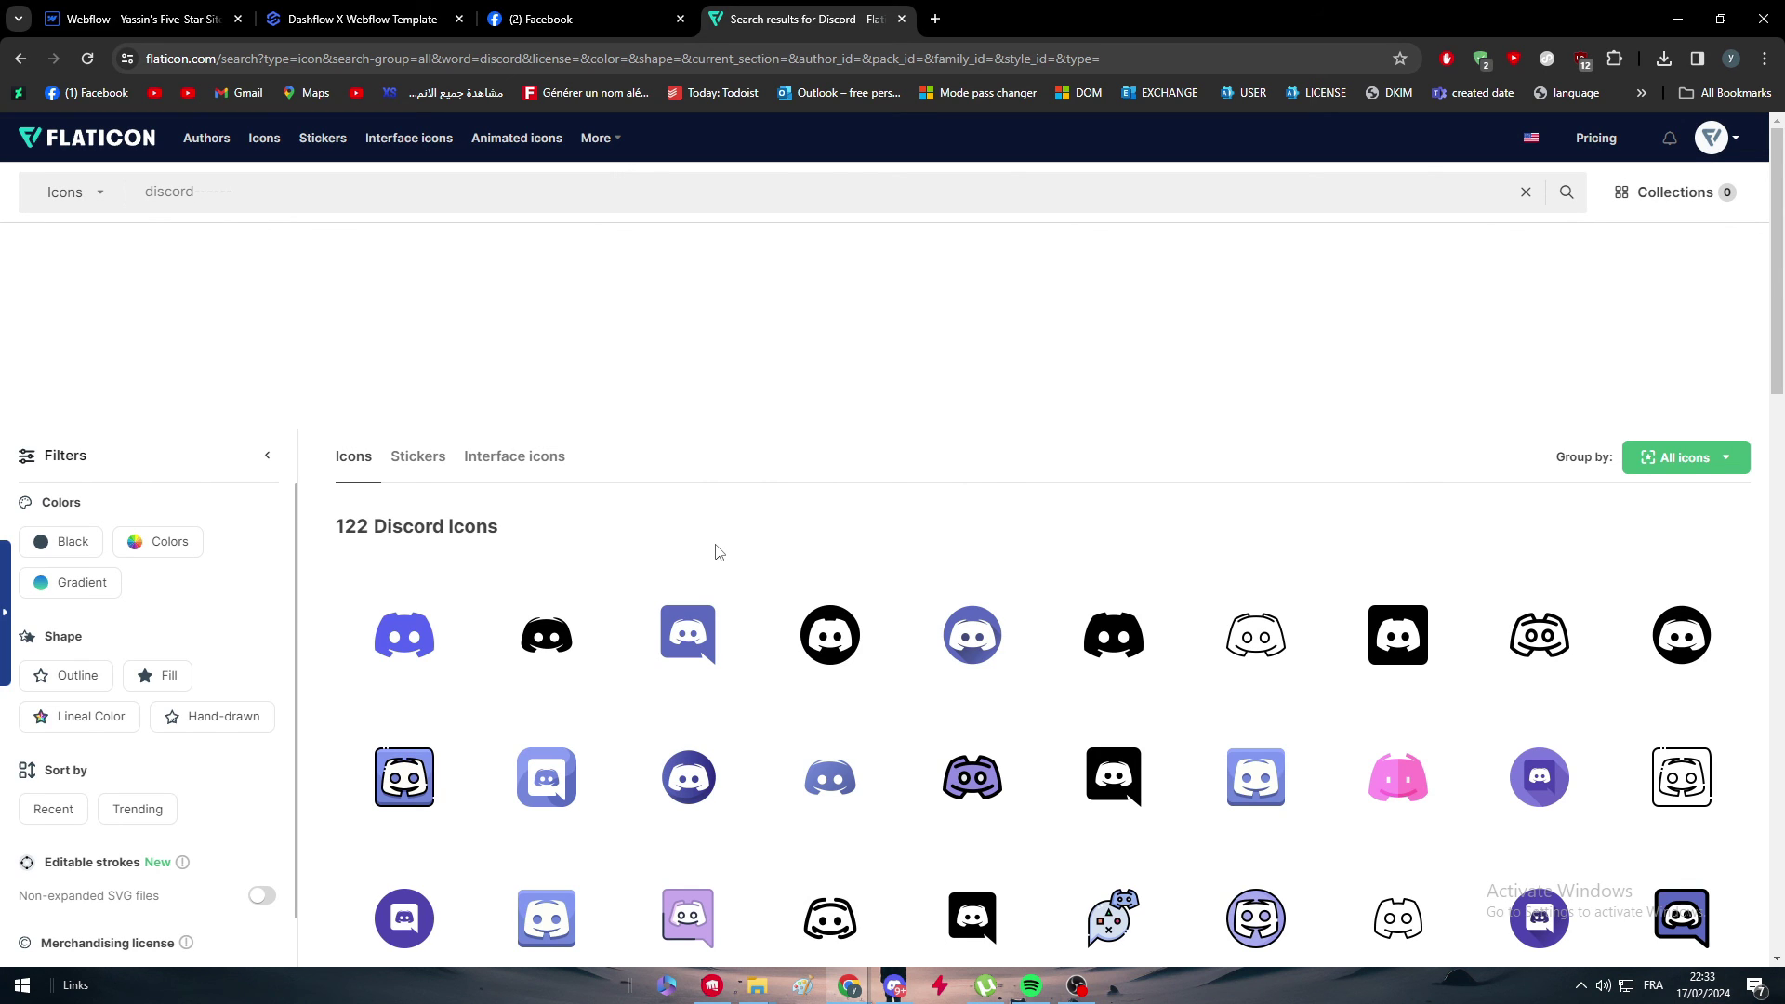
left_click(114, 19)
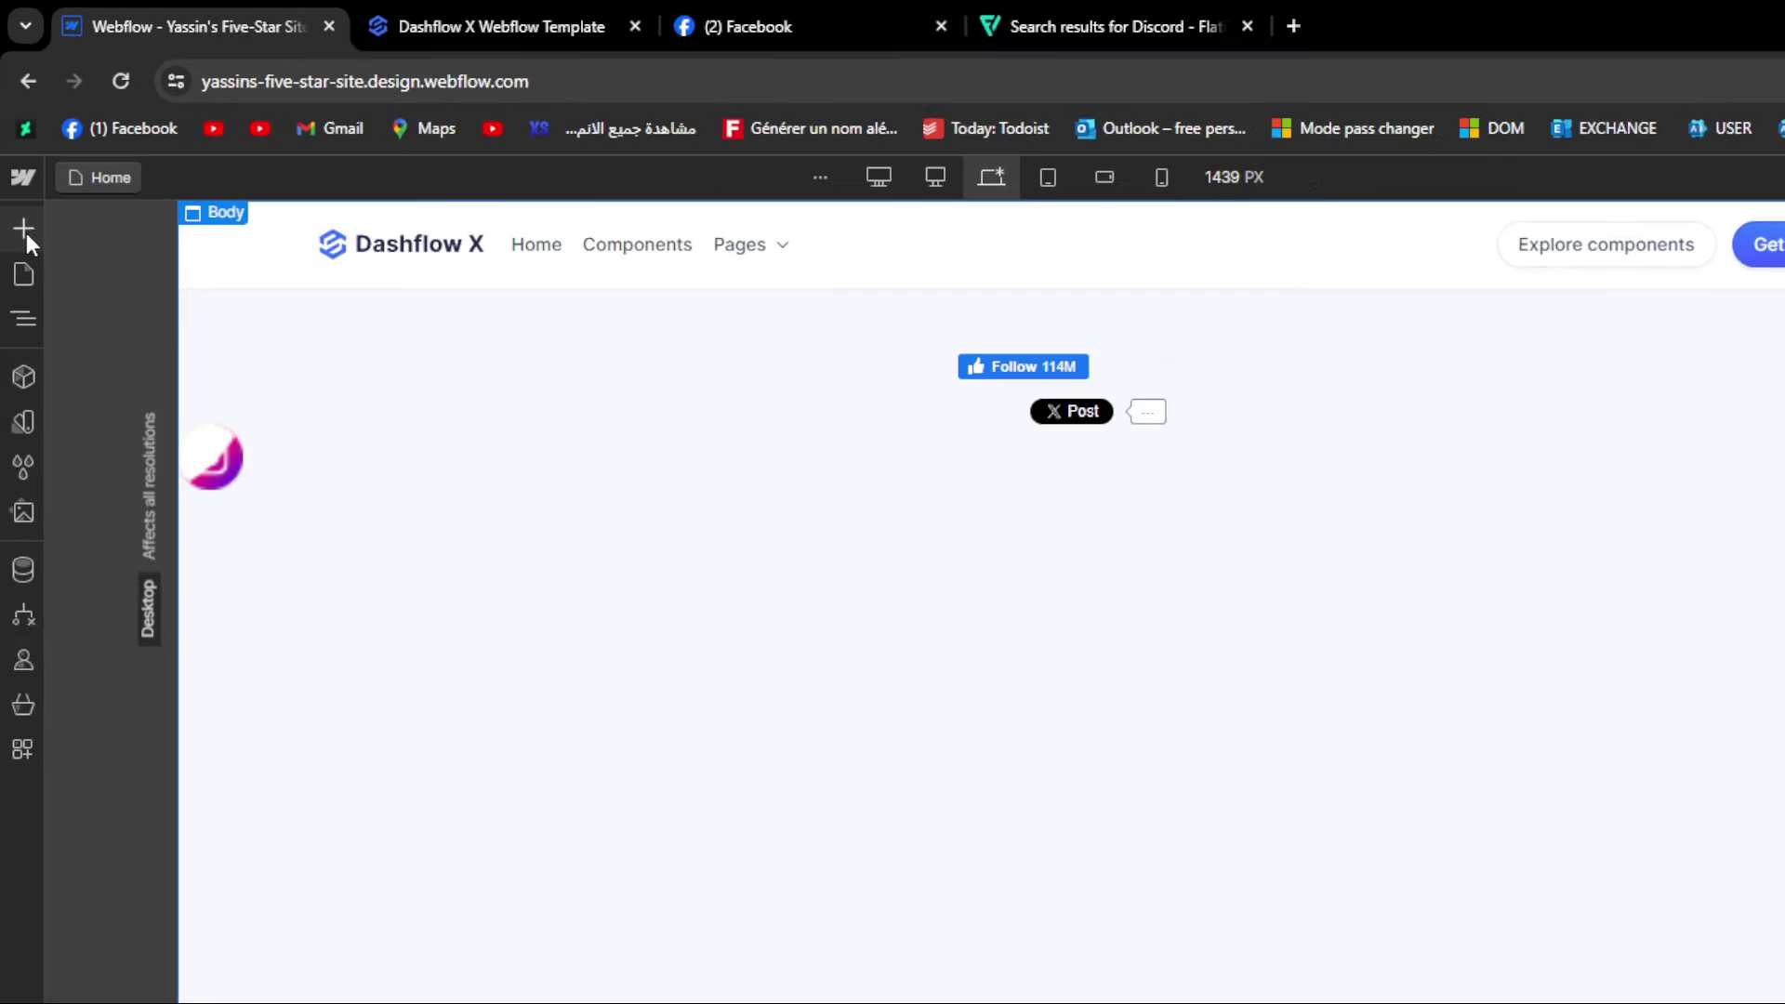
left_click(17, 166)
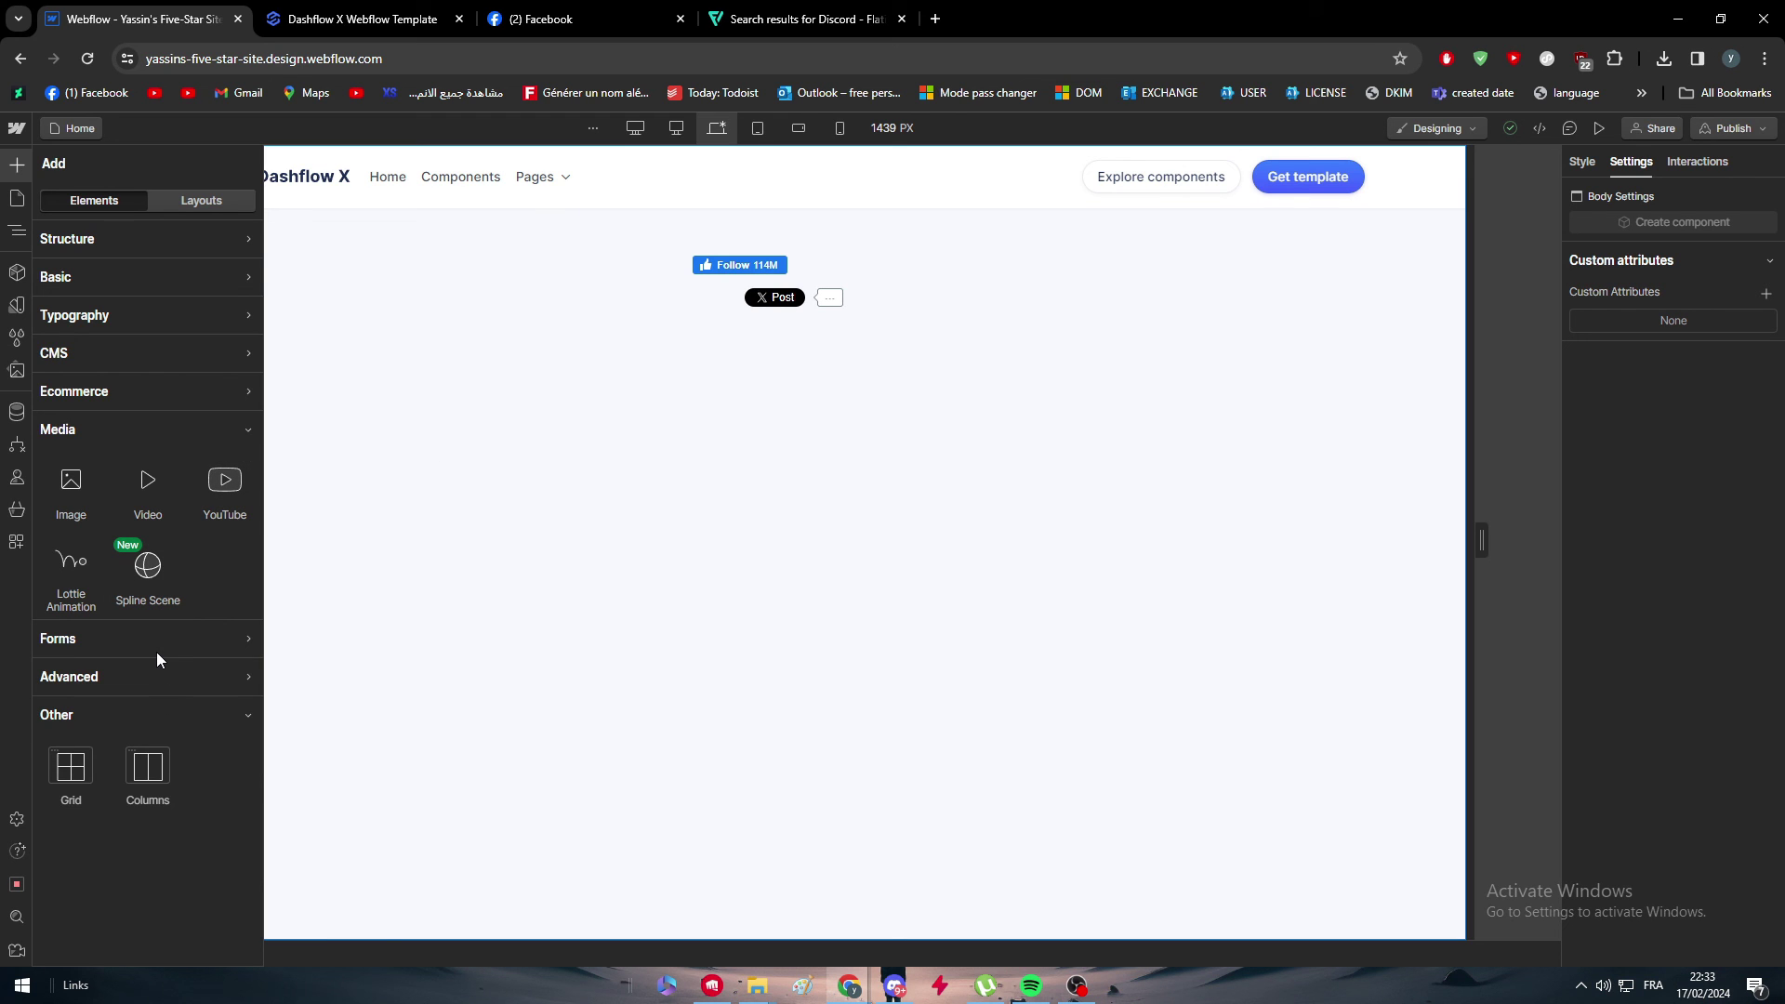
left_click(114, 677)
scroll(51, 717, "down", 3)
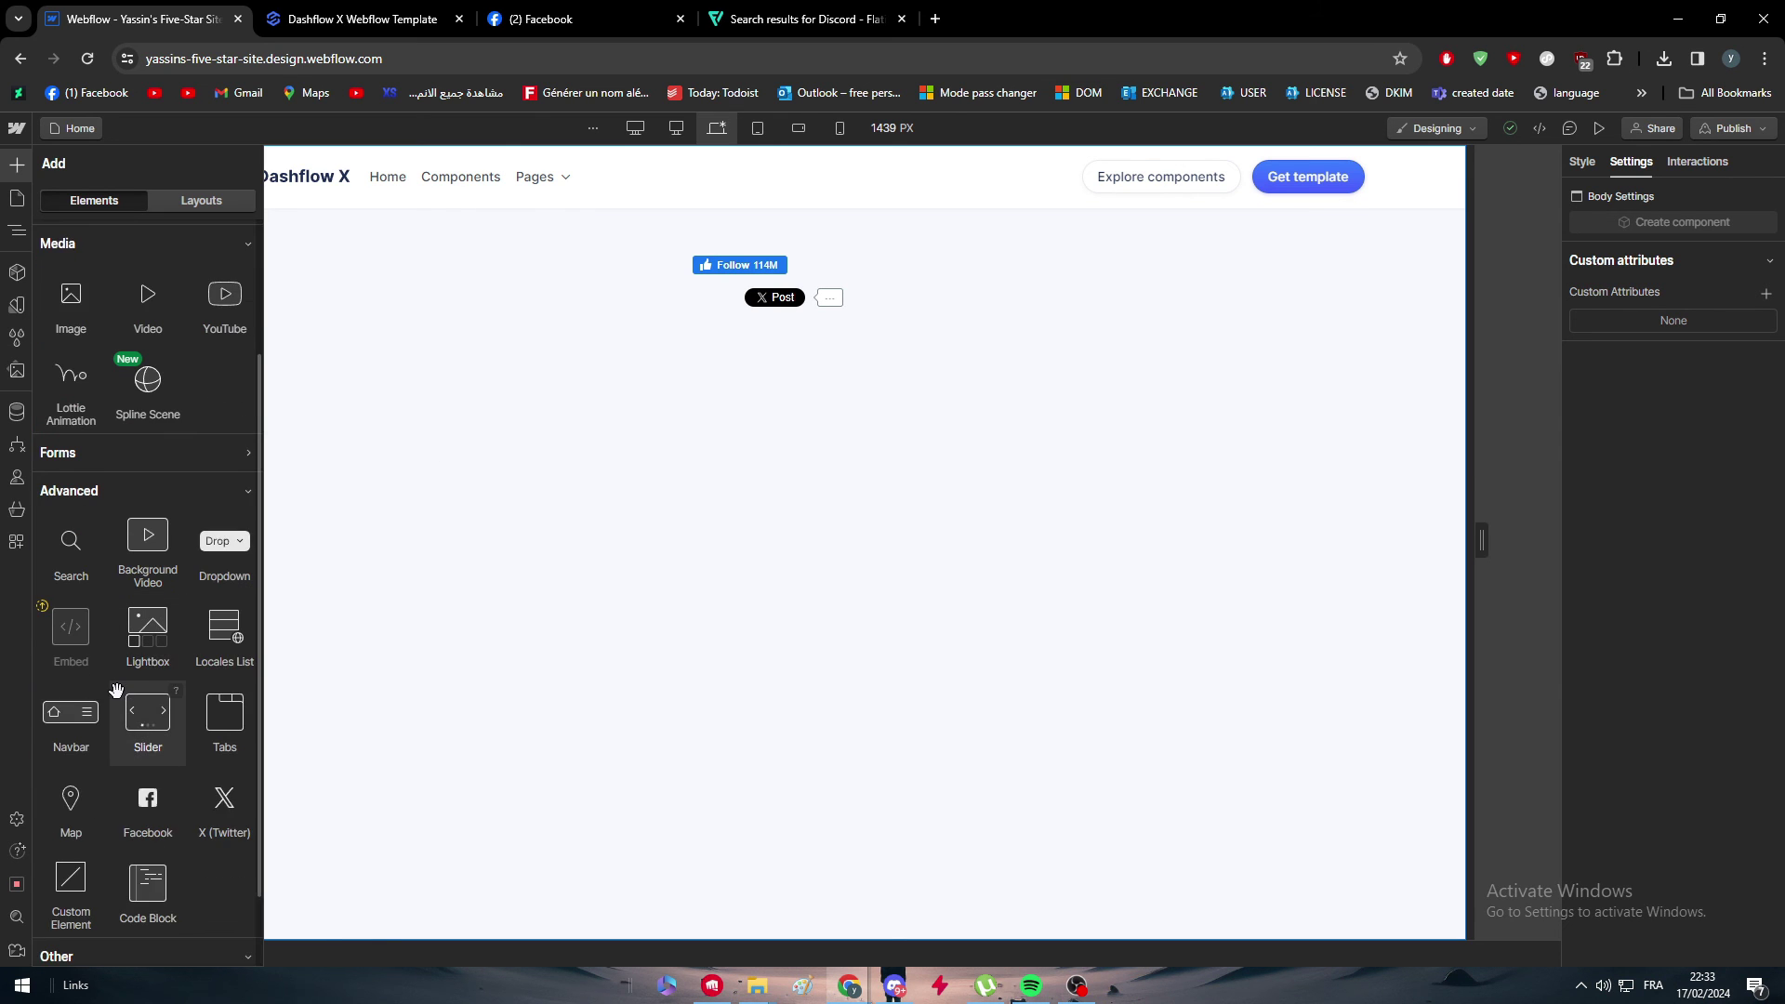
left_click(467, 725)
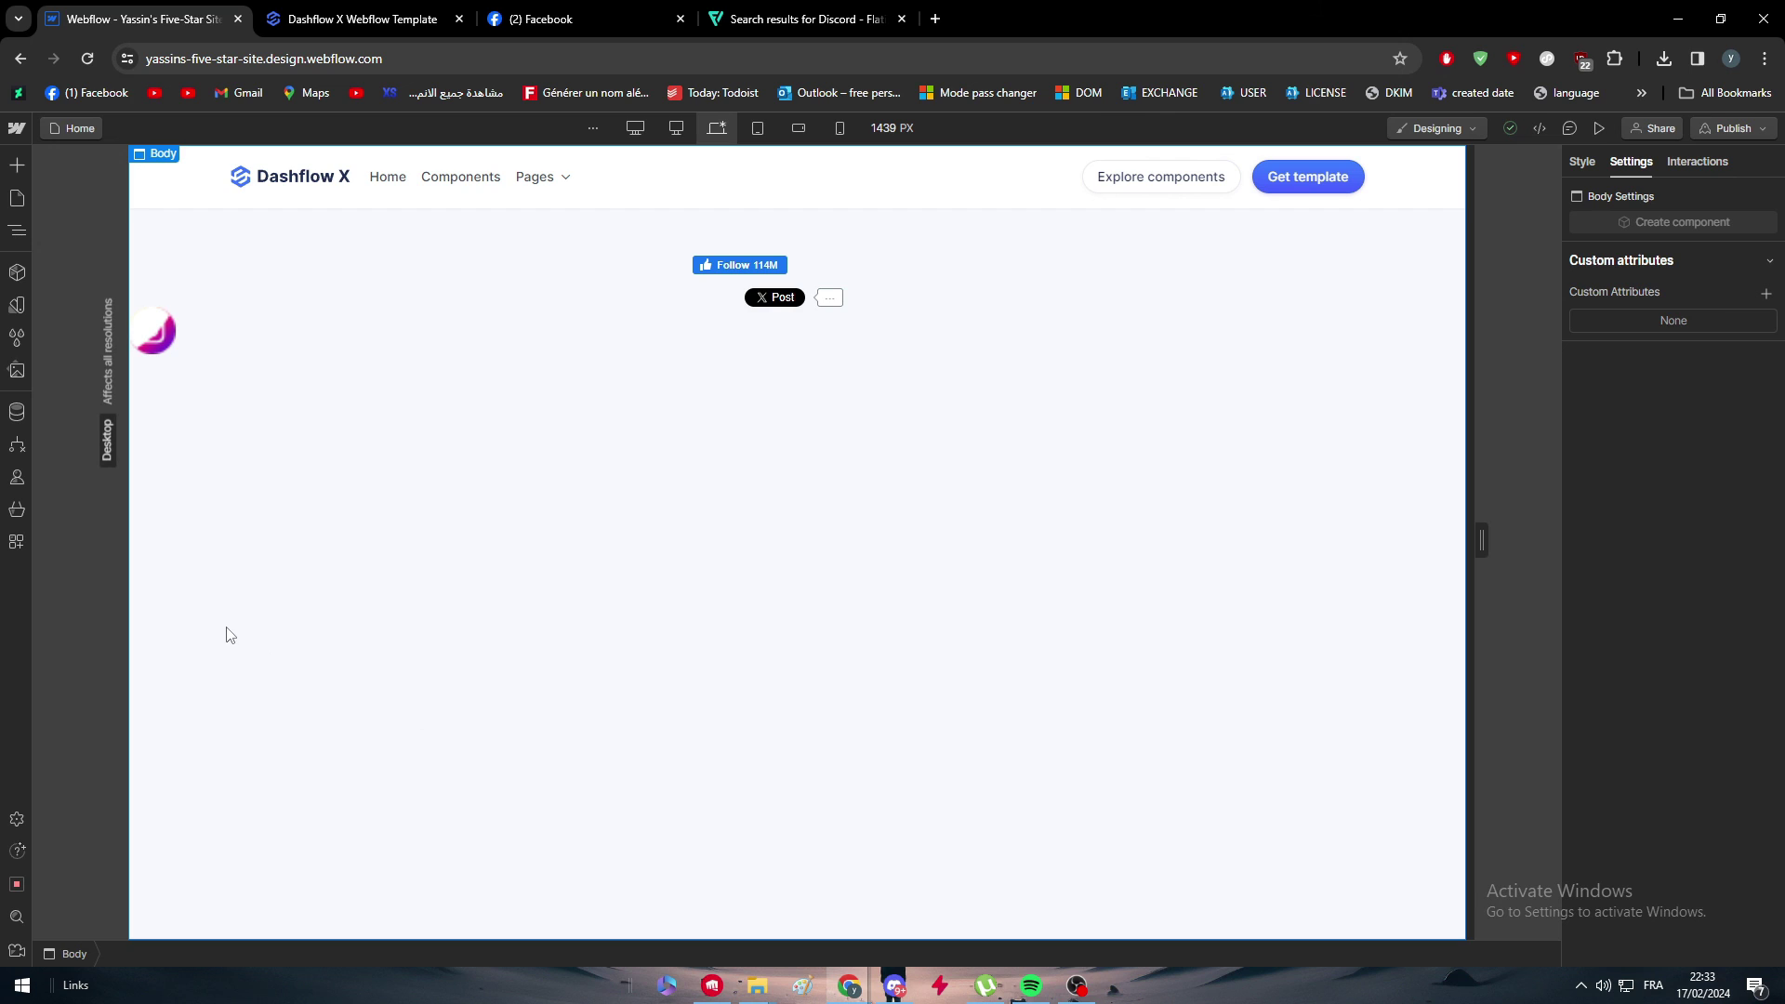